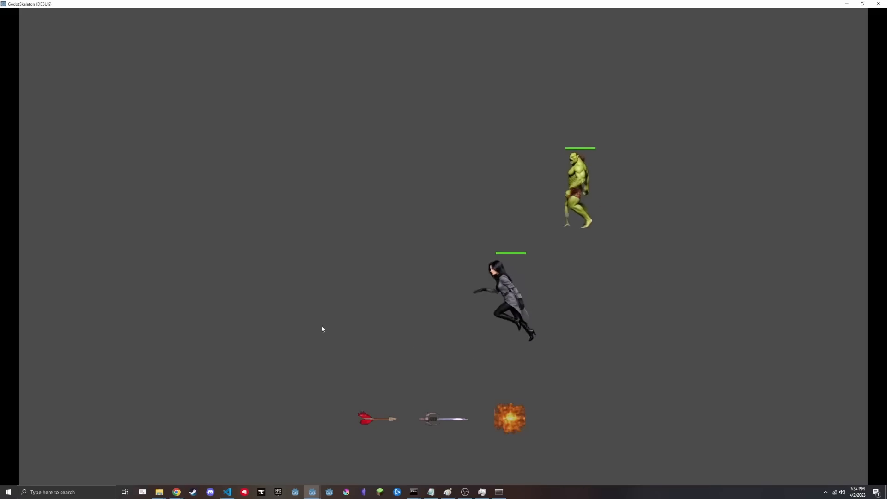
Run the woman character in repeated clockwise laps around the orc in the GodotSkeleton game to demonstrate both characters' movement animations
right_click(250, 309)
right_click(160, 307)
right_click(110, 171)
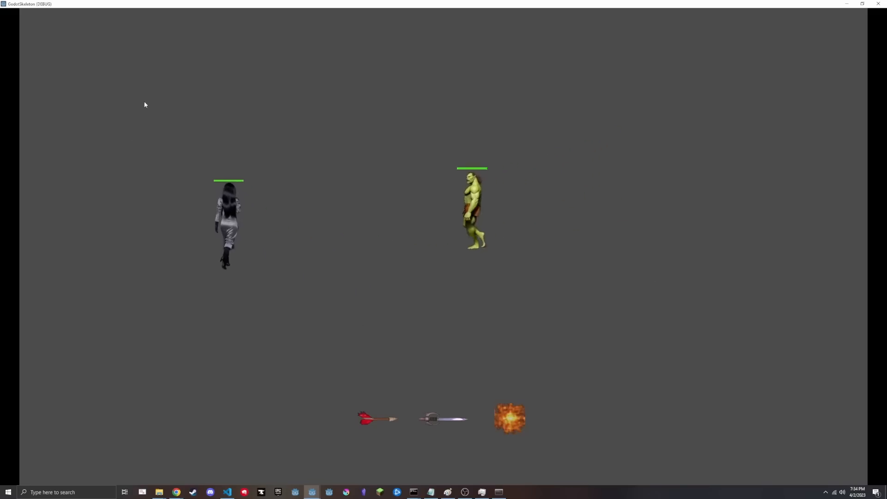
right_click(206, 78)
right_click(393, 65)
right_click(546, 98)
right_click(665, 141)
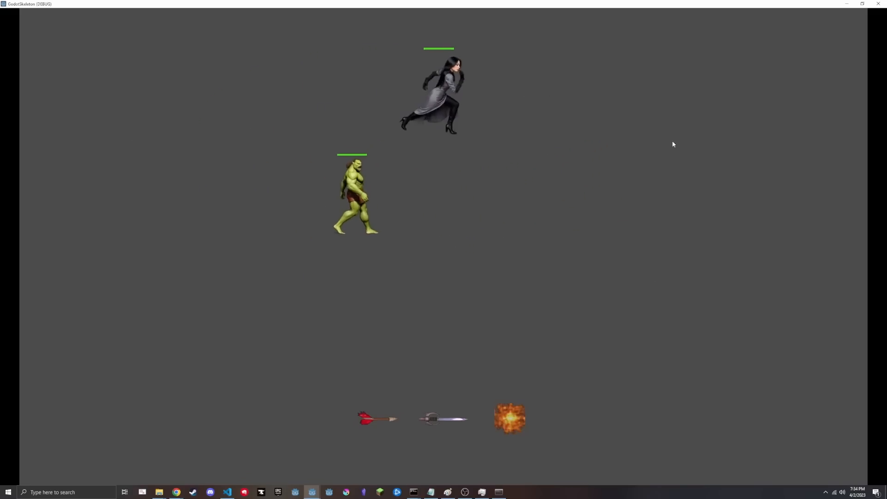
right_click(718, 155)
right_click(748, 168)
right_click(752, 204)
right_click(679, 345)
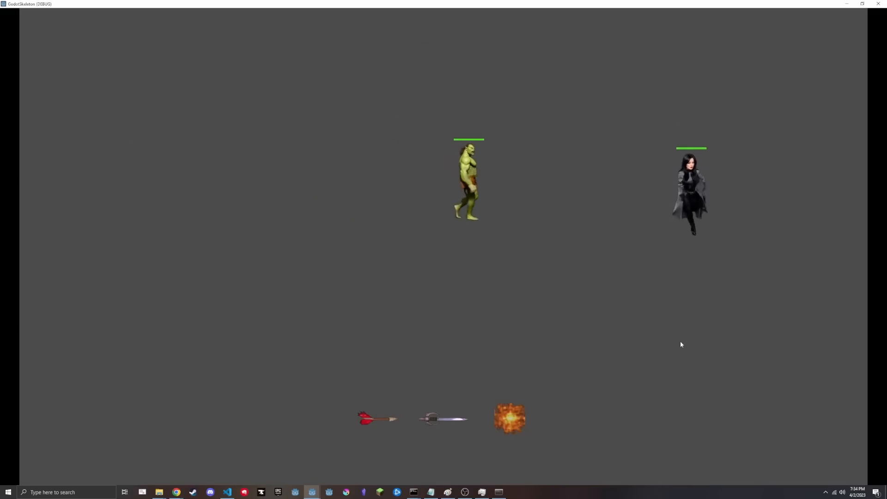
right_click(609, 367)
right_click(505, 374)
right_click(362, 348)
right_click(275, 314)
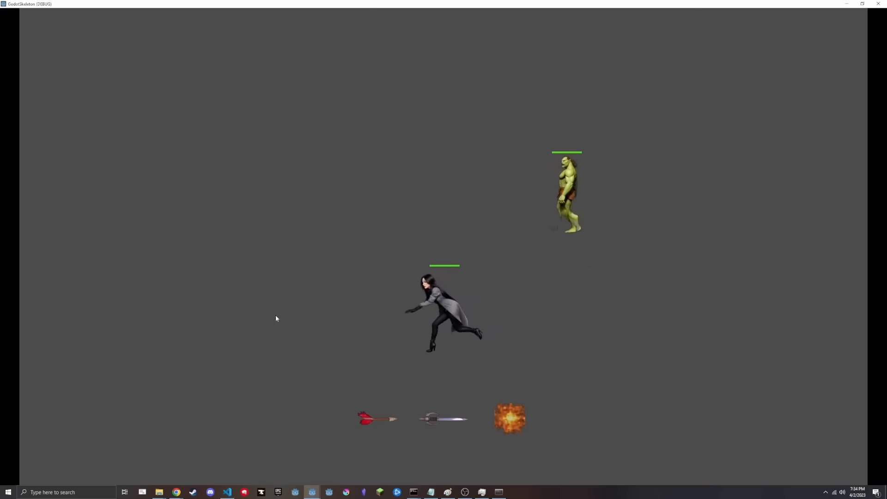
right_click(212, 301)
right_click(165, 248)
right_click(190, 154)
right_click(287, 88)
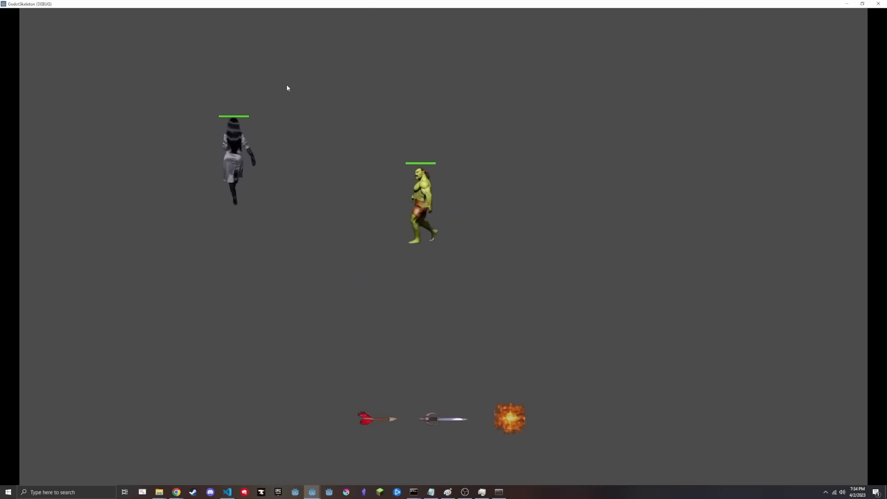
right_click(505, 91)
right_click(564, 105)
right_click(649, 124)
right_click(705, 141)
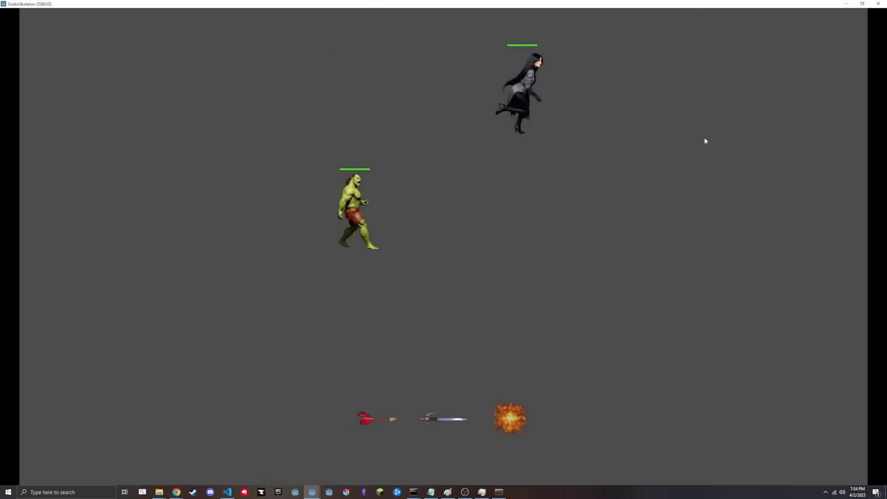
right_click(736, 164)
right_click(760, 243)
right_click(716, 363)
right_click(559, 392)
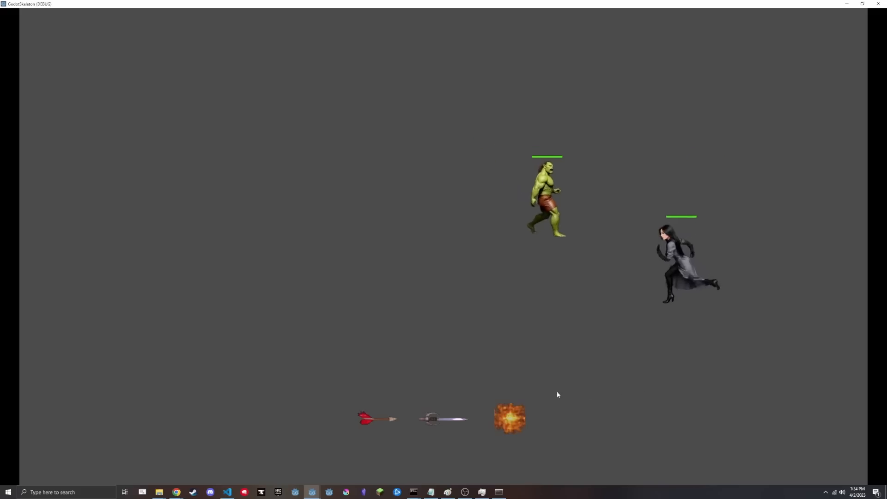
right_click(499, 400)
right_click(368, 372)
right_click(233, 332)
right_click(192, 313)
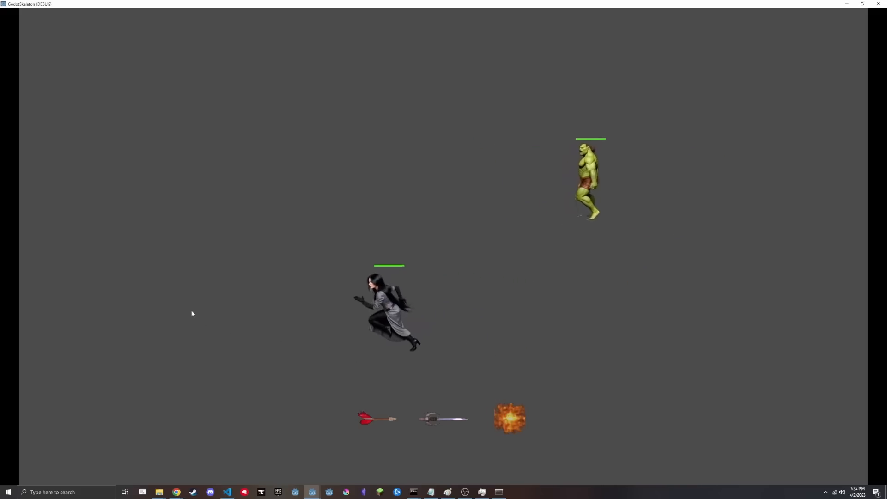
right_click(143, 271)
right_click(154, 198)
right_click(226, 139)
right_click(319, 90)
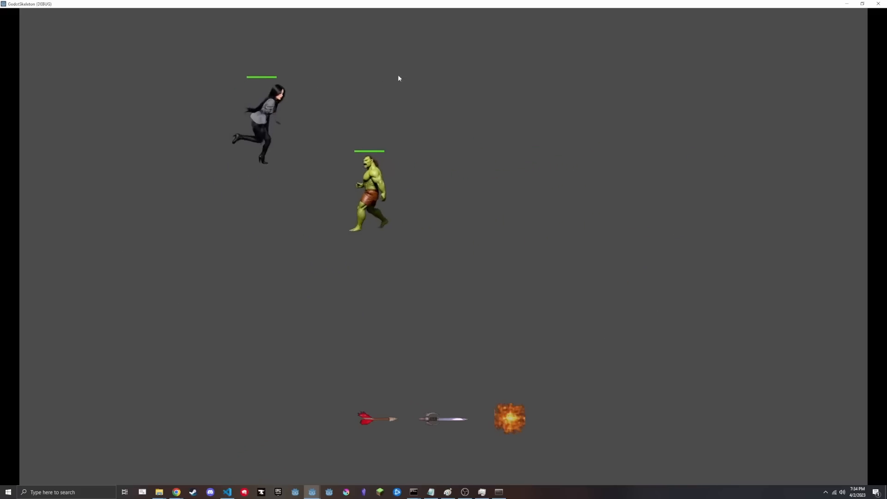
right_click(453, 75)
right_click(564, 87)
right_click(640, 116)
right_click(684, 147)
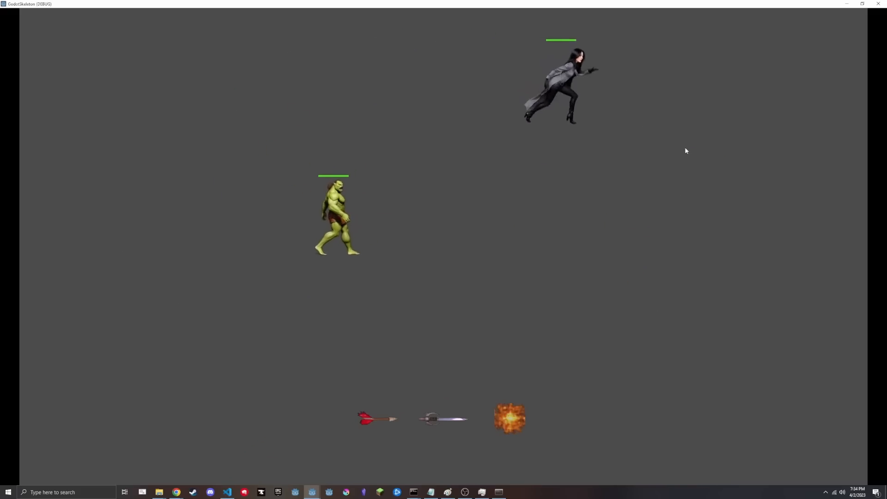
right_click(722, 181)
right_click(700, 256)
right_click(606, 333)
right_click(489, 360)
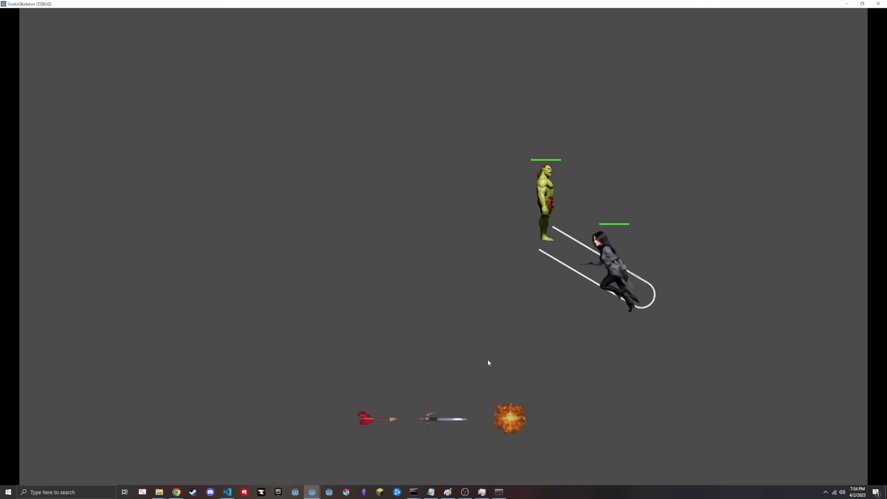
right_click(393, 349)
right_click(295, 316)
right_click(244, 296)
right_click(168, 242)
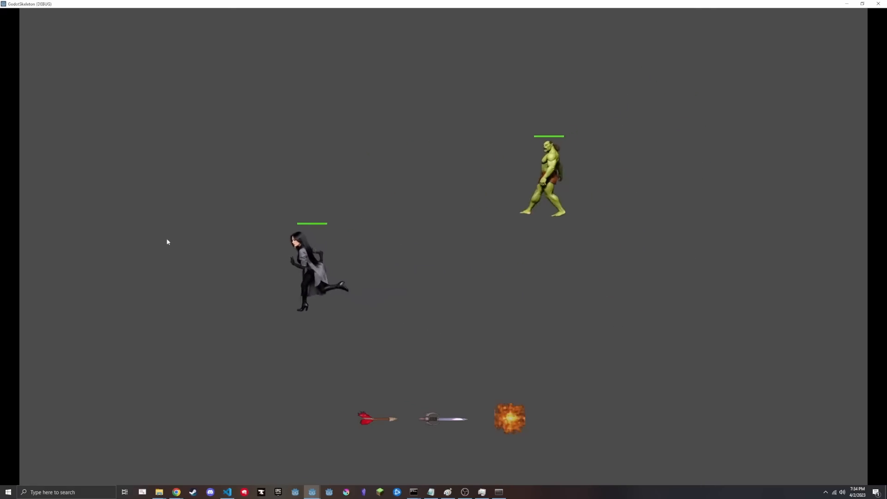
right_click(263, 128)
right_click(437, 99)
right_click(519, 99)
right_click(612, 119)
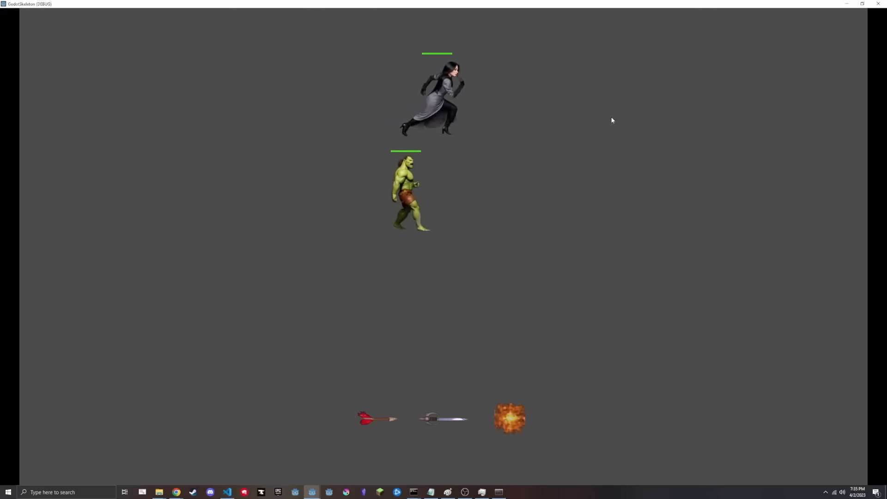
right_click(709, 151)
right_click(748, 180)
right_click(761, 258)
right_click(635, 356)
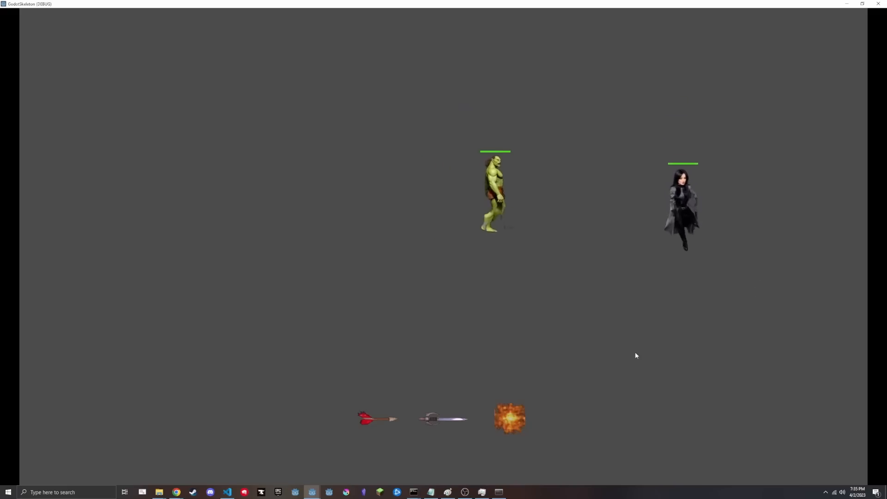
right_click(535, 374)
right_click(418, 369)
right_click(340, 360)
right_click(244, 351)
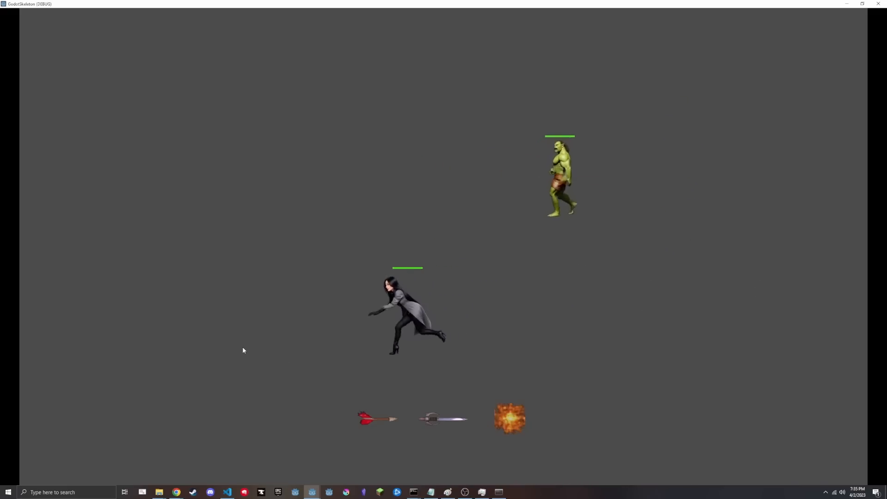
right_click(199, 280)
right_click(239, 172)
right_click(365, 124)
right_click(521, 123)
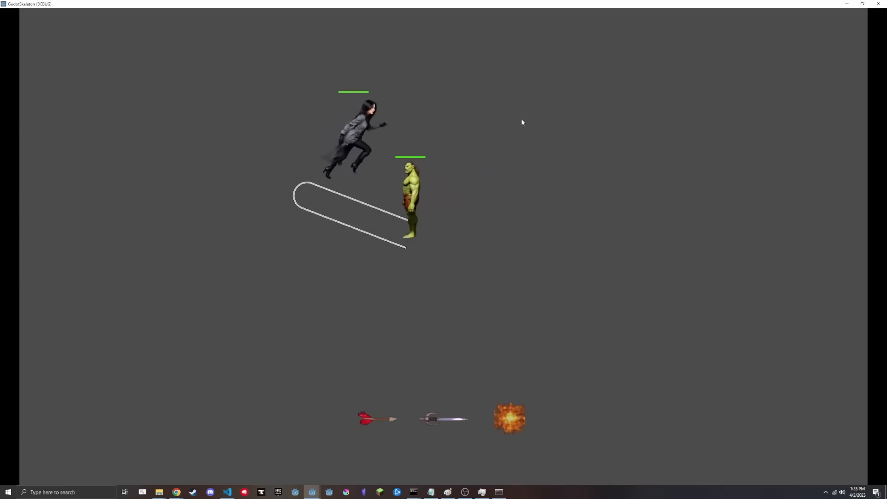
right_click(582, 135)
right_click(689, 185)
right_click(730, 204)
right_click(751, 277)
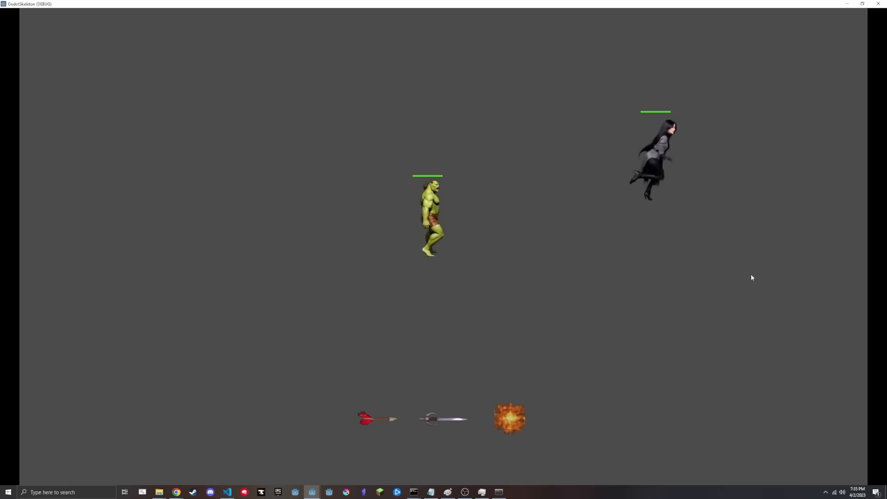
right_click(701, 337)
right_click(560, 385)
right_click(510, 386)
right_click(371, 346)
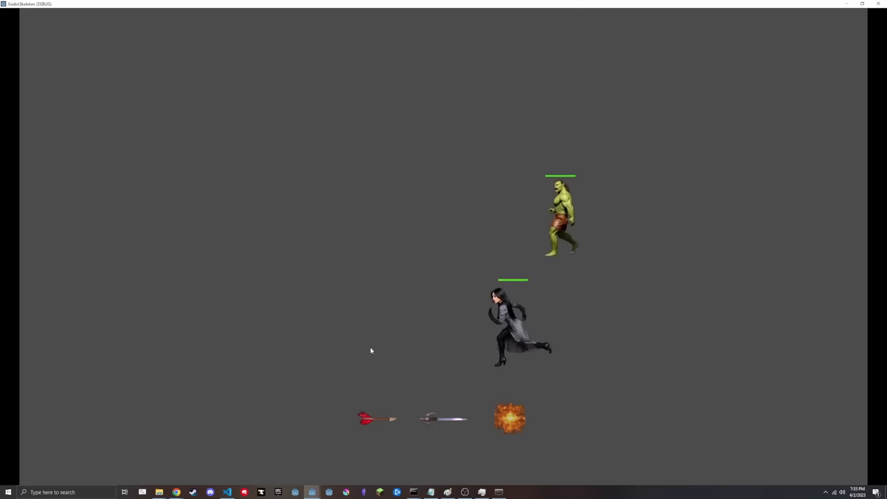
right_click(262, 324)
right_click(190, 281)
right_click(181, 234)
right_click(236, 139)
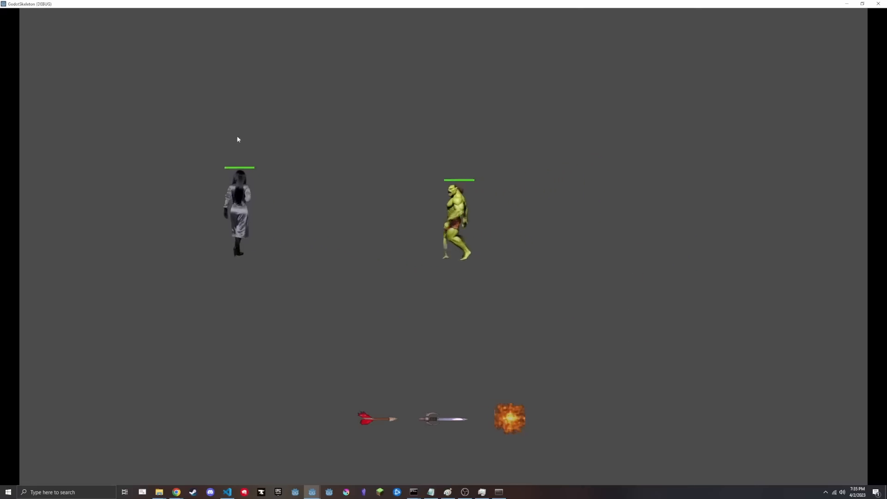
right_click(401, 100)
right_click(525, 118)
right_click(609, 171)
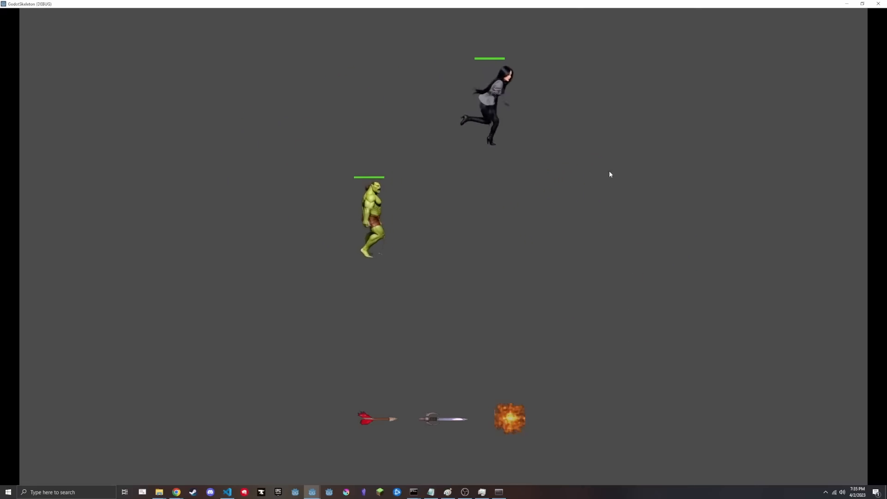
right_click(699, 153)
right_click(770, 187)
right_click(763, 302)
right_click(690, 371)
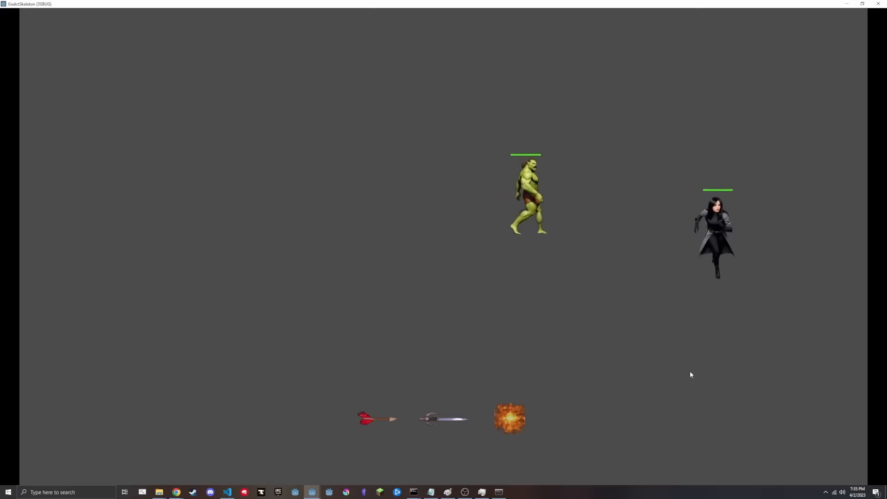
right_click(582, 366)
right_click(503, 359)
right_click(383, 344)
right_click(311, 327)
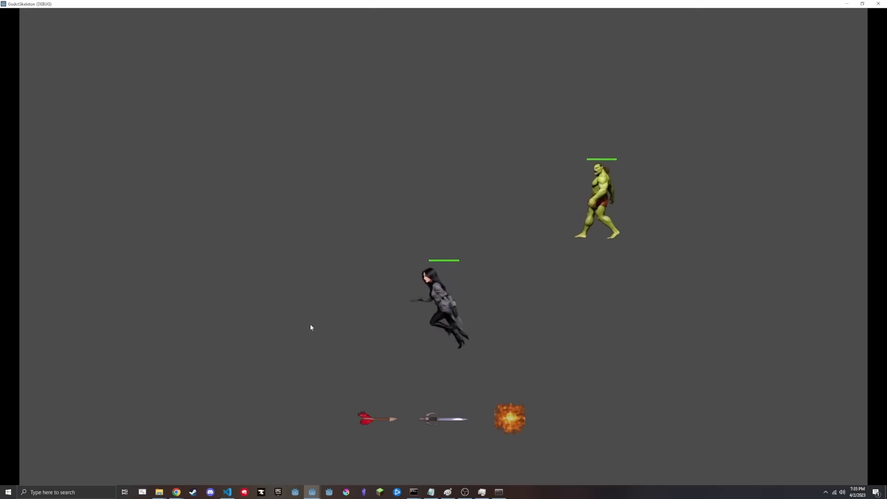
right_click(248, 283)
right_click(212, 198)
right_click(259, 132)
right_click(418, 99)
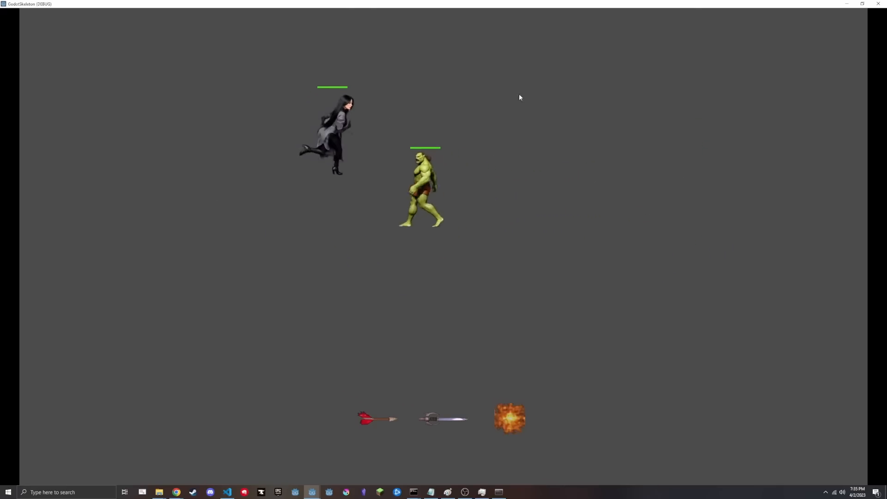
right_click(562, 97)
right_click(636, 112)
right_click(697, 140)
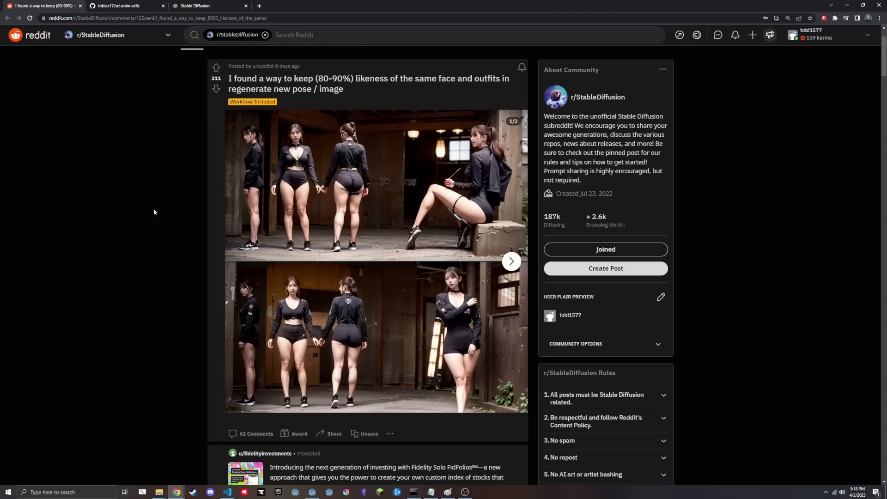
Examine both example images in the r/StableDiffusion post about keeping the same face and outfit across regenerated poses
scroll(162, 178, "up", 1)
scroll(164, 175, "down", 1)
scroll(258, 70, "up", 2)
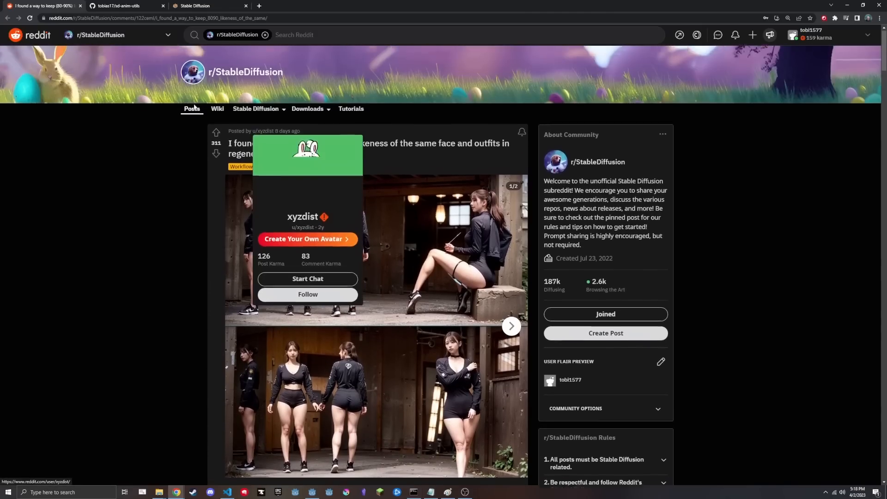
scroll(331, 141, "down", 4)
scroll(478, 220, "up", 2)
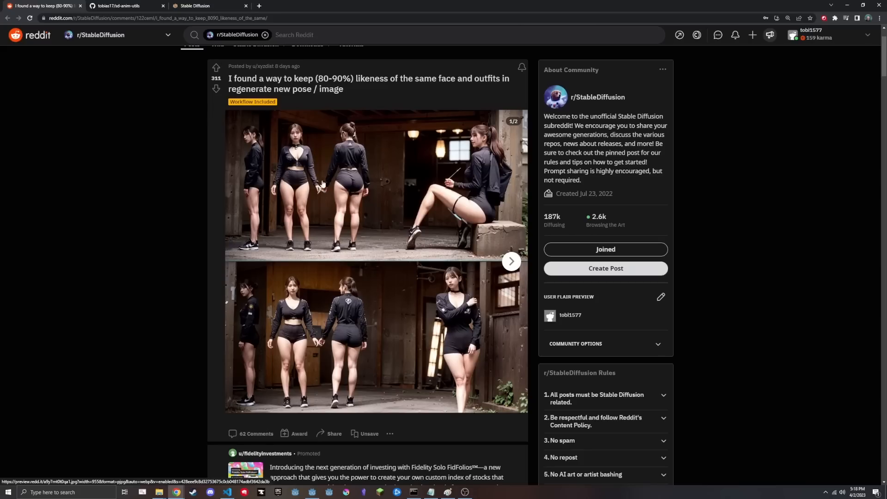
scroll(320, 155, "down", 2)
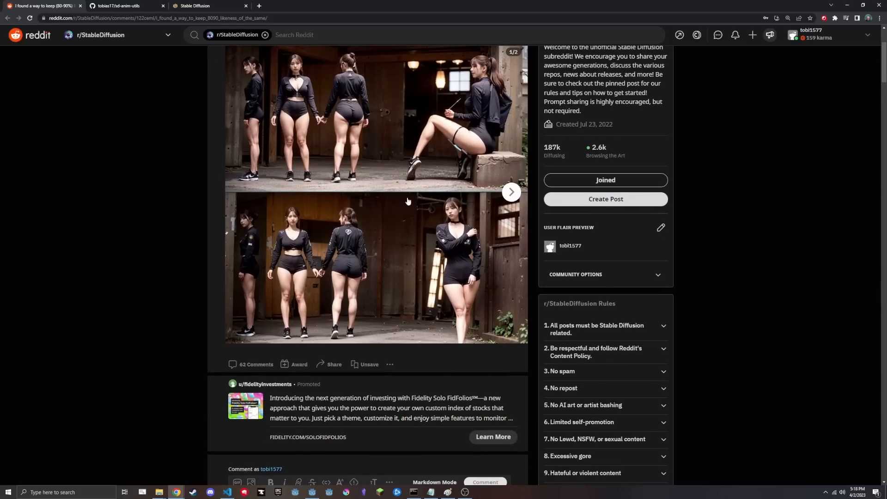
scroll(460, 164, "up", 2)
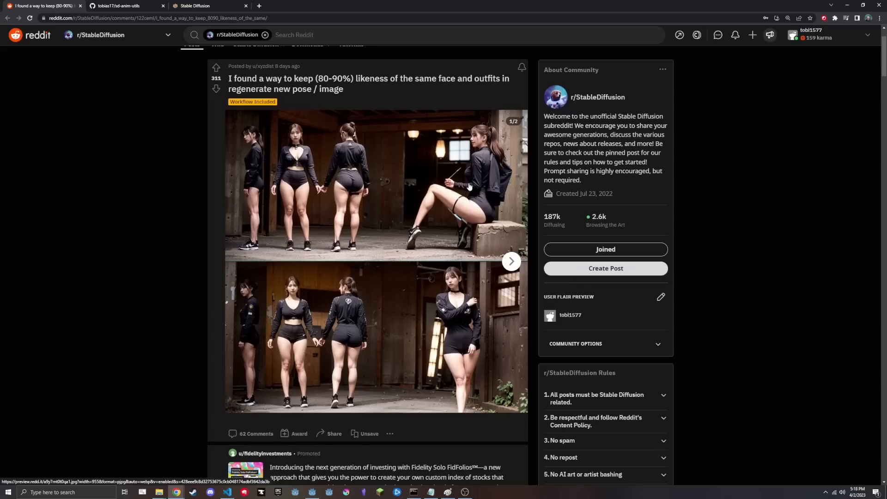
left_click(511, 261)
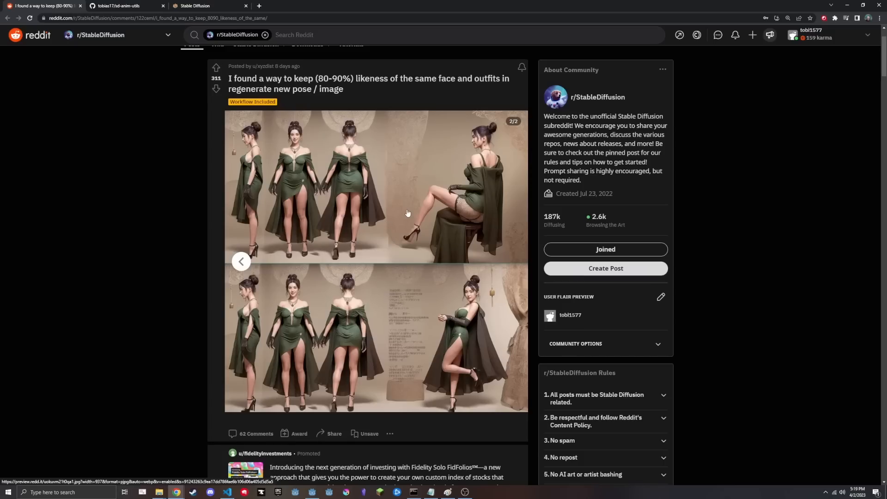
Switch to the sd-anim-utils GitHub repository and look over its script files and the README from Getting Started to Spritesheet Generation
left_click(119, 5)
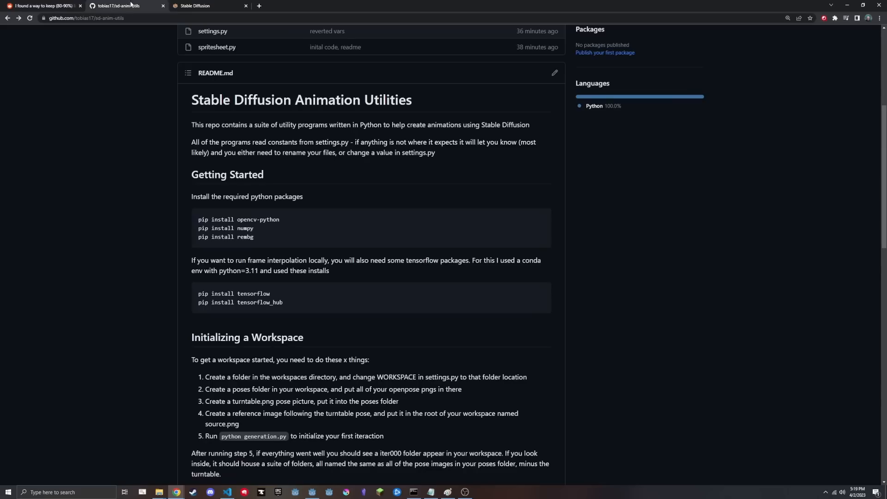
scroll(148, 171, "up", 5)
scroll(156, 177, "up", 1)
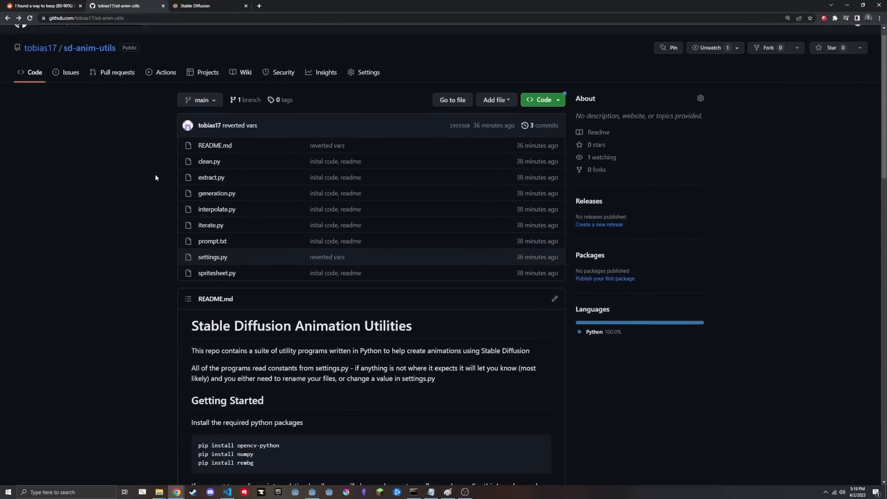
scroll(132, 144, "down", 3)
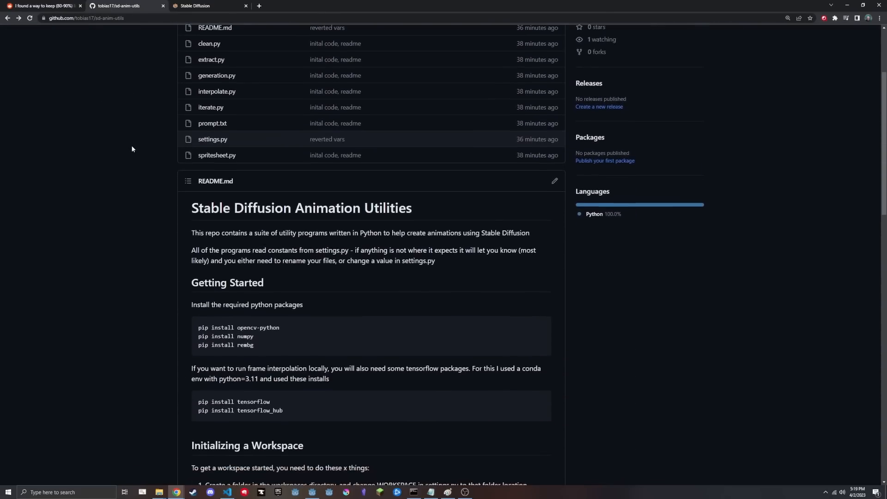
scroll(132, 146, "up", 2)
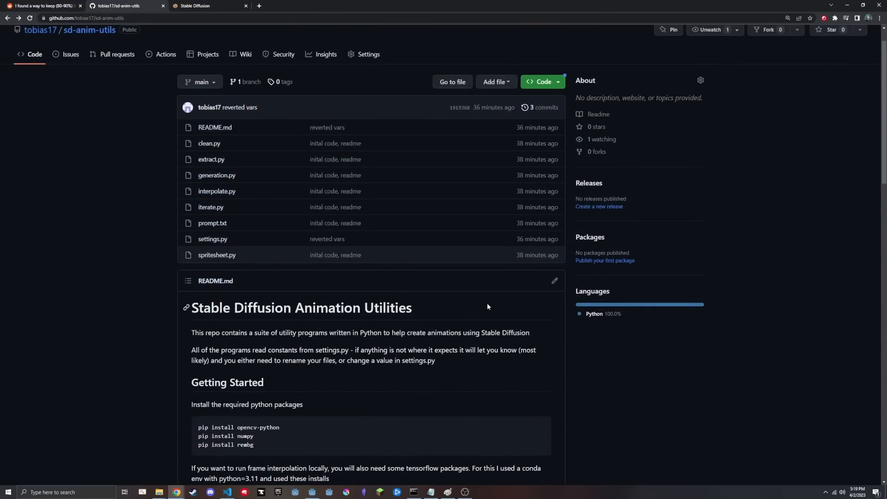
scroll(304, 246, "down", 5)
scroll(255, 202, "down", 13)
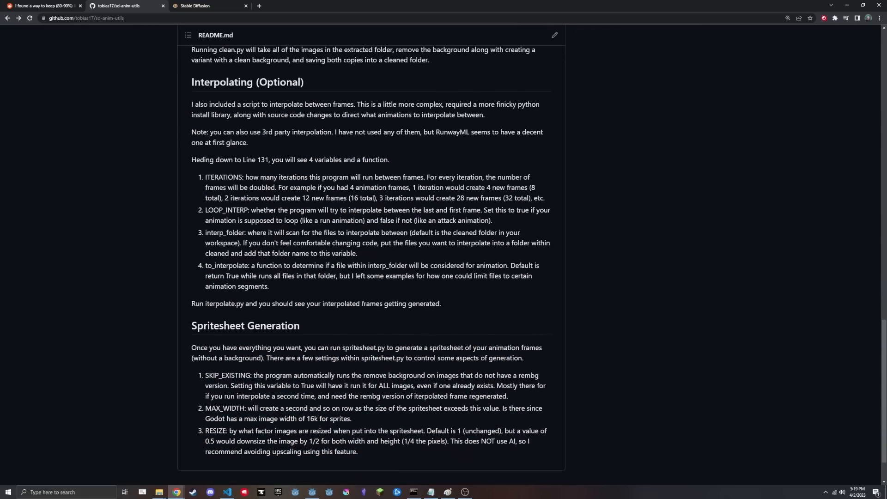
scroll(320, 209, "up", 9)
scroll(299, 218, "up", 7)
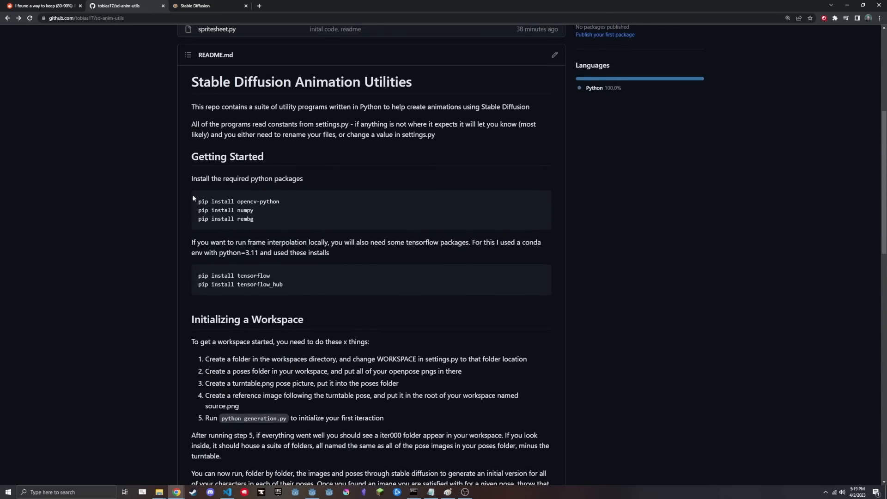
Look over the README's setup sections and copy the HTTPS clone URL of the sd-anim-utils repository
scroll(240, 234, "down", 4)
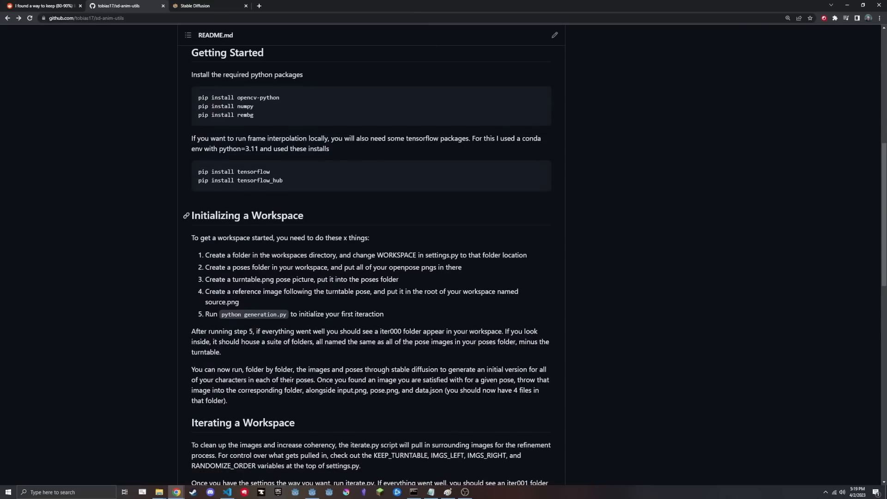
scroll(182, 204, "up", 2)
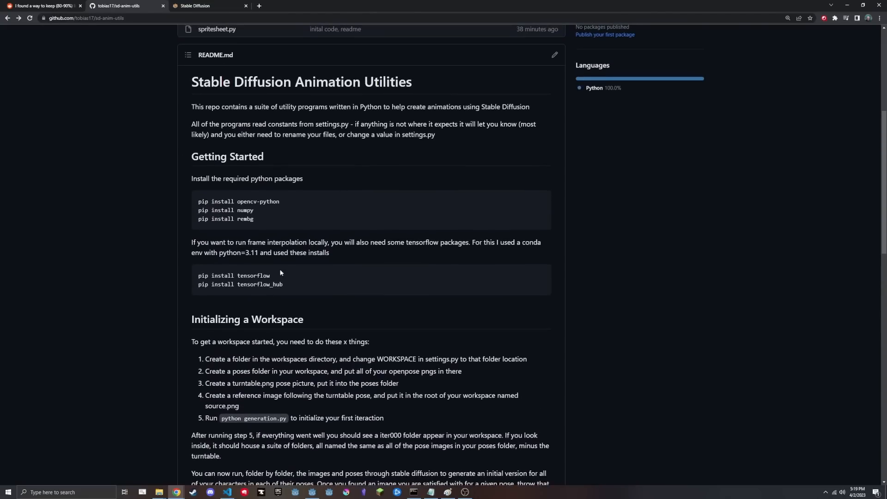
scroll(260, 152, "down", 3)
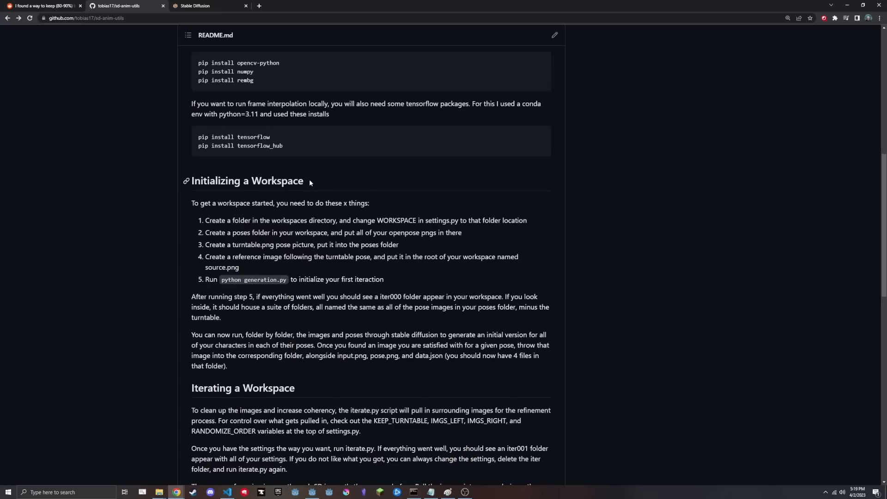
scroll(311, 183, "up", 4)
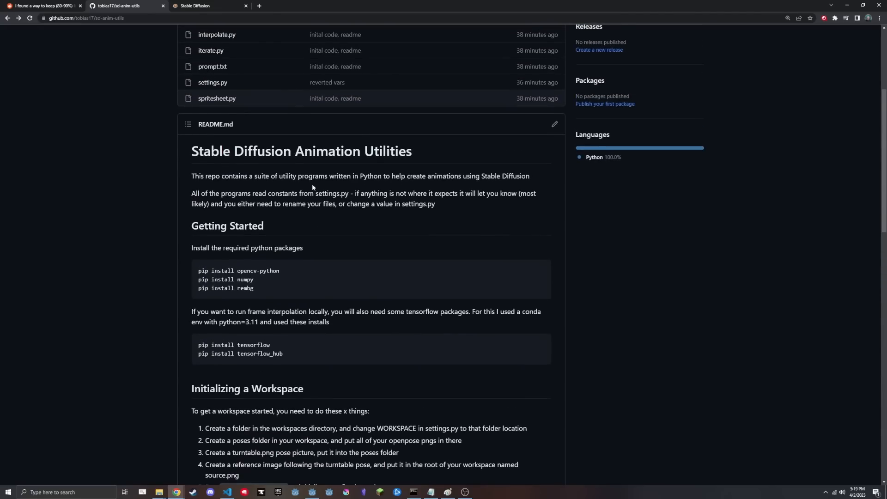
scroll(312, 184, "up", 4)
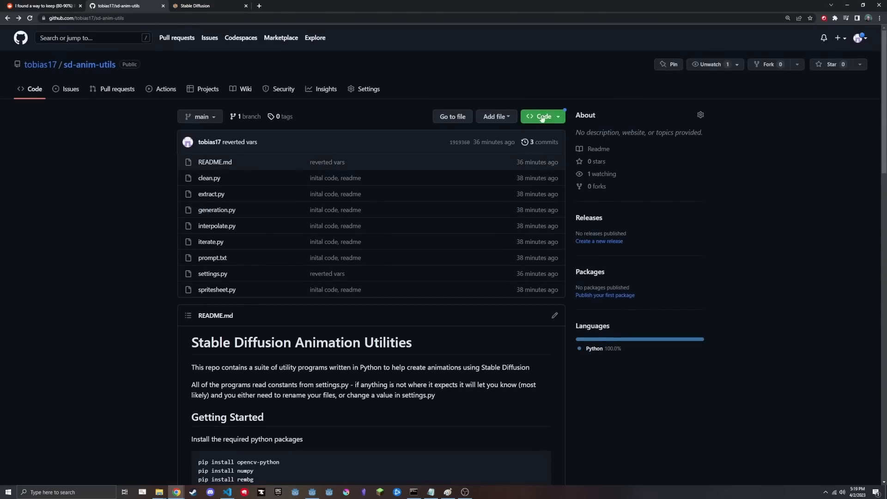
left_click(556, 116)
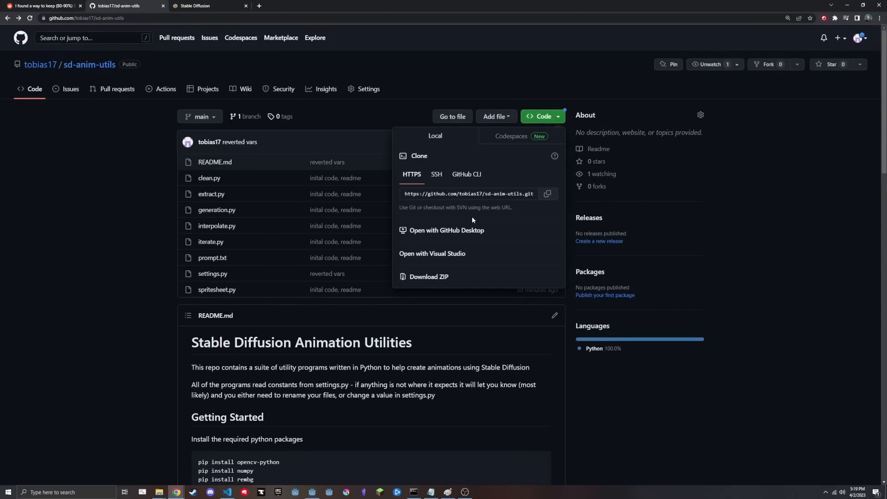
left_click(547, 193)
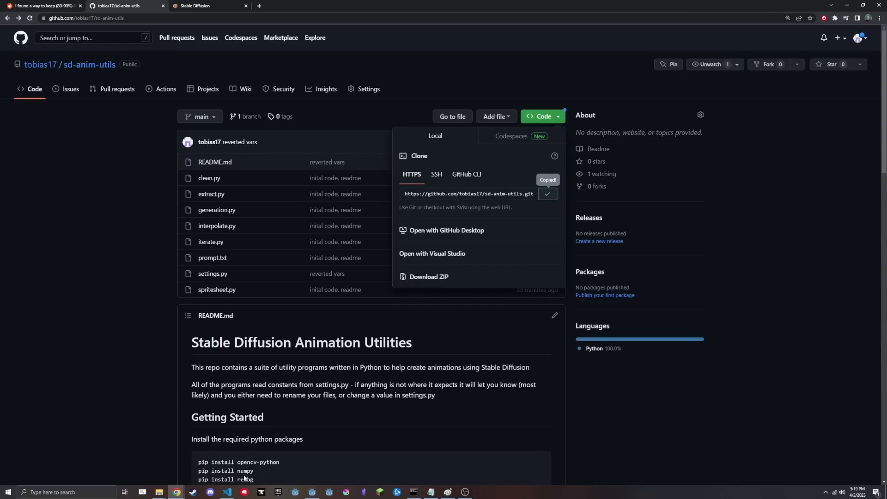
Switch to File Explorer and open a command prompt in the repo folder of v2_workspace
mouse_move(159, 492)
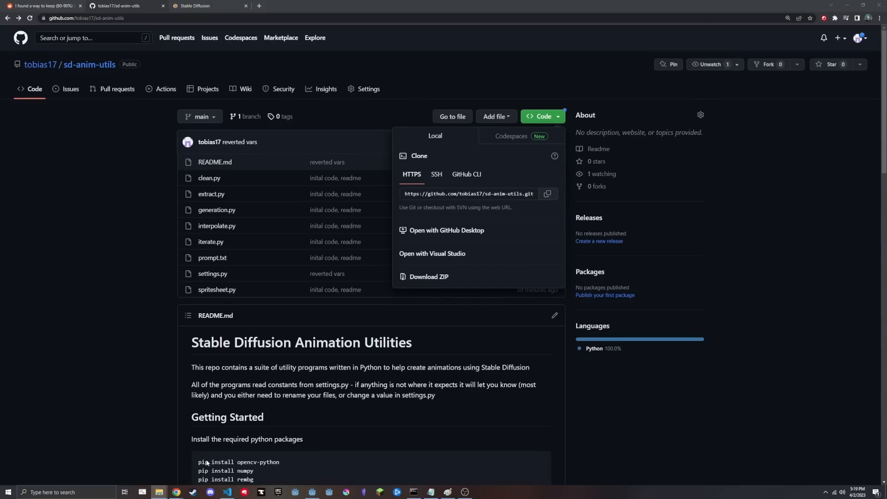
left_click(125, 459)
left_click(321, 210)
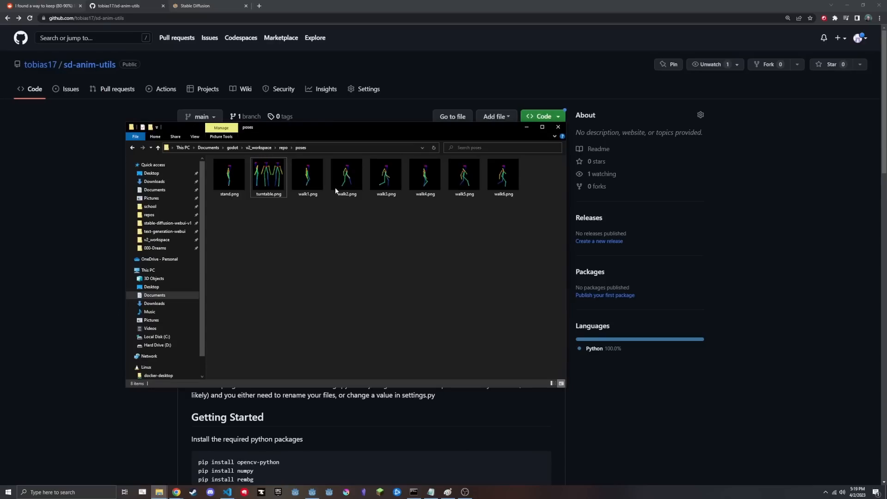
left_click(283, 148)
left_click(325, 147)
type("cmd")
key("Return")
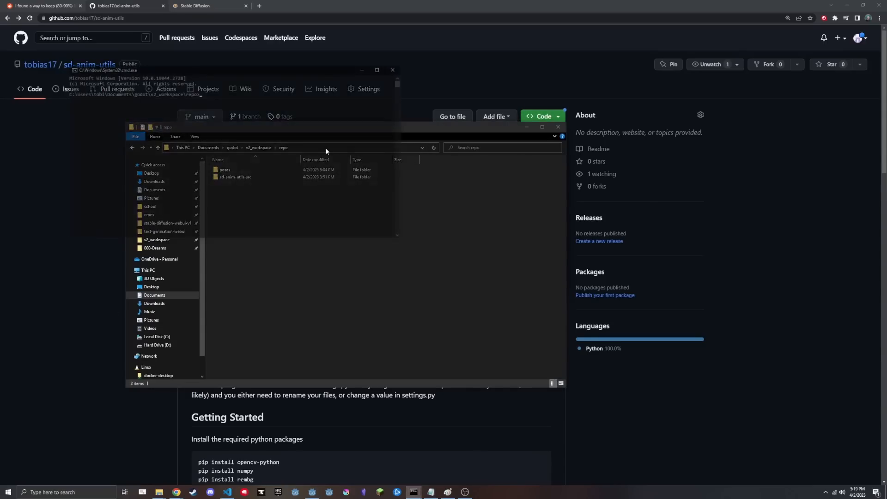
Clone the repository from the copied URL into the repo folder with git clone and check the files inside the new sd-anim-utils folder
type("git clone")
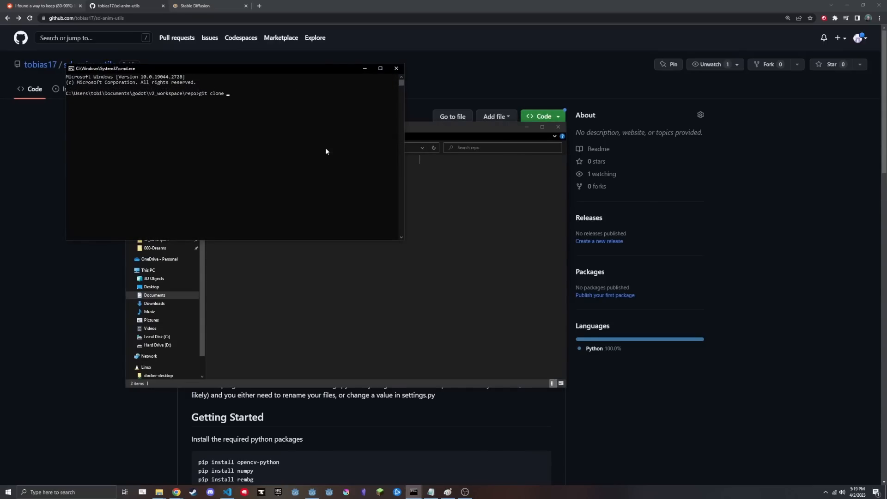
key("ctrl+v")
key("Return")
left_click(328, 294)
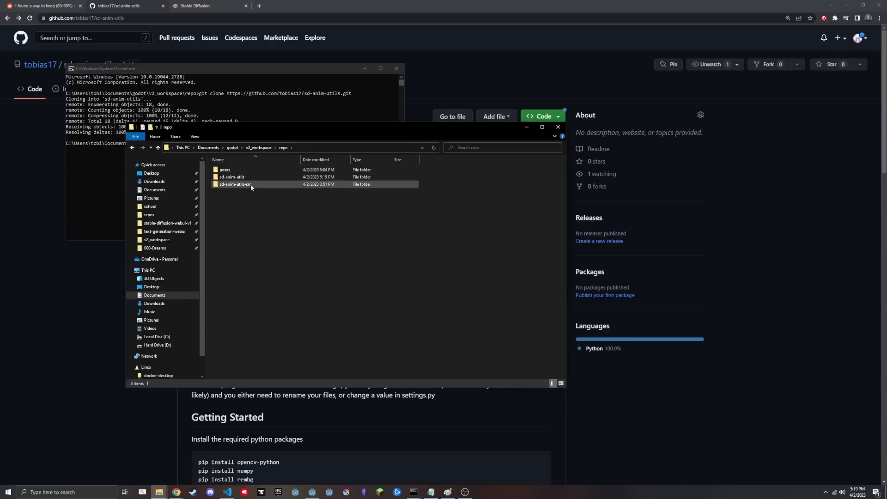
double_click(240, 185)
left_click_drag(315, 291, 245, 155)
left_click(289, 270)
Place the command prompt window beside the repository README with the Getting Started section in view
left_click_drag(225, 72, 670, 75)
left_click(522, 9)
key("alt+Tab")
left_click(471, 327)
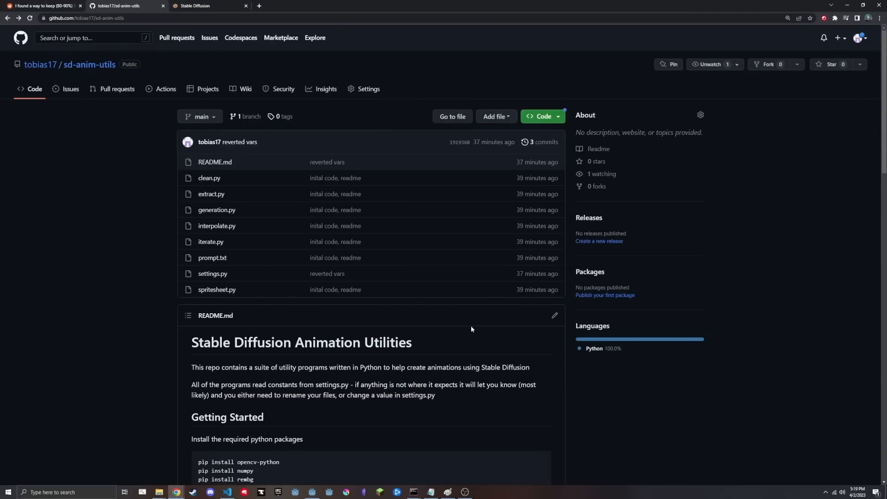
scroll(455, 284, "down", 11)
scroll(452, 280, "up", 8)
key("alt+Tab")
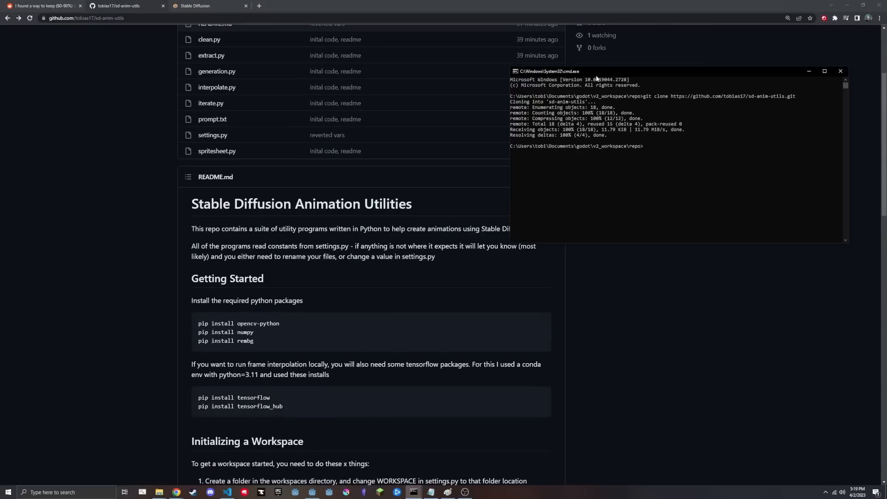
left_click_drag(594, 73, 595, 66)
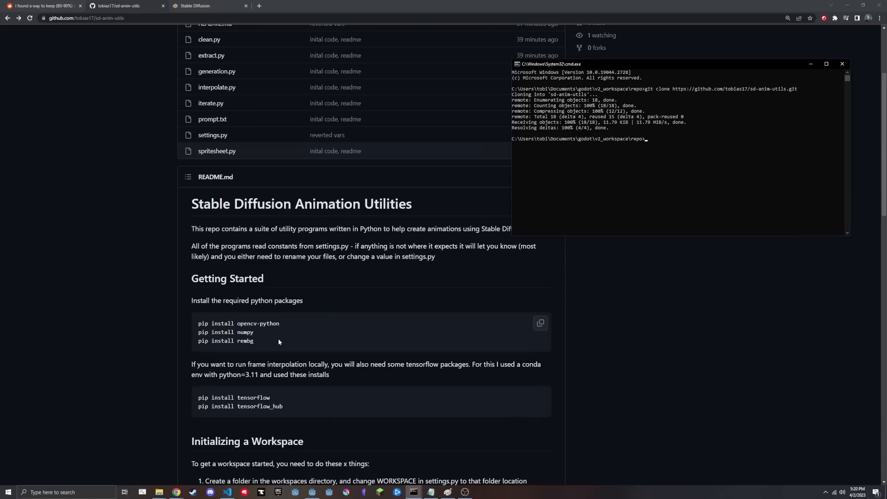
Examine the README's required pip packages, the optional tensorflow installs and the Initializing a Workspace instructions
scroll(255, 318, "down", 2)
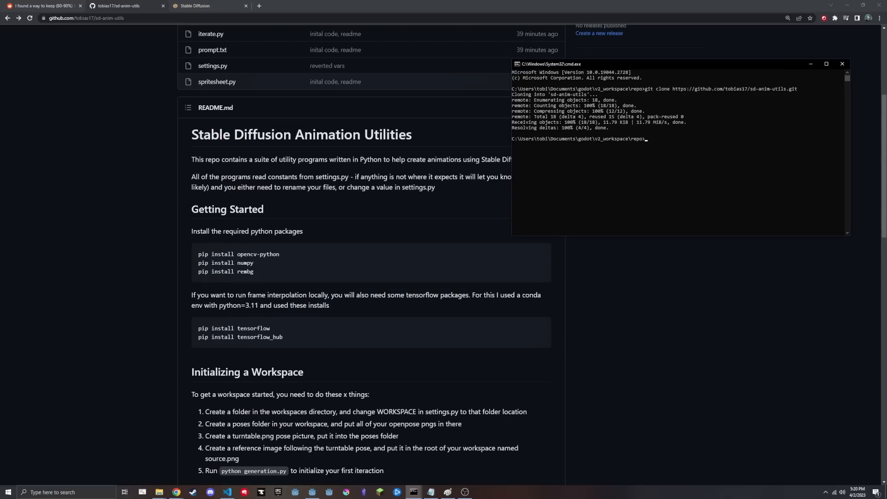
left_click_drag(657, 65, 659, 56)
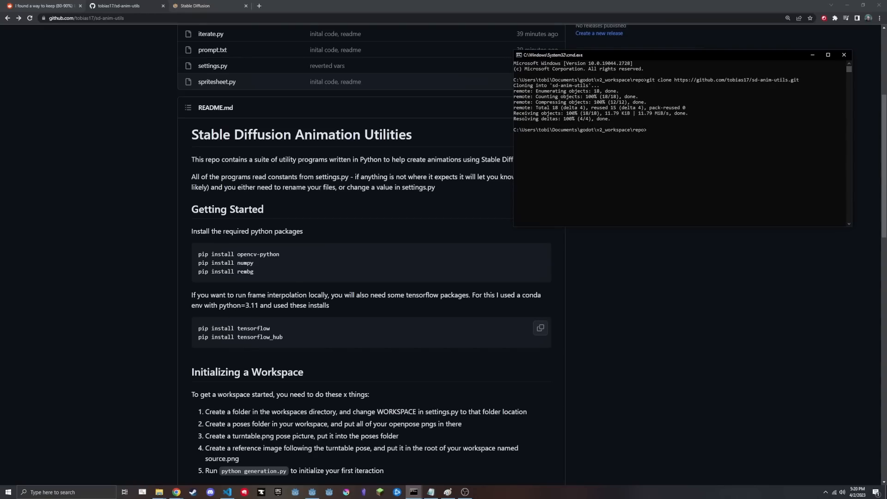
left_click_drag(255, 272, 197, 253)
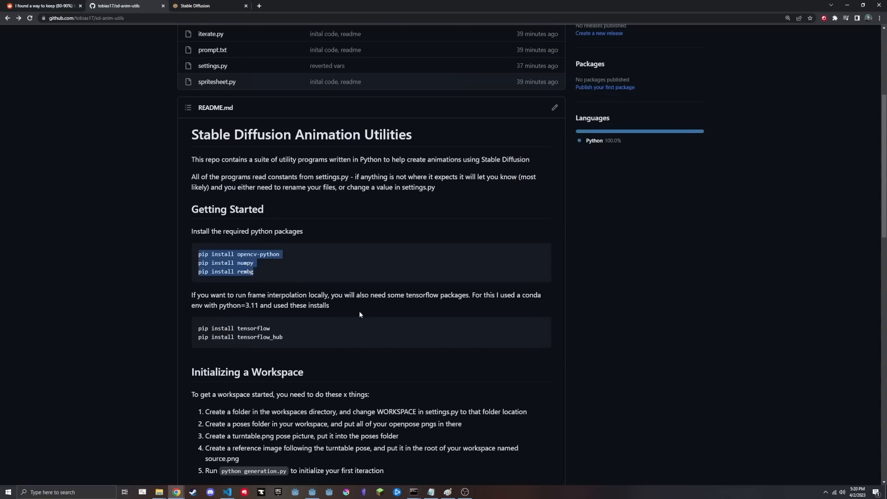
left_click(360, 311)
mouse_move(413, 492)
left_click(447, 472)
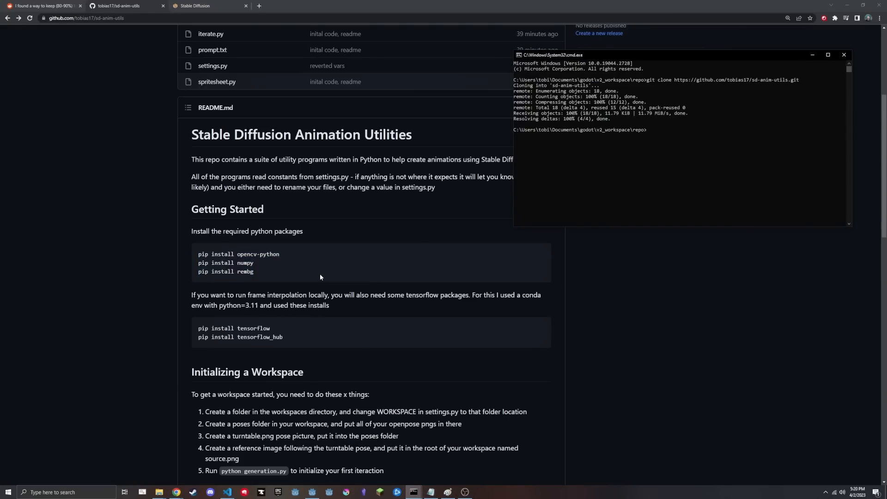
scroll(320, 277, "down", 5)
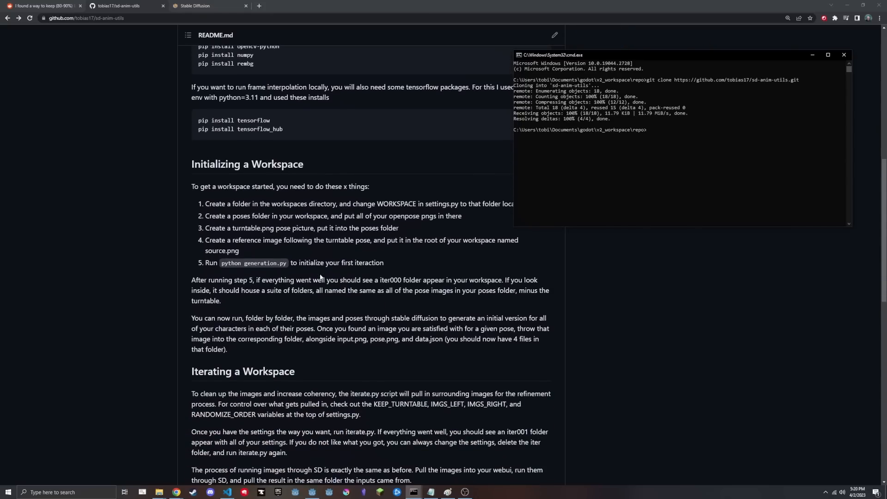
scroll(320, 277, "up", 1)
left_click_drag(192, 221, 393, 222)
left_click(420, 220)
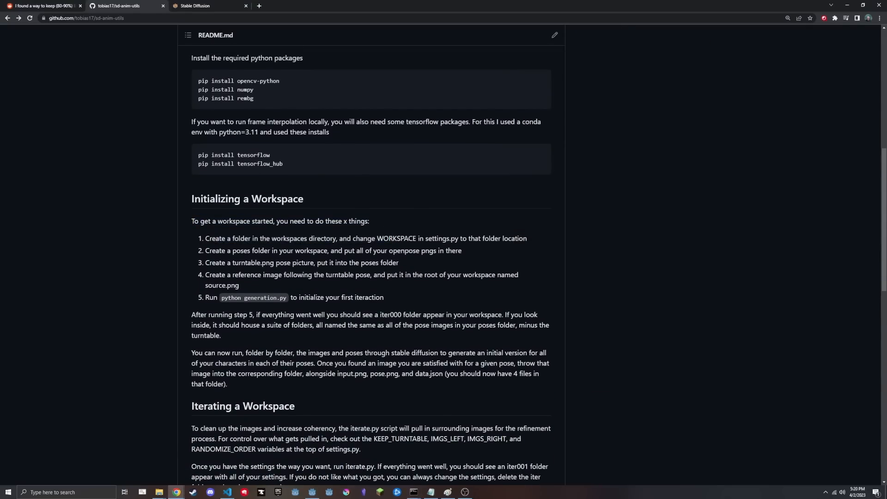
Bring up the sd-anim-utils folder window, move it beside the README and narrow it to keep the instructions readable
left_click(159, 492)
left_click(143, 460)
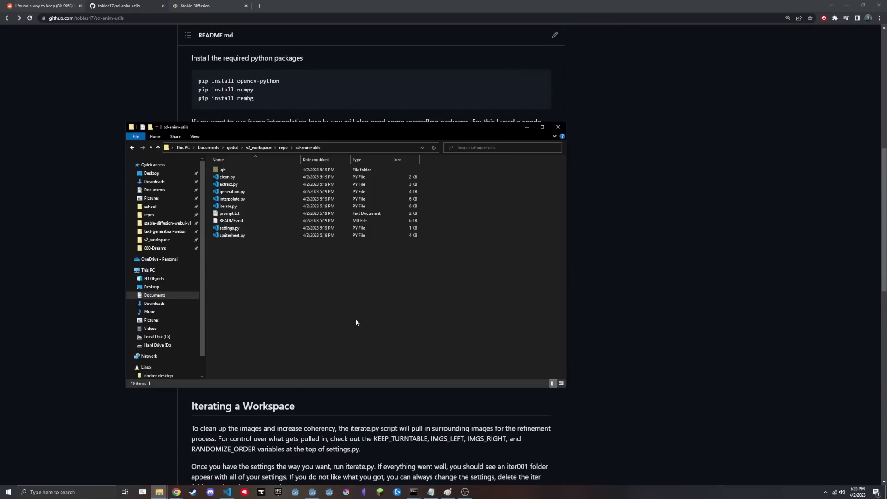
left_click_drag(311, 129, 625, 62)
left_click_drag(435, 132, 559, 131)
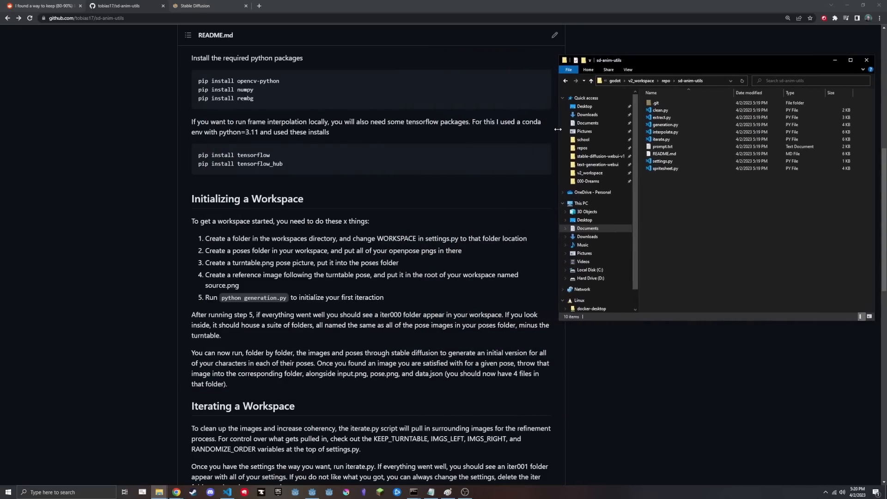
left_click_drag(657, 65, 647, 65)
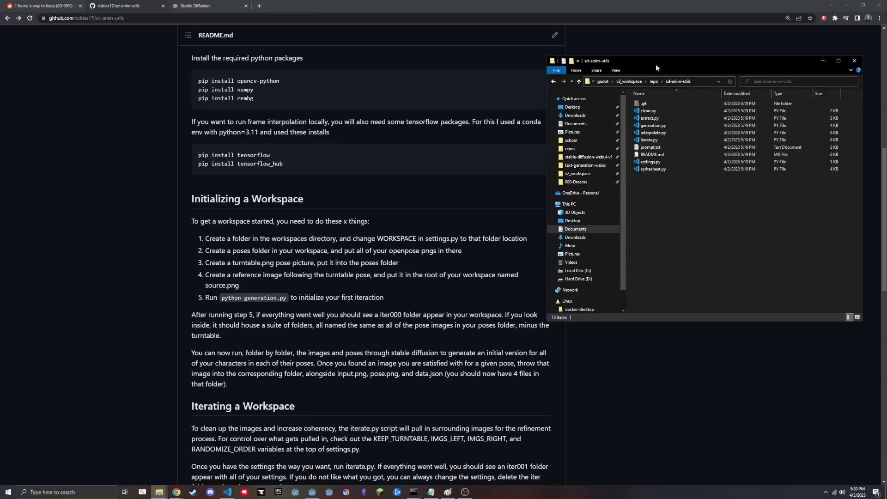
Create a folder named workspace inside the sd-anim-utils folder and open it
right_click(692, 203)
mouse_move(647, 287)
left_click(709, 287)
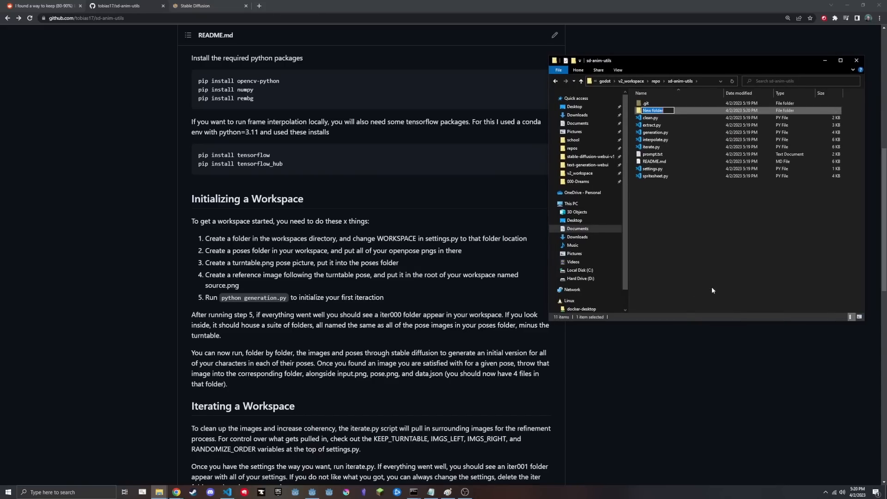
type("workspace")
key("Return")
key("Return")
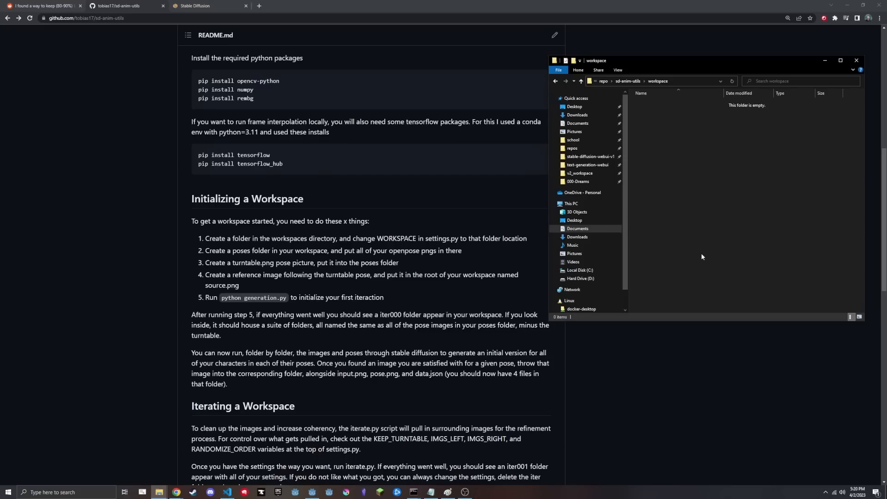
Create a folder named 000 inside the workspace folder
right_click(700, 254)
mouse_move(673, 338)
left_click(714, 338)
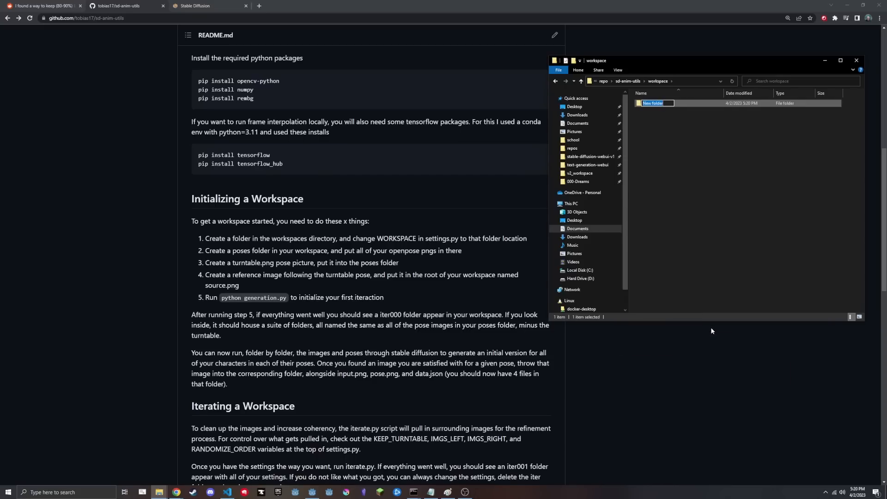
type("000")
left_click(652, 227)
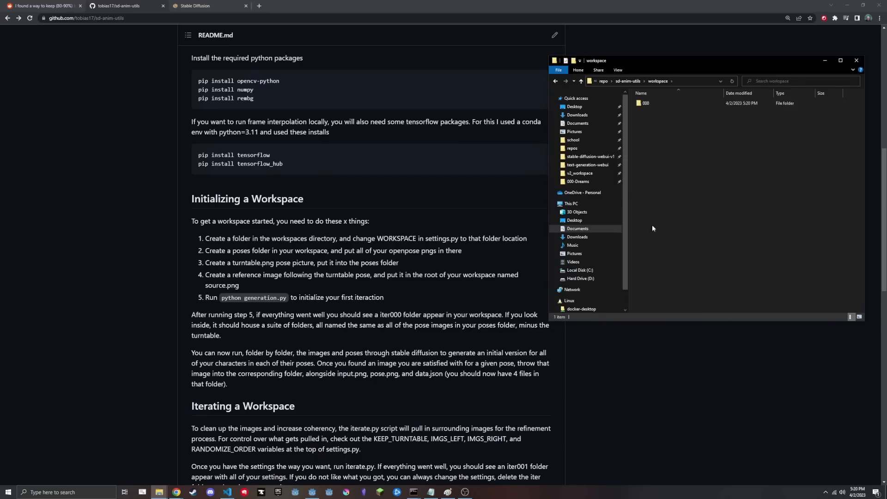
Switch to Visual Studio Code, close prompt.txt and open settings.py from the cloned sd-anim-utils folder
left_click(227, 492)
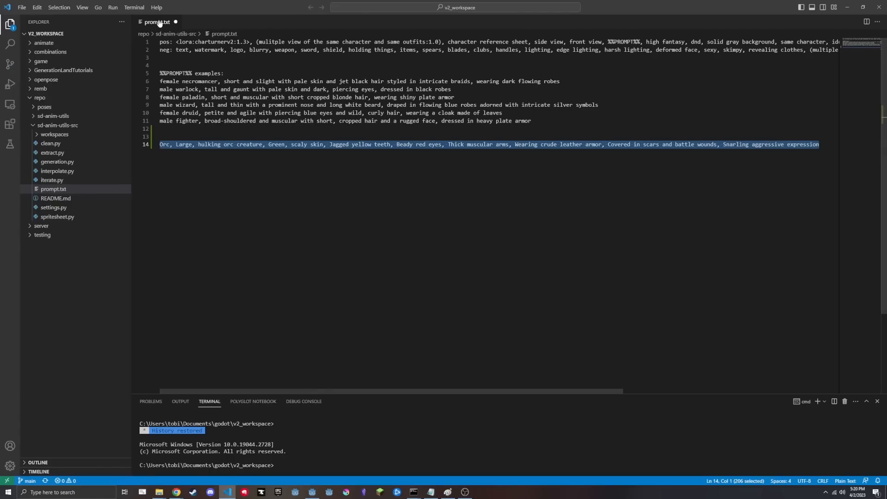
middle_click(162, 22)
left_click(458, 254)
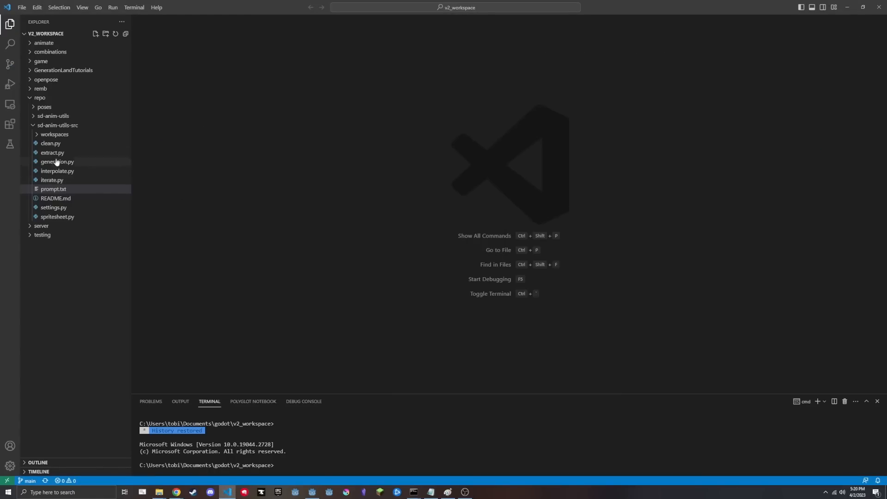
left_click(34, 126)
left_click(34, 116)
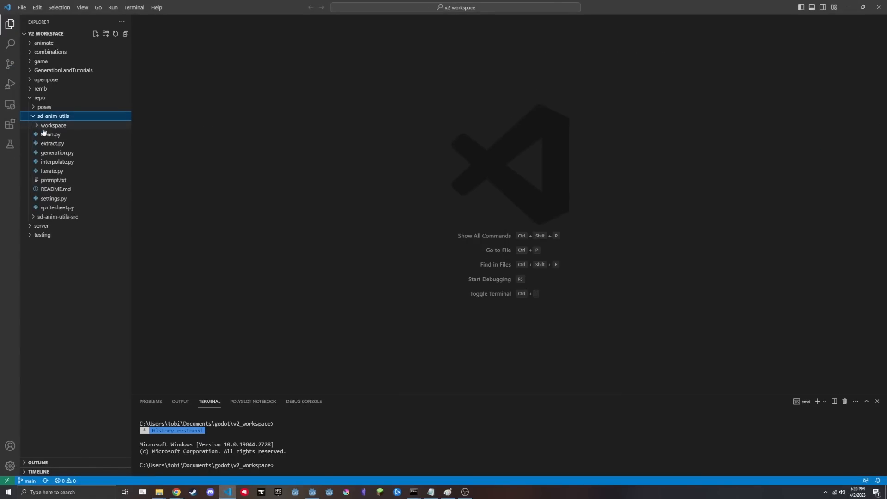
left_click(58, 200)
left_click(420, 197)
Examine the constants in settings.py, especially the folder path assigned to WORKSPACE on the first line
key("ctrl+a")
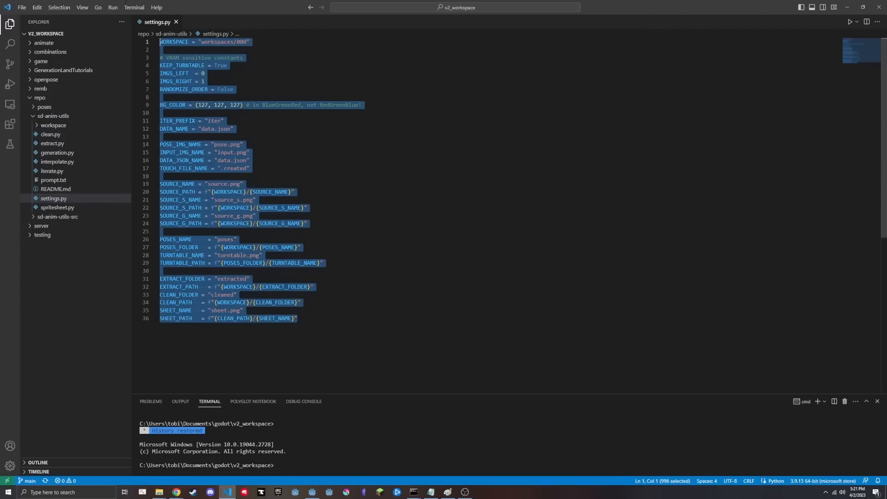
left_click(420, 197)
double_click(218, 42)
left_click(250, 42)
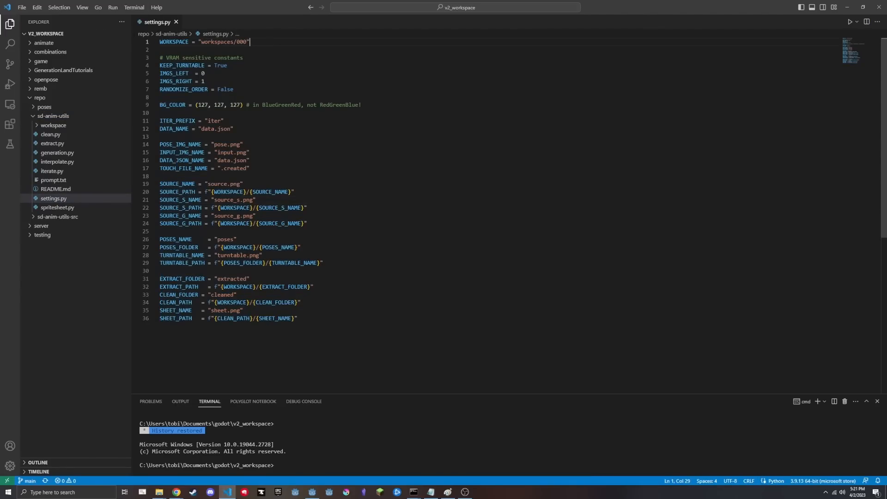
double_click(217, 42)
left_click(250, 42)
double_click(174, 42)
left_click(250, 42)
double_click(217, 42)
left_click(243, 43)
left_click(283, 48)
Switch to the File Explorer window showing sd-anim-utils and rename its workspace folder to workspaces
left_click(159, 493)
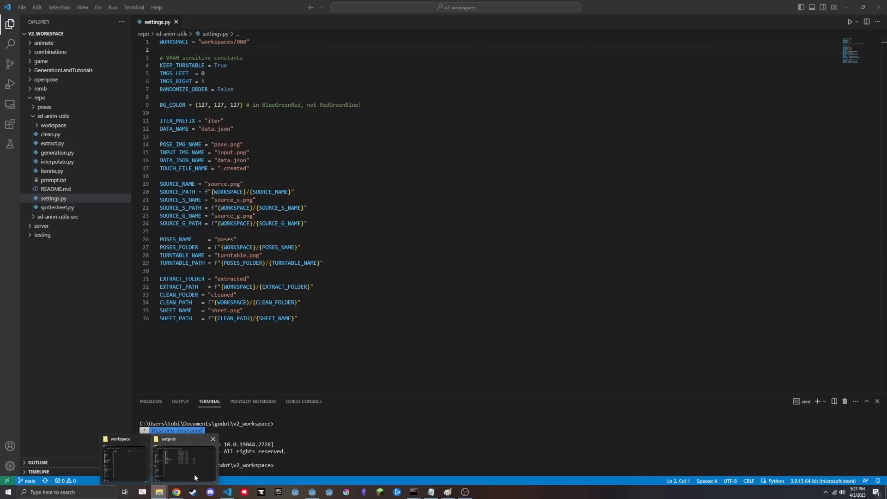
left_click(137, 475)
left_click(619, 81)
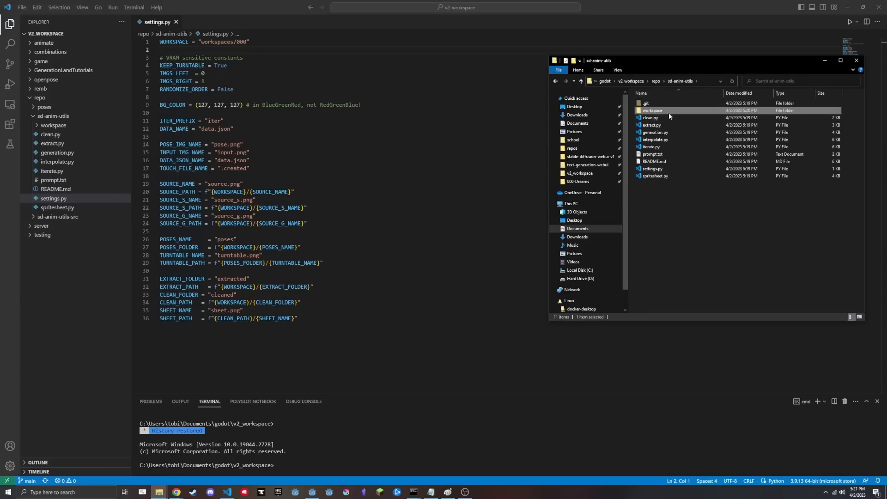
key("F2")
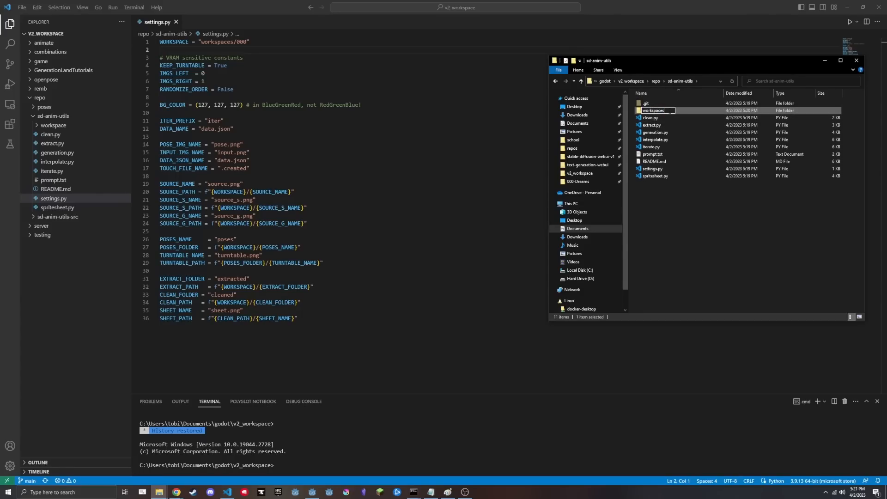
key("Return")
Open the 000 folder inside the workspaces folder and move the window clear of the code
double_click(667, 110)
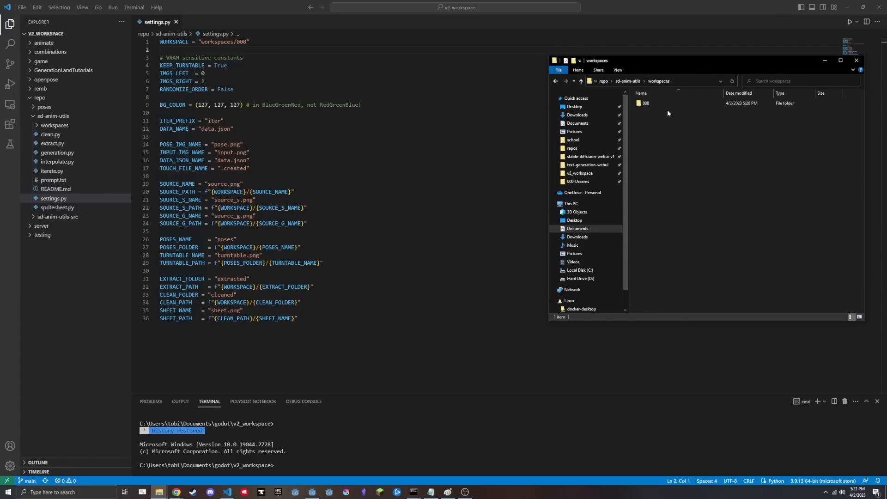
double_click(654, 105)
key("alt+Left")
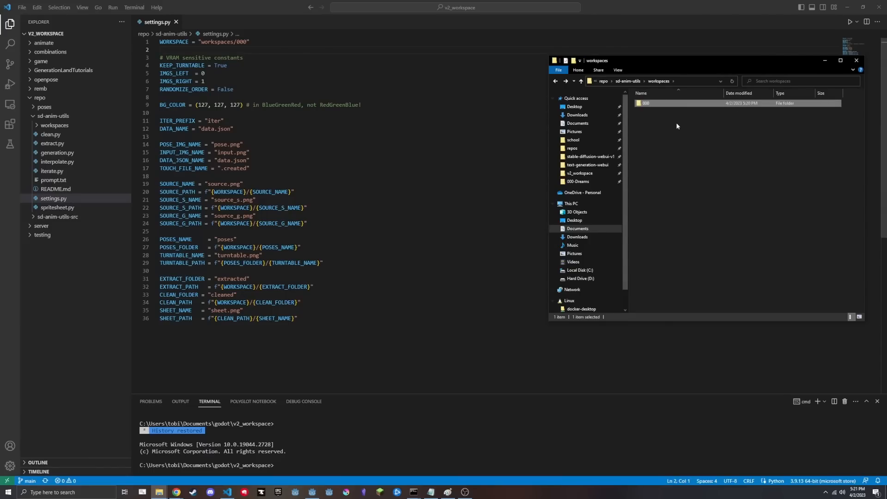
double_click(650, 106)
left_click_drag(687, 58, 666, 68)
Check the WORKSPACE path on the first line of settings.py against the open 000 folder's location
left_click(261, 41)
left_click_drag(261, 41, 198, 41)
left_click(262, 42)
key("alt+Tab")
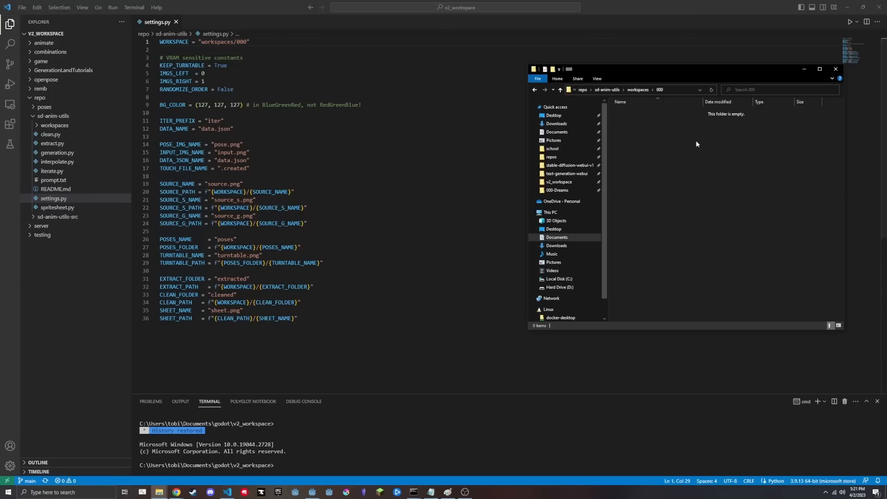
Switch to the sd-anim-utils README in Chrome, review the instruction about creating a poses folder, and return to the 000 folder window
key("alt+Tab")
left_click(617, 169)
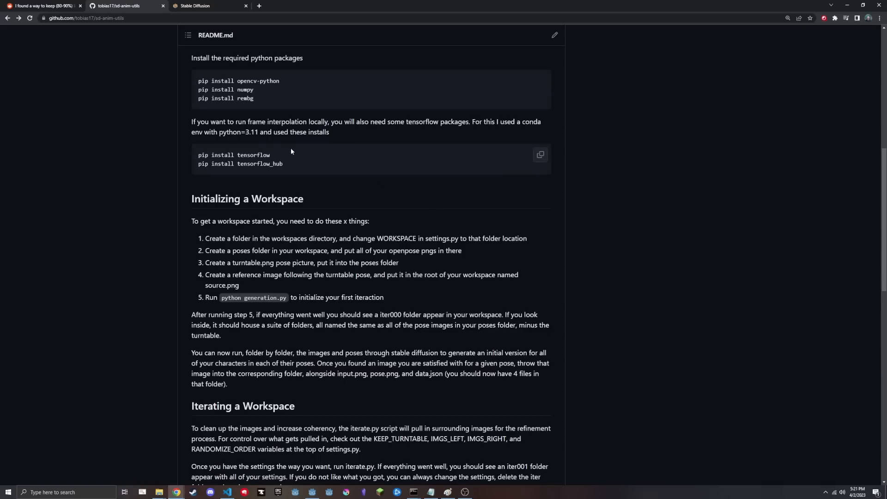
scroll(273, 149, "down", 1)
left_click_drag(204, 181, 326, 182)
left_click(219, 189)
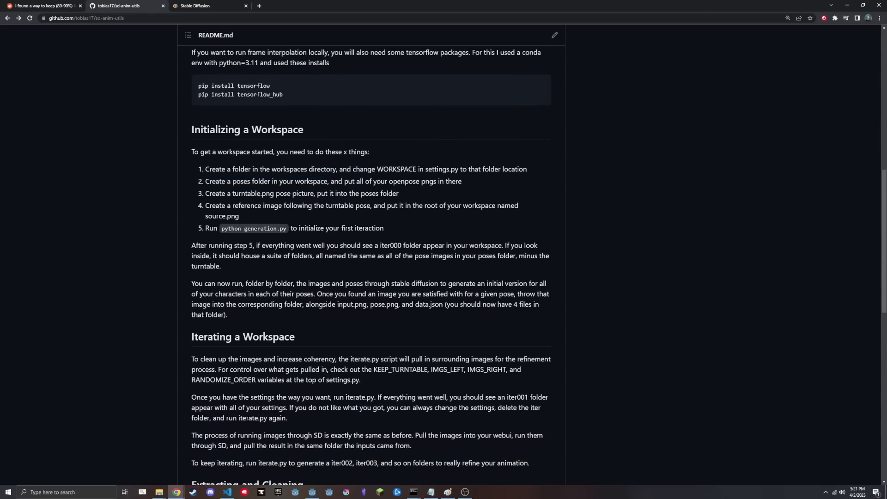
key("alt+Tab")
right_click(662, 161)
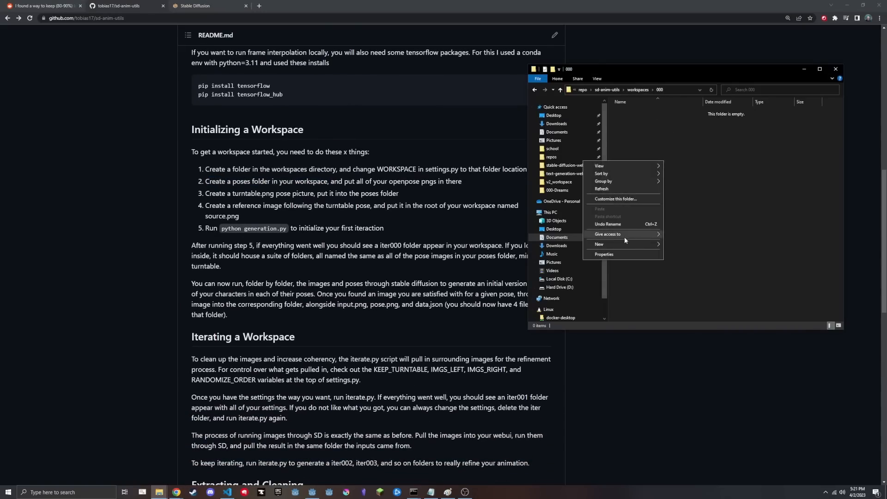
mouse_move(640, 243)
left_click(688, 245)
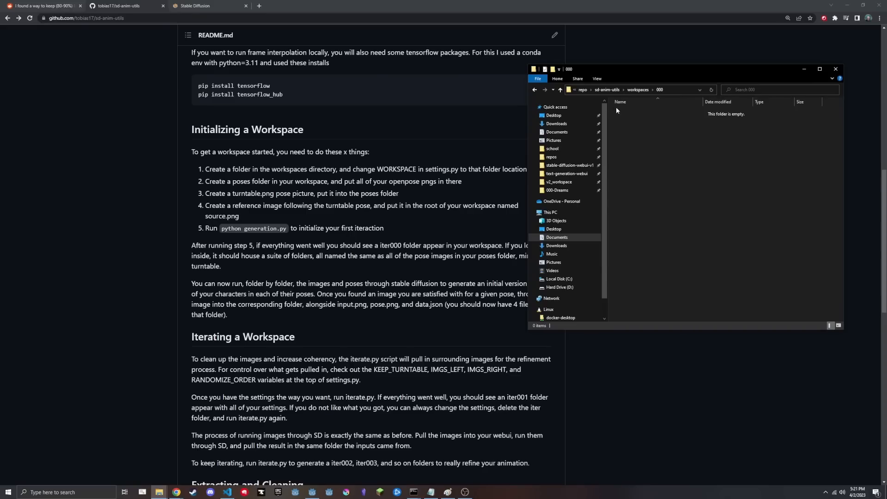
Copy the poses folder from the repo folder into workspaces/000
left_click(584, 90)
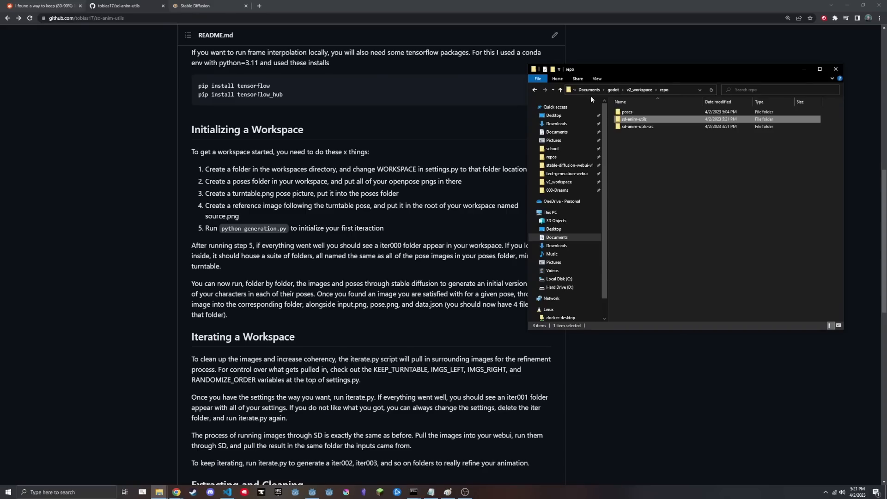
left_click(637, 113)
key("ctrl+c")
key("alt+Left")
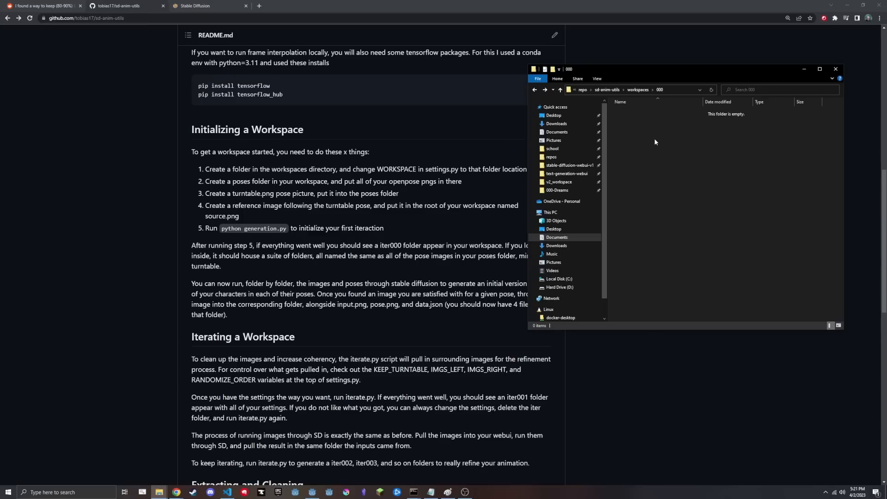
key("ctrl+v")
left_click(641, 133)
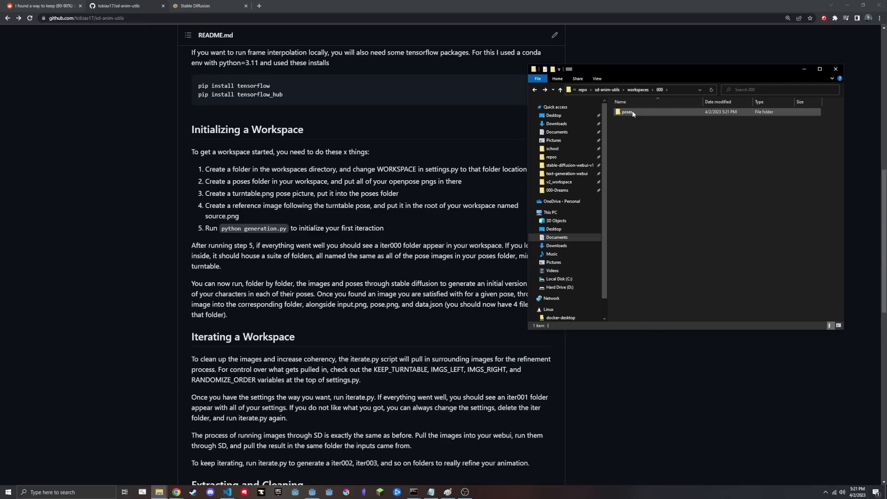
Open the copied poses folder in 000 and widen its window so all pose images fit in one row
double_click(632, 112)
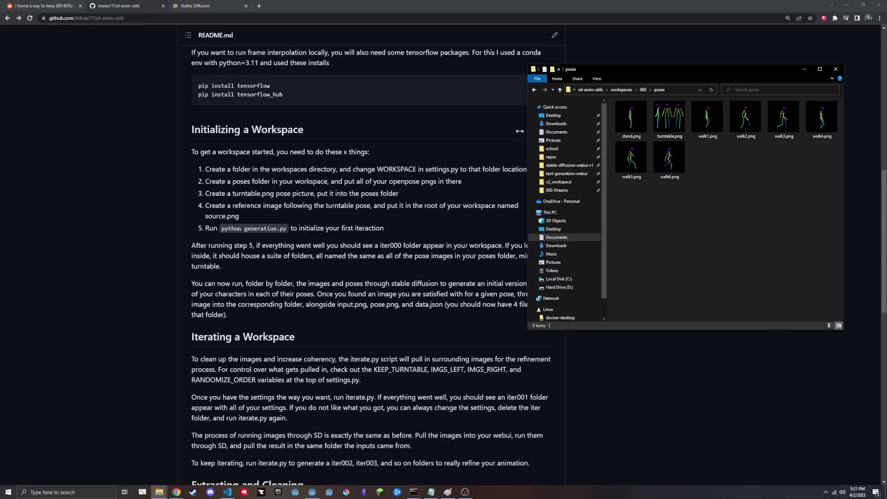
left_click_drag(520, 131, 401, 124)
left_click_drag(573, 70, 526, 72)
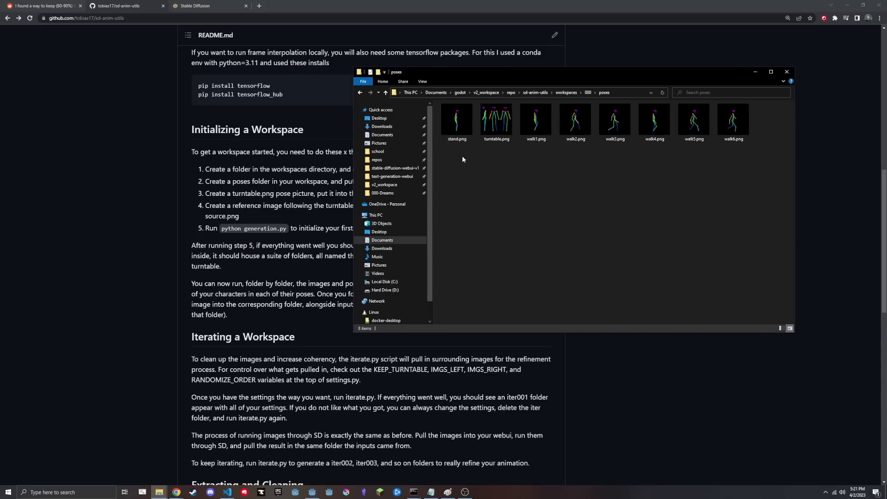
Open turntable.png from the poses folder and examine its three skeleton views at a larger size
double_click(496, 119)
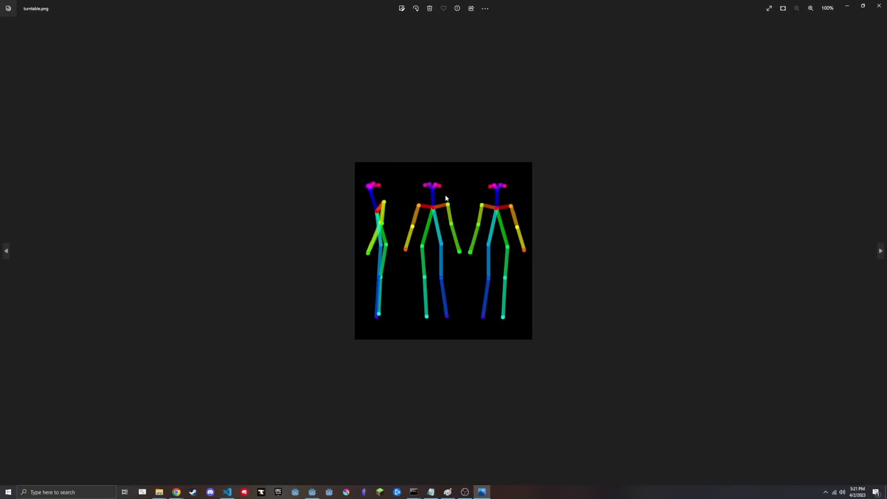
scroll(446, 221, "up", 2)
scroll(447, 222, "down", 2)
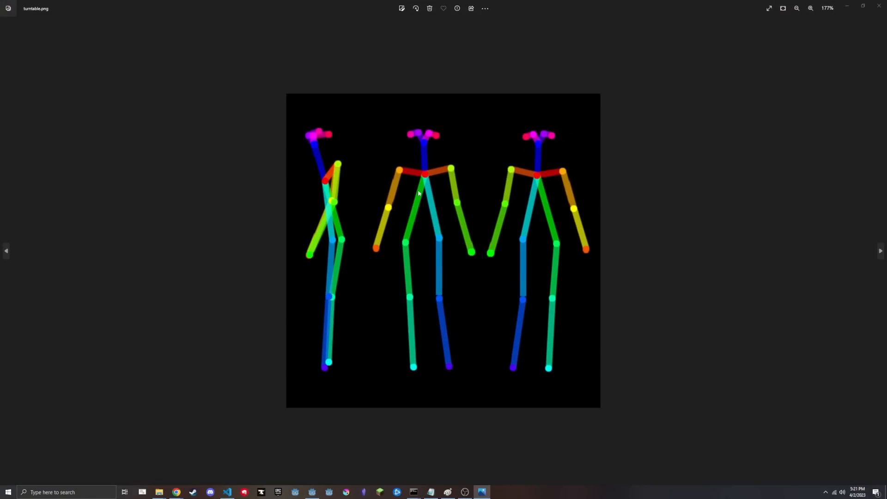
Switch to the Reddit post in Chrome and compare both of its example images showing characters in turntable poses
key("alt+Tab")
left_click(470, 184)
left_click(60, 6)
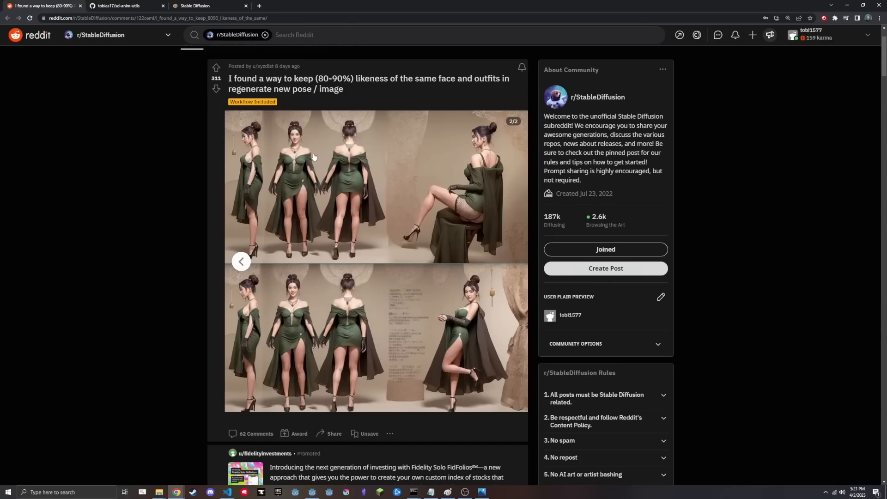
scroll(319, 158, "up", 2)
scroll(318, 158, "down", 1)
left_click(241, 262)
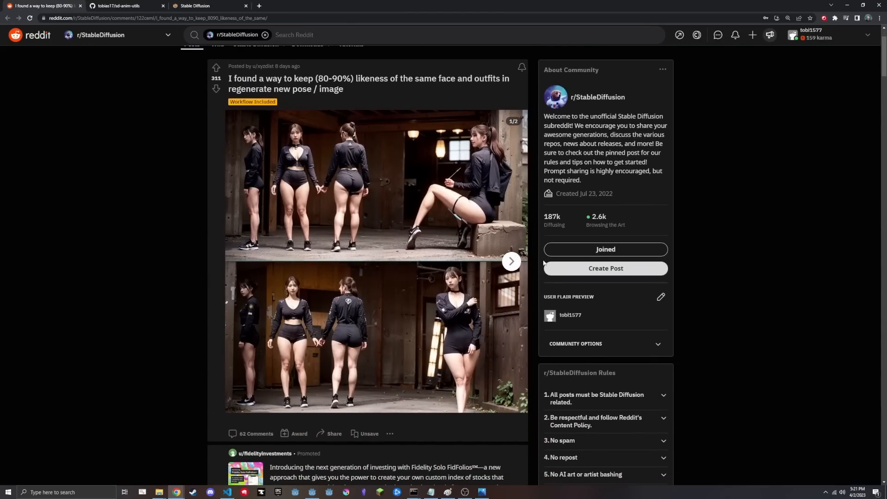
left_click(508, 263)
Return to the image viewer, look through the stand and walk pose images in both directions, and close the viewer
key("alt+Tab")
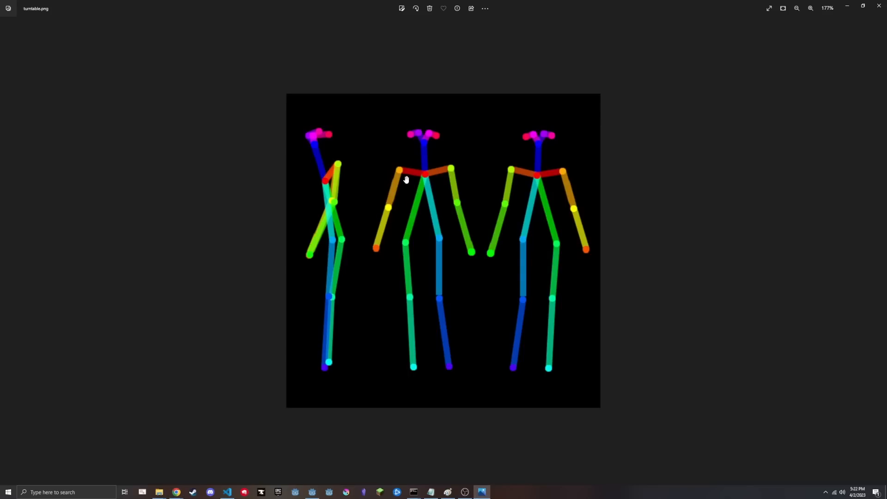
key("Right")
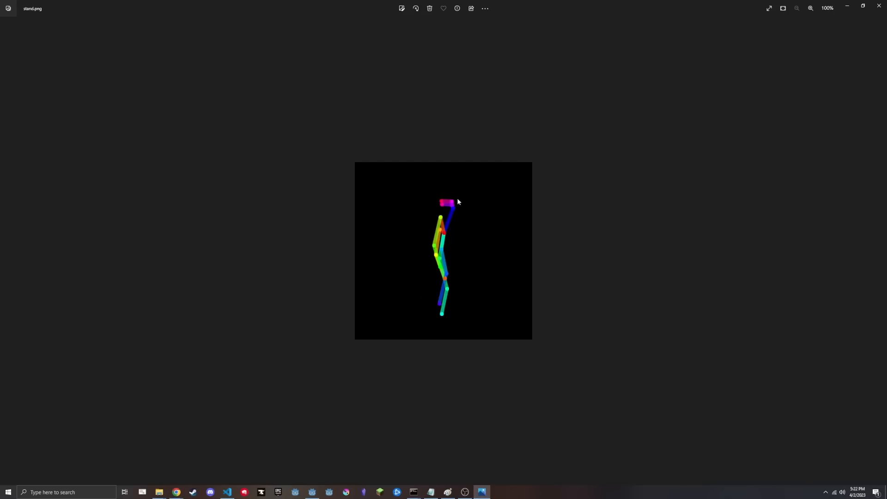
key("Right")
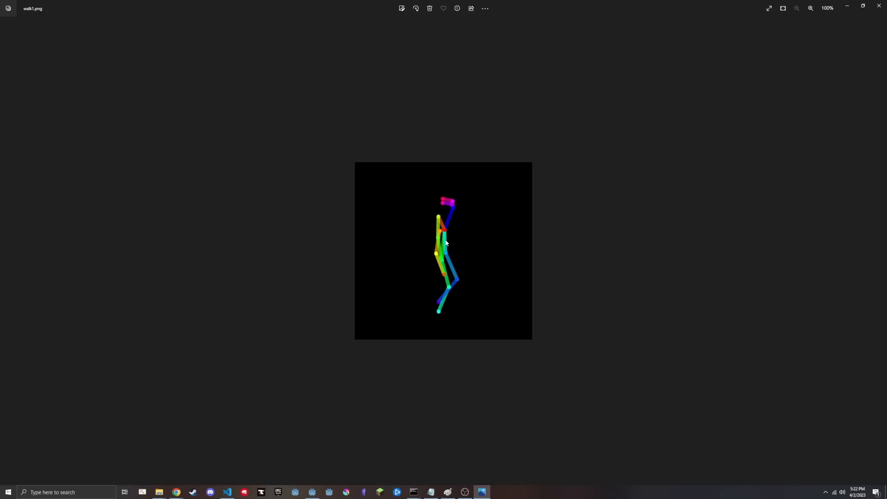
key("Right")
key("Right")
key("Right")
key("Right")
key("Right")
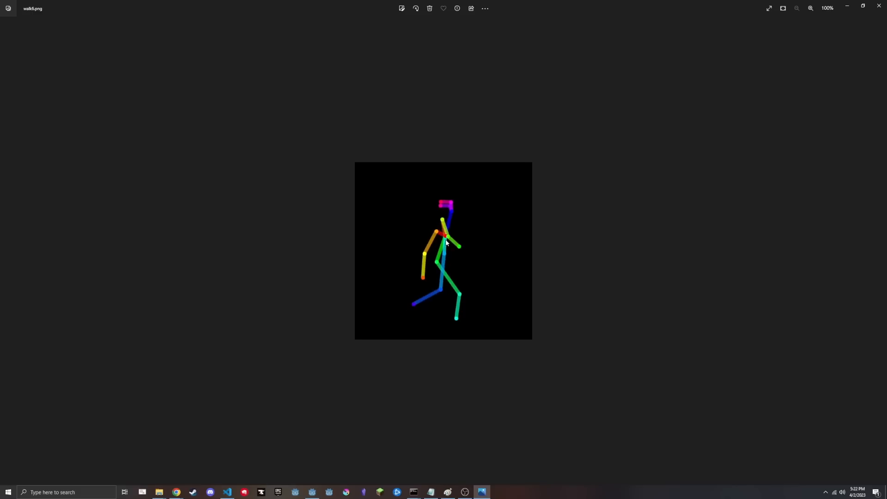
key("Left")
key("Left")
key("Left")
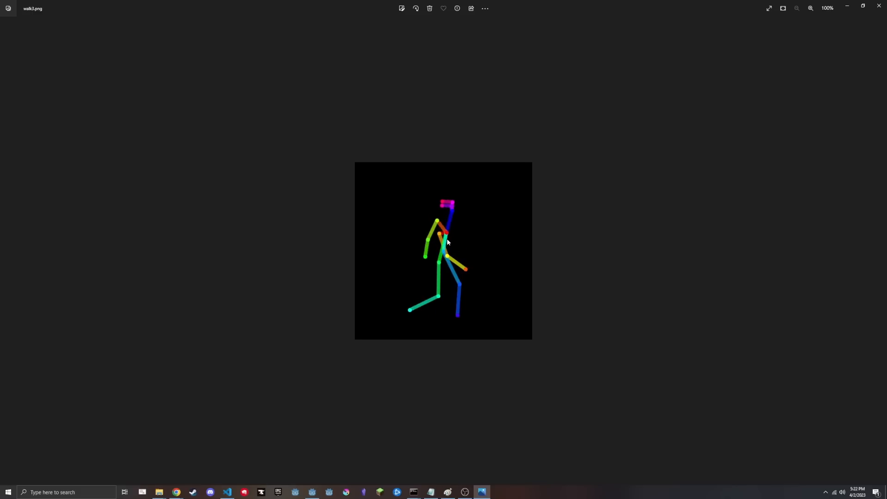
key("Left")
key("Left")
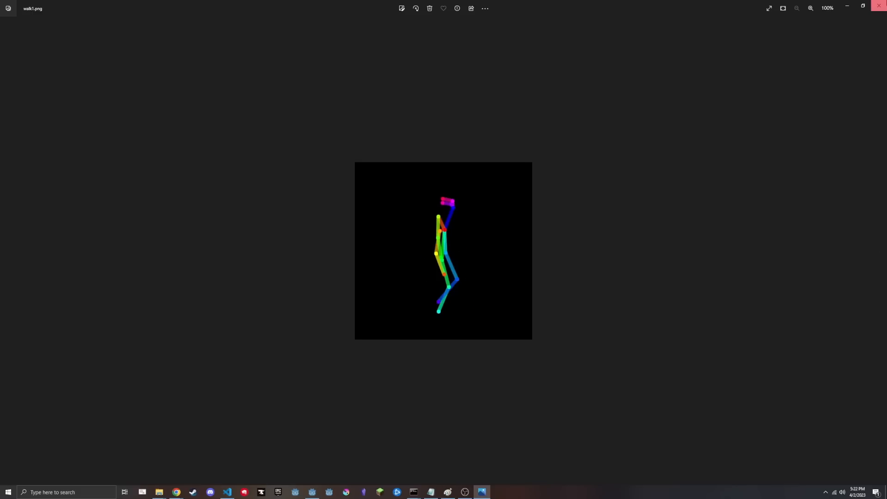
left_click(879, 6)
Look over the pose files in File Explorer and go back up to the 000 folder containing poses
key("alt+Tab")
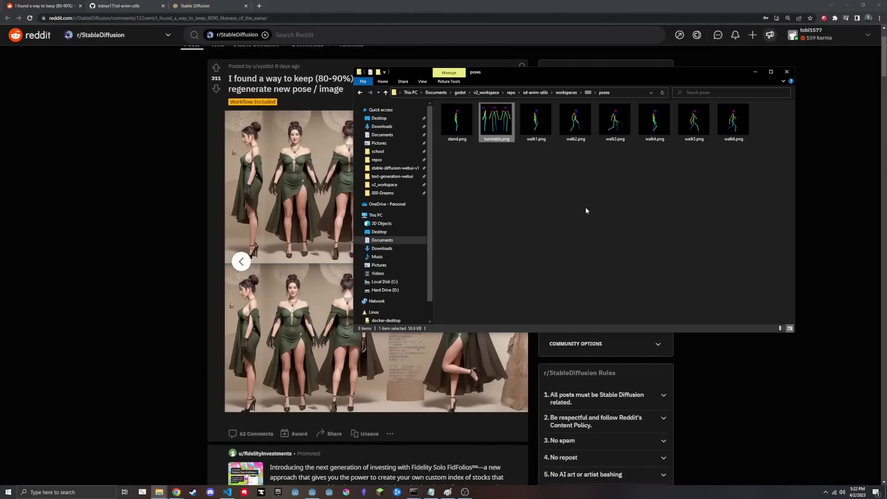
left_click_drag(754, 179, 431, 112)
left_click(640, 187)
left_click(588, 92)
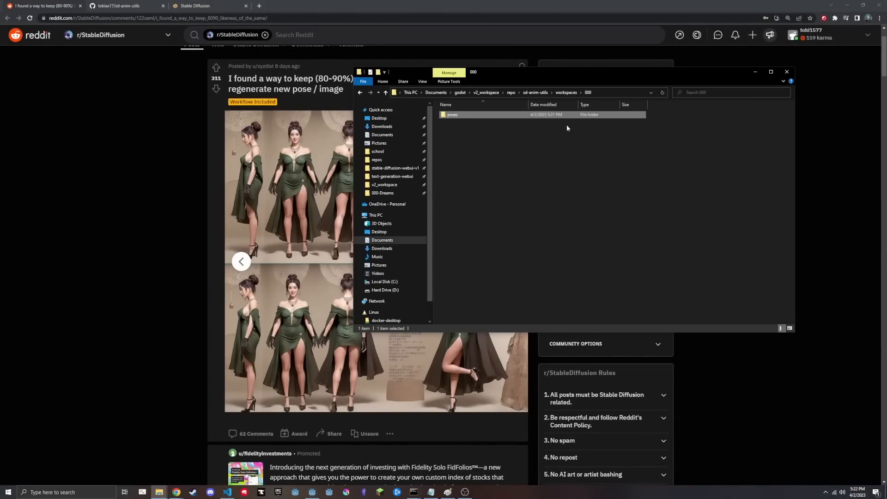
left_click_drag(505, 178, 467, 109)
left_click(525, 209)
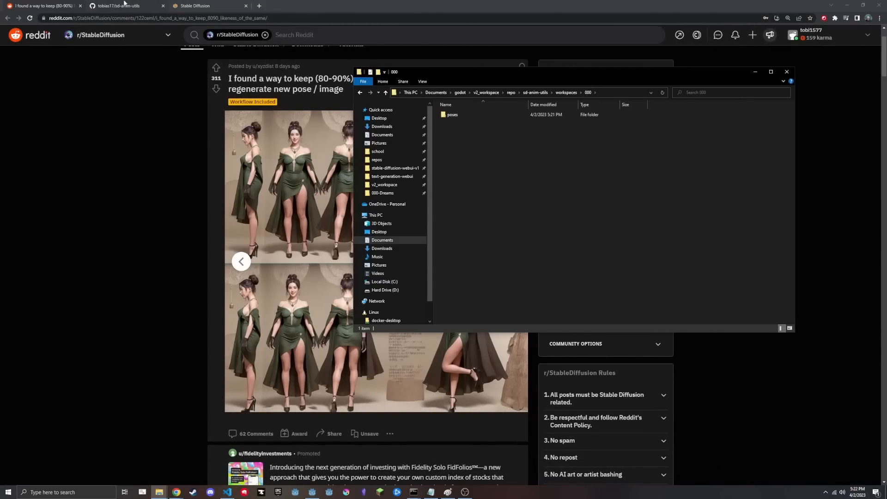
Switch to the sd-anim-utils README in Chrome and read the instruction about putting turntable.png into the poses folder
left_click(124, 3)
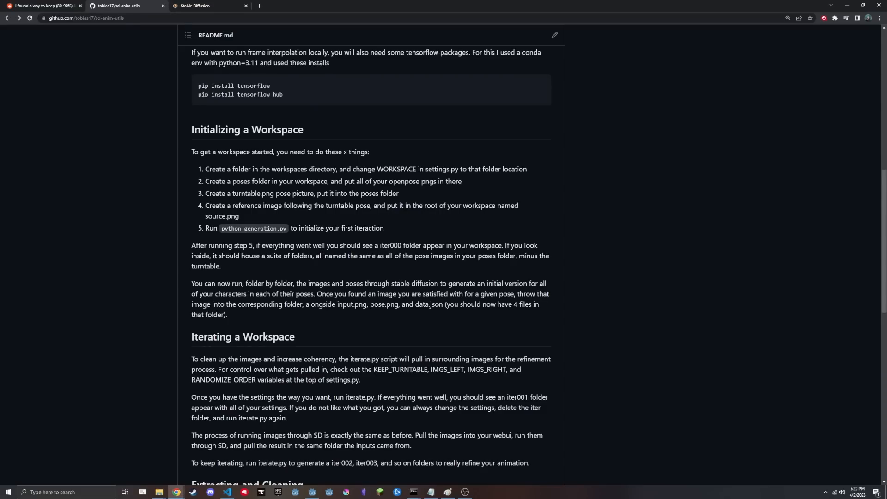
left_click_drag(205, 197, 303, 194)
left_click(302, 194)
left_click_drag(226, 194, 344, 194)
left_click(280, 194)
left_click(344, 194)
Reopen the poses folder in the 000 workspace and check that turntable.png is among the pose images
left_click(161, 496)
left_click(148, 467)
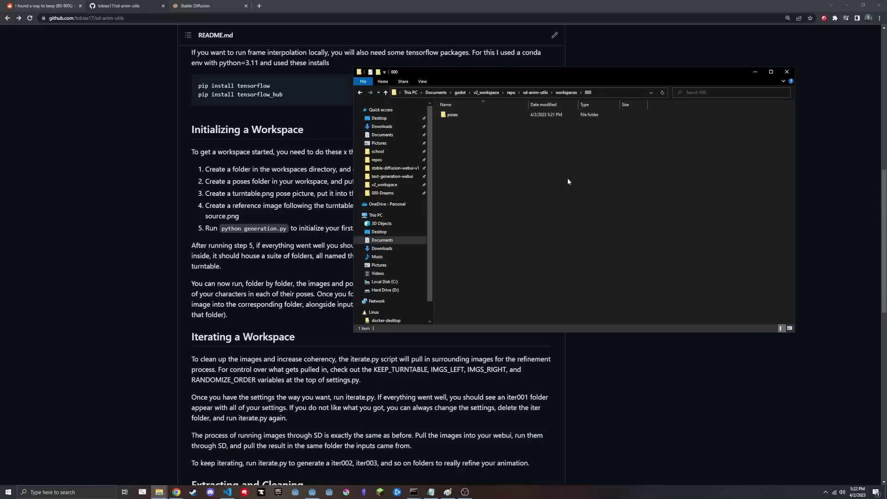
double_click(472, 118)
left_click_drag(515, 73, 572, 63)
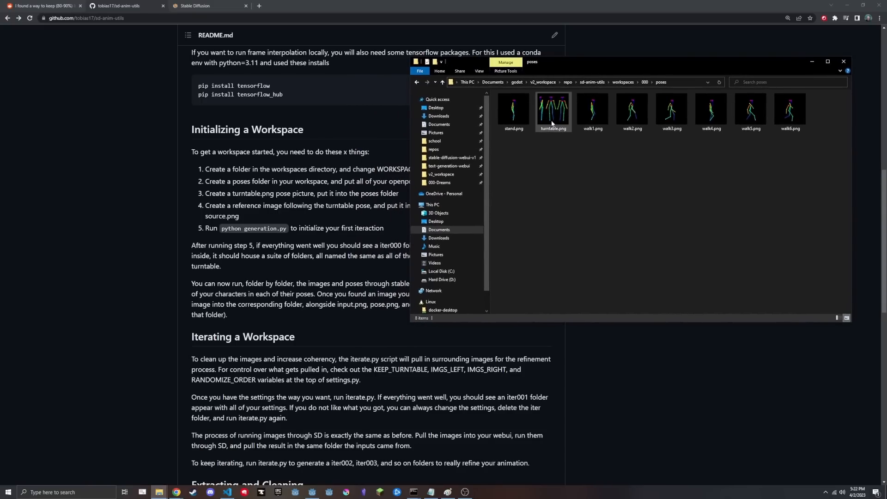
left_click_drag(571, 147, 545, 121)
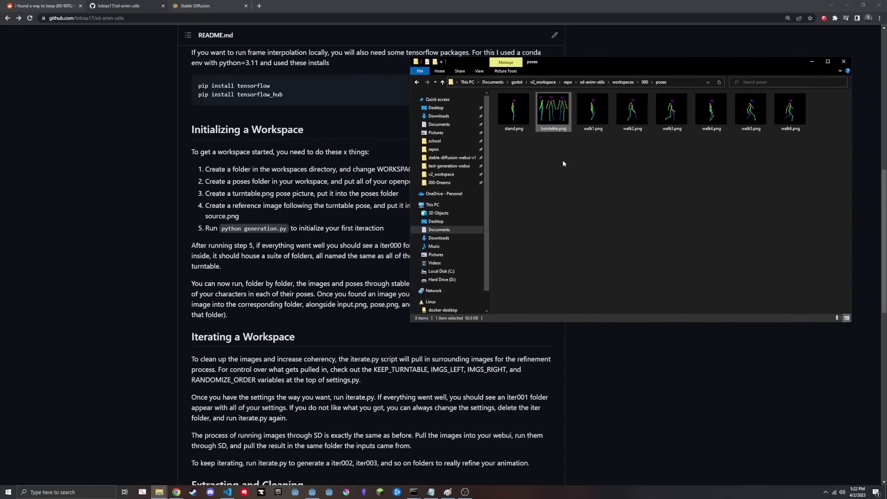
left_click(564, 162)
Read the README instruction about creating a turntable-pose reference image named source.png in the workspace root
left_click_drag(205, 194, 293, 195)
left_click(293, 195)
left_click_drag(205, 205, 275, 212)
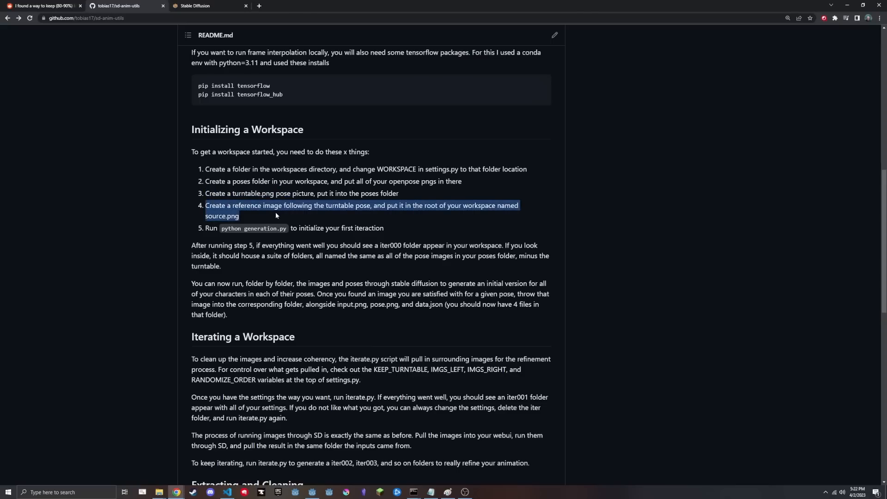
left_click(276, 212)
Switch to the Stable Diffusion web UI and set the inpaint batch count to 8
left_click(199, 6)
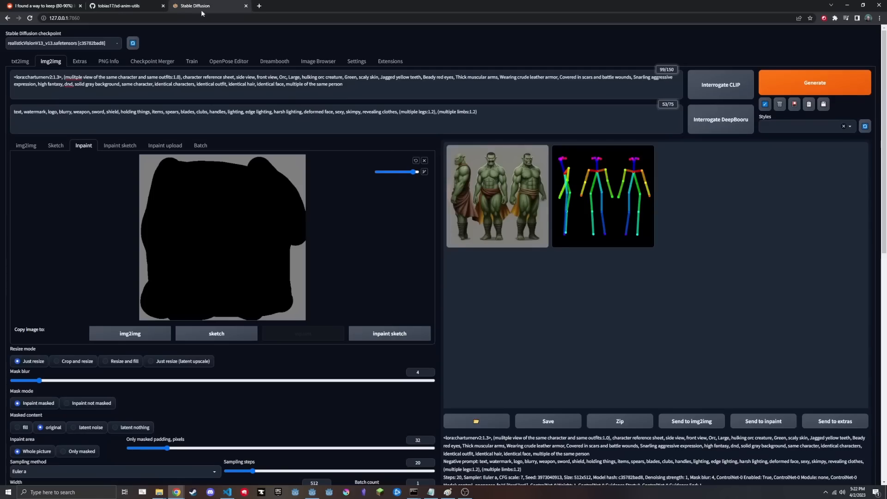
scroll(353, 294, "down", 2)
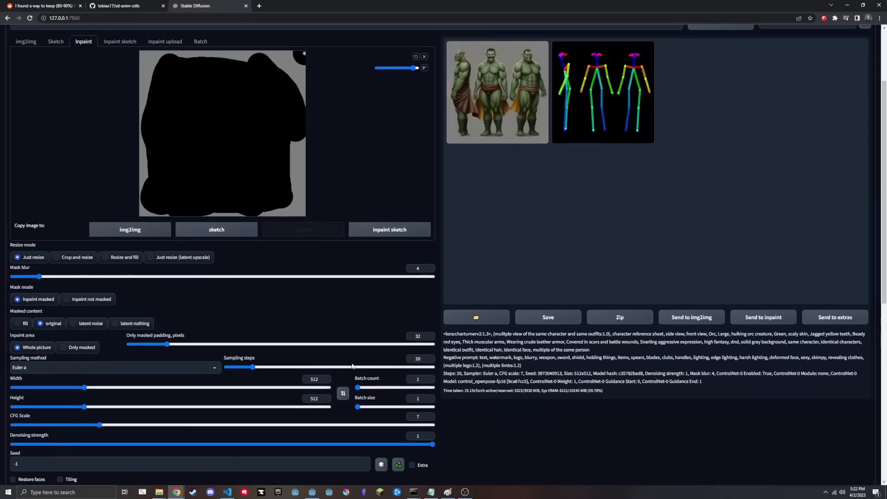
left_click_drag(357, 387, 365, 388)
scroll(349, 357, "up", 2)
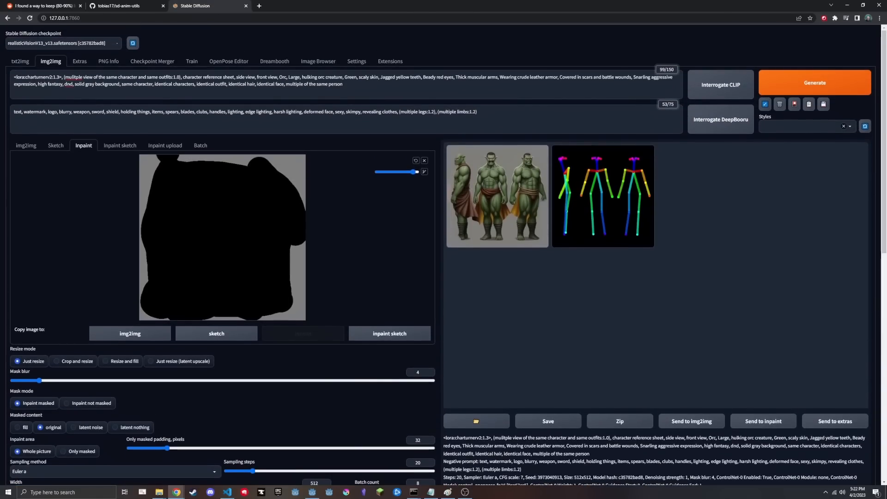
Examine the positive prompt, including the charturnerv2 LoRA tag at its start
left_click_drag(354, 86, 6, 79)
left_click(370, 88)
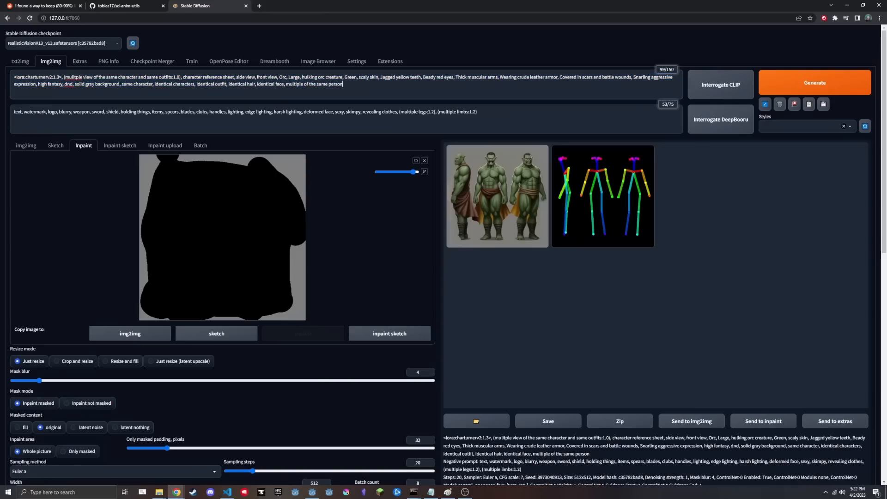
left_click_drag(62, 77, 14, 77)
left_click(65, 77)
key("alt+Tab")
key("ctrl+a")
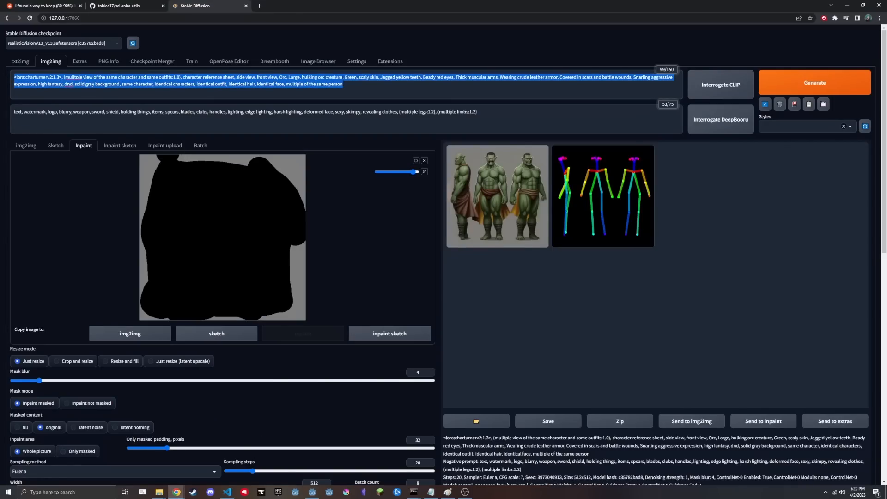
Read the Reddit thread's comments on the charturner and ControlNet workflow, and return to the Stable Diffusion page
left_click(49, 5)
scroll(205, 179, "down", 15)
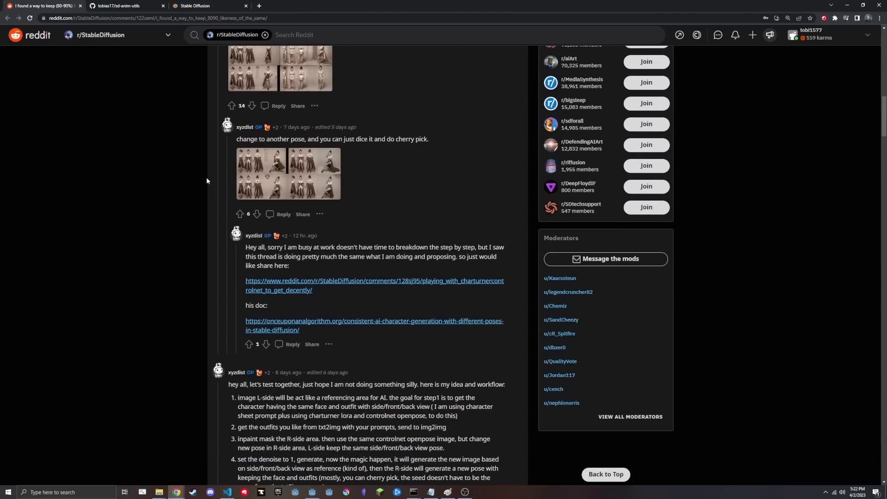
scroll(206, 180, "down", 3)
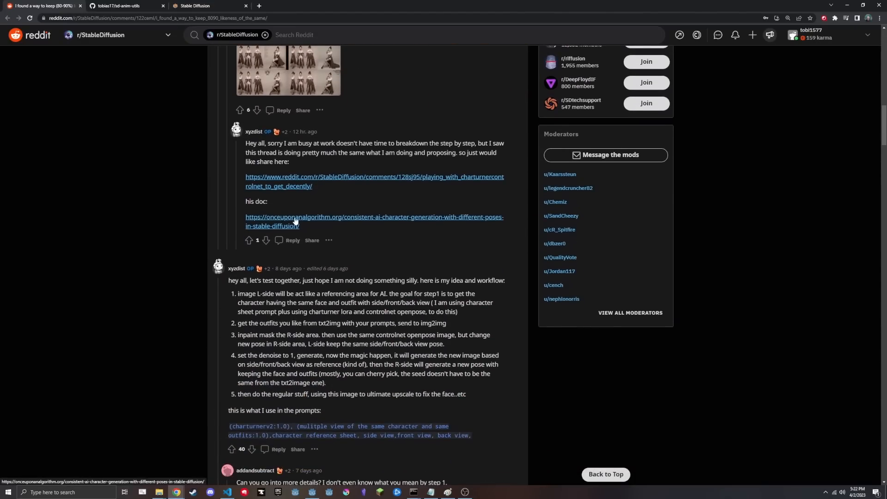
scroll(276, 193, "up", 5)
key("ctrl+Tab")
key("ctrl+Tab")
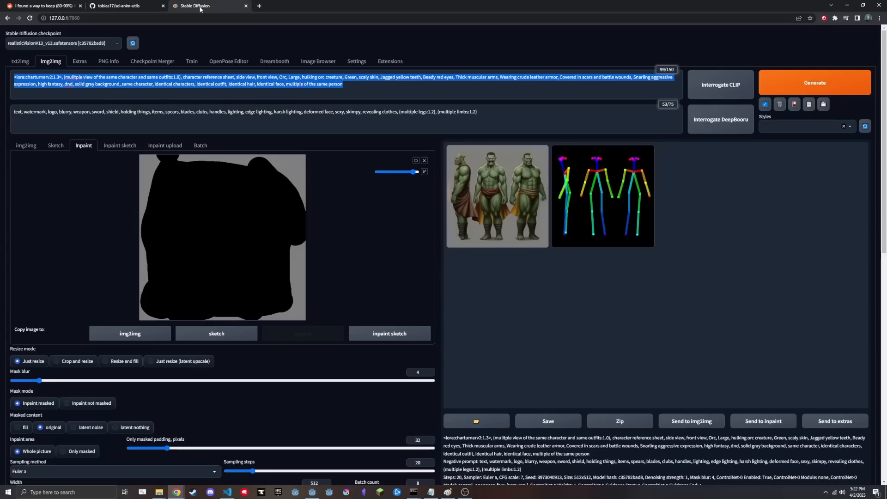
Examine the negative prompt and the positive prompt text that follows the lora prefix
left_click(494, 117)
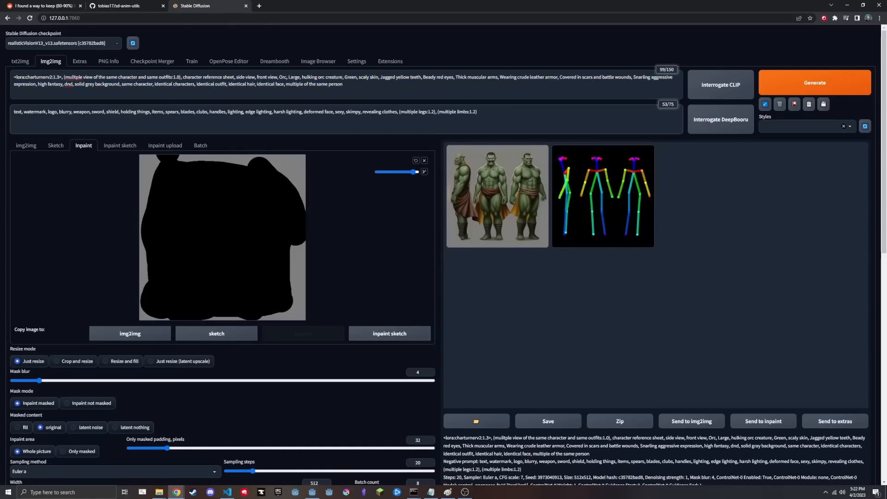
key("ctrl+a")
left_click_drag(344, 84, 28, 77)
Switch to Visual Studio Code, open prompt.txt in sd-anim-utils and read its positive and negative prompt lines
key("alt+Tab")
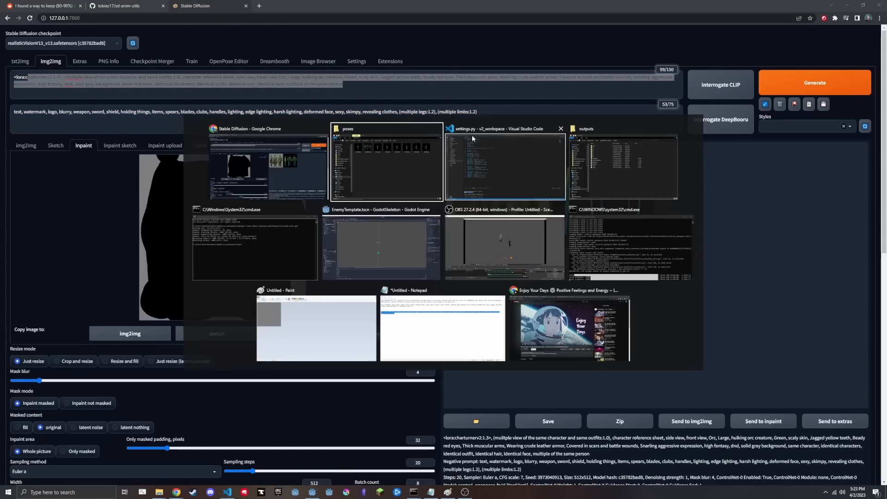
left_click(488, 147)
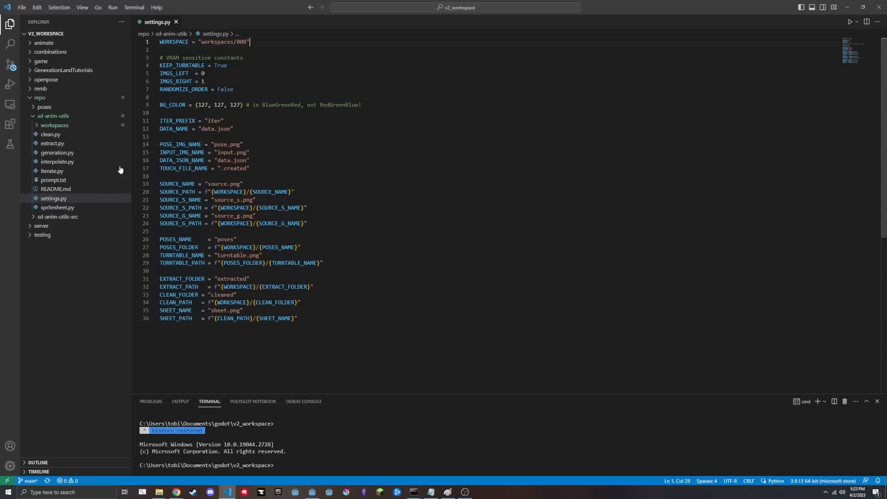
left_click(53, 181)
left_click_drag(532, 120, 160, 81)
left_click(160, 57)
left_click_drag(176, 42, 464, 42)
left_click_drag(371, 50, 484, 50)
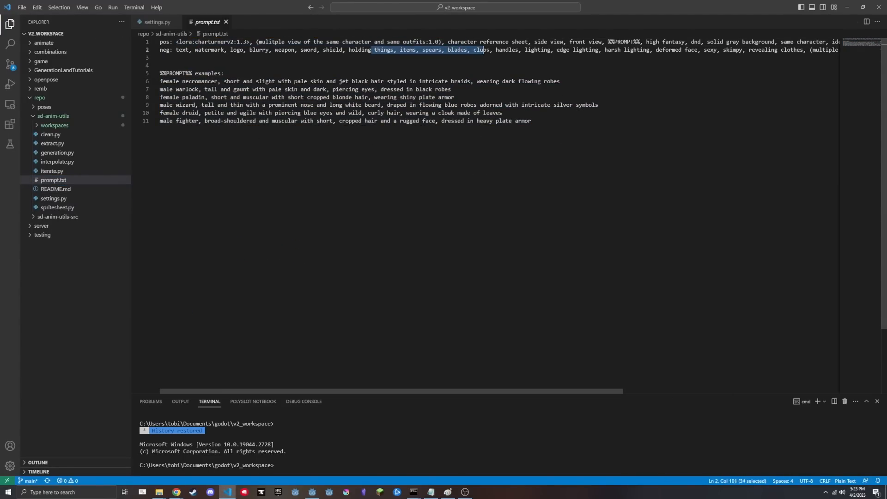
Examine the %%PROMPT%% placeholder in the positive prompt and read the example character descriptions in prompt.txt
left_click(224, 73)
left_click_drag(641, 42, 612, 41)
left_click(641, 42)
left_click(160, 65)
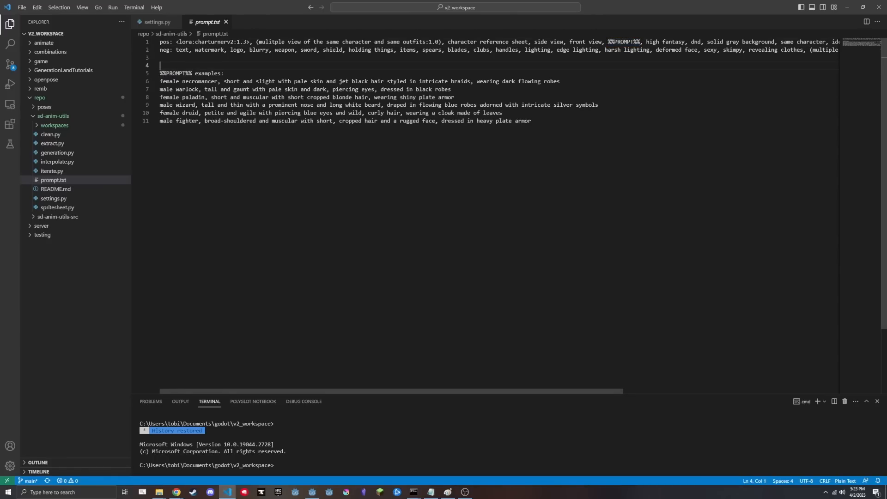
left_click_drag(161, 81, 560, 81)
left_click_drag(452, 90, 161, 97)
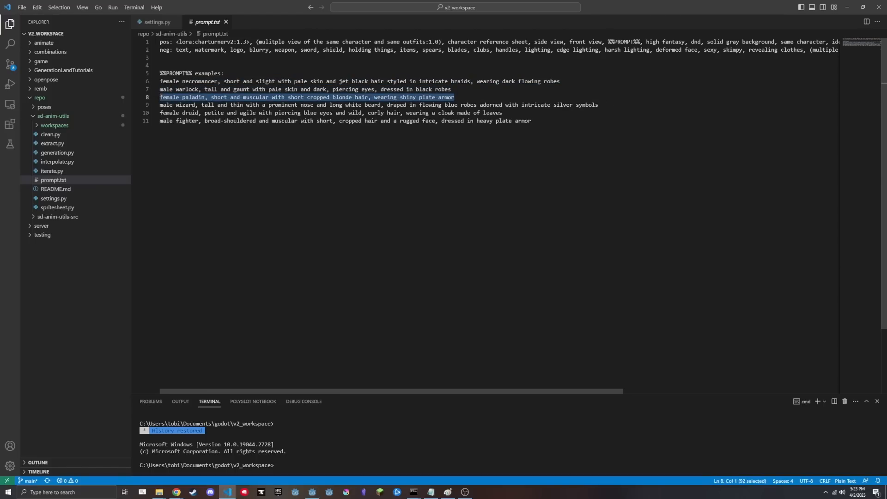
left_click_drag(602, 106, 160, 113)
left_click(571, 123)
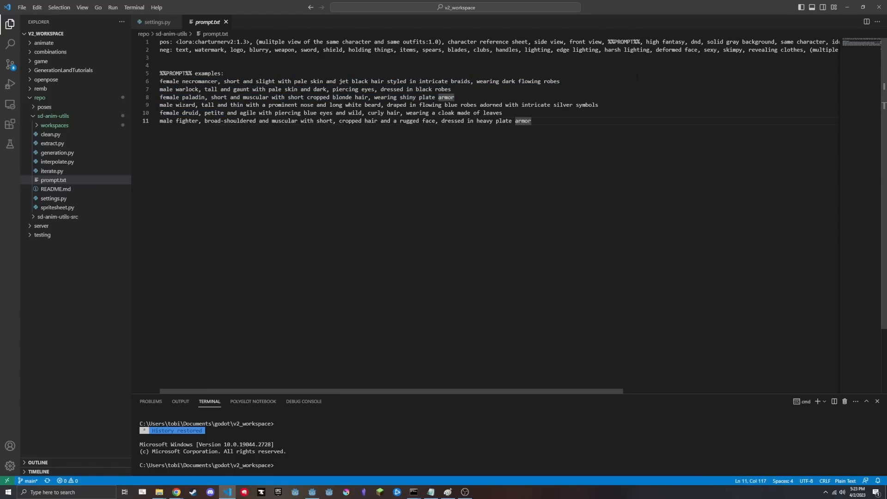
Return to the Stable Diffusion inpaint settings, review them and set the CFG scale to 11
key("alt+Tab")
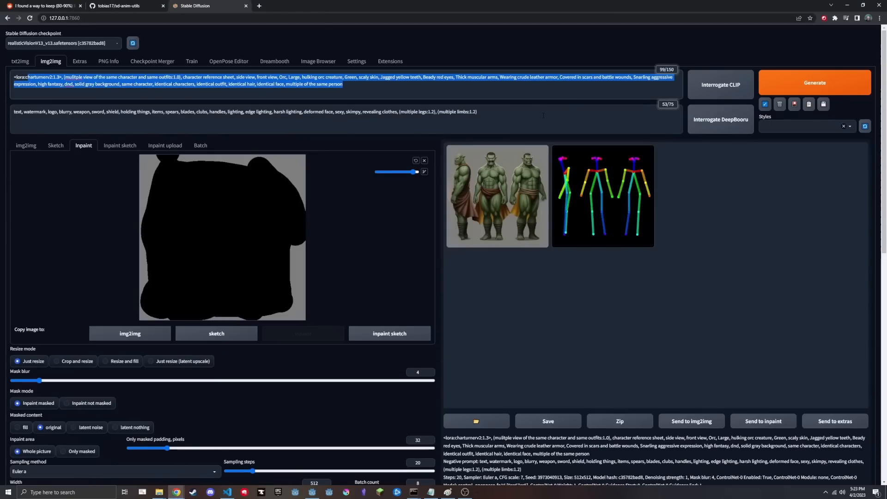
left_click(493, 91)
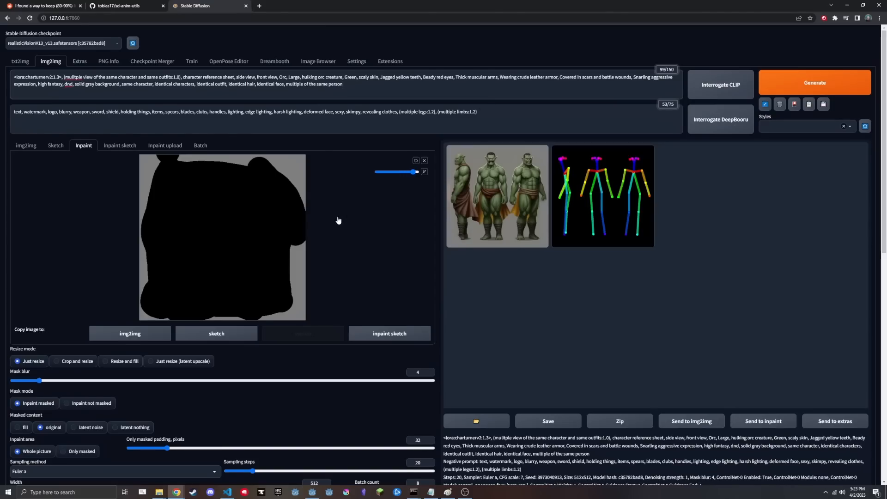
scroll(338, 221, "down", 2)
scroll(325, 287, "up", 2)
scroll(256, 194, "down", 4)
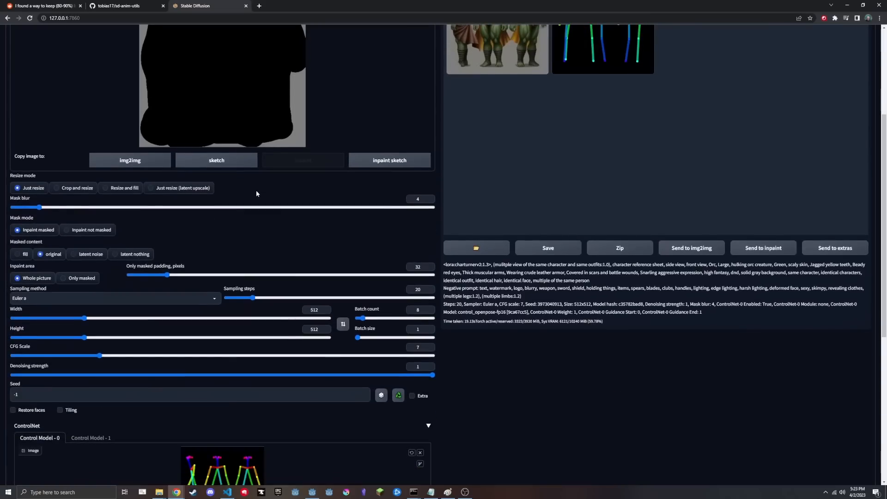
scroll(256, 190, "up", 4)
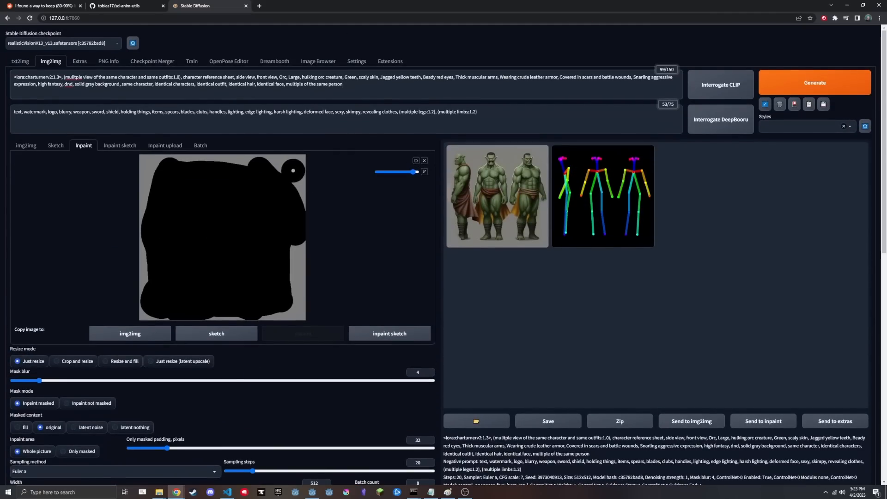
scroll(264, 208, "down", 4)
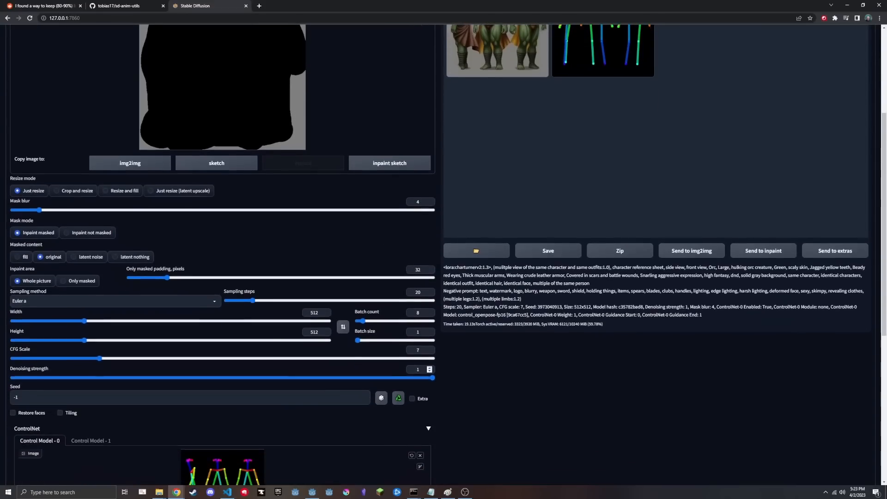
left_click_drag(100, 355, 157, 357)
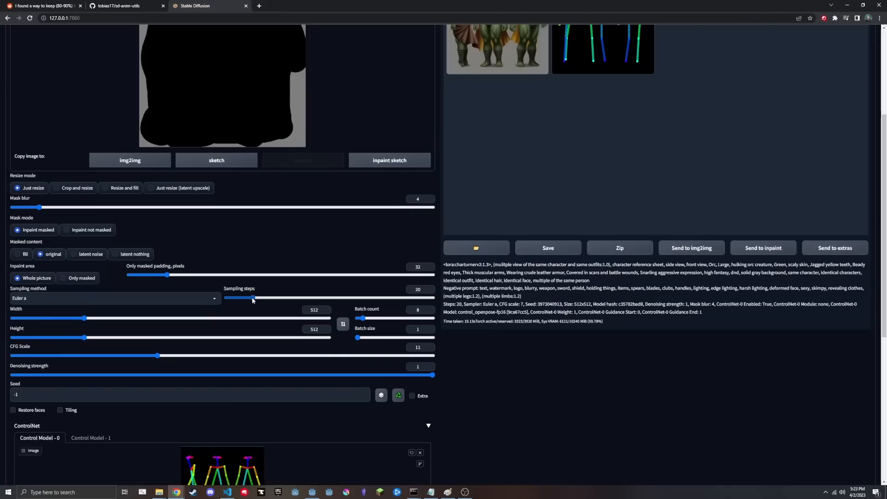
Check the ControlNet openpose settings with the turntable pose image and generate the batch of orc images
scroll(242, 296, "down", 5)
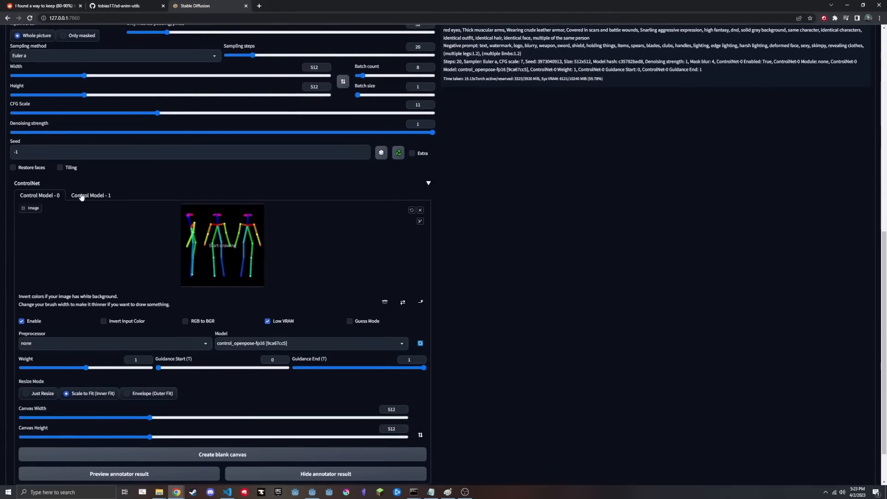
scroll(123, 218, "down", 1)
scroll(123, 218, "down", 1)
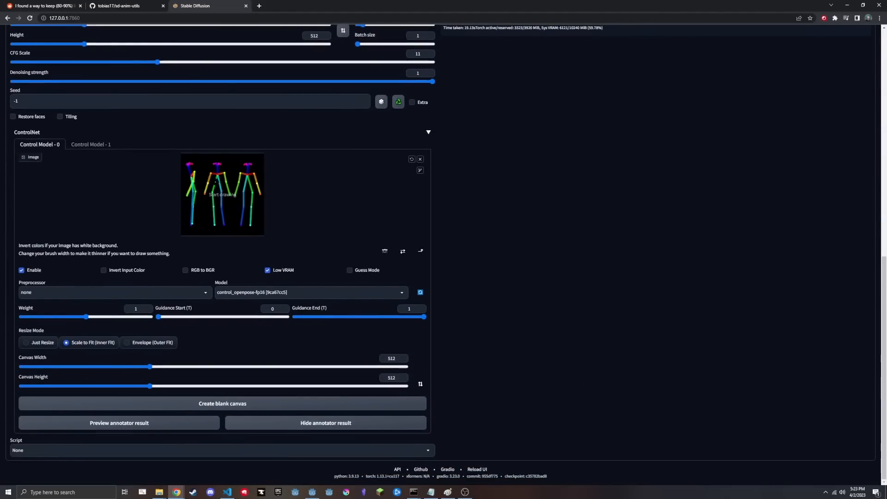
left_click(287, 290)
scroll(88, 319, "up", 10)
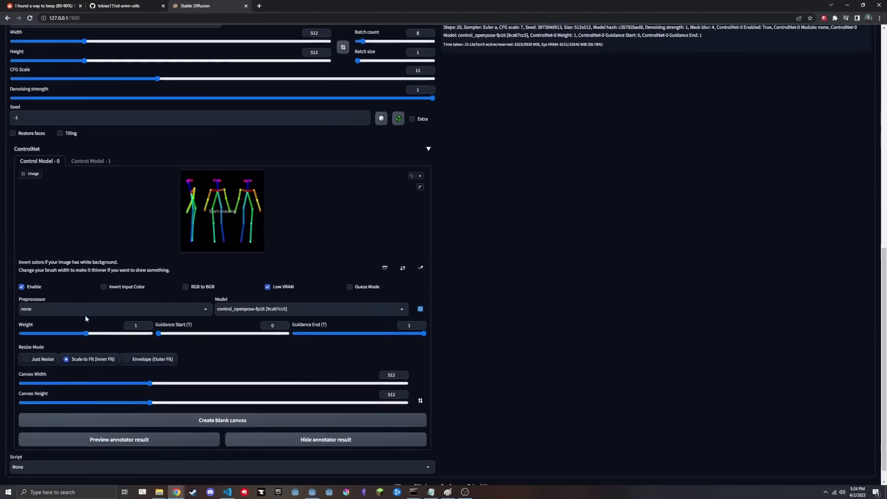
left_click(814, 82)
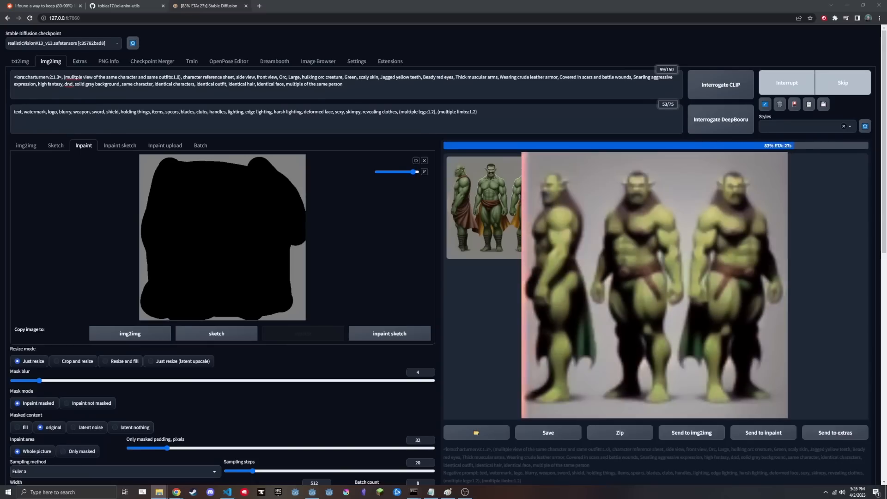
View a generated orc turntable full size, send it to inpaint and mask over all three figures
left_click(590, 241)
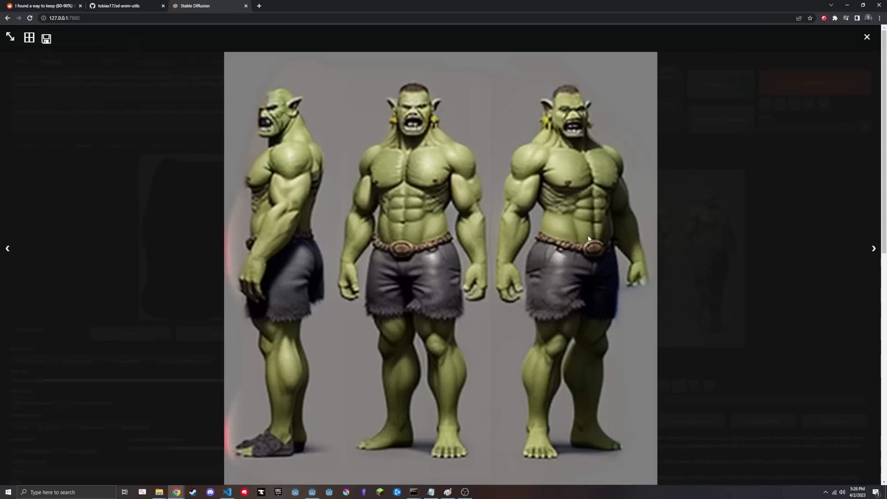
left_click(590, 242)
left_click(764, 421)
mouse_move(192, 174)
left_mouse_down()
mouse_move(206, 259)
mouse_move(194, 277)
left_mouse_up()
Set the denoising strength to 0.6 with a batch count of 4, and generate refined orc images
scroll(221, 361, "down", 4)
left_click_drag(431, 375, 198, 377)
scroll(199, 375, "up", 4)
left_click(788, 81)
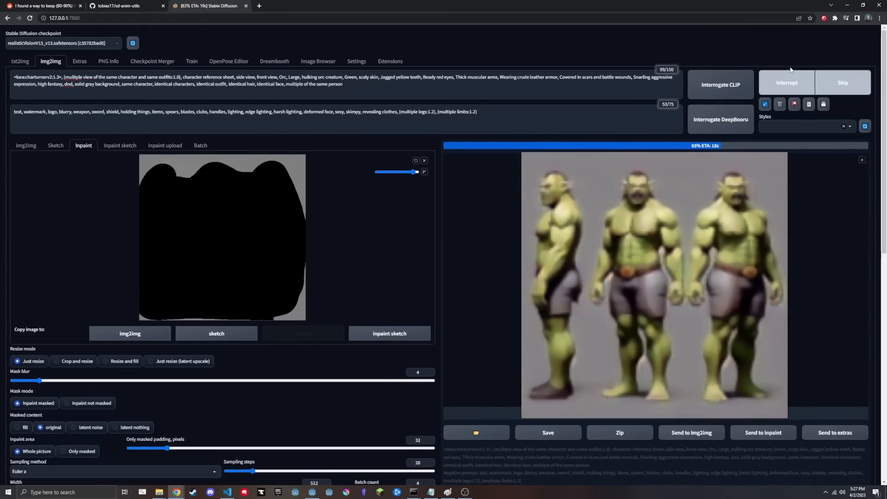
View the refined orc turntable with grey shorts and belt full size and copy the image
left_click(631, 216)
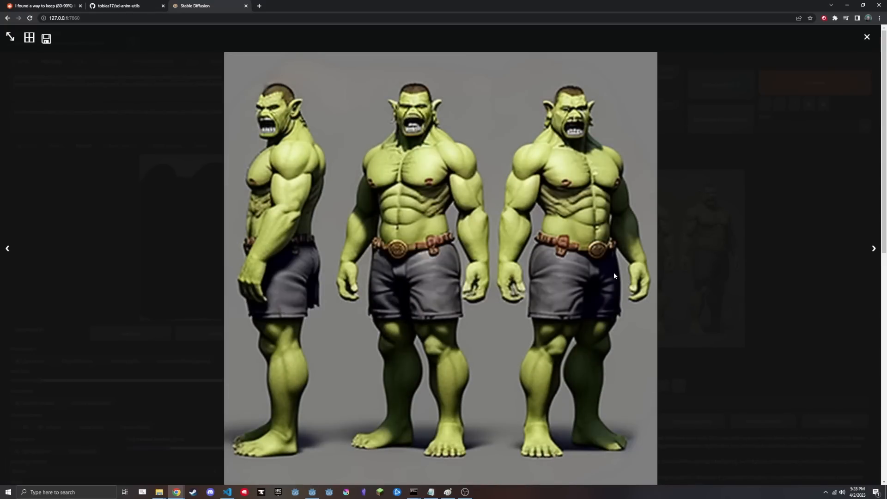
right_click(545, 266)
left_click(570, 291)
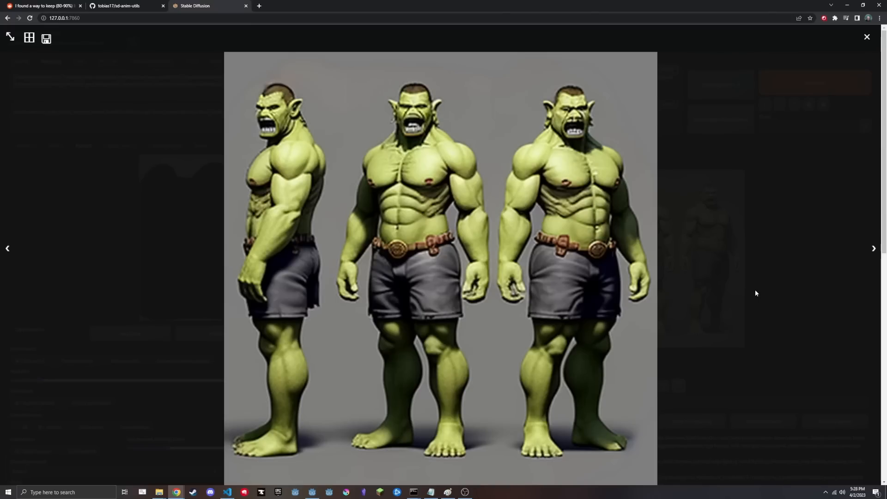
left_click(711, 290)
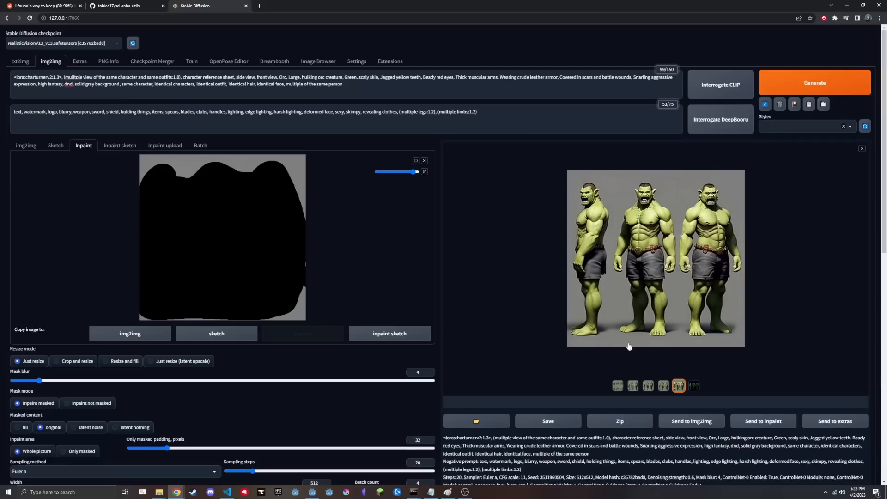
Switch to Paint, start a new image without saving the old one, and paste the copied orc turntable
left_click(448, 492)
key("ctrl+n")
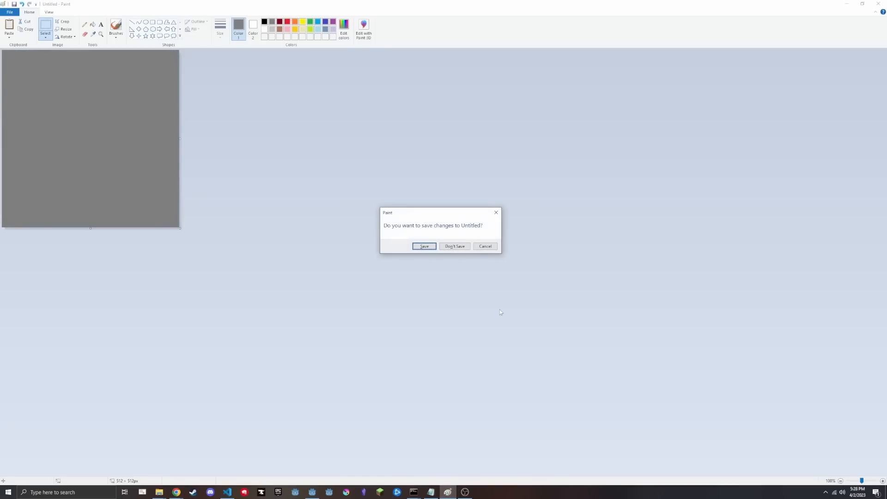
left_click(457, 246)
key("ctrl+v")
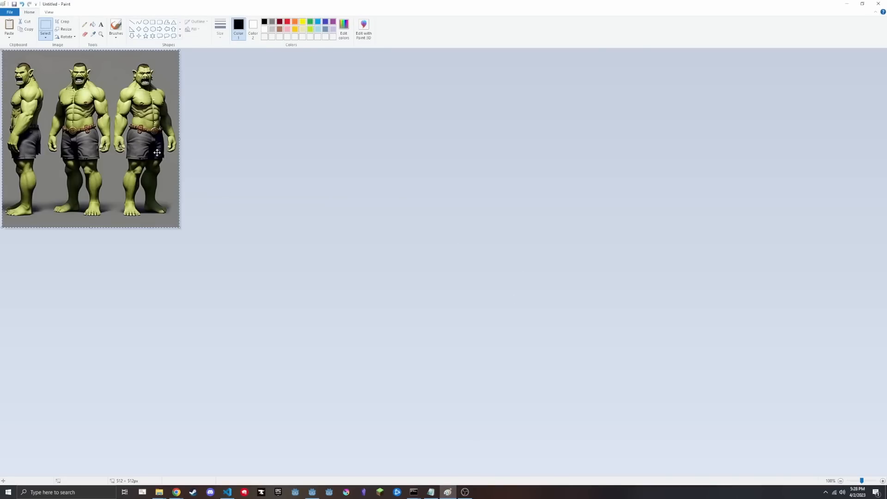
scroll(157, 153, "up", 1, "ctrl")
left_click(273, 187)
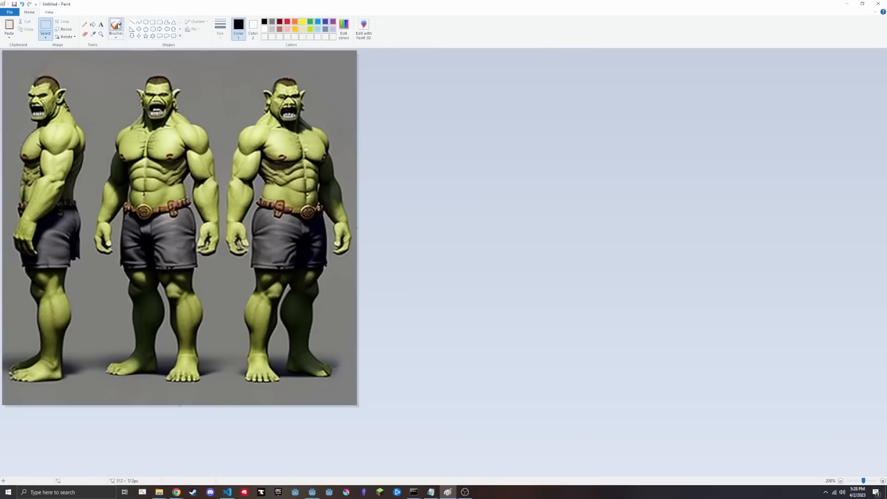
Set up a paint brush with a darkened brown colour and the thickest line size
left_click(116, 27)
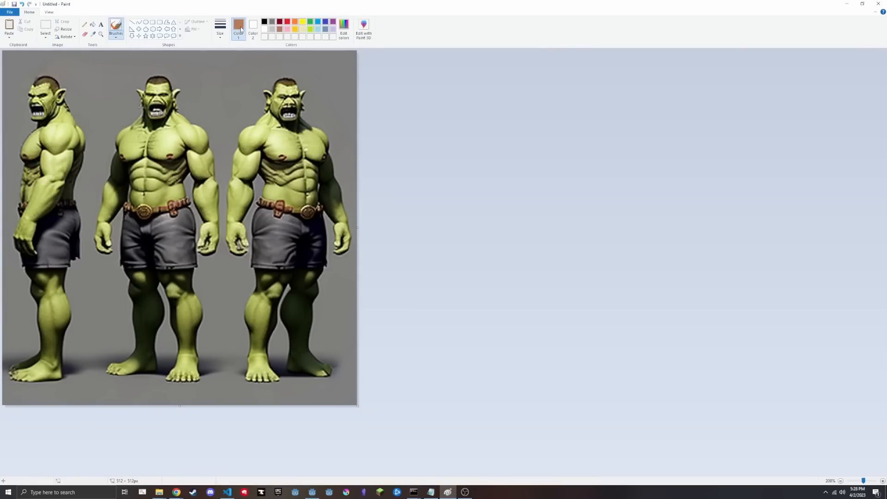
left_click(344, 28)
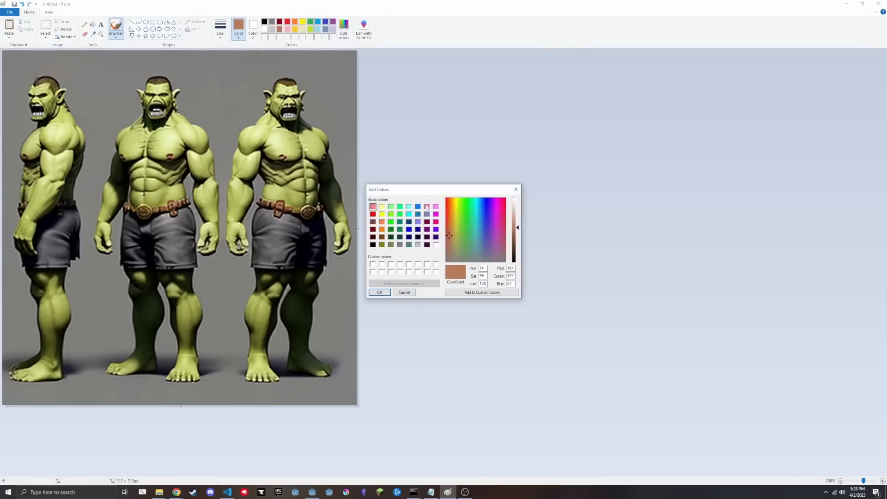
left_click_drag(518, 229, 519, 238)
left_click(379, 292)
left_click(220, 28)
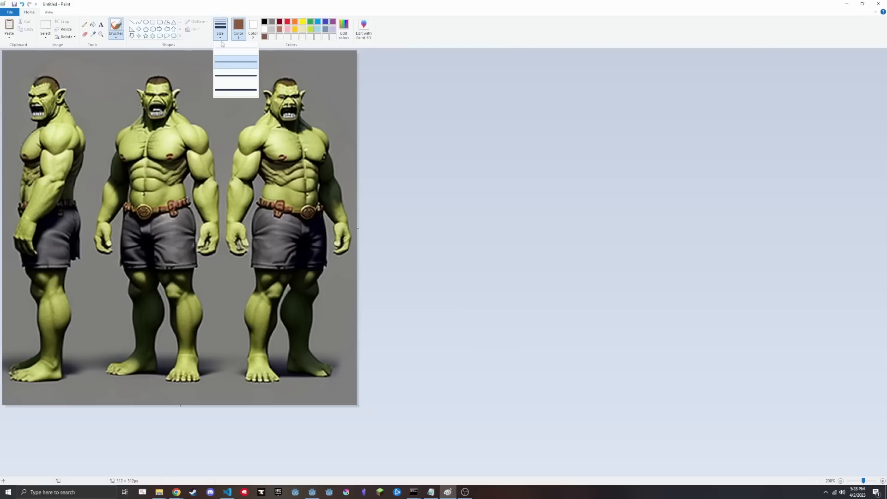
left_click(235, 87)
Paint over the grey shorts of all three orc figures in brown, leaving the belts and hands uncovered
left_click_drag(75, 211, 75, 250)
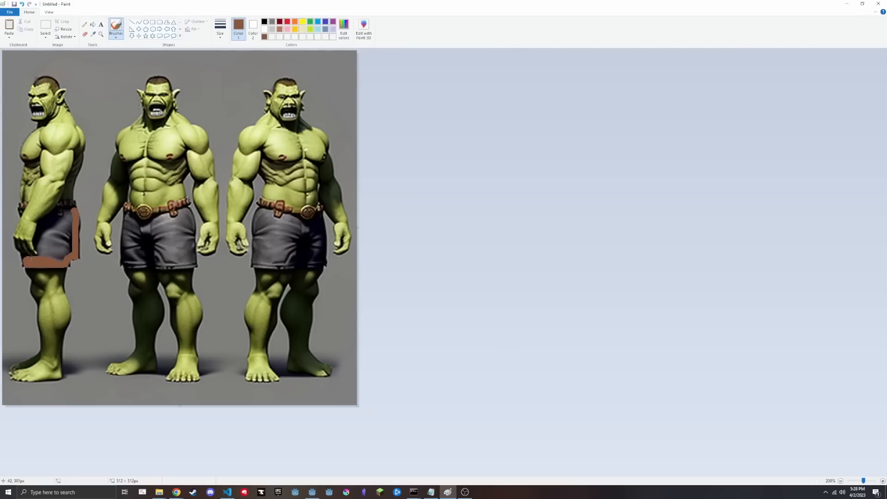
left_click_drag(64, 212, 65, 227)
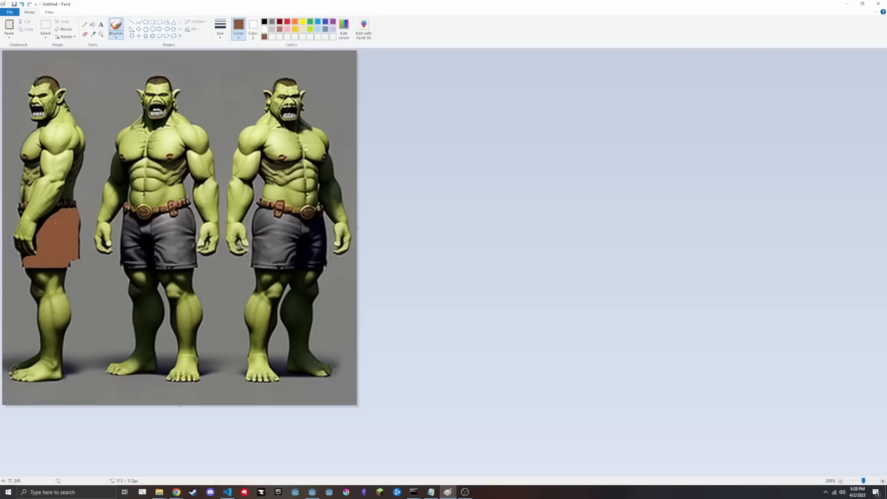
left_click_drag(55, 223, 39, 247)
mouse_move(125, 214)
left_mouse_down()
mouse_move(124, 262)
mouse_move(196, 265)
mouse_move(194, 229)
mouse_move(142, 220)
mouse_move(138, 255)
mouse_move(157, 224)
mouse_move(183, 220)
mouse_move(190, 259)
left_mouse_up()
left_click_drag(257, 212, 296, 250)
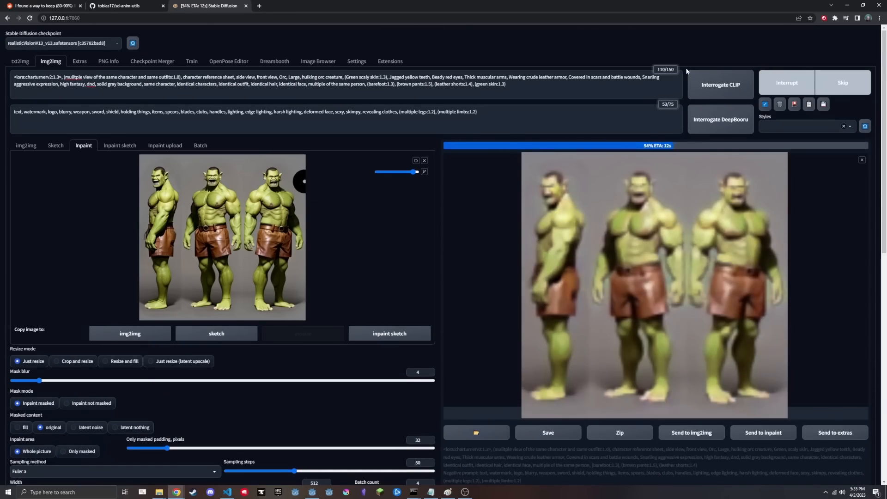
View the generated orc turntable with brown leather shorts full size, and mask the whole third figure for inpainting
left_click(661, 315)
right_click(505, 224)
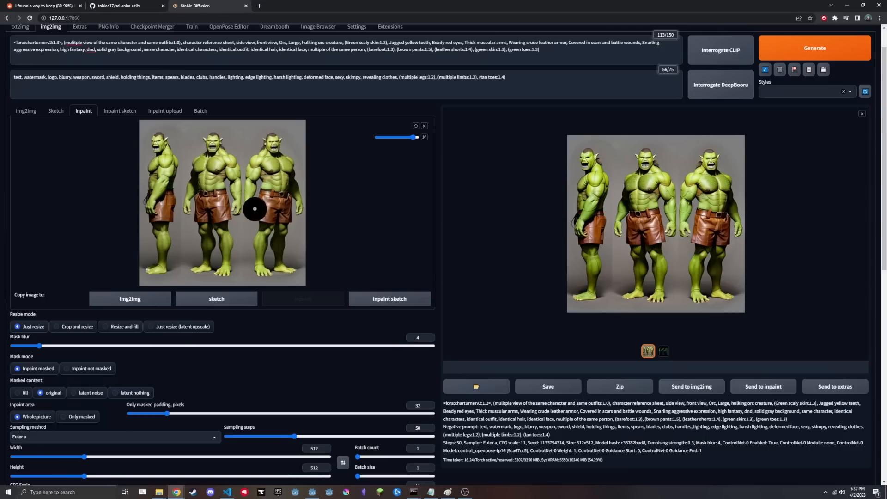
mouse_move(255, 209)
left_mouse_down()
mouse_move(255, 170)
mouse_move(270, 142)
mouse_move(300, 194)
mouse_move(287, 259)
mouse_move(277, 267)
mouse_move(259, 266)
mouse_move(263, 211)
mouse_move(268, 256)
mouse_move(273, 168)
left_mouse_up()
scroll(313, 198, "up", 1)
Set the inpainting denoising strength to 0.7 and the sampling steps to 20
scroll(319, 260, "down", 4)
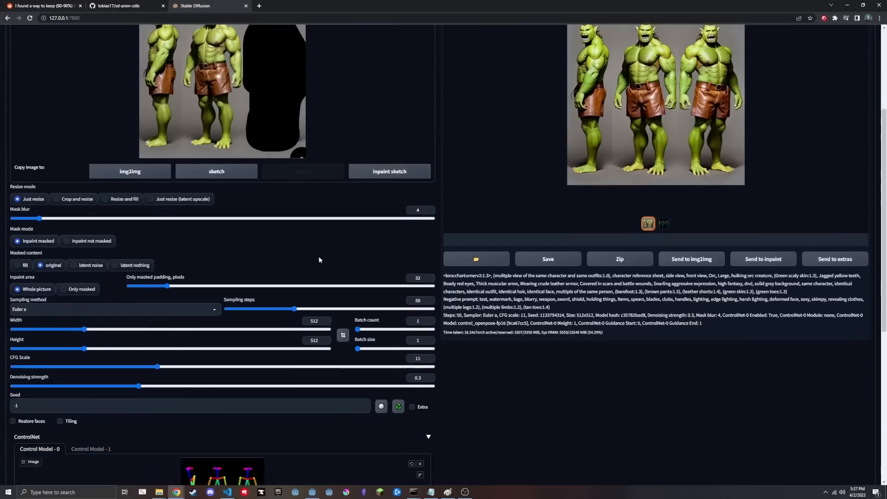
left_click_drag(139, 376, 258, 401)
scroll(381, 250, "up", 4)
scroll(381, 250, "down", 2)
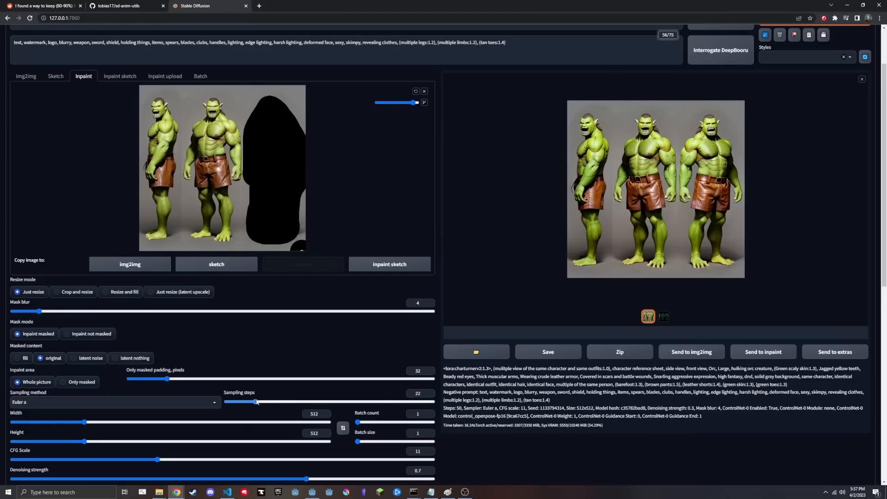
scroll(253, 402, "up", 2)
Add "(facing backwards:1.4)" to the end of the positive prompt
left_click(584, 91)
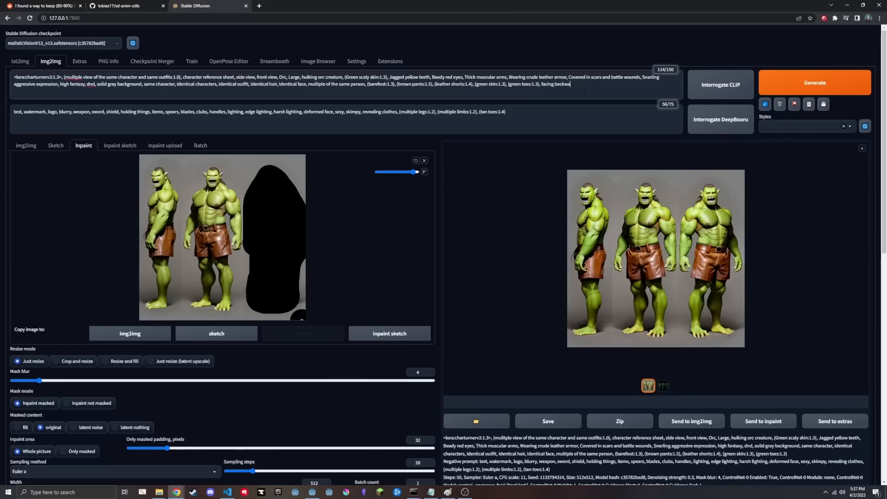
type("s")
double_click(584, 92)
key("ctrl+Up")
key("ctrl+Up")
key("Right")
key("Right")
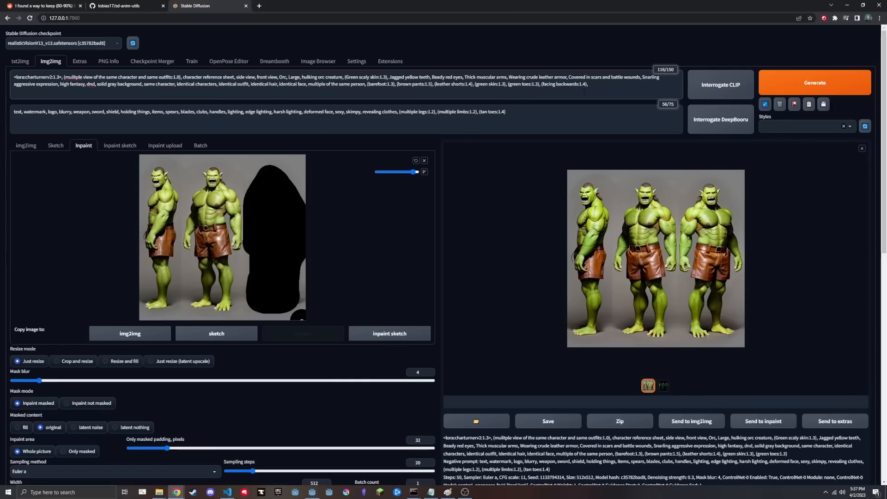
Append "(back towards camera:1.4)" to the positive prompt
type(", back t")
key("ctrl+shift+Left")
key("ctrl+shift+Left")
key("ctrl+shift+Left")
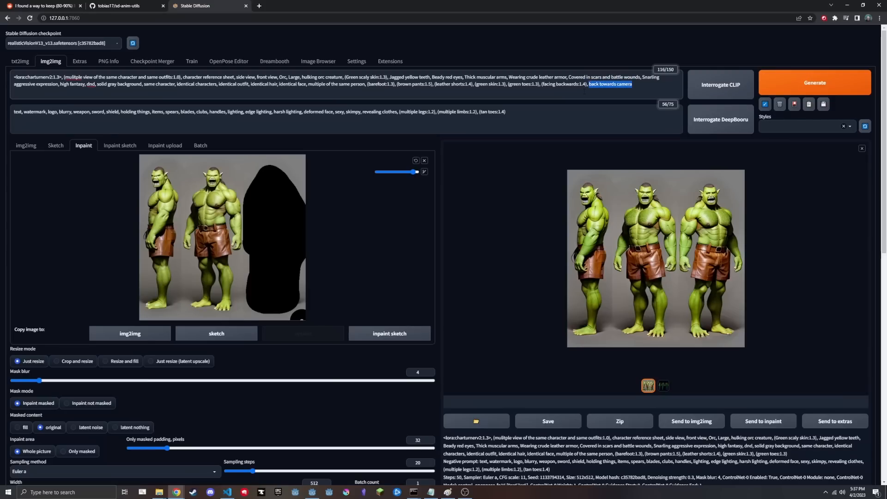
key("ctrl+Up")
Add "(facing forwards:1.4)" to the end of the negative prompt
left_click(565, 112)
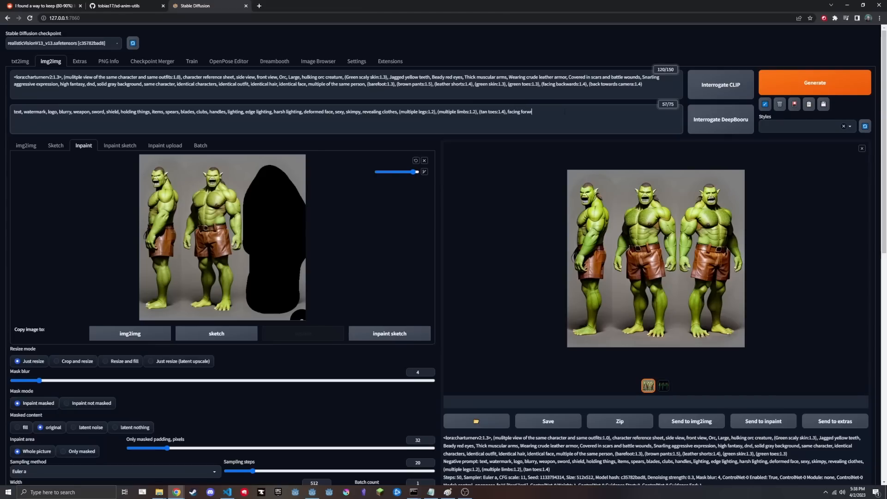
key("ctrl+shift+Left")
key("ctrl+shift+Left")
key("ctrl+Up")
key("ctrl+Up")
key("ctrl+Up")
key("ctrl+Up")
Append "(face:1.8), (chest:1.4)" to the negative prompt
key("End")
key("ctrl+Up")
key("ctrl+Up")
key("ctrl+Up")
key("ctrl+Up")
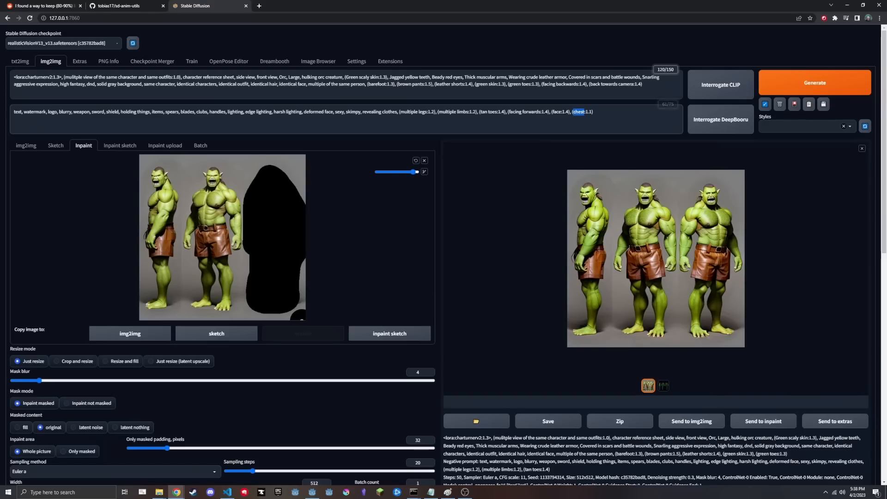
key("BackSpace")
type("8")
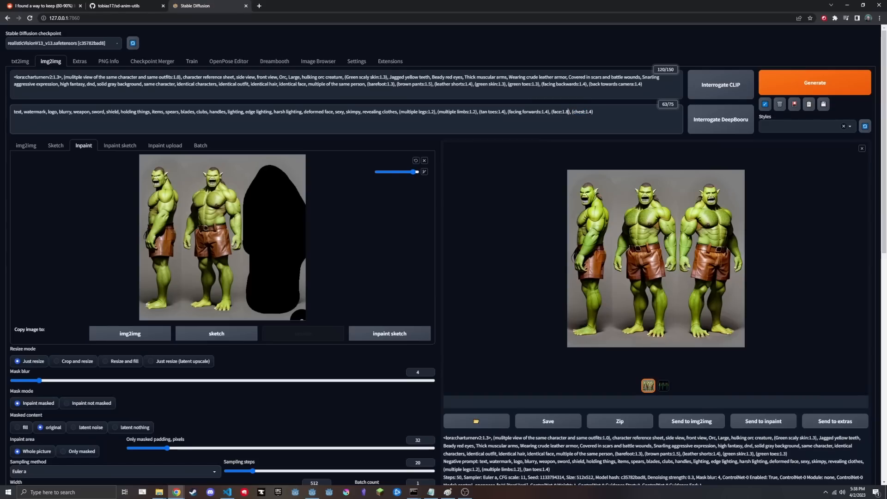
Generate an inpainted version of the masked third orc and set the batch count to 4
key("ctrl+Return")
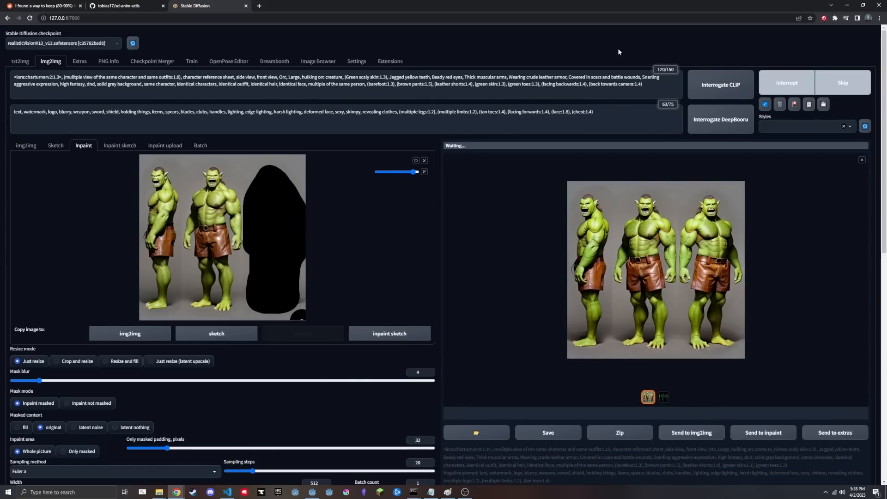
scroll(363, 188, "down", 3)
left_click_drag(358, 422, 359, 424)
scroll(399, 392, "up", 3)
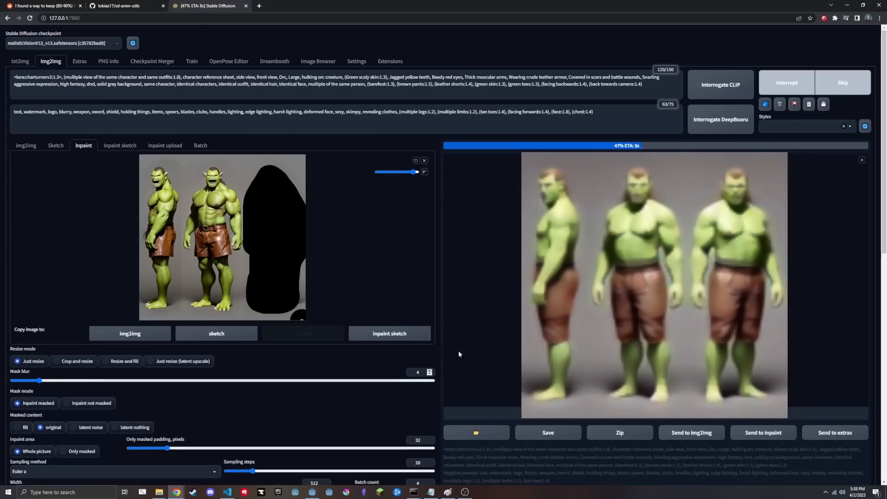
Set the denoising strength to 0.8 and generate a batch of back-facing versions of the third orc
scroll(381, 290, "down", 1)
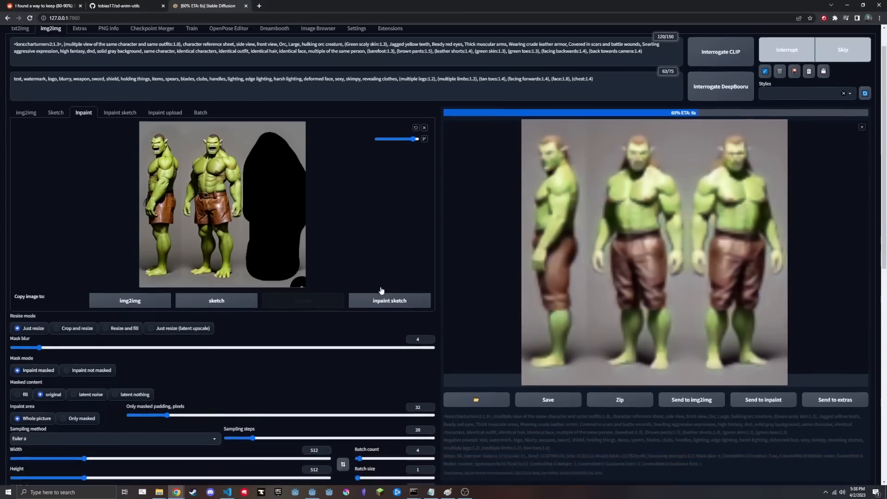
scroll(382, 290, "down", 3)
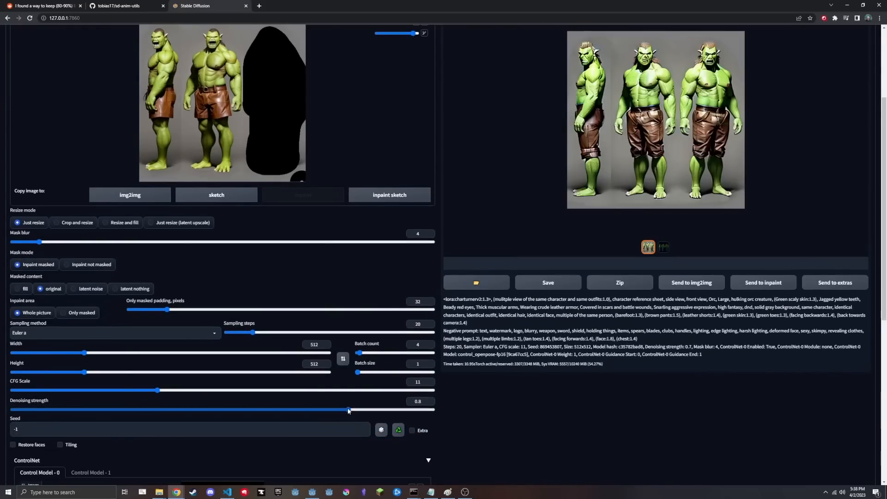
scroll(349, 411, "up", 4)
left_click(814, 83)
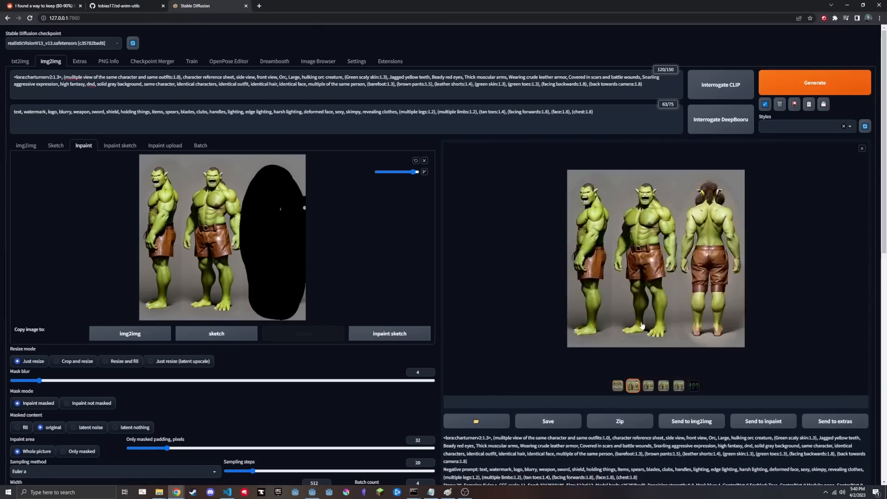
Set the denoising strength to 0.6 and generate another batch of the turntable with the third orc masked
scroll(418, 346, "down", 2)
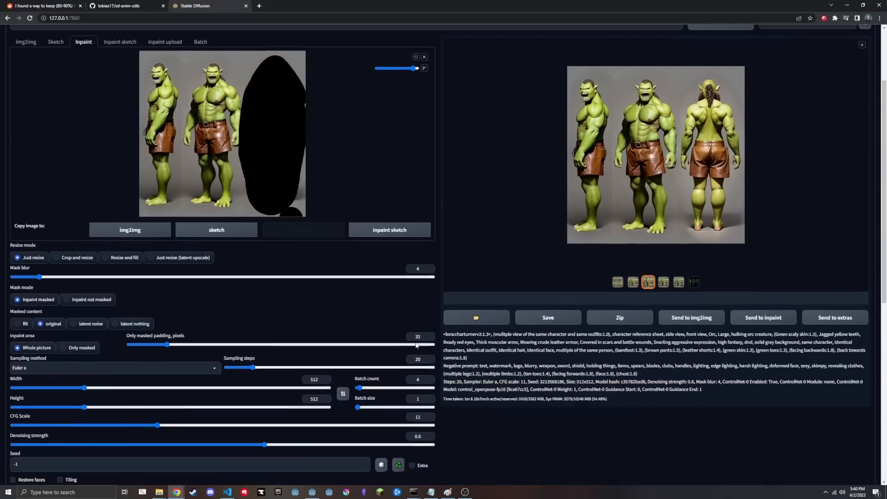
scroll(418, 346, "up", 3)
left_click(806, 88)
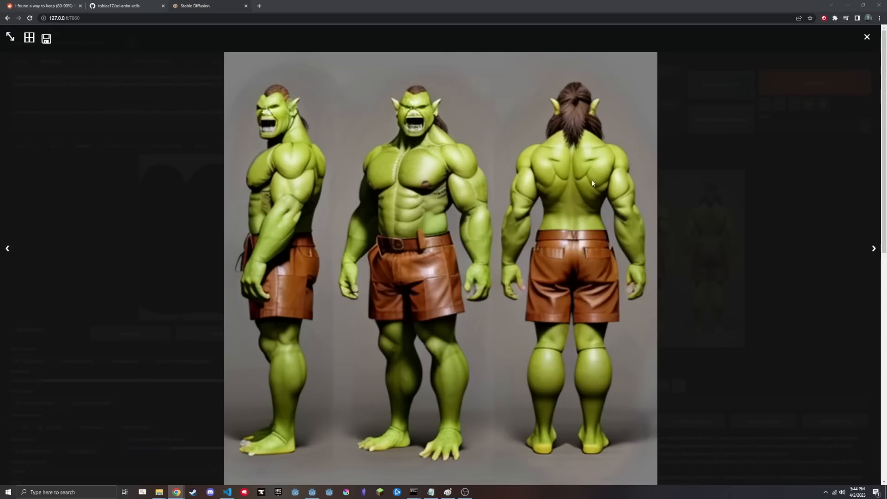
Clear the inpaint mask covering all three figures, and inspect the turntable with the back-facing orc full size
left_click(584, 257)
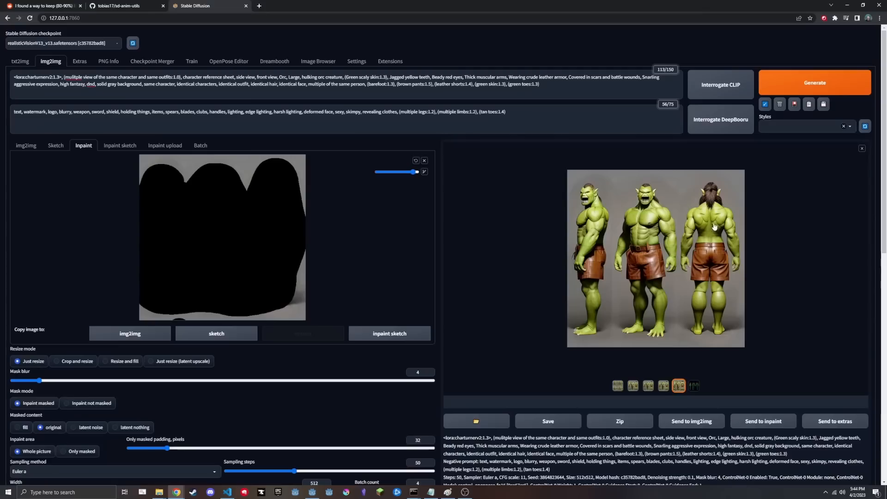
left_click(415, 160)
left_click(647, 213)
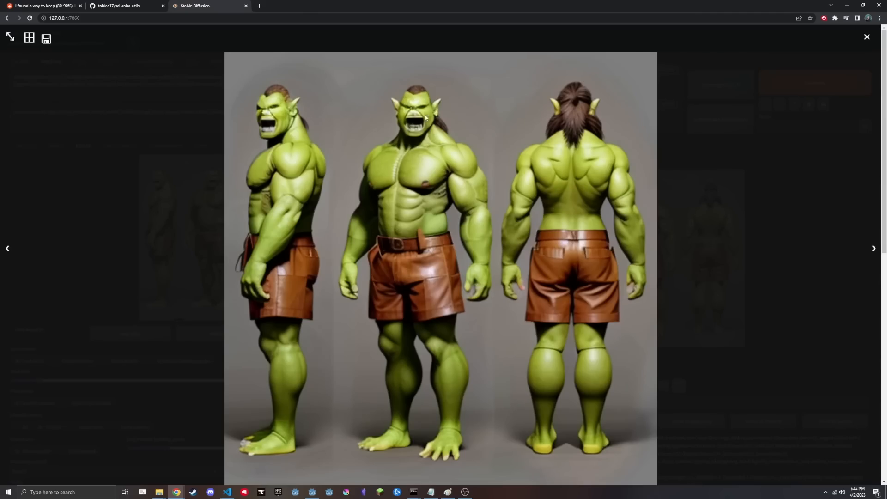
left_click(407, 112)
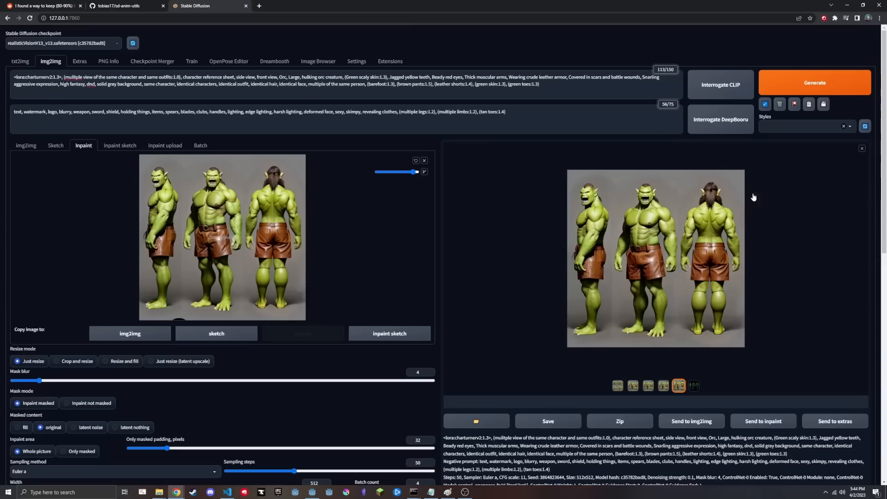
Mask the middle orc's head, set the inpaint area to Only masked, and generate
left_click(212, 178)
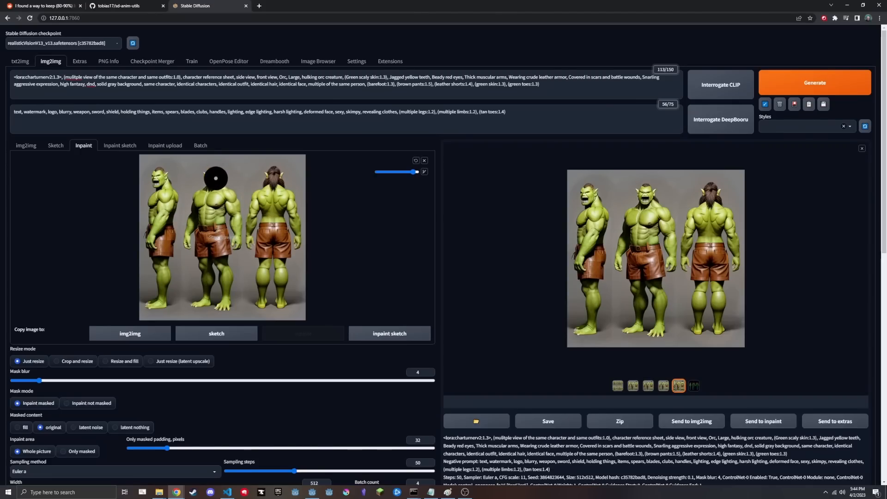
scroll(254, 224, "down", 2)
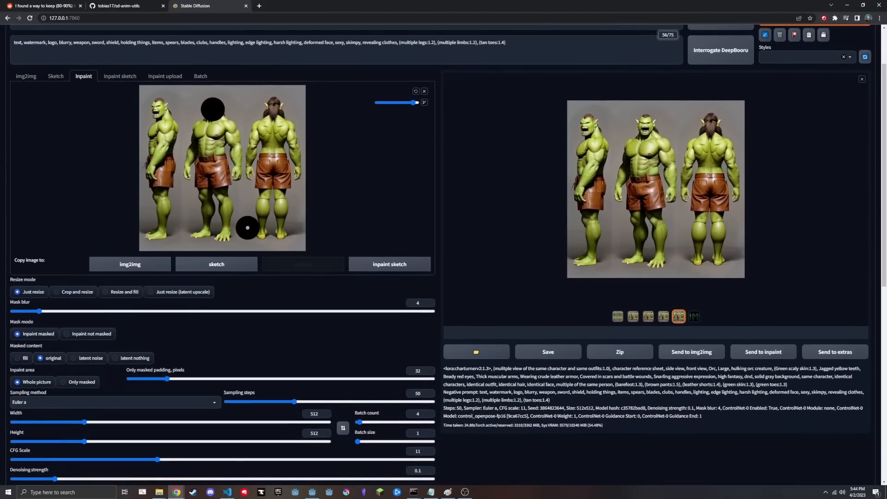
scroll(244, 297, "up", 2)
scroll(128, 313, "down", 3)
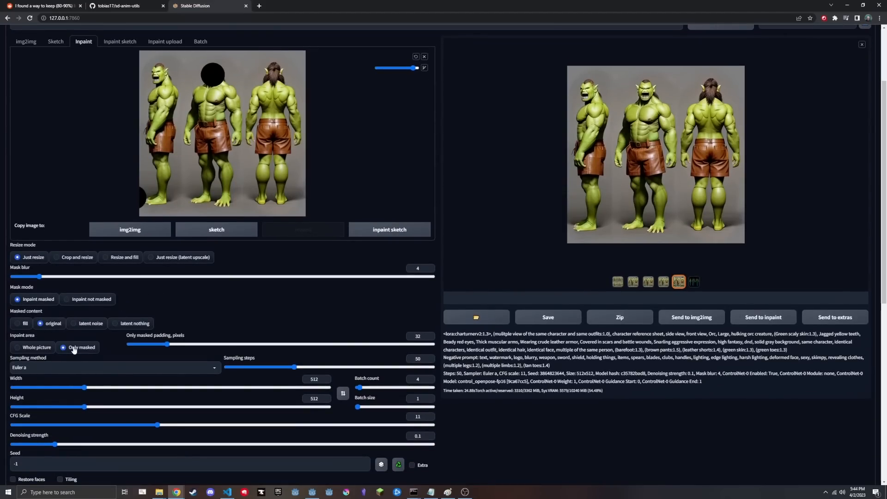
scroll(74, 350, "up", 3)
key("ctrl+Return")
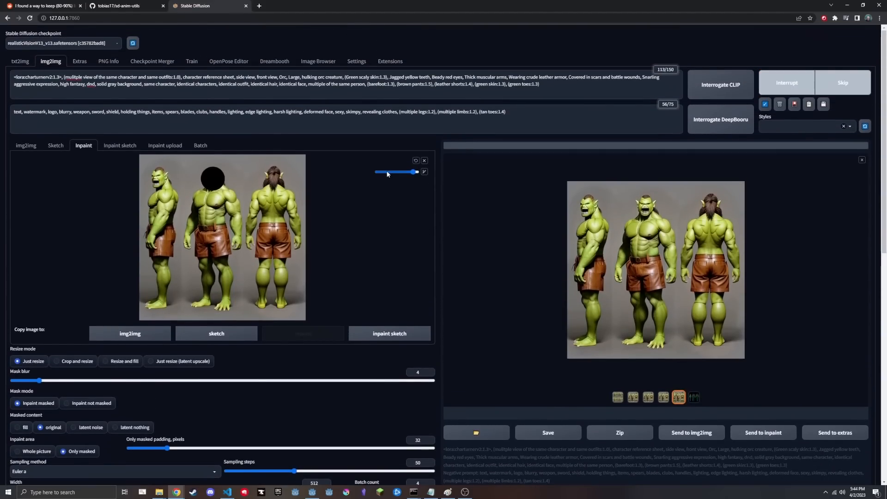
scroll(387, 175, "down", 4)
scroll(722, 244, "up", 4)
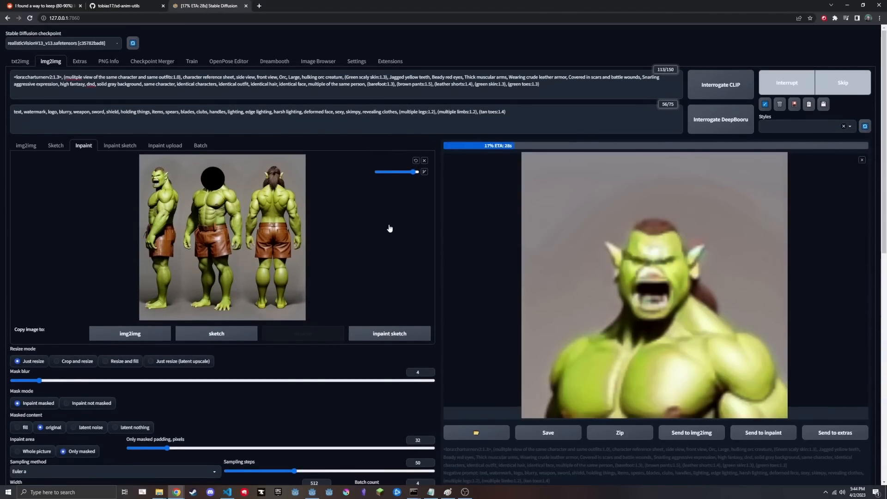
scroll(390, 228, "down", 4)
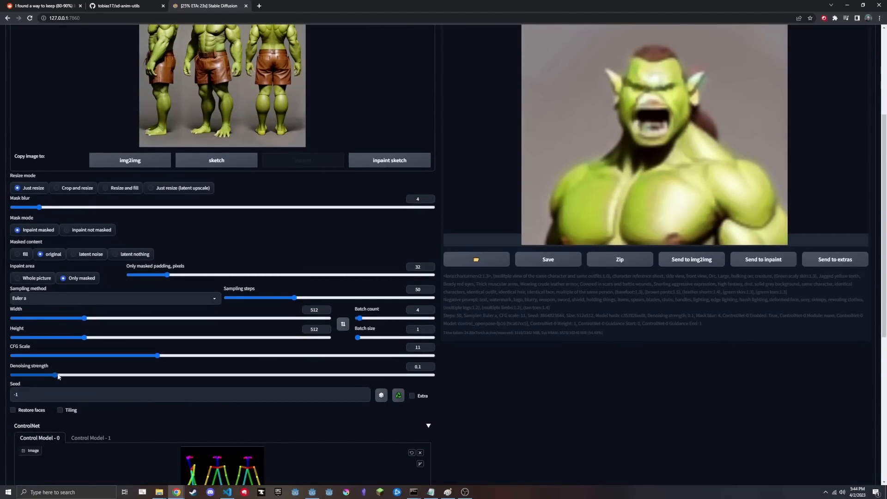
scroll(317, 288, "up", 1)
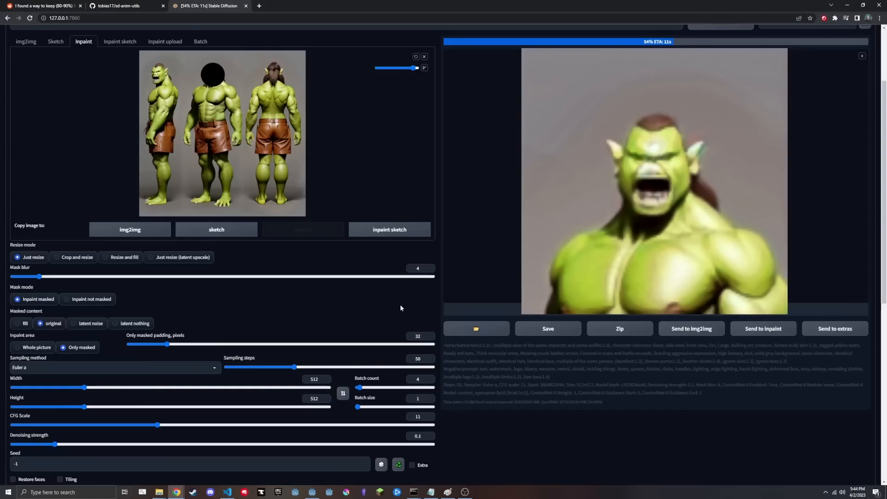
scroll(397, 305, "up", 2)
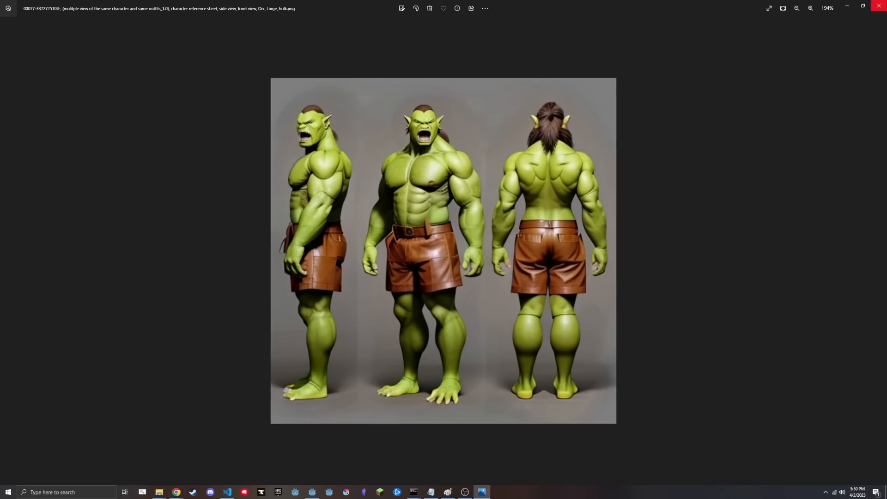
Close the finished orc turntable image and switch to the sd-anim-utils GitHub README's workspace initialization instructions
left_click(880, 5)
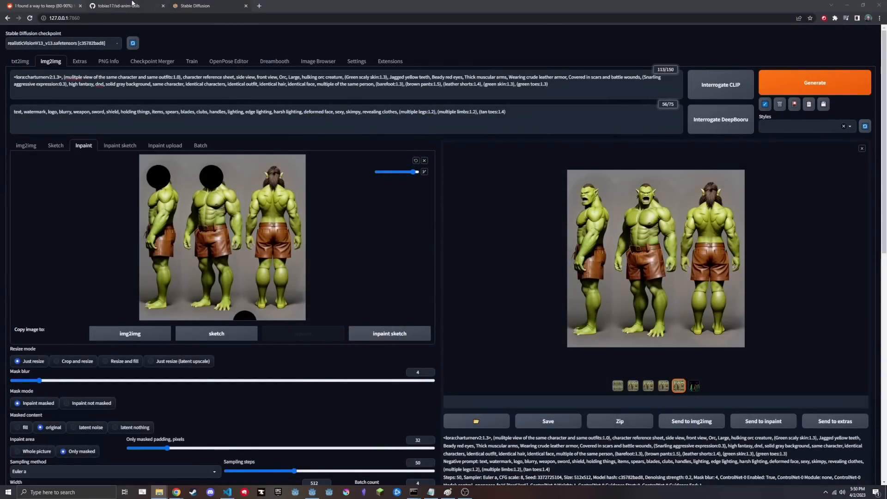
left_click(133, 3)
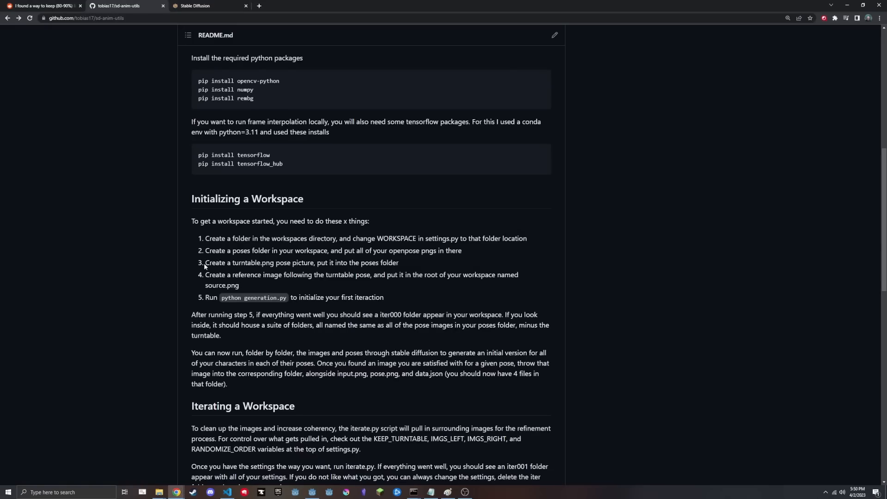
Copy the finished orc turntable image from the img2img-images output folder into the workspaces/000 folder
left_click_drag(203, 262, 314, 263)
left_click_drag(203, 275, 256, 282)
left_click(163, 298)
left_click(159, 492)
mouse_move(159, 495)
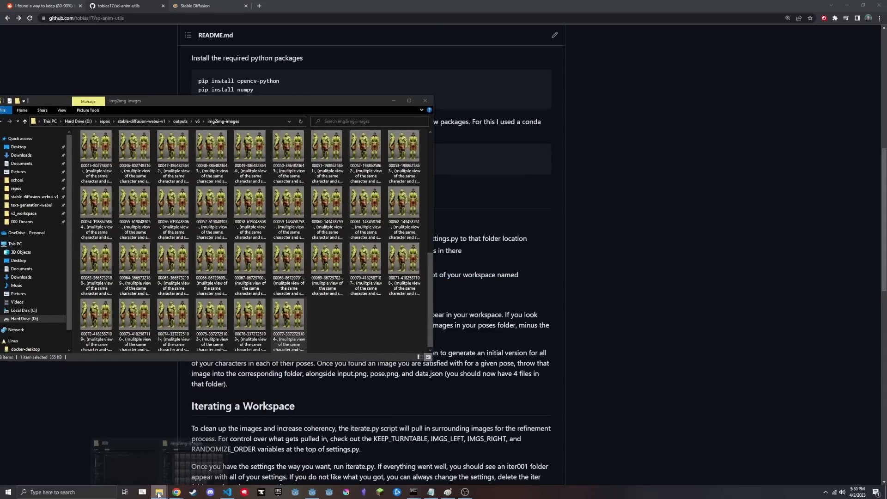
left_click(143, 467)
left_click_drag(638, 108, 653, 153)
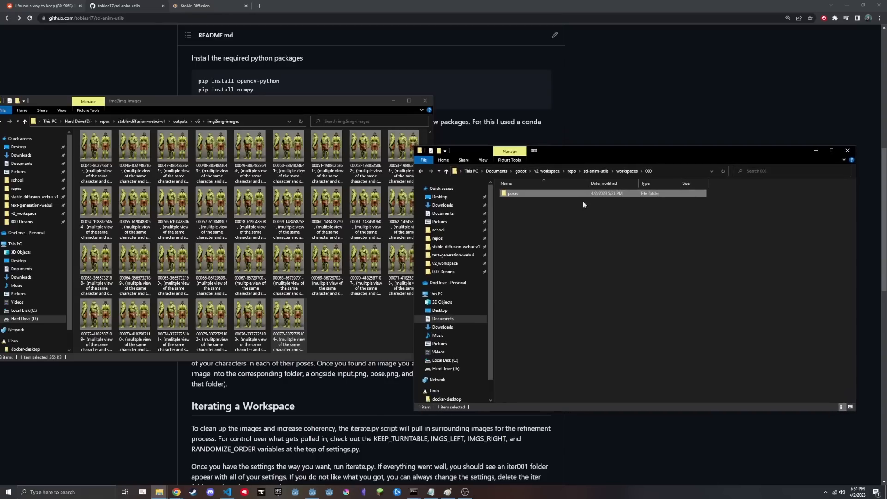
left_click_drag(289, 315, 633, 287)
Rename the copied turntable image to source.png and move both folder windows out of the way
key("F2")
type("s")
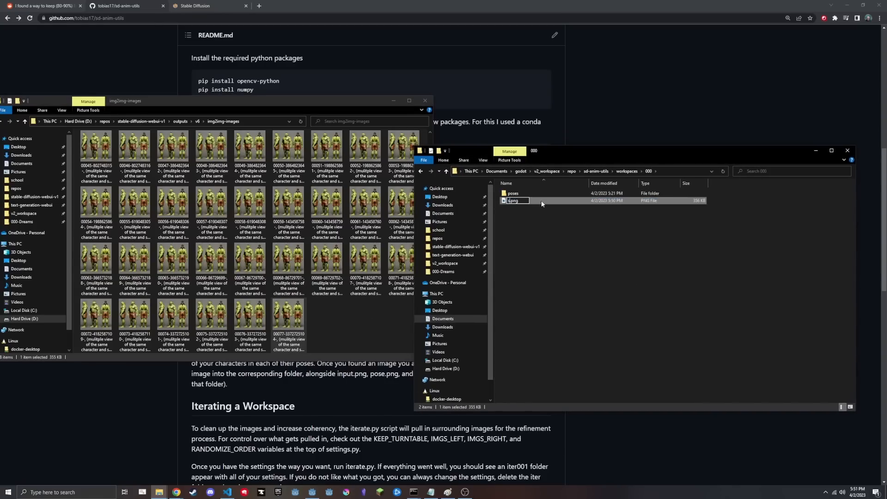
type("ource")
key("Return")
left_click_drag(263, 100, 0, 100)
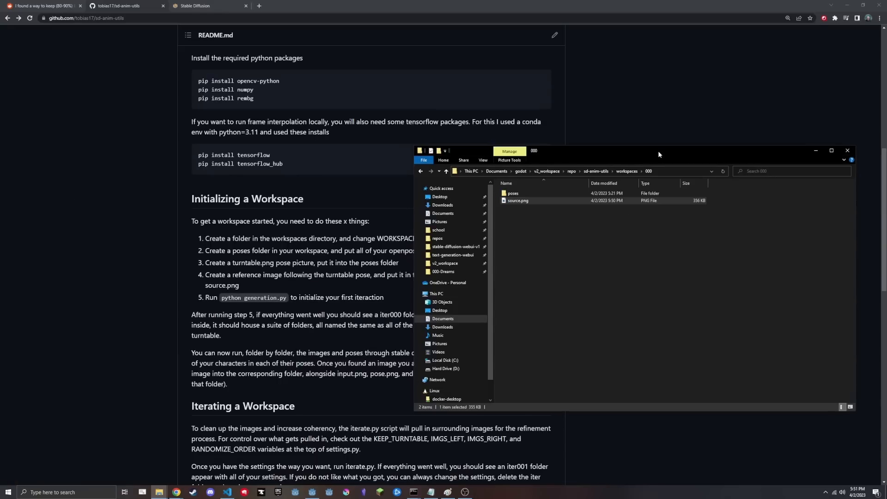
left_click_drag(658, 151, 0, 240)
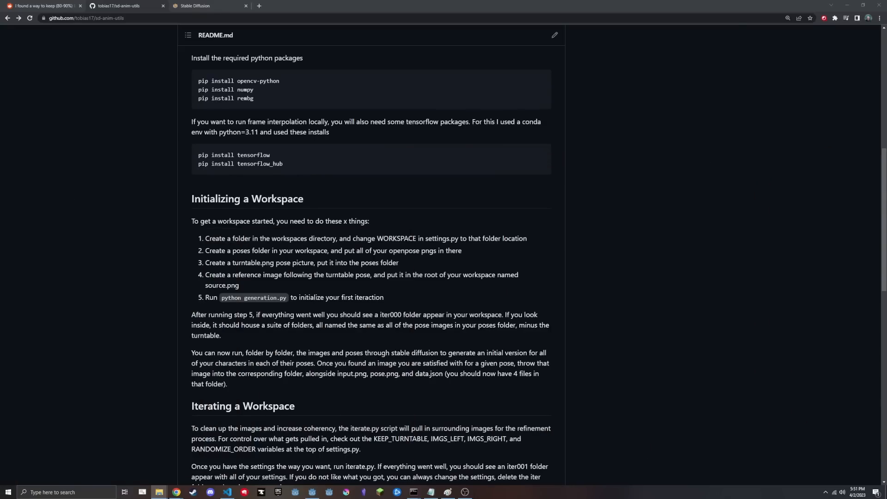
Check the SOURCE_NAME setting in settings.py and the README's instruction for running generation.py
key("alt+Tab")
double_click(224, 184)
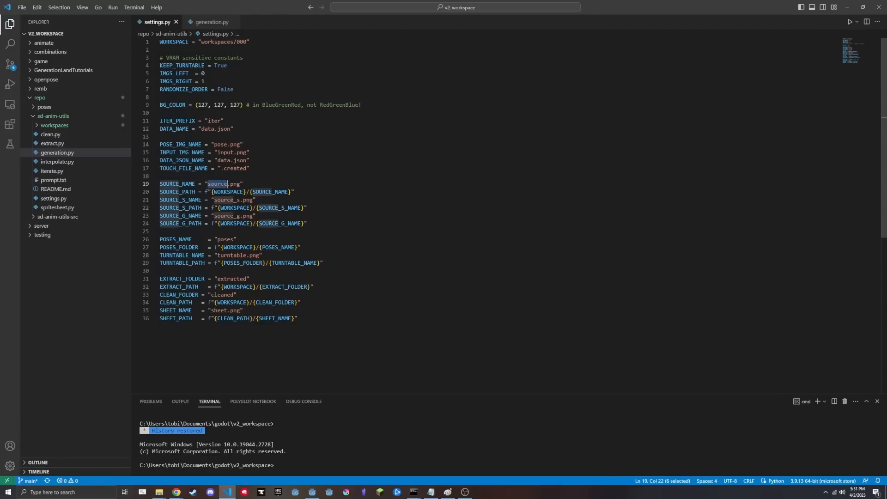
left_click_drag(245, 184, 159, 184)
left_click(250, 184)
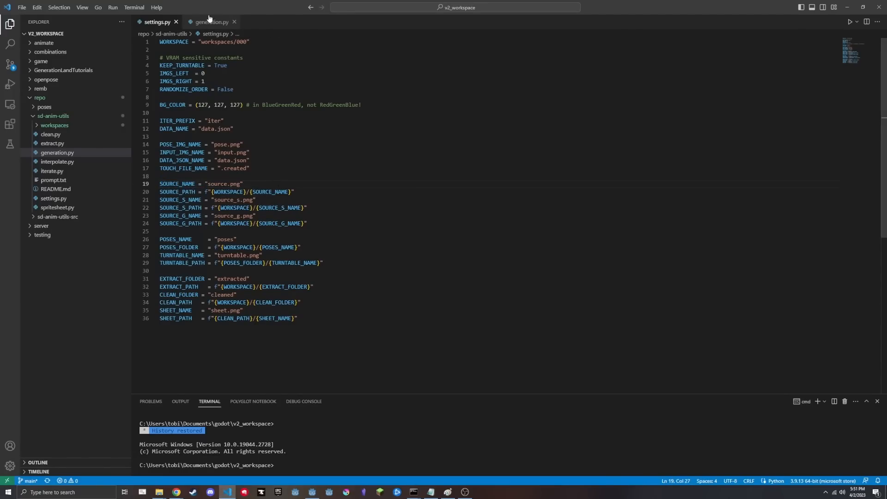
key("alt+Tab")
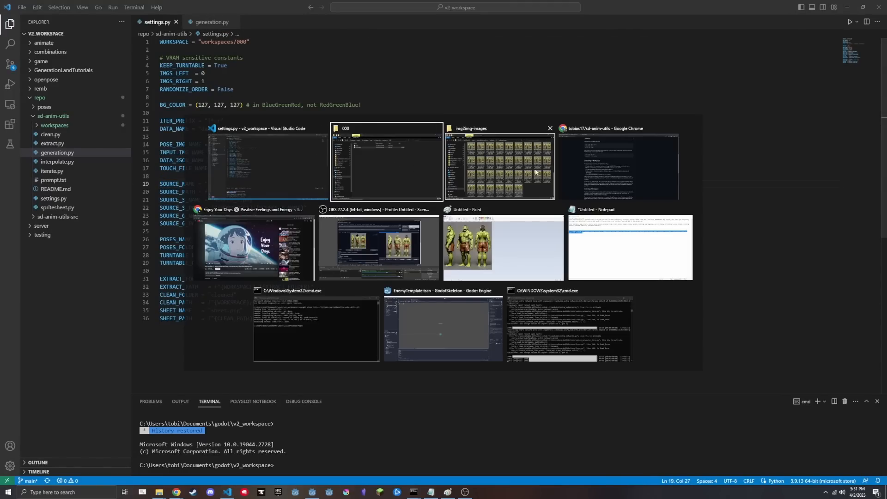
left_click(645, 144)
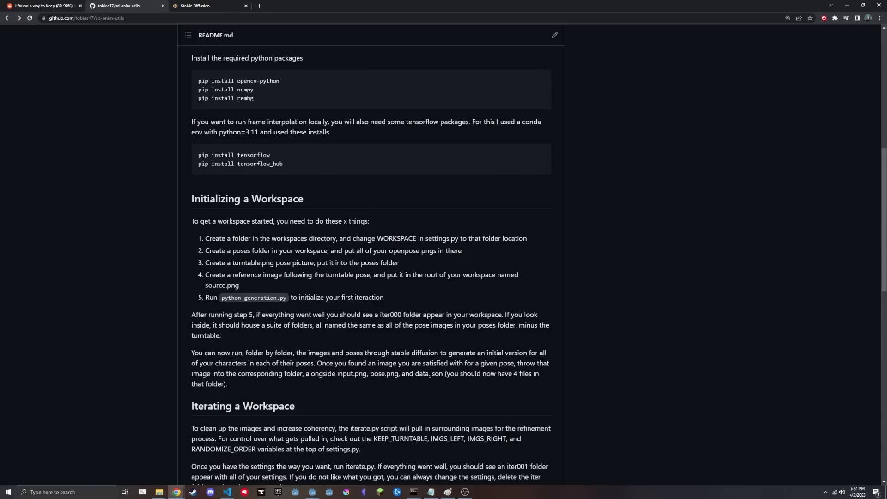
left_click_drag(221, 298, 419, 298)
left_click(409, 295)
Switch to the command prompt at the repo folder and change the directory to sd-anim-utils
key("alt+Tab")
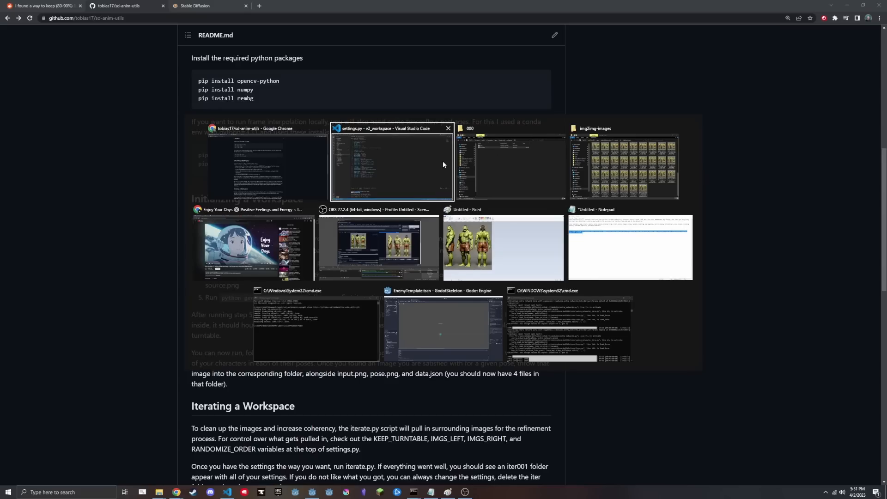
left_click(420, 494)
left_click(451, 464)
left_click(612, 169)
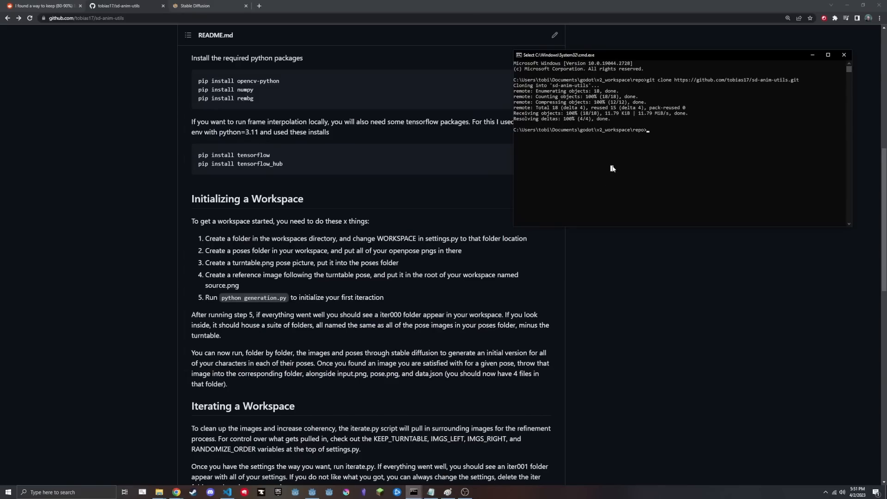
type("cd")
key("alt+Tab")
left_click(501, 156)
key("alt+Tab")
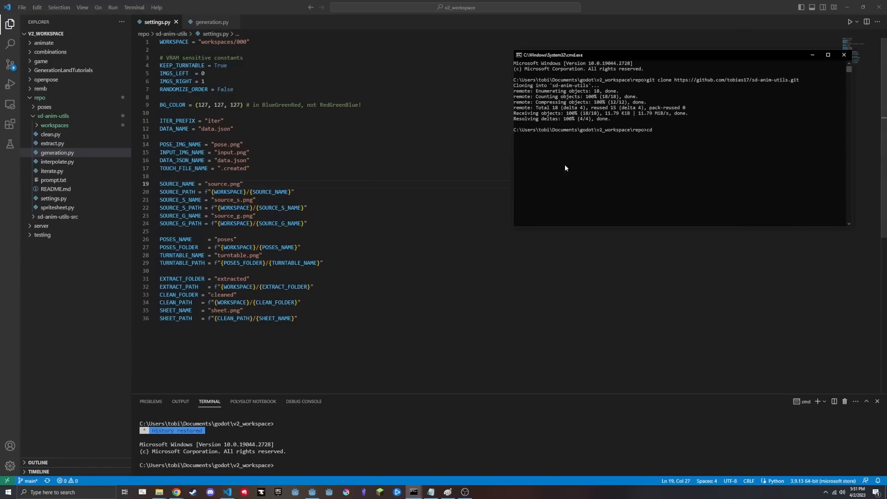
type("sd-")
key("Tab")
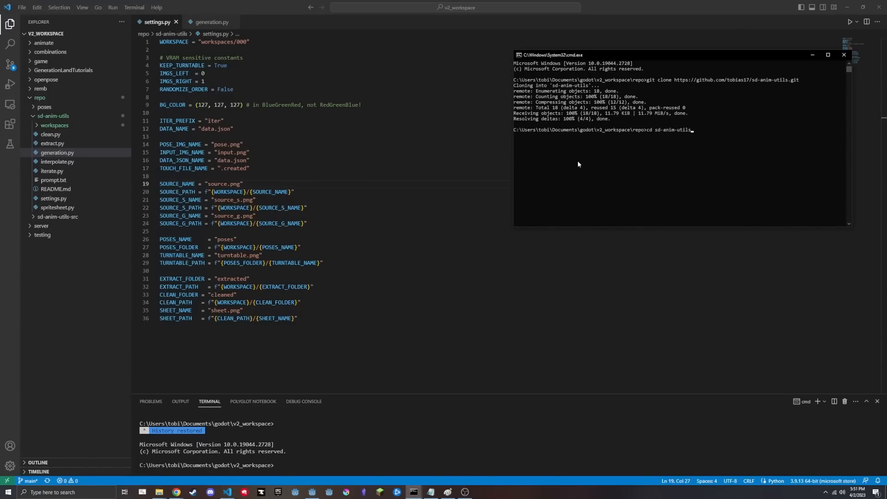
key("Return")
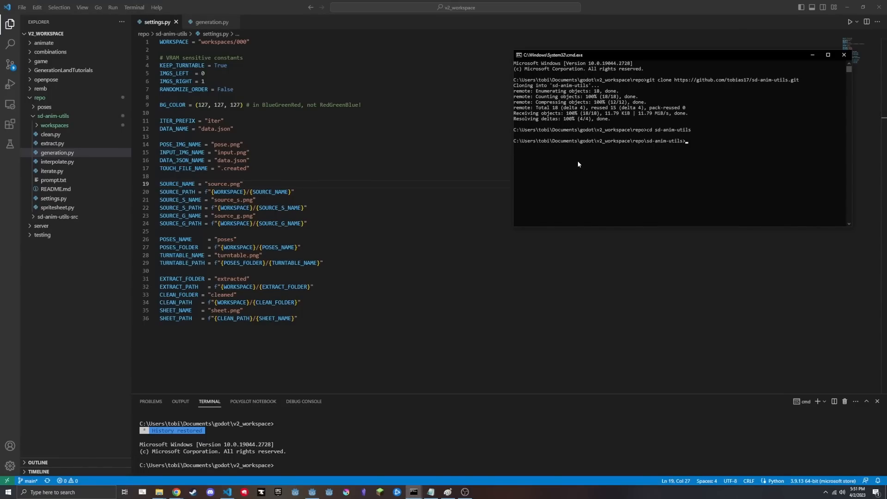
Run python generation.py in the command prompt to initialize the workspace's first iteration
type("python")
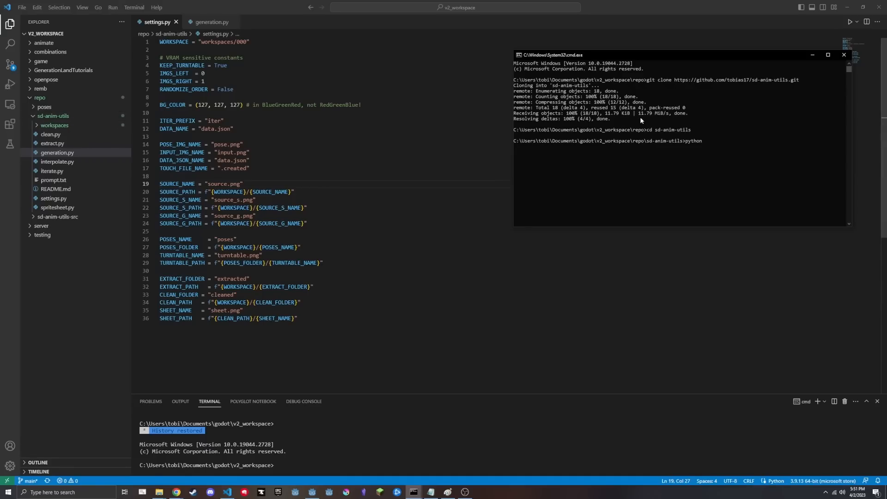
left_click(672, 130)
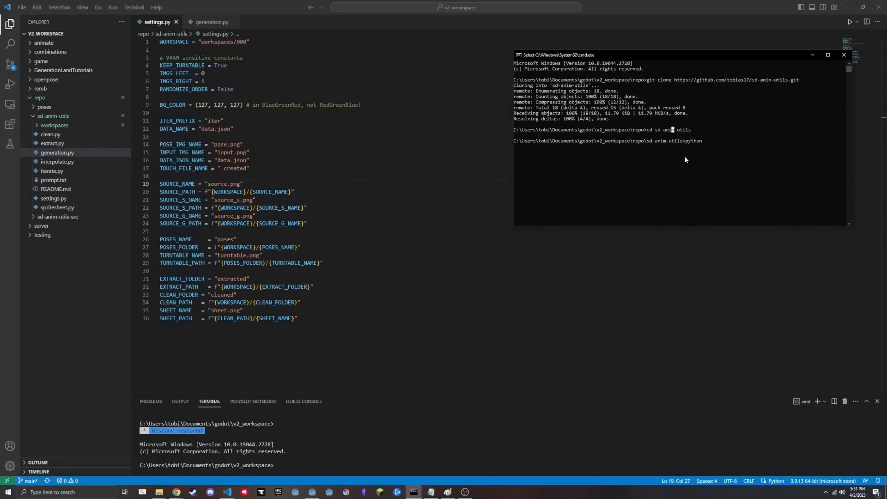
key("Escape")
type("gener")
key("Tab")
key("Return")
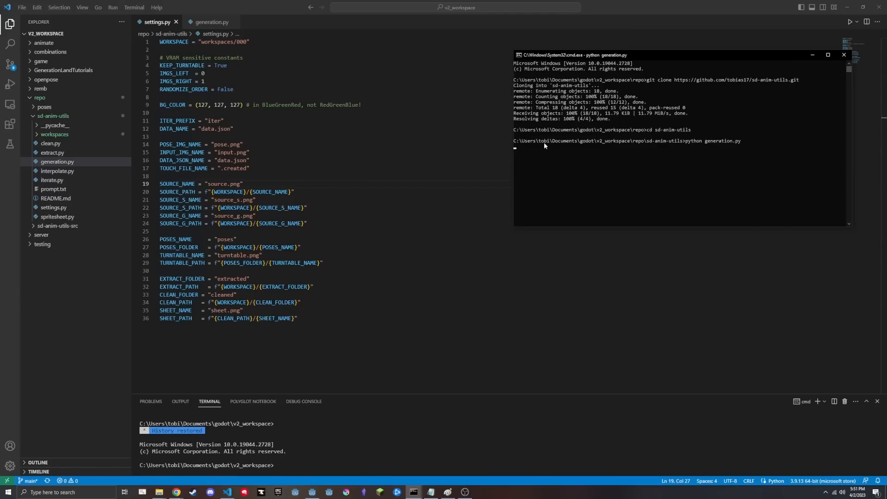
left_click_drag(608, 53, 600, 54)
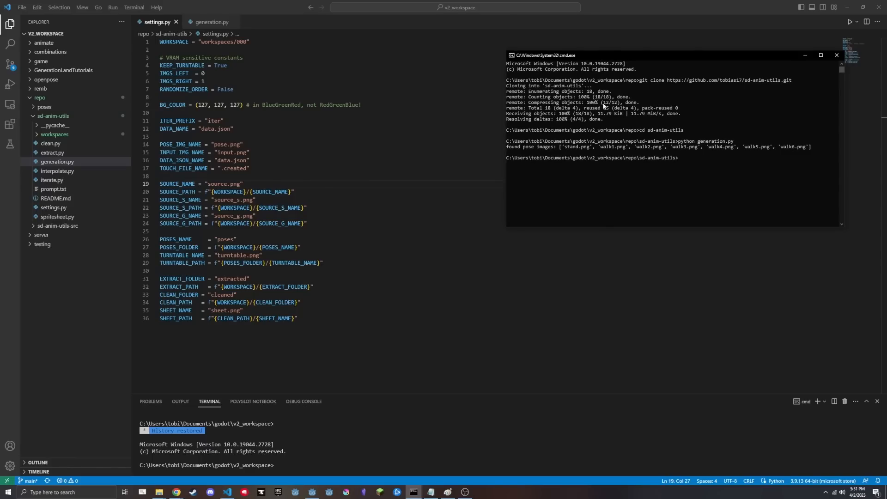
Bring up the workspaces/000 folder and view the source_s.png and source_g.png images full size
left_click_drag(0, 73, 560, 73)
double_click(403, 144)
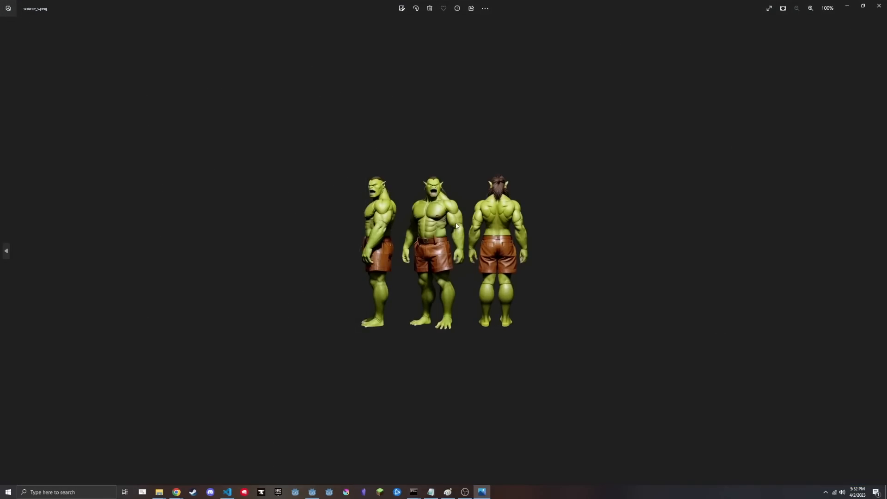
key("Left")
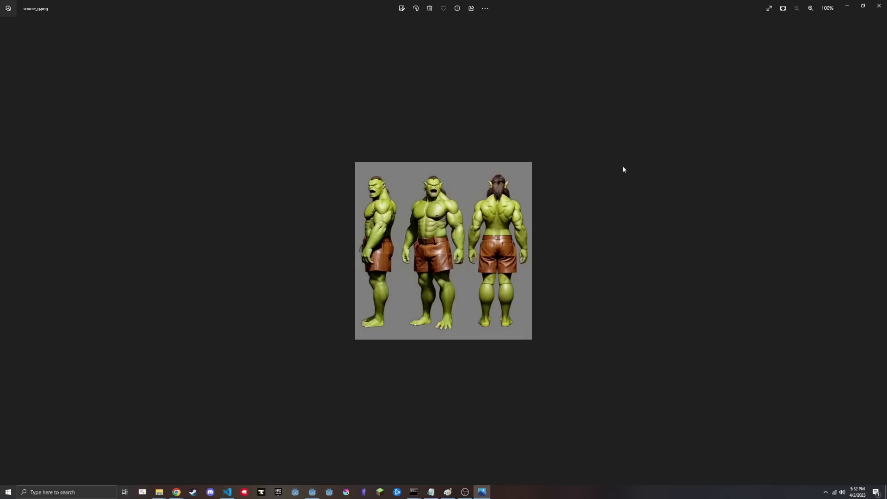
left_click(879, 5)
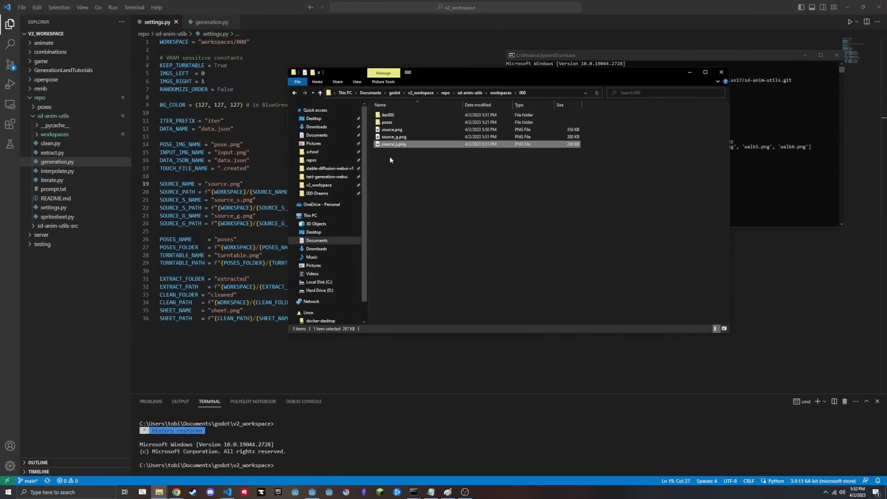
Switch back to the GitHub README and review its paragraph on the iter000 folder
left_click_drag(398, 114, 414, 188)
key("alt+Tab")
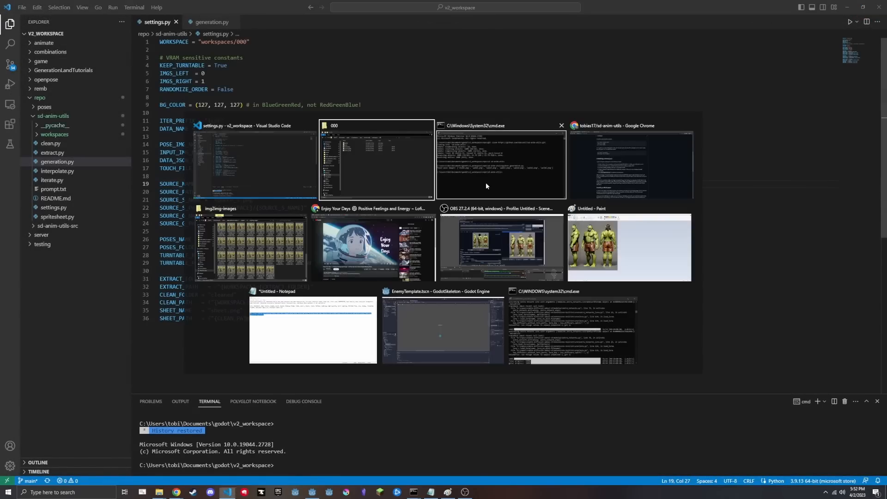
left_click(628, 169)
scroll(289, 270, "down", 2)
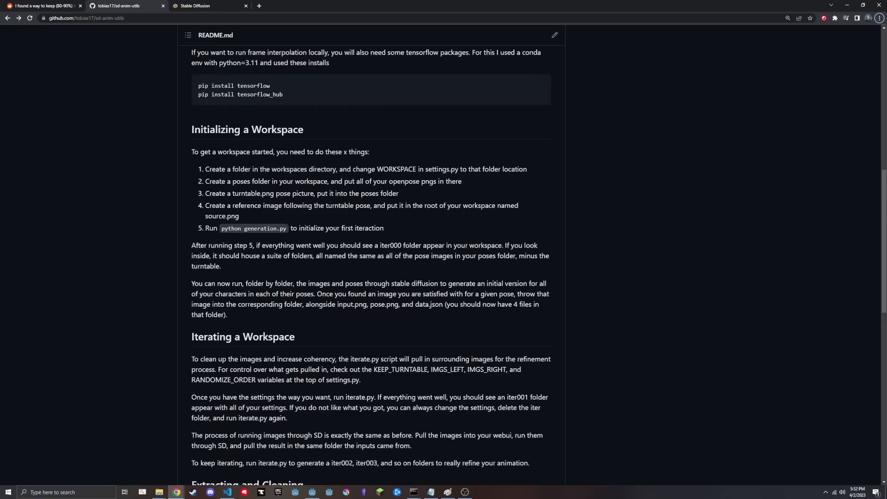
left_click_drag(196, 245, 438, 245)
double_click(389, 246)
Place the 000 workspace folder window beside the README and open the stand folder inside iter000
key("alt+Tab")
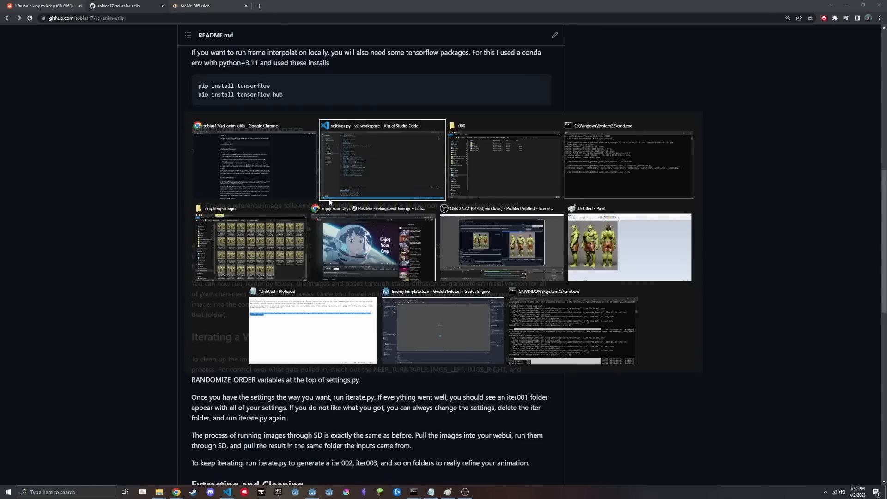
left_click(508, 159)
left_click_drag(403, 75, 677, 64)
left_click(287, 260)
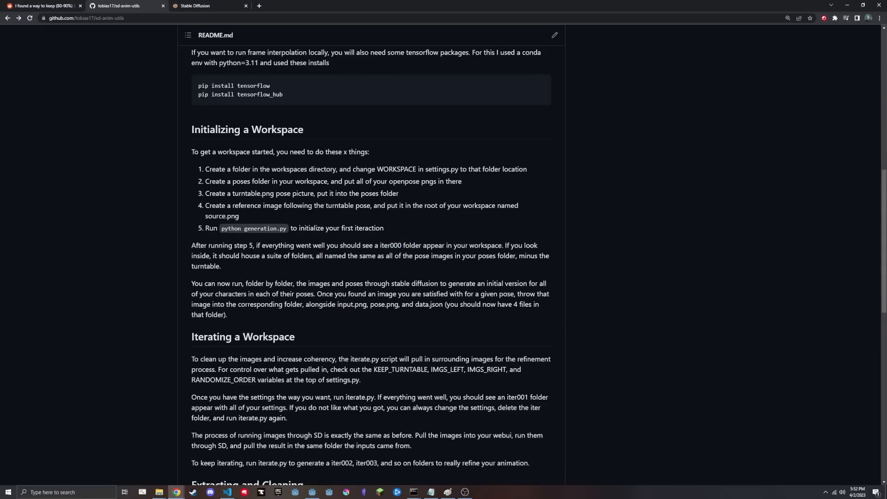
key("alt+Tab")
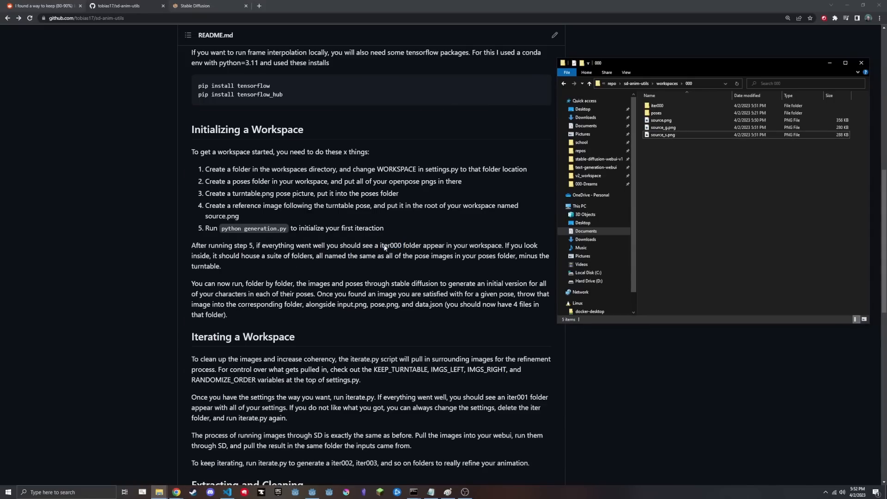
double_click(668, 105)
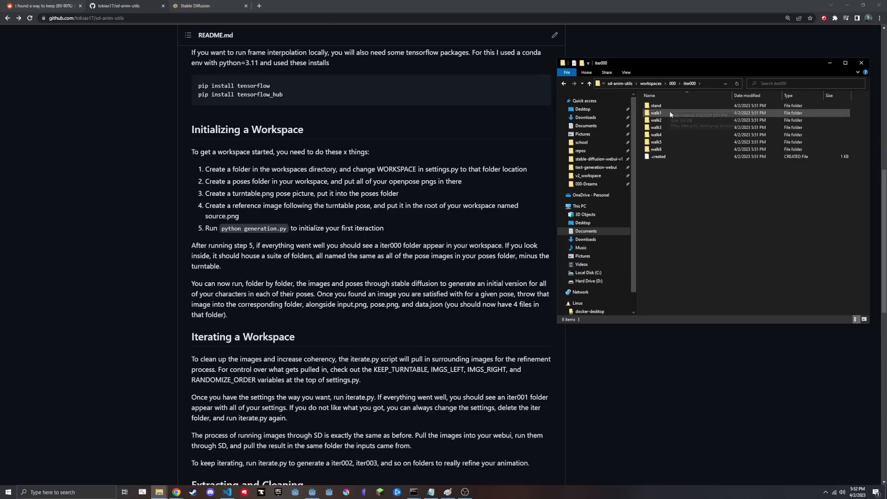
mouse_move(667, 147)
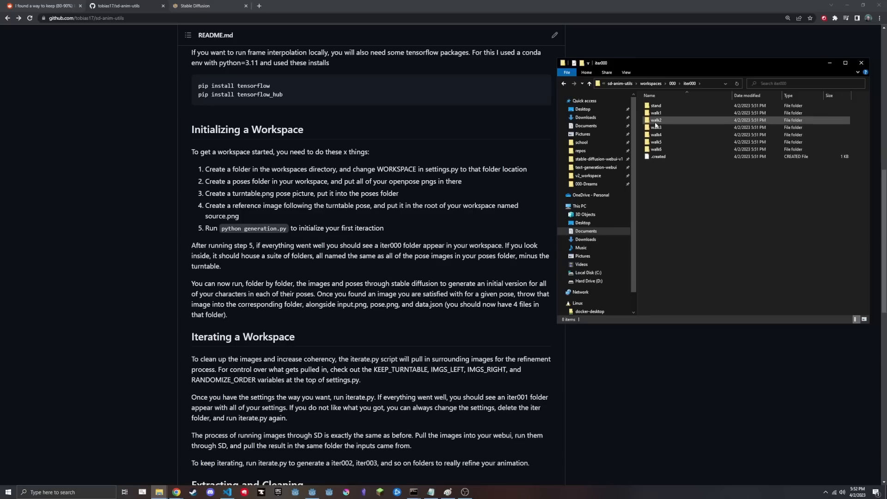
double_click(659, 107)
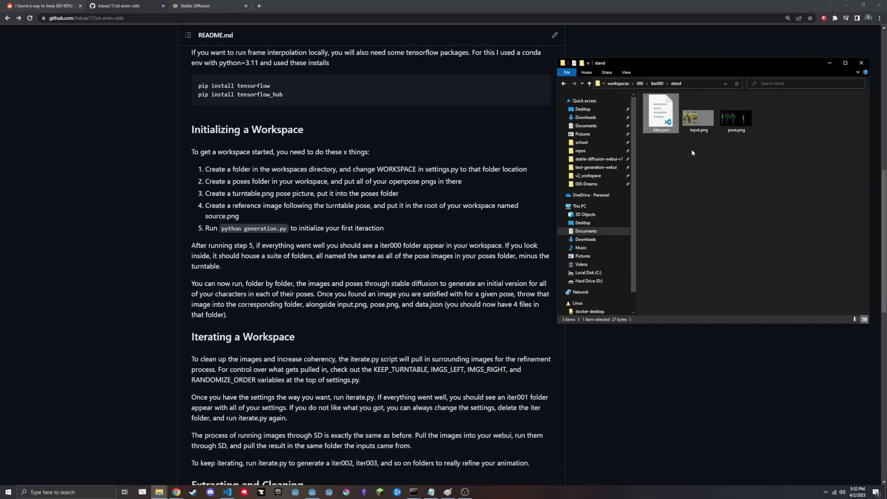
Inspect input.png and pose.png from the stand folder full size, and return to the README's workspace instructions
double_click(707, 129)
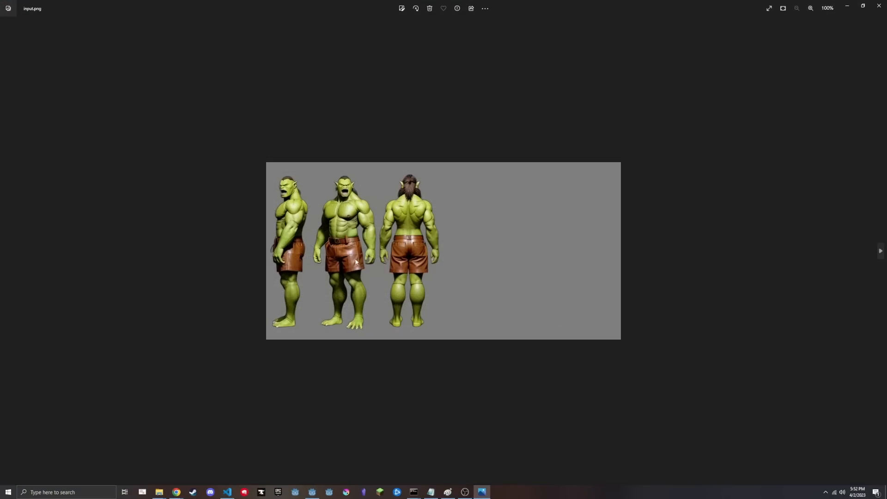
key("Escape")
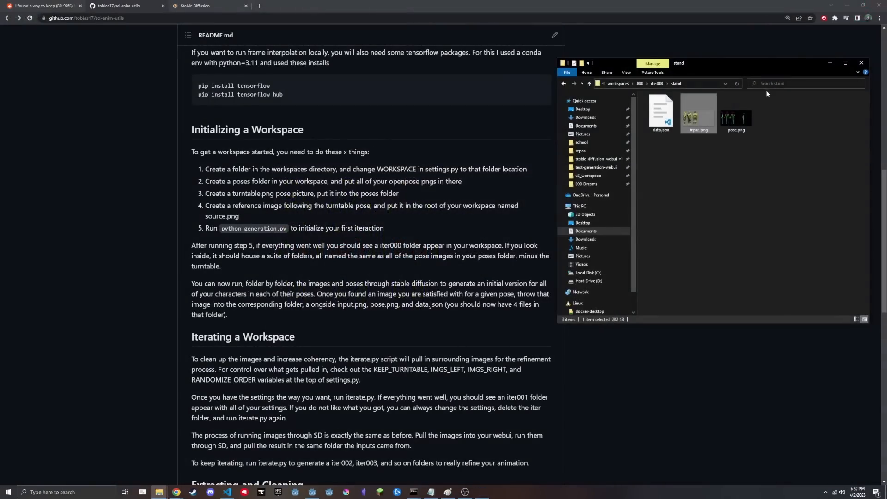
double_click(740, 121)
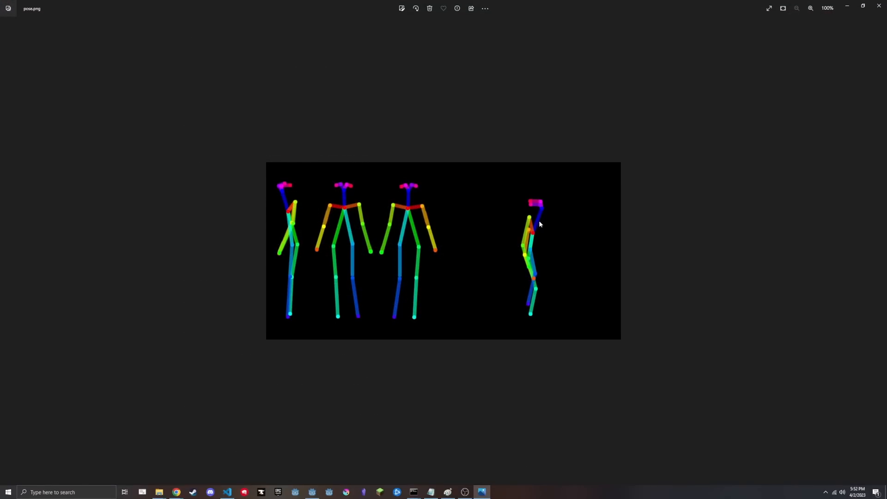
left_click(879, 6)
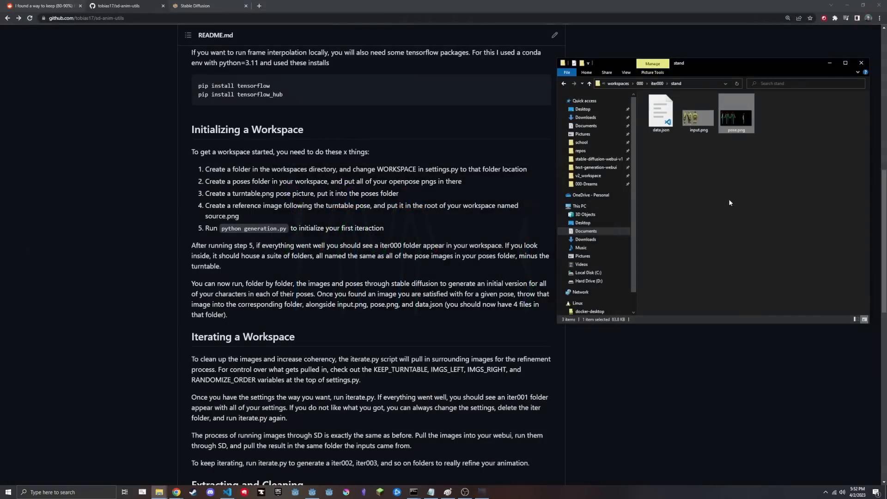
left_click(687, 131)
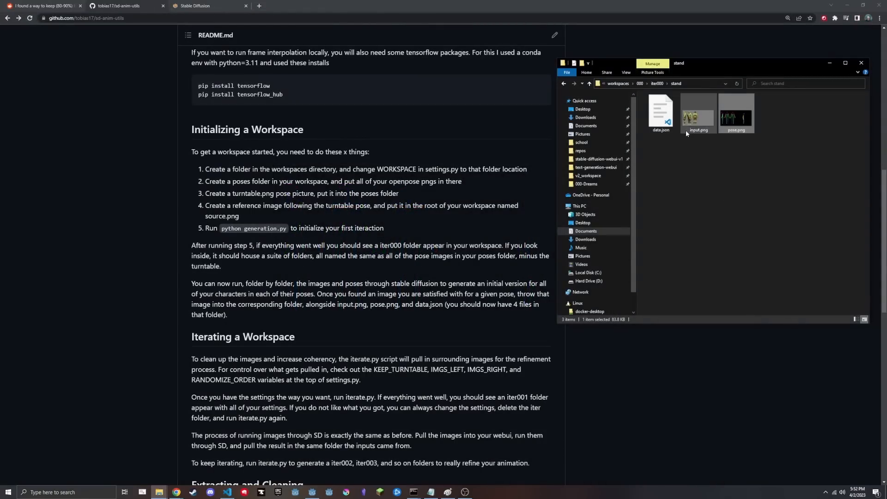
left_click(752, 167)
scroll(481, 193, "down", 1)
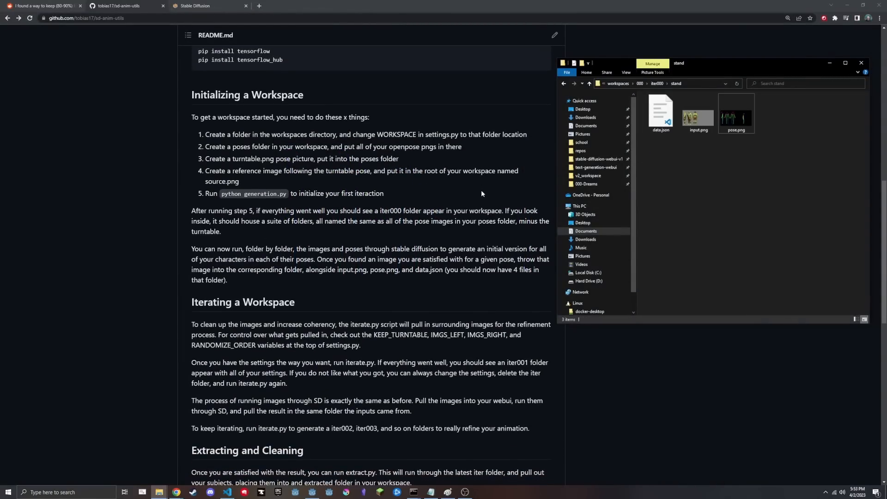
Widen the stand folder window, move it off the README onto the other screen, and switch to the Stable Diffusion page
scroll(482, 193, "down", 1)
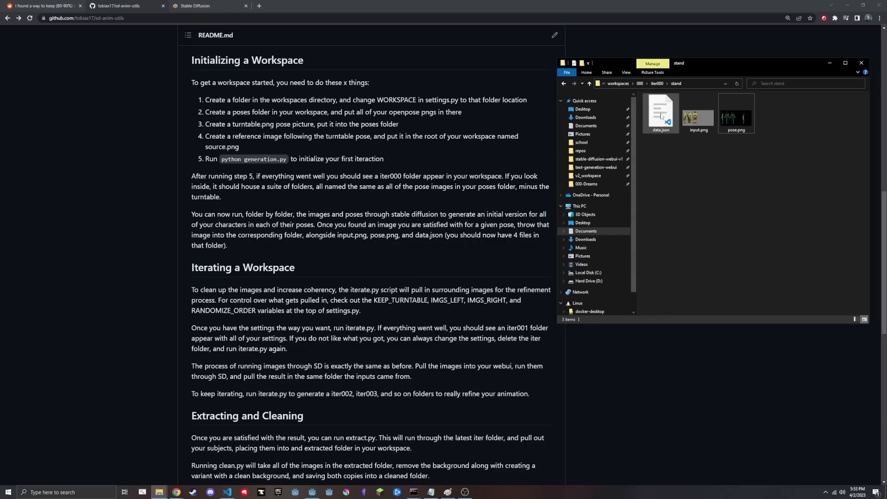
left_click_drag(708, 64, 433, 76)
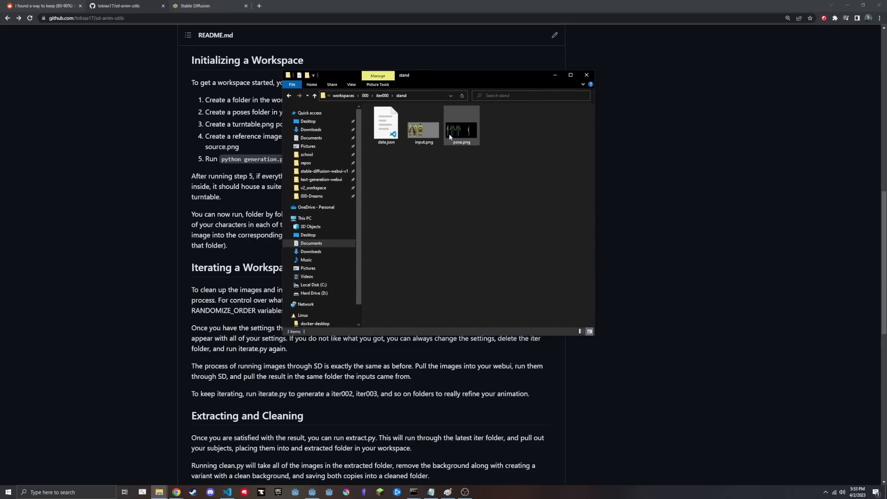
left_click_drag(595, 149, 728, 149)
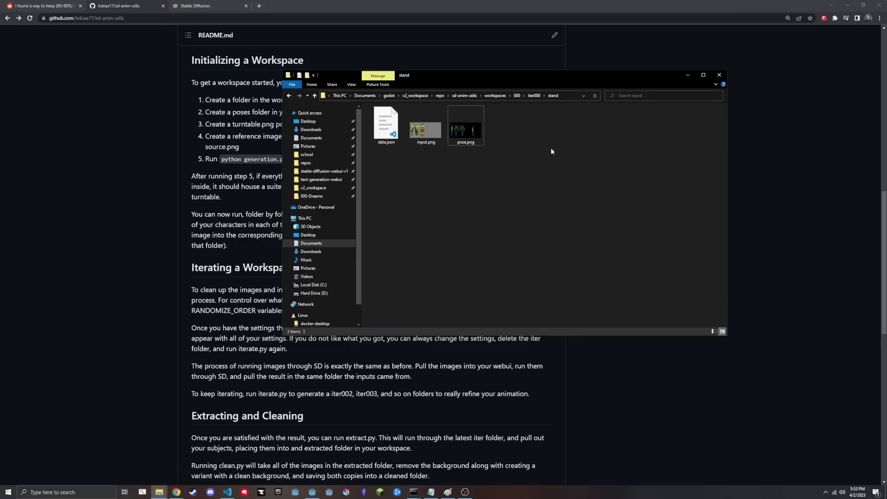
left_click_drag(526, 79, 0, 318)
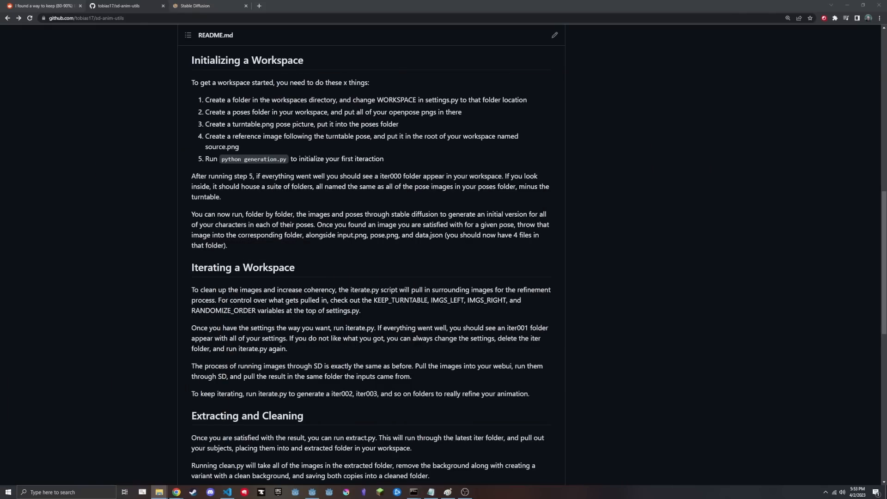
left_click(237, 3)
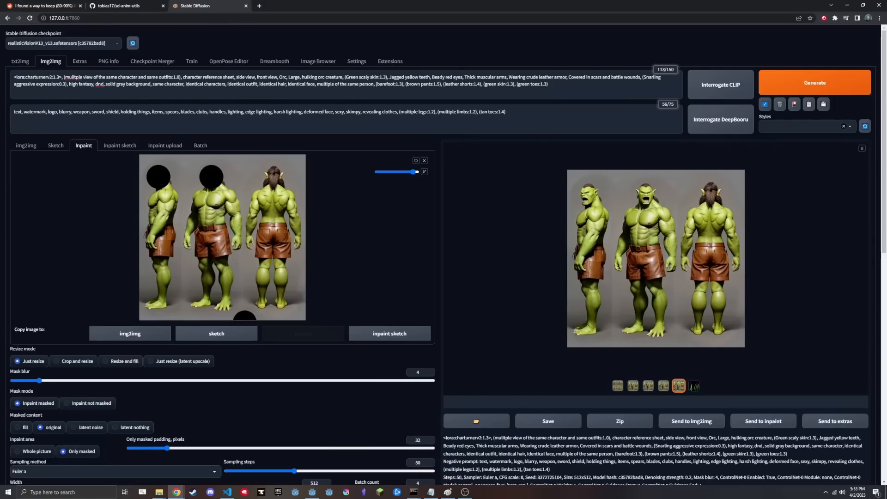
Load the stand folder's input.png as the inpaint image and its pose.png as the ControlNet image
left_click_drag(0, 247, 169, 247)
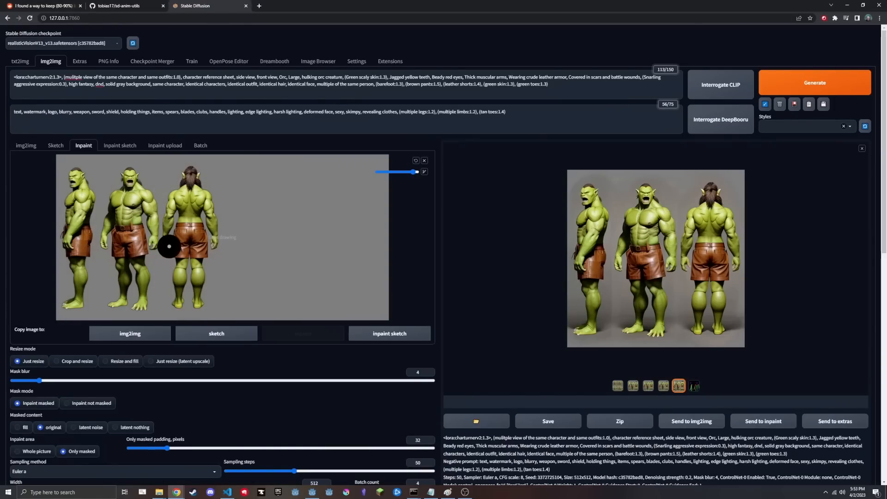
scroll(367, 185, "down", 10)
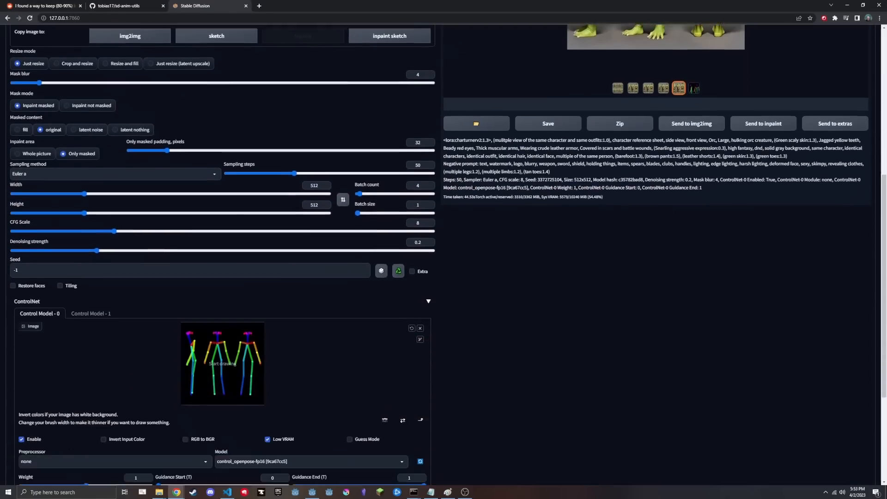
left_click_drag(0, 231, 261, 220)
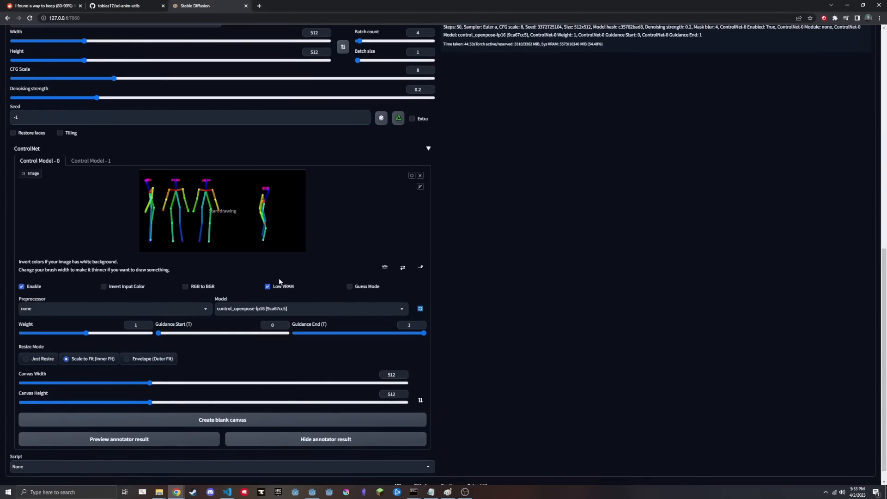
Set the output width to 1024, the CFG scale to 11 and the denoising strength to 1
scroll(136, 307, "up", 5)
scroll(97, 308, "up", 4)
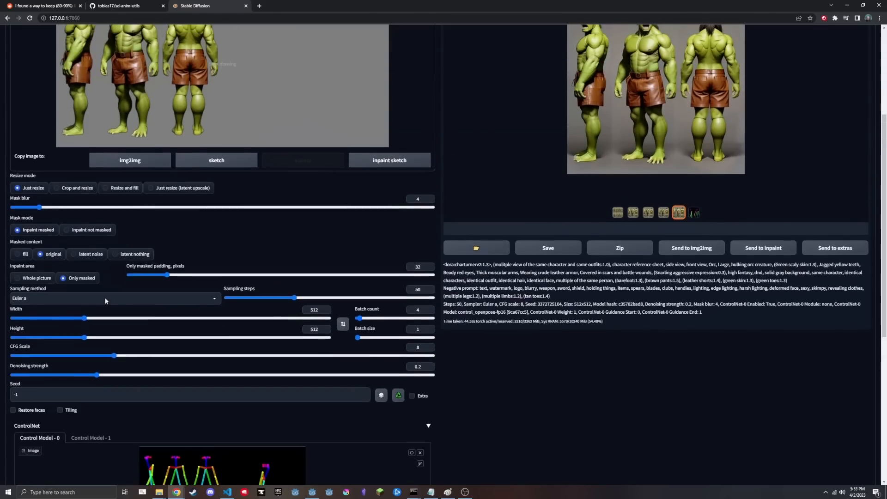
scroll(105, 297, "down", 2)
left_click_drag(82, 317, 166, 318)
scroll(206, 302, "up", 3)
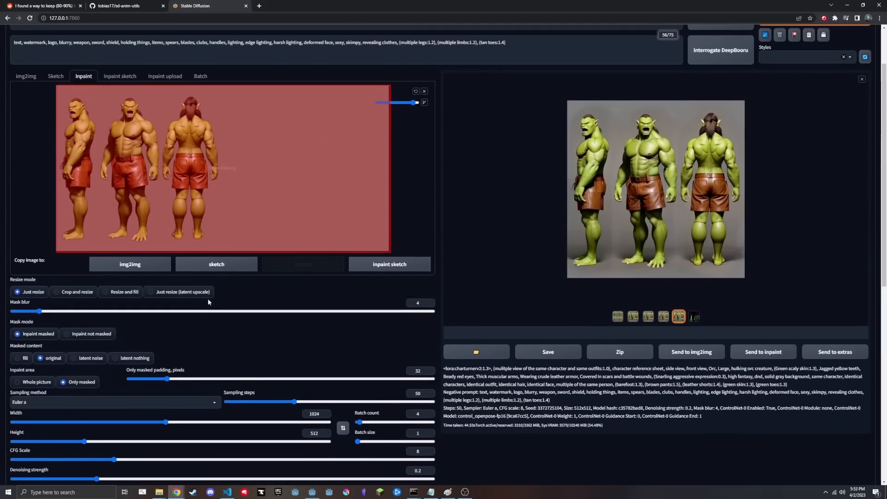
scroll(273, 281, "down", 3)
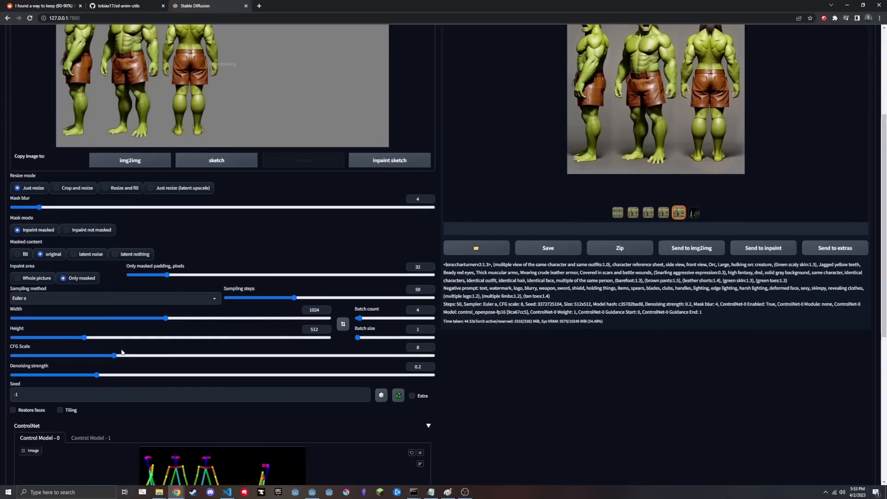
left_click_drag(114, 356, 150, 355)
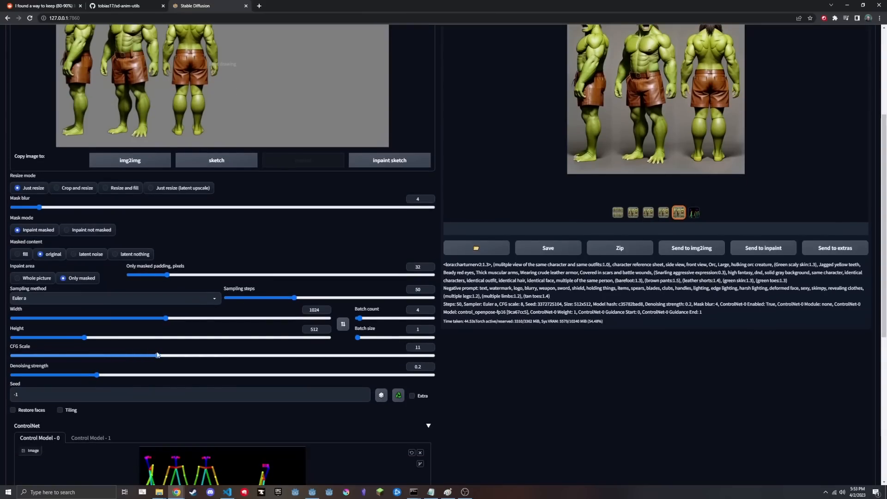
scroll(344, 341, "up", 3)
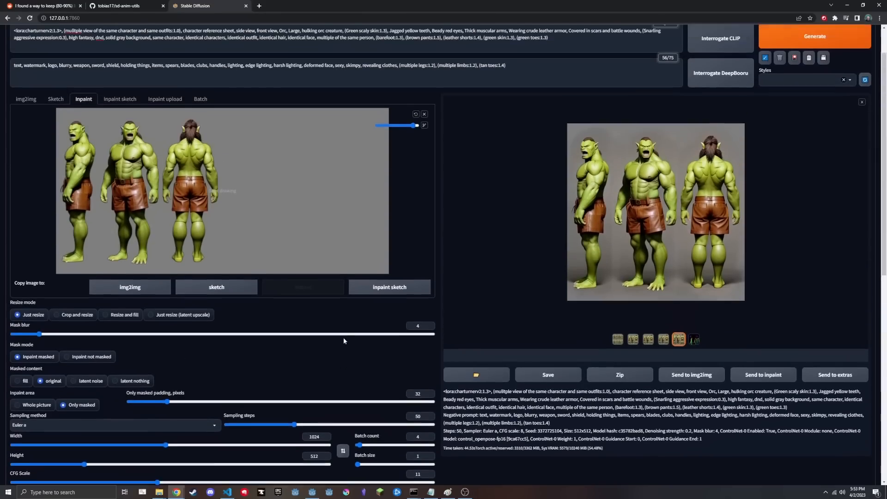
scroll(328, 331, "down", 10)
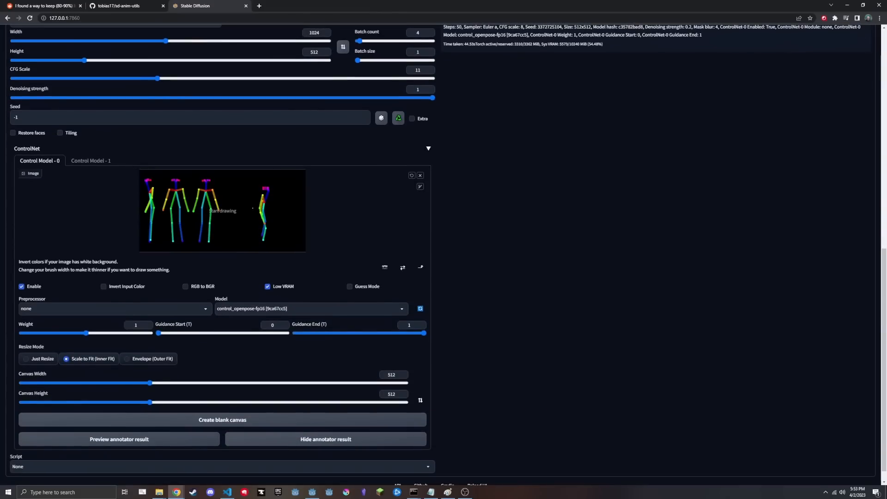
scroll(263, 222, "up", 9)
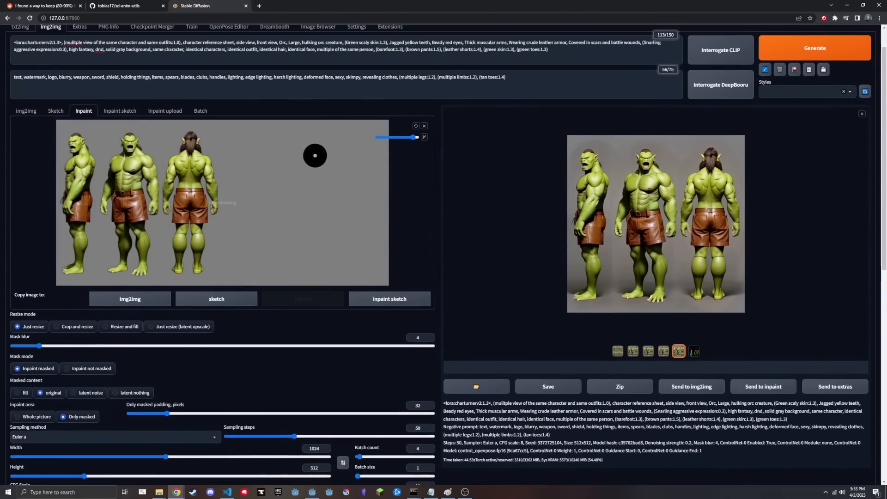
Mask the empty grey area beside the three orcs with a tall oval, and set 20 sampling steps and a batch count of 8
mouse_move(313, 154)
left_mouse_down()
mouse_move(287, 140)
mouse_move(267, 229)
mouse_move(284, 254)
mouse_move(315, 249)
mouse_move(332, 188)
mouse_move(311, 137)
mouse_move(279, 147)
mouse_move(255, 201)
mouse_move(262, 253)
mouse_move(291, 275)
mouse_move(323, 262)
mouse_move(324, 172)
mouse_move(295, 152)
mouse_move(301, 255)
mouse_move(307, 174)
left_mouse_up()
scroll(309, 199, "down", 3)
left_click_drag(294, 298, 253, 298)
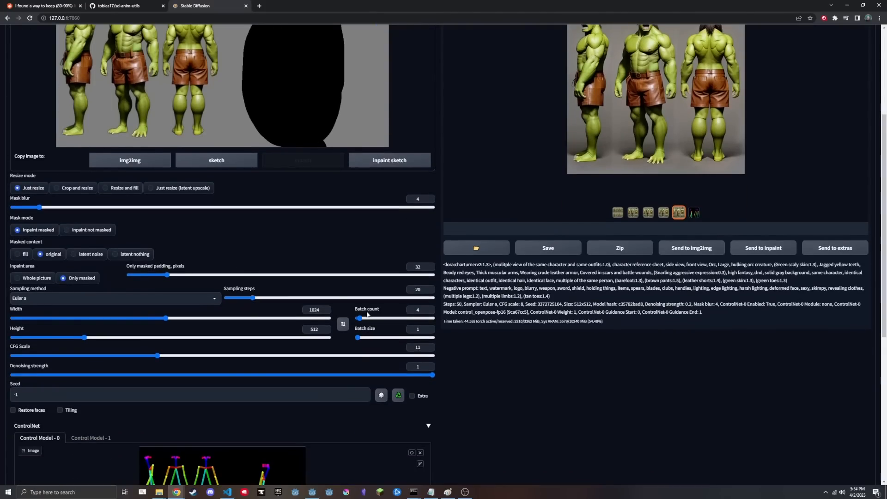
left_click_drag(360, 320, 363, 318)
Set the inpaint area to the whole picture and generate the stand pose images
scroll(351, 306, "up", 4)
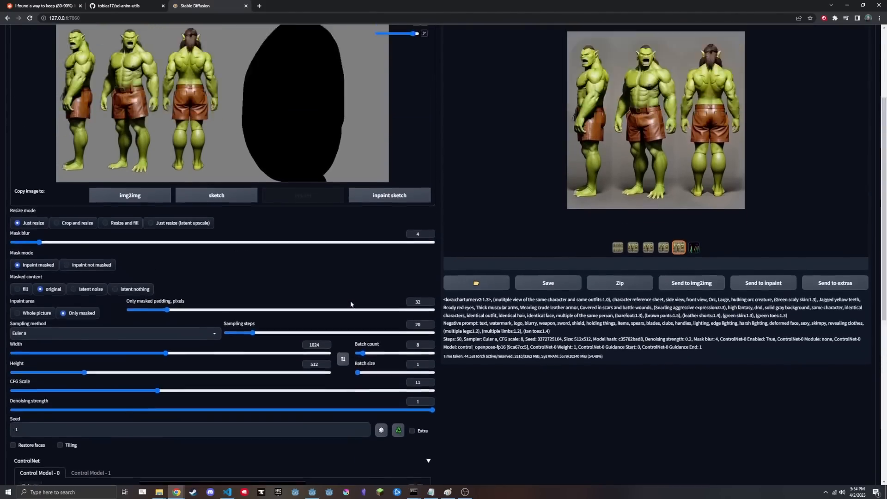
scroll(351, 303, "down", 2)
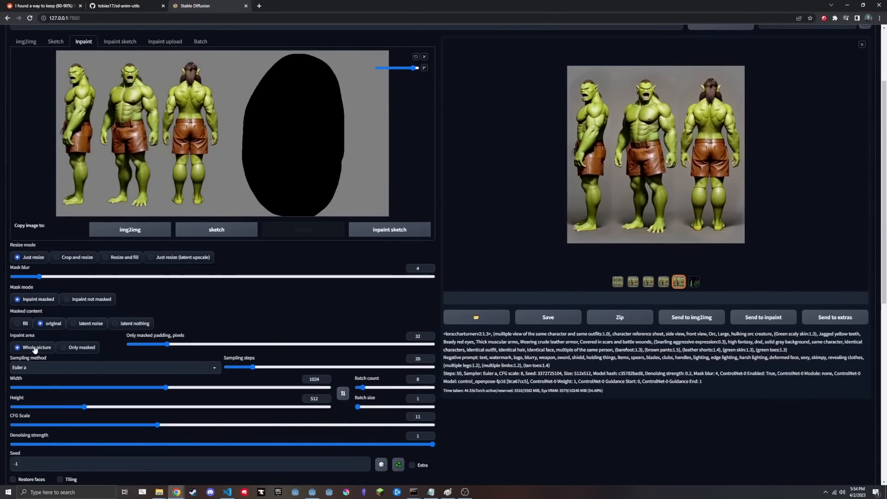
scroll(465, 289, "up", 3)
left_click(828, 87)
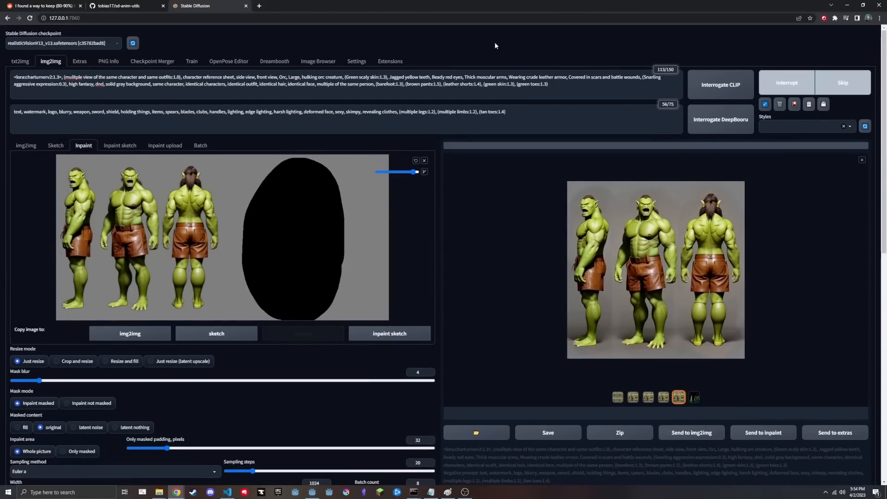
scroll(377, 200, "down", 2)
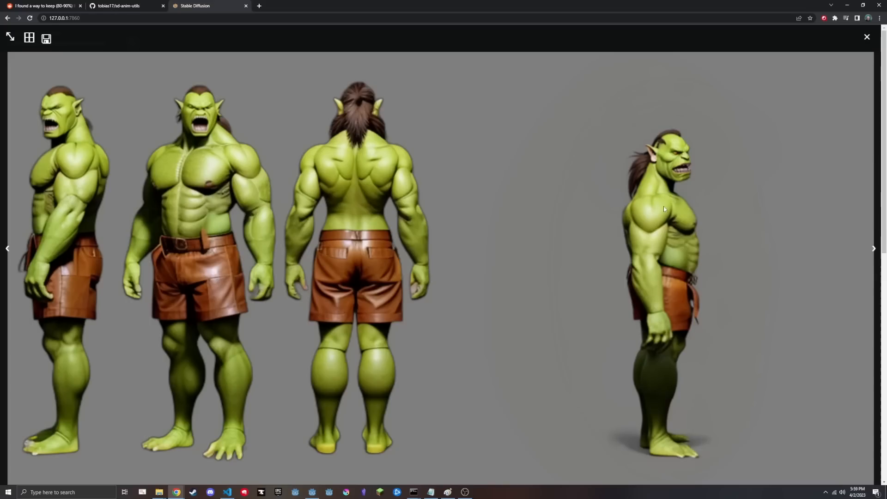
Close the enlarged result and arrange the stand folder and the img2img-images output folder windows next to each other
left_click(867, 38)
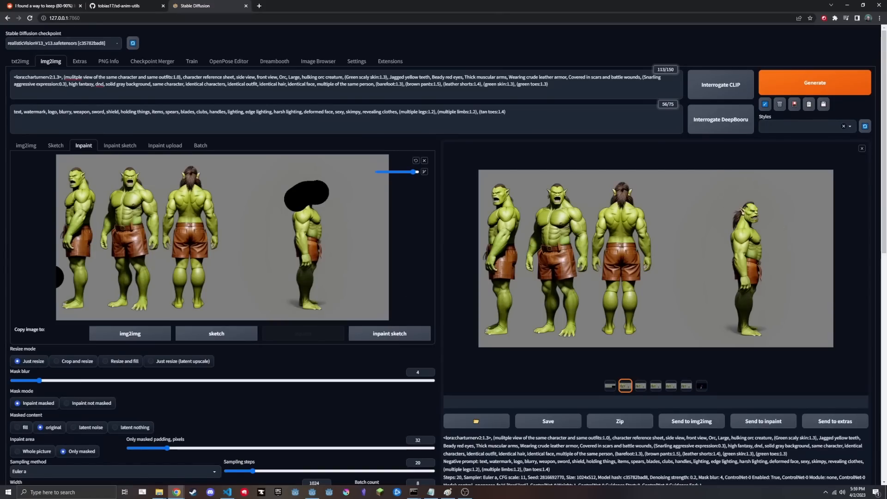
key("alt+Tab")
left_click_drag(573, 145, 573, 156)
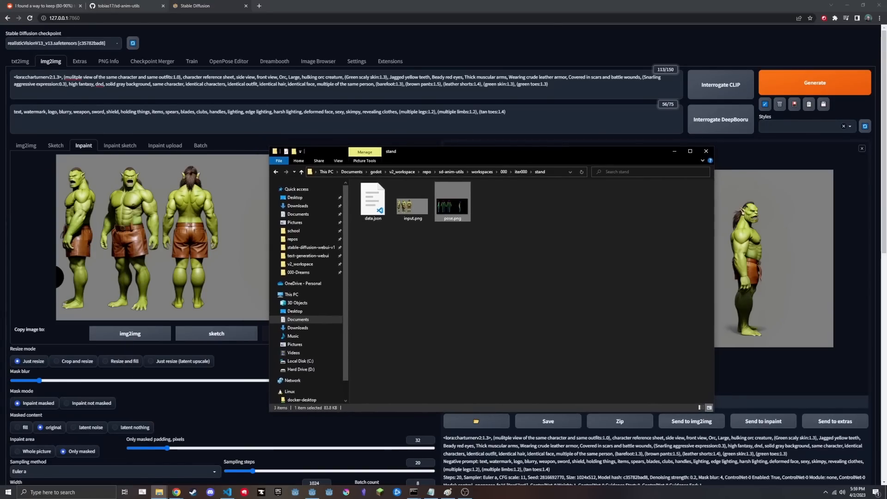
left_click_drag(0, 56, 381, 52)
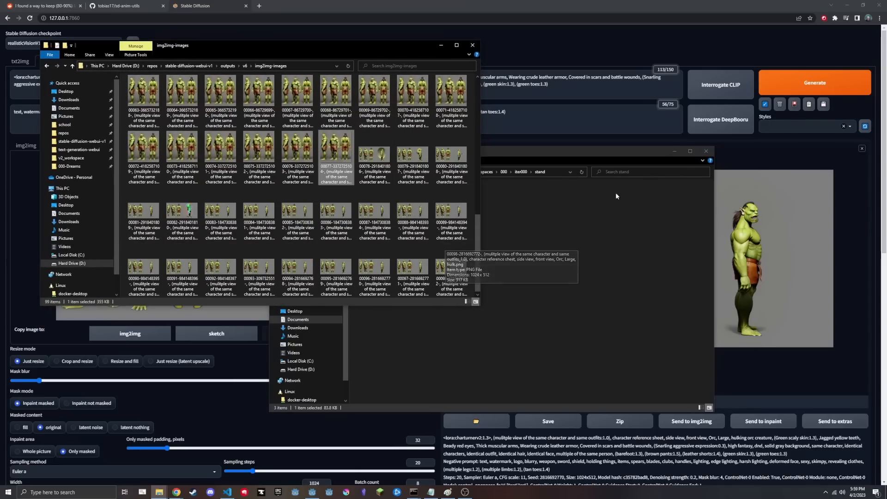
mouse_move(624, 153)
left_mouse_down()
mouse_move(391, 217)
mouse_move(516, 84)
mouse_move(590, 79)
mouse_move(631, 165)
left_mouse_up()
left_click(326, 47)
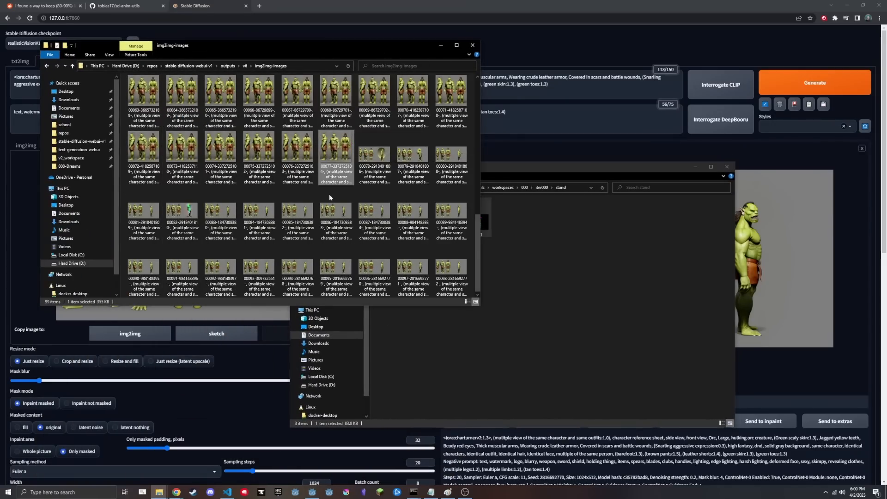
View the generated image 00094 full size, close it, and copy the file from img2img-images into the stand folder
left_click(299, 267)
key("super+shift+s")
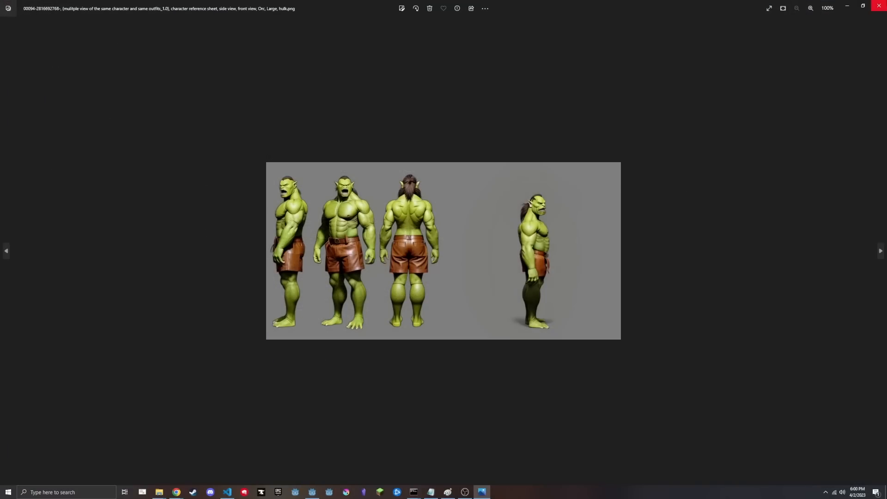
left_click(879, 5)
left_click_drag(298, 267, 583, 271)
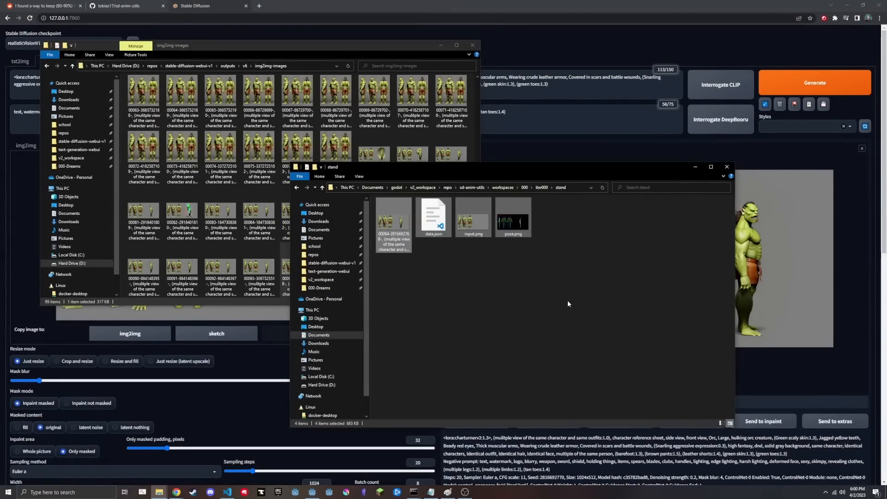
Check the stand folder for the generated image alongside data.json, input.png and pose.png
left_click_drag(547, 270, 444, 236)
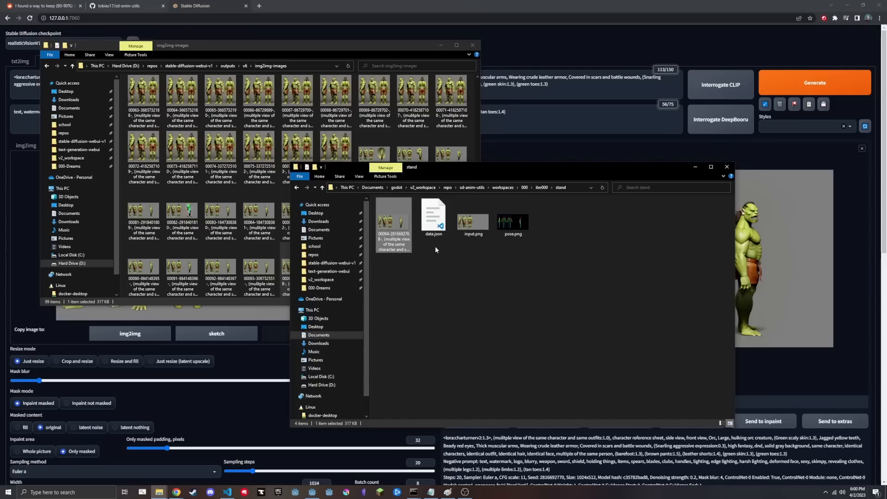
left_click_drag(565, 258, 403, 223)
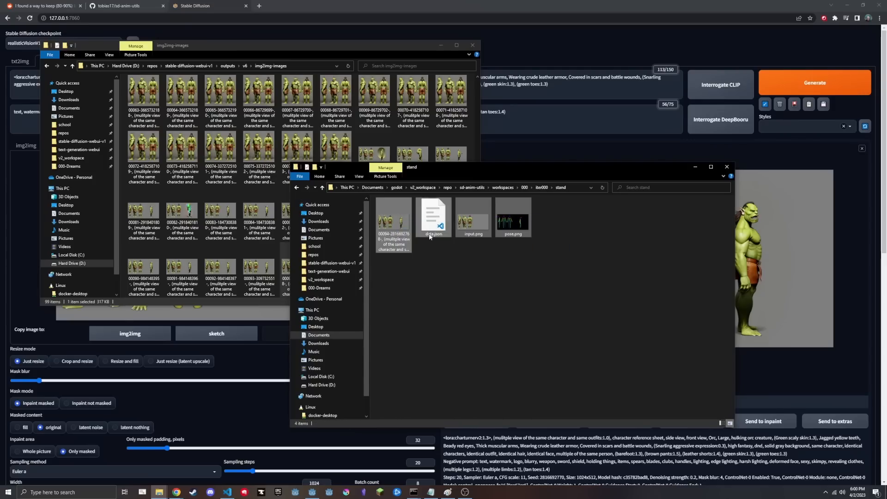
left_click(432, 253)
left_click_drag(480, 285, 380, 223)
left_click(414, 269)
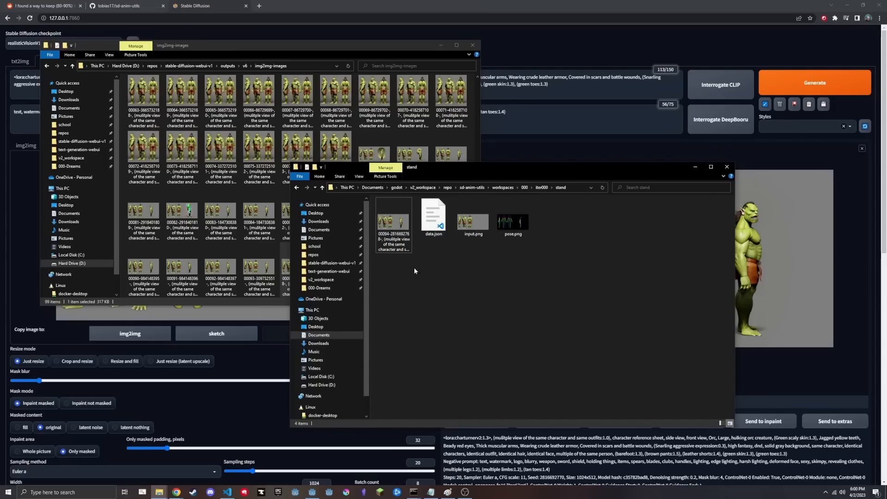
left_click_drag(405, 274, 383, 224)
left_click(429, 279)
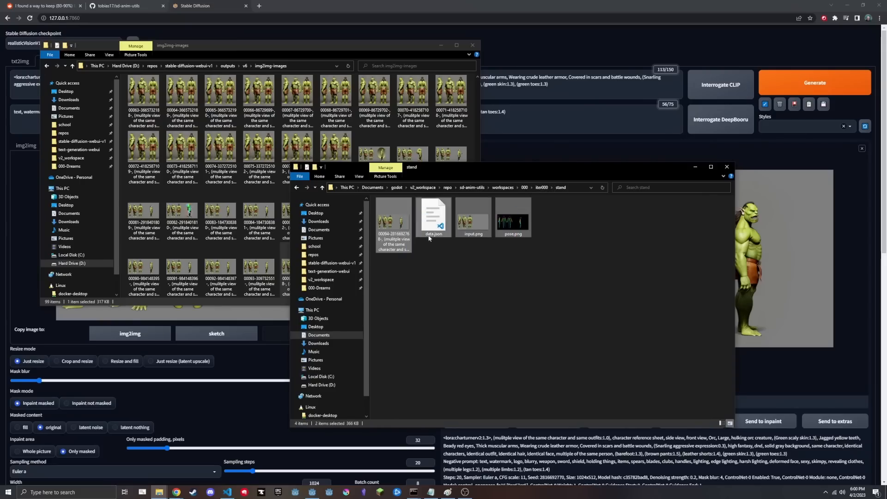
Open the walk1 folder inside iter000 and move both folder windows off the Stable Diffusion page
left_click(543, 189)
double_click(397, 218)
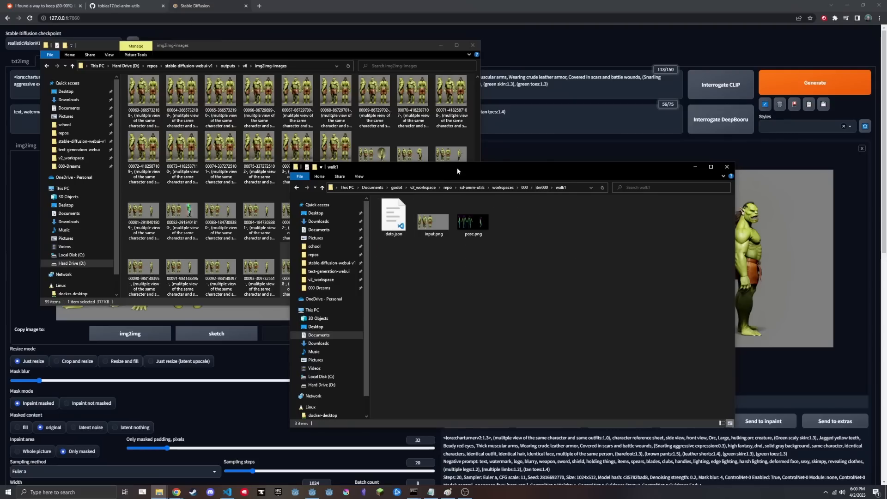
left_click_drag(456, 168, 412, 166)
left_click_drag(291, 49, 0, 49)
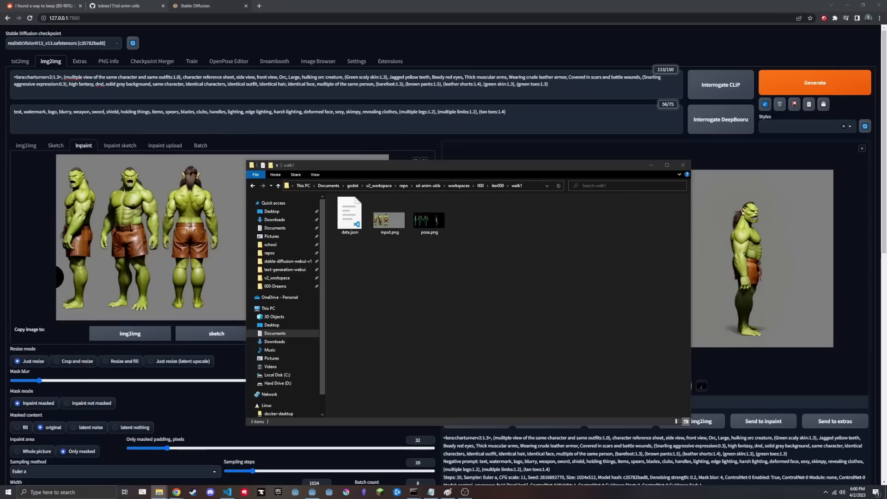
left_click_drag(438, 168, 0, 210)
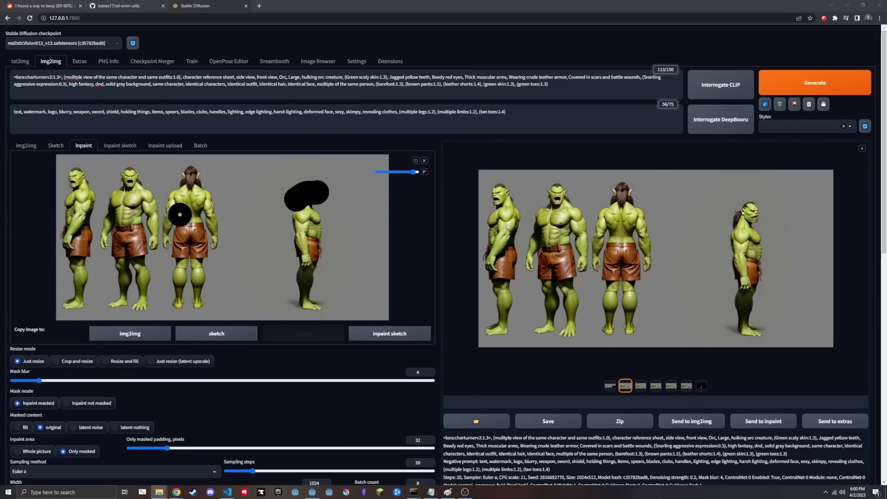
Clear the inpaint mask and replace the ControlNet image with the walk1 folder's pose.png
left_click(687, 235)
left_click(416, 161)
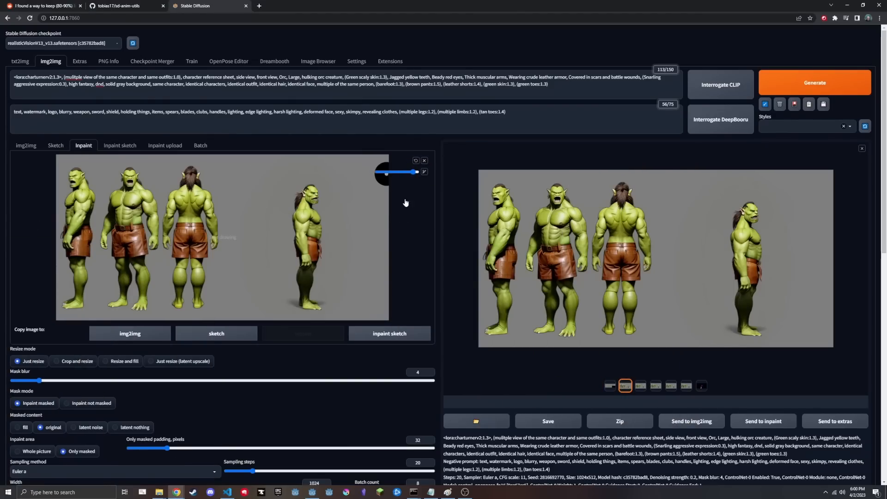
scroll(282, 194, "down", 8)
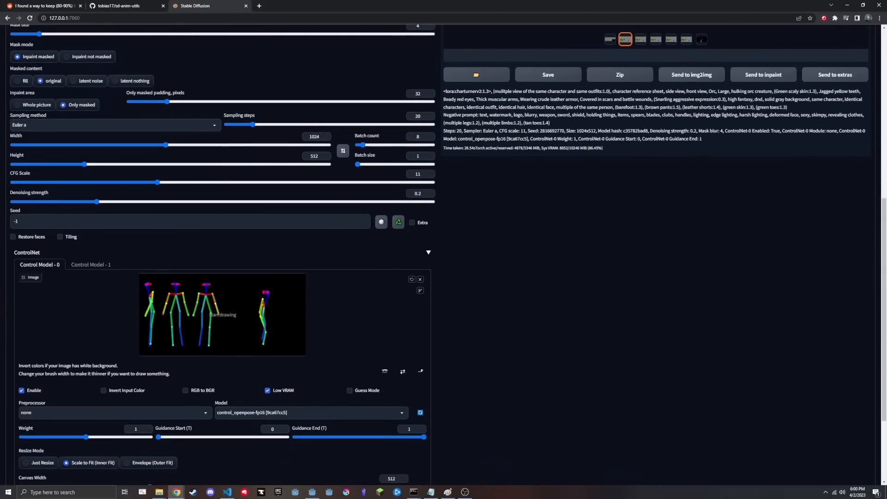
left_click_drag(0, 296, 272, 314)
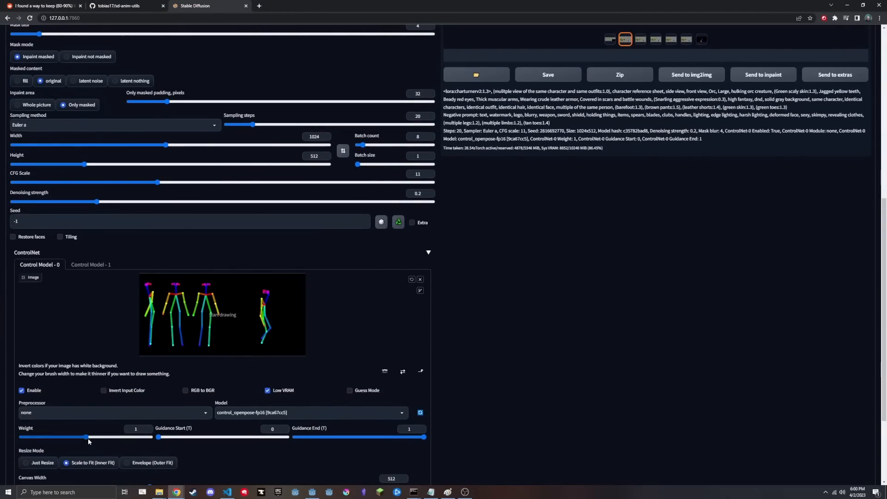
Mask the legs of the separate side-view orc on the Inpaint canvas
scroll(116, 436, "up", 8)
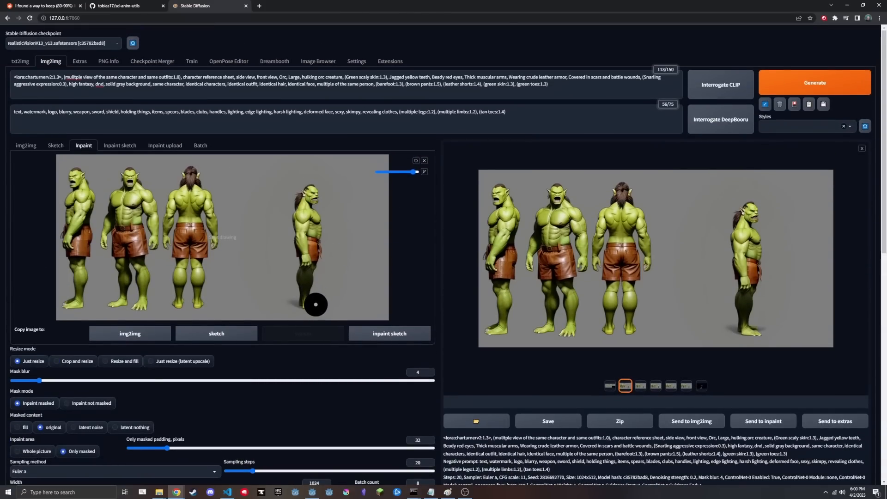
mouse_move(315, 305)
left_mouse_down()
mouse_move(289, 295)
mouse_move(293, 268)
mouse_move(318, 265)
mouse_move(310, 295)
mouse_move(301, 270)
left_mouse_up()
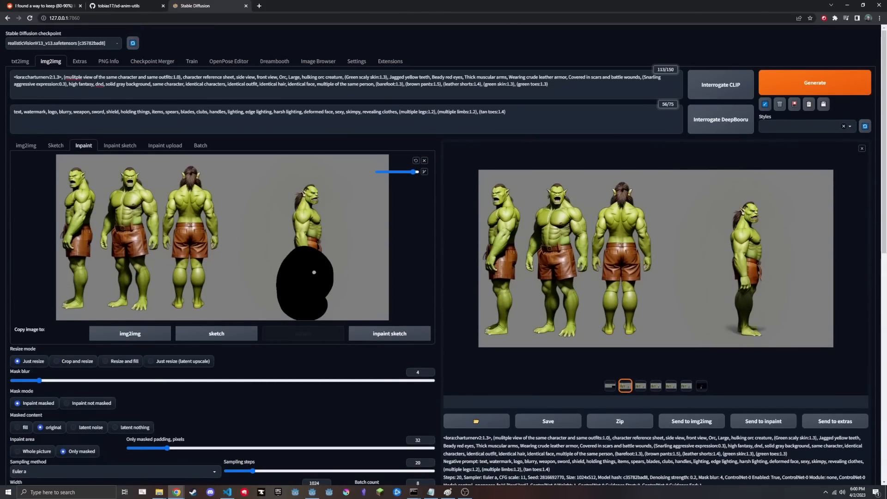
scroll(314, 273, "down", 8)
scroll(319, 268, "up", 8)
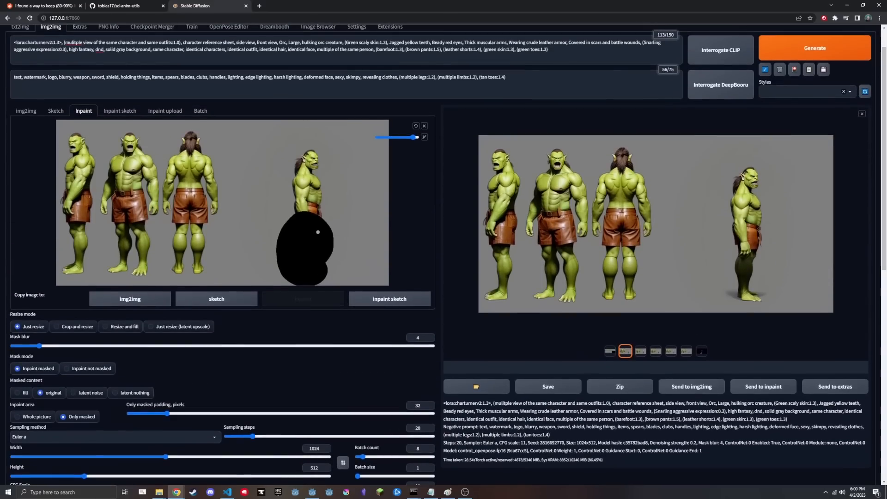
Set the denoising strength to 0.7 and the batch count to 4, and generate the masked legs
scroll(318, 232, "down", 4)
mouse_move(316, 340)
left_mouse_down()
mouse_move(107, 340)
mouse_move(306, 340)
left_mouse_up()
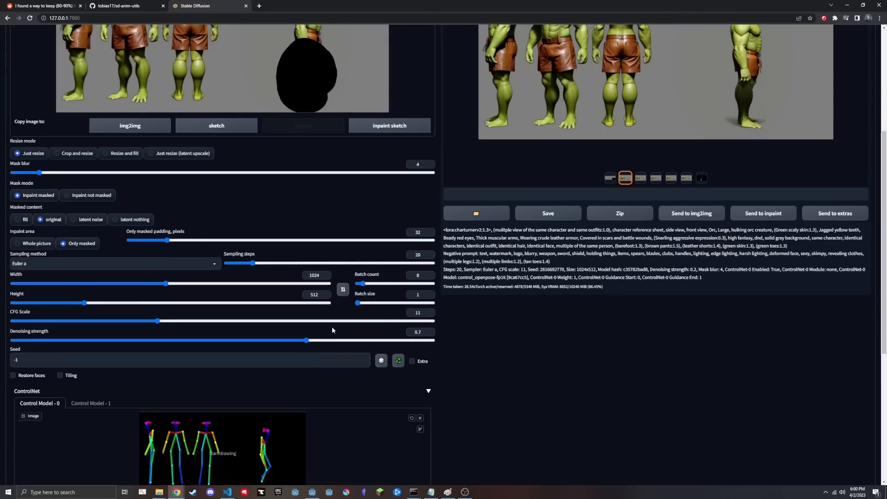
scroll(332, 330, "up", 1)
left_click_drag(363, 318, 360, 322)
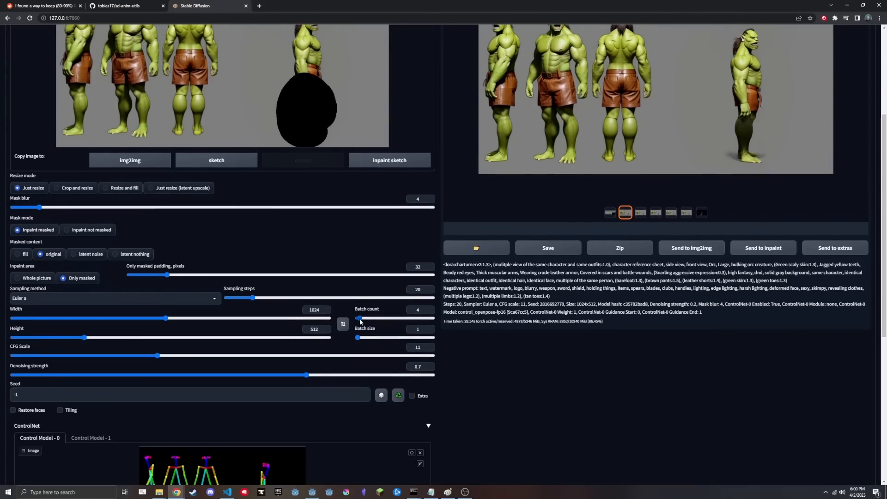
scroll(361, 322, "up", 4)
left_click(816, 48)
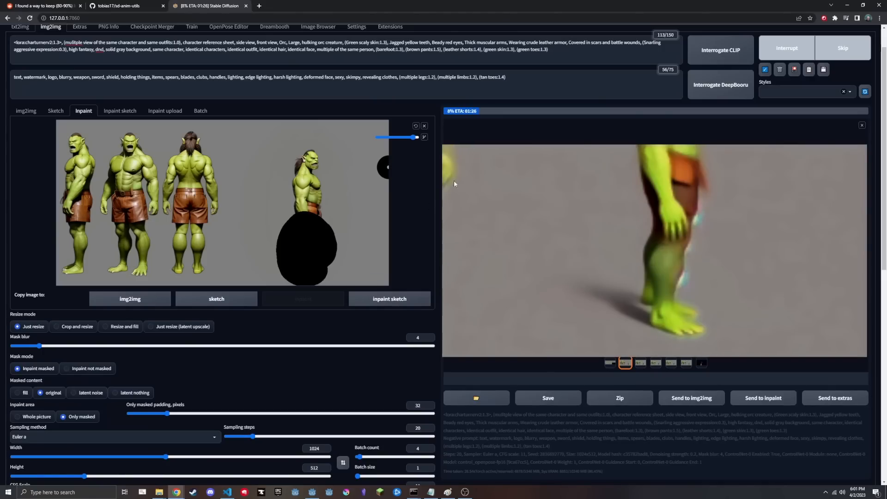
Change the inpaint area to Whole picture and generate the images again
scroll(25, 290, "down", 3)
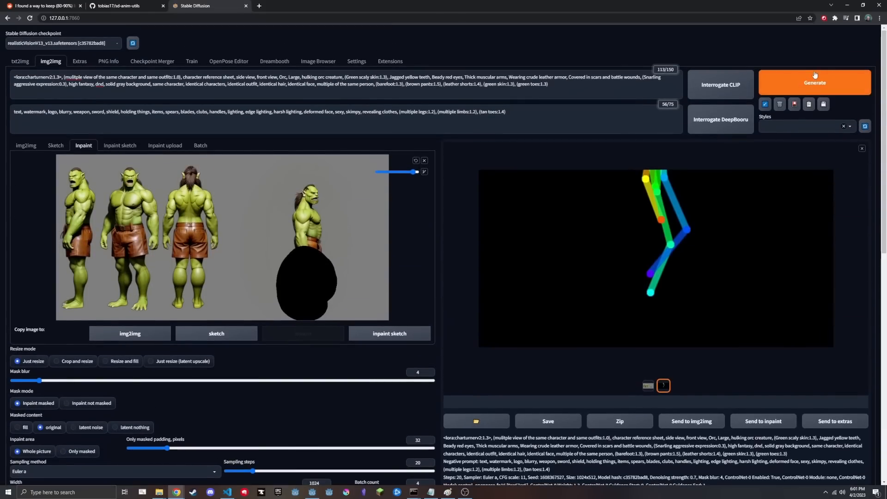
left_click(814, 77)
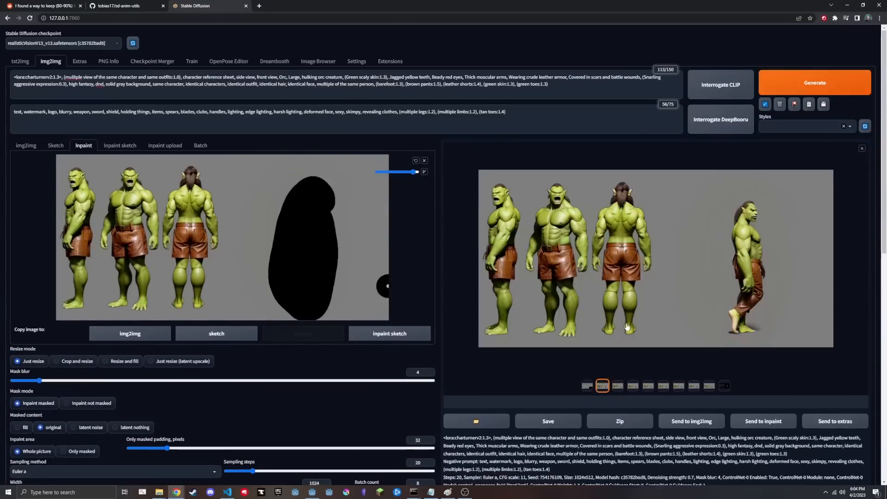
Enlarge the walking-orc result with the raised rear foot, copy the image, and paste it into a new Paint picture
left_click(657, 204)
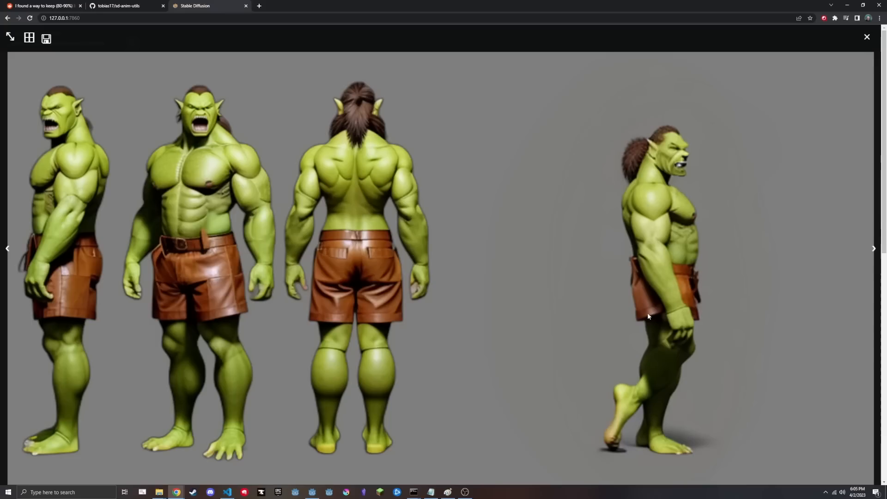
right_click(664, 365)
left_click(695, 387)
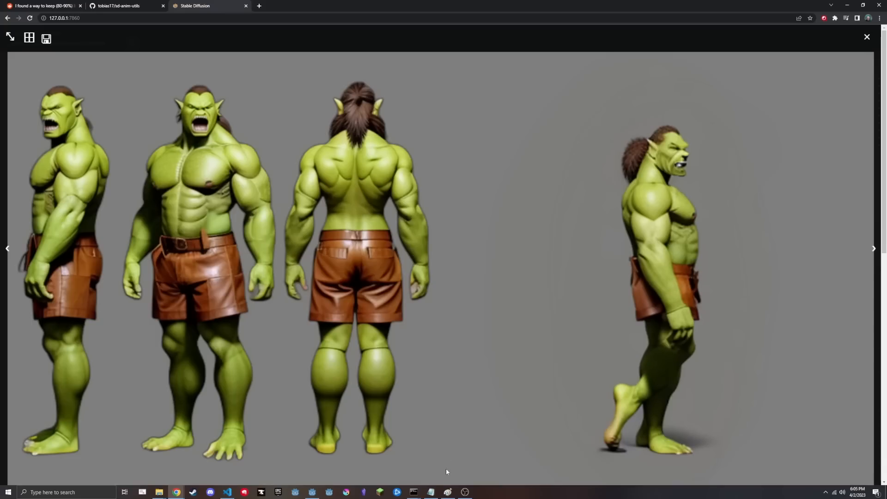
left_click(448, 492)
key("ctrl+n")
left_click(453, 245)
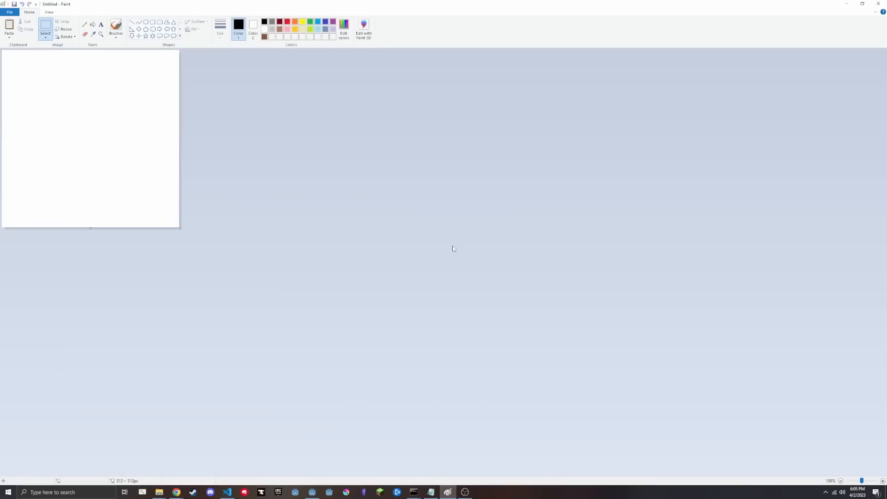
key("ctrl+v")
scroll(326, 193, "up", 1)
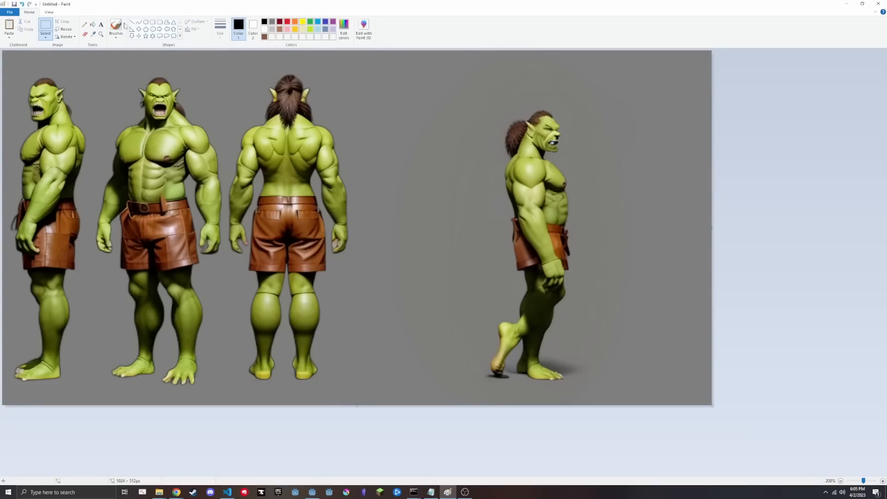
Sample the green of the leftmost orc's leg and paint a straight front leg over the walking orc
left_click(94, 35)
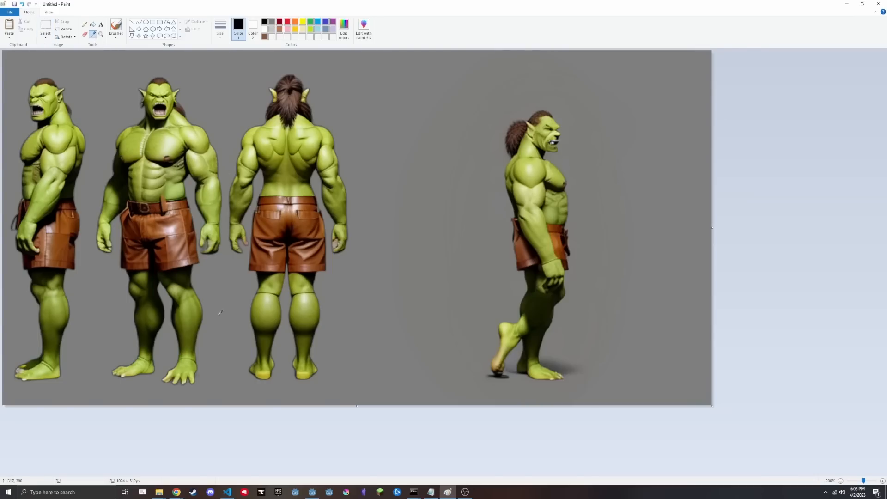
left_click(54, 308)
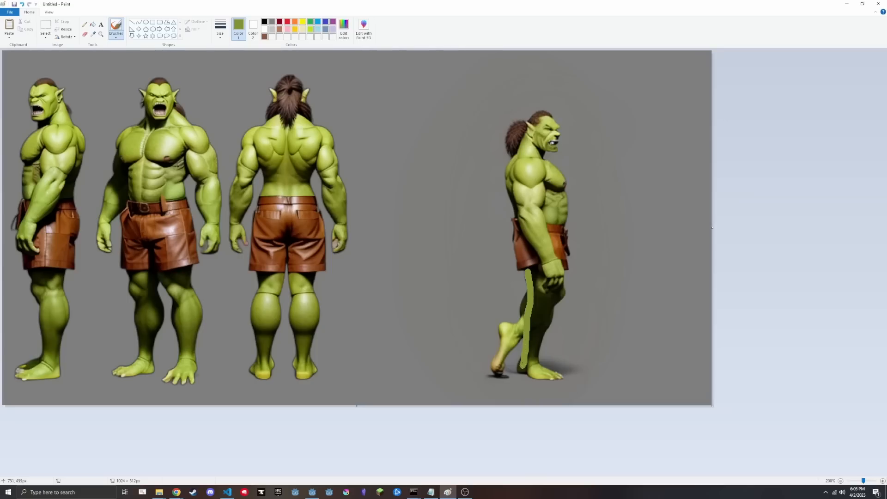
mouse_move(539, 331)
left_mouse_down()
mouse_move(543, 278)
mouse_move(538, 347)
left_mouse_up()
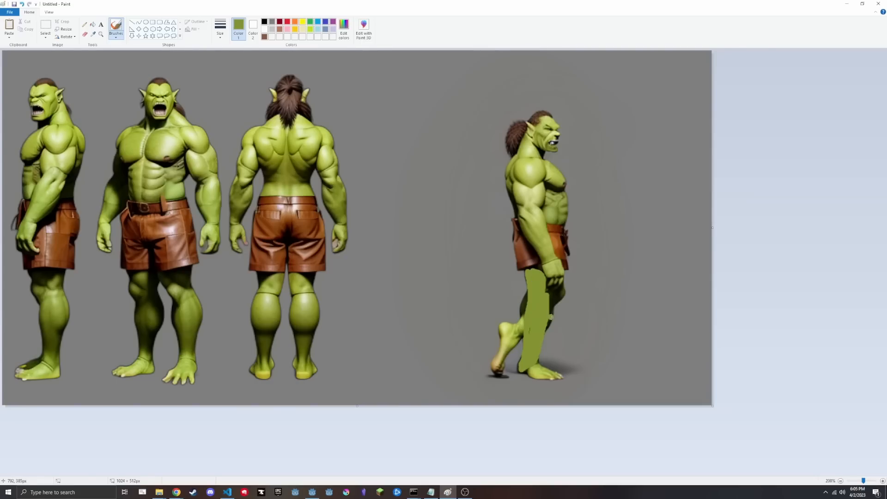
Try painting the walking orc's rear leg with a very dark green sampled from the front-view orc's shaded leg
left_click(93, 33)
left_click(148, 339)
left_click(92, 34)
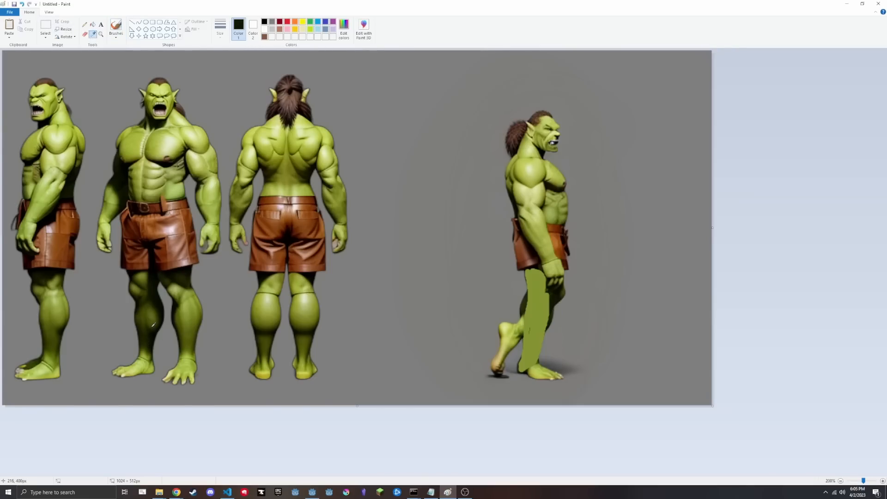
left_click(152, 326)
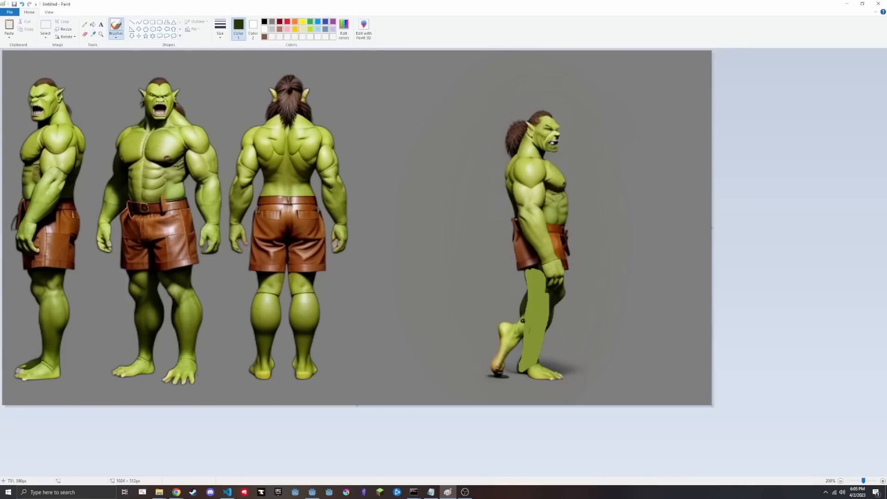
left_click_drag(522, 321, 510, 330)
key("ctrl+z")
Sample a medium dark green from the front-view orc's shin and paint the bent rear leg, using pose.png as reference
left_click(93, 34)
left_click(182, 338)
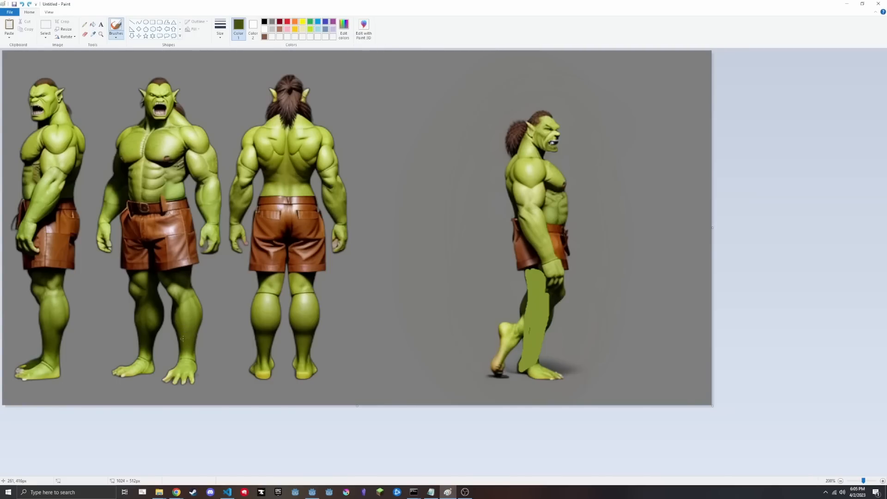
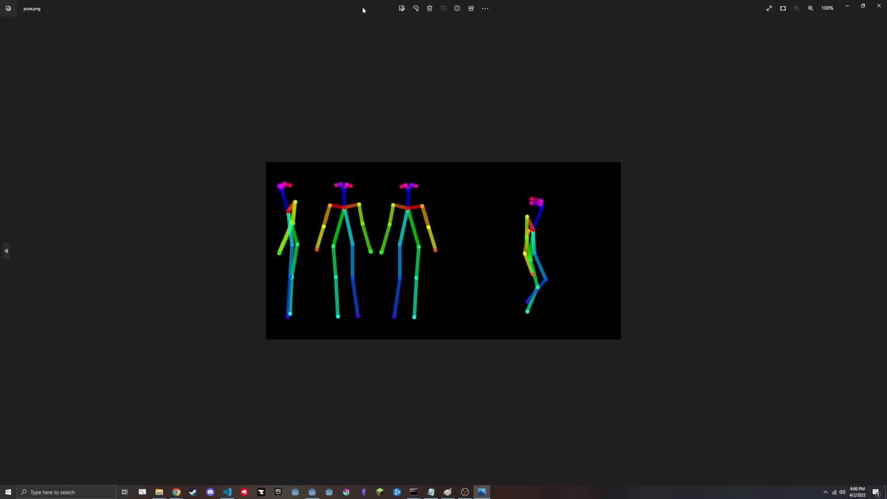
left_click_drag(362, 8, 0, 234)
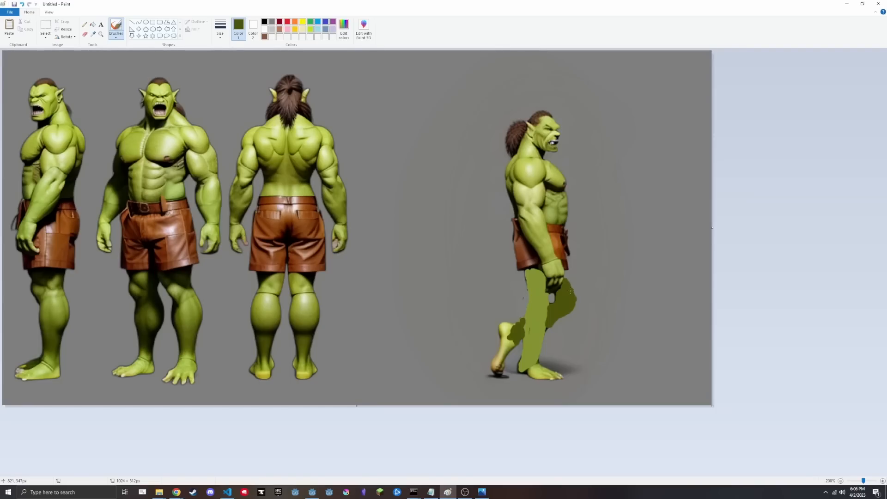
Replace the Stable Diffusion Inpaint image with the retouched Paint picture and mask the walking orc's legs afresh
key("ctrl+a")
key("alt+Tab")
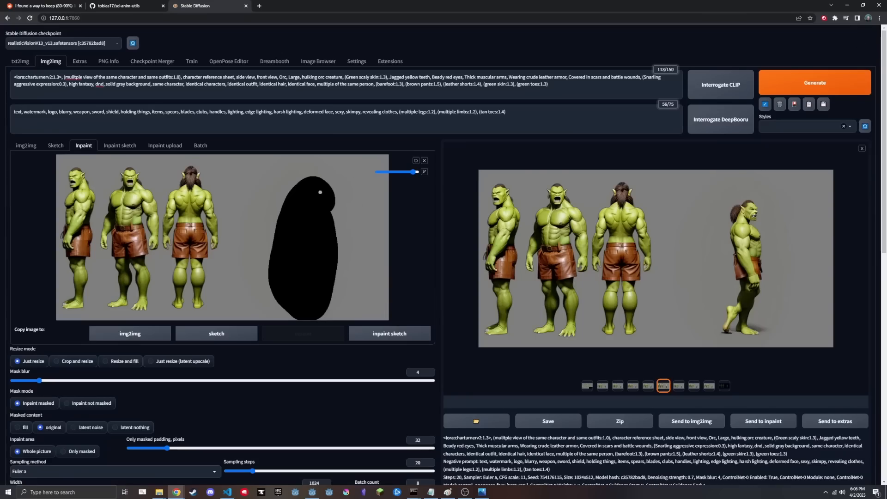
key("ctrl+v")
left_click(417, 161)
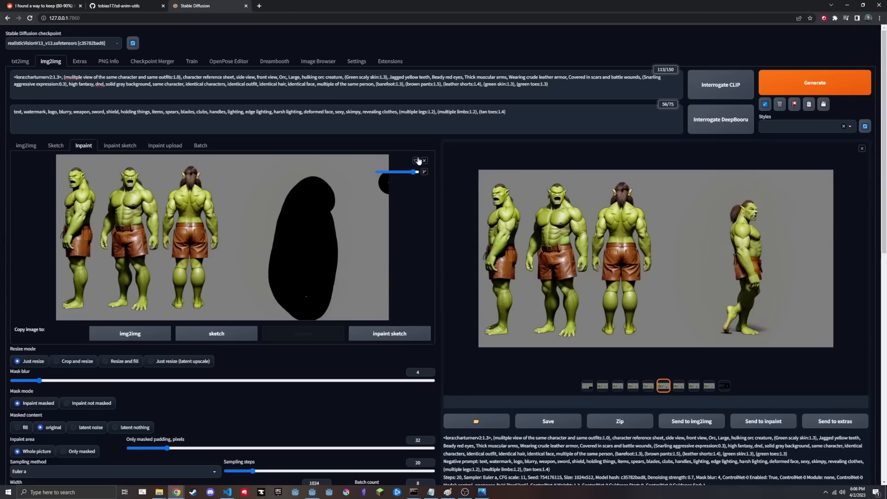
left_click(417, 161)
left_click_drag(314, 261, 290, 291)
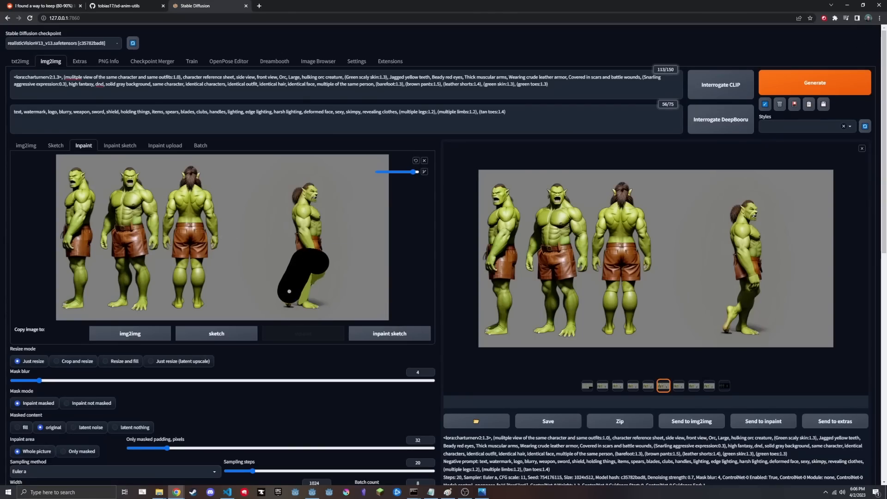
Set the denoising strength to 0.4 and generate new versions of the masked legs
scroll(300, 282, "down", 4)
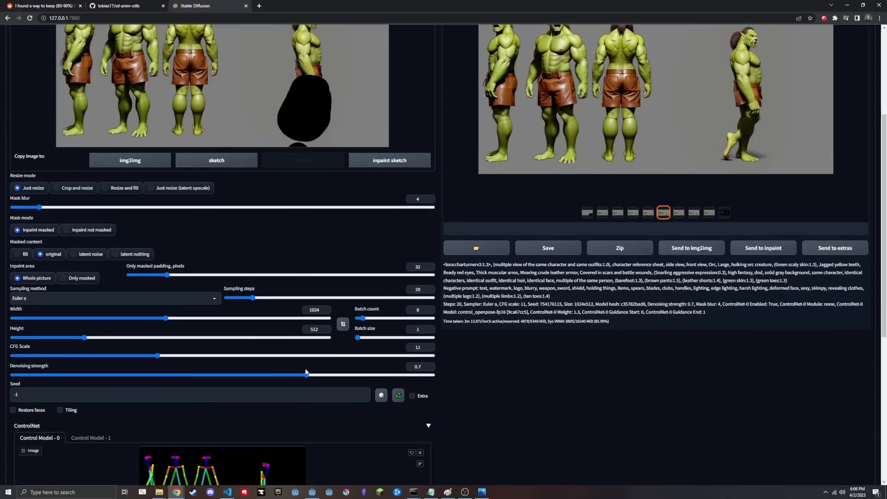
left_click_drag(305, 371, 207, 385)
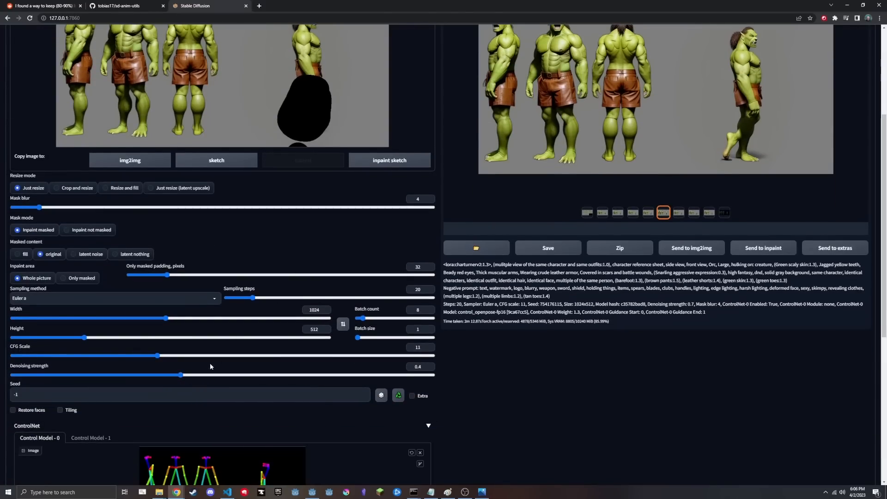
scroll(210, 362, "up", 4)
left_click(777, 82)
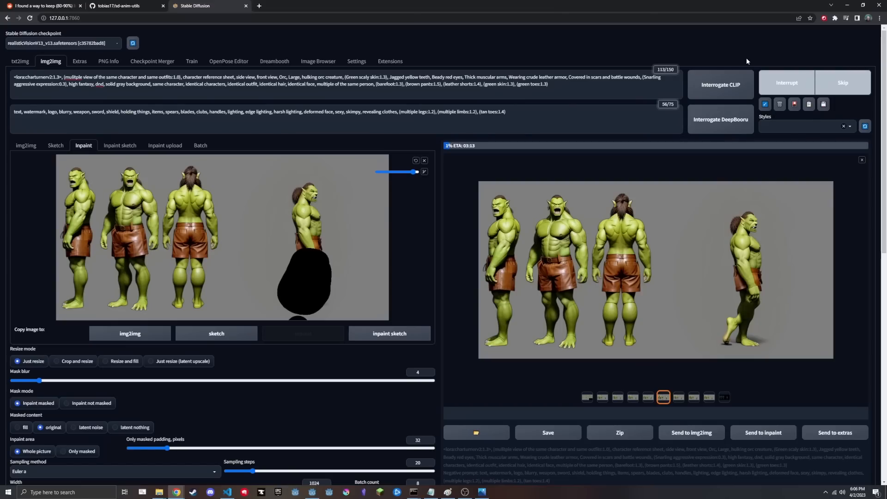
Check the inpainting settings, ControlNet pose and weight, and the live preview while the images generate
scroll(141, 484, "down", 7)
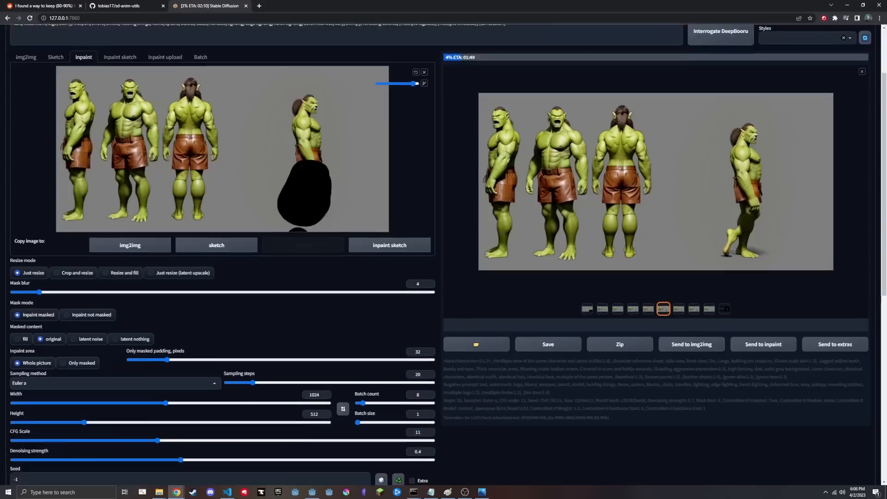
scroll(347, 344, "up", 5)
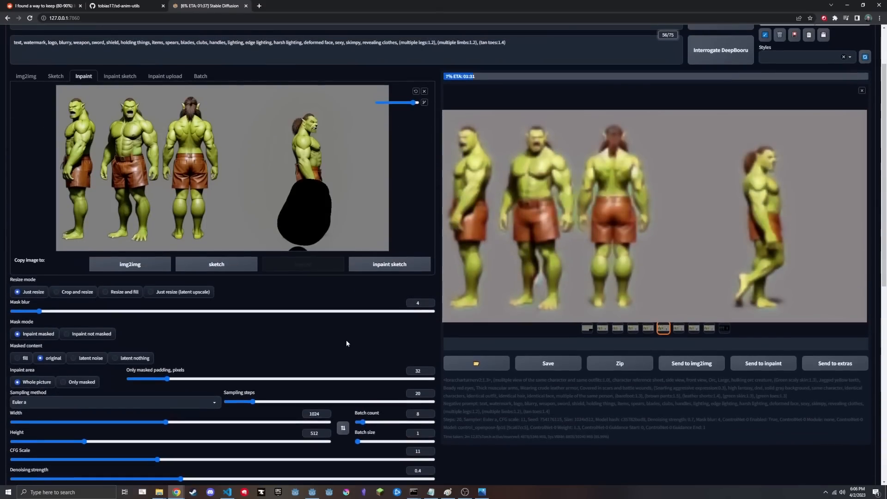
scroll(346, 343, "down", 5)
scroll(348, 342, "up", 5)
scroll(347, 341, "up", 2)
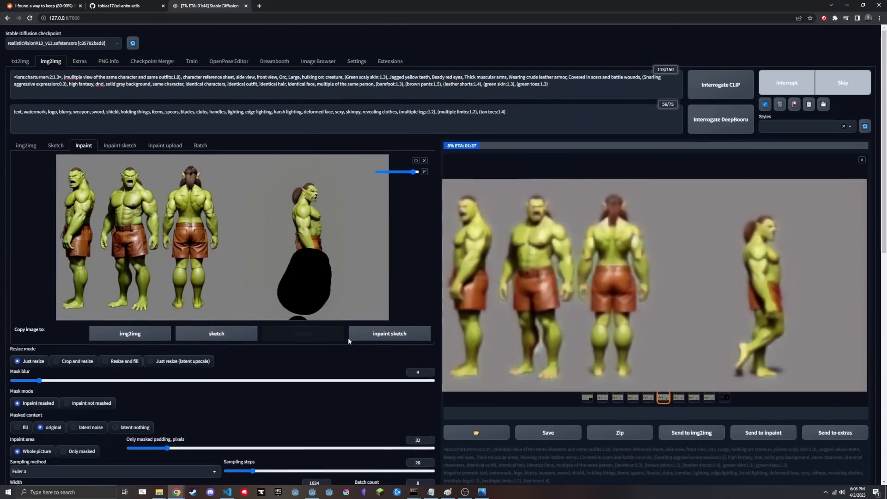
scroll(348, 337, "down", 3)
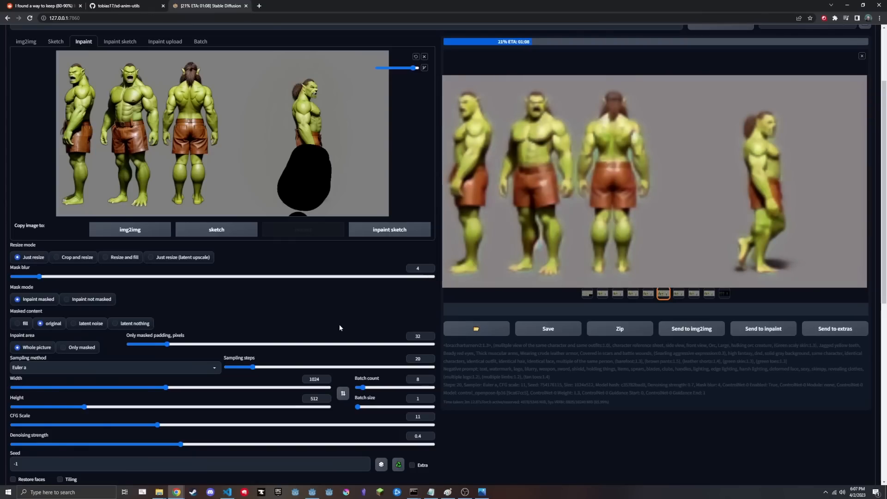
scroll(351, 309, "up", 1)
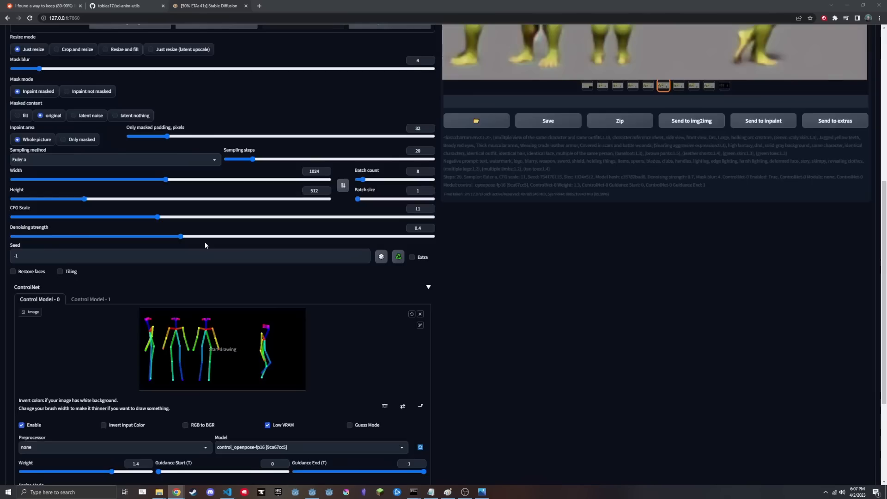
scroll(227, 230, "up", 3)
scroll(559, 225, "down", 3)
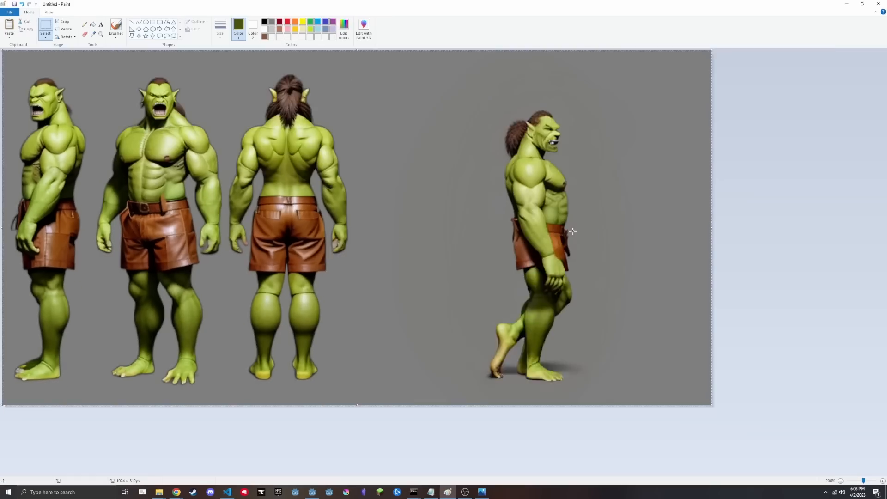
Inspect the walking orc's finished legs and copy output image 00131 from img2img-images into the walk1 workspace folder
scroll(444, 231, "up", 3)
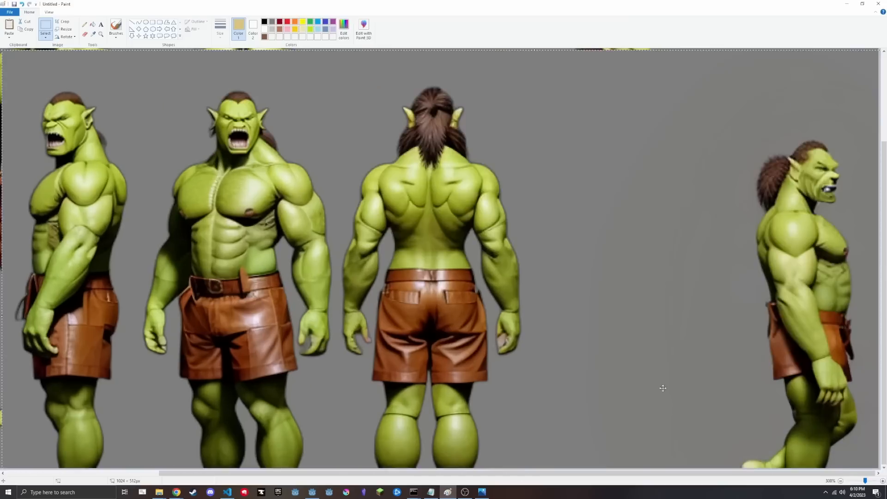
scroll(444, 231, "up", 3)
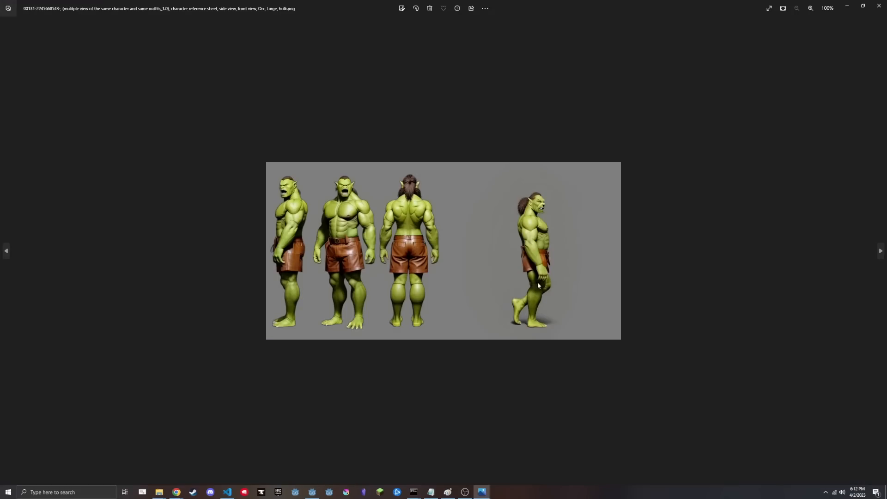
scroll(538, 286, "up", 5)
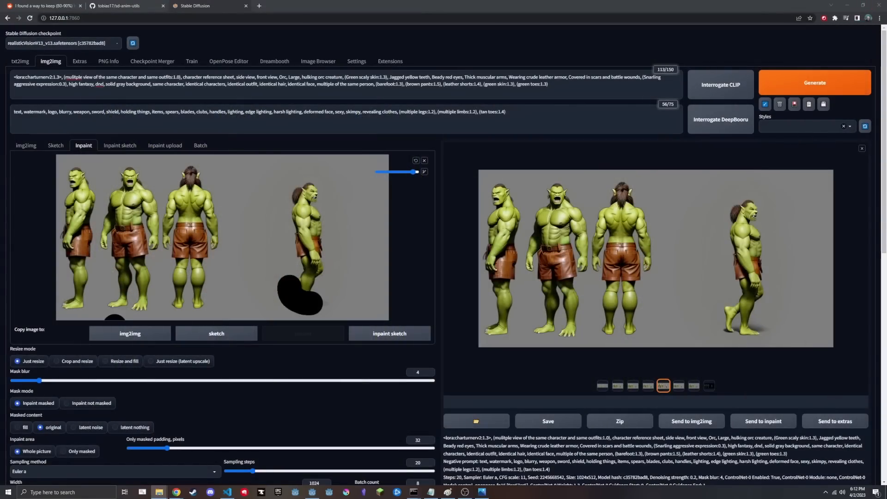
left_click_drag(0, 139, 398, 60)
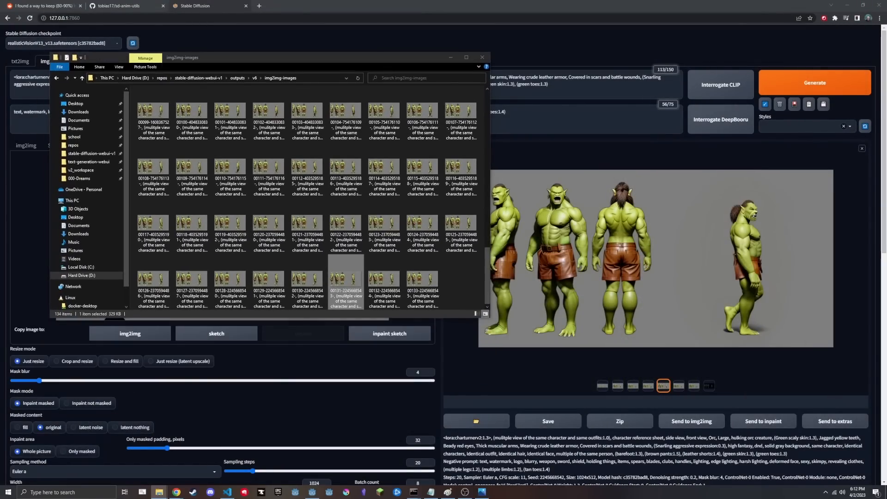
left_click_drag(0, 203, 678, 185)
left_click_drag(344, 280, 626, 259)
left_click_drag(664, 299, 452, 234)
left_click(619, 279)
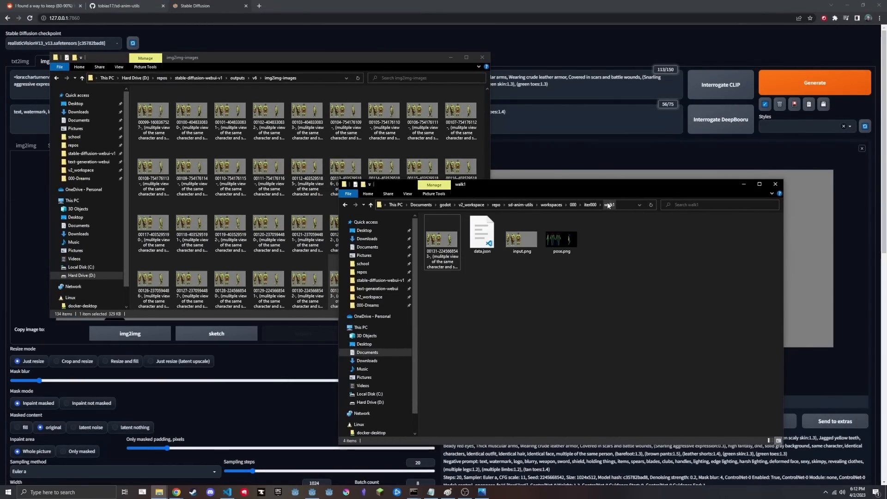
Open the walk2 folder of iter000 and return to the ControlNet pose settings in Stable Diffusion
left_click(590, 205)
double_click(439, 240)
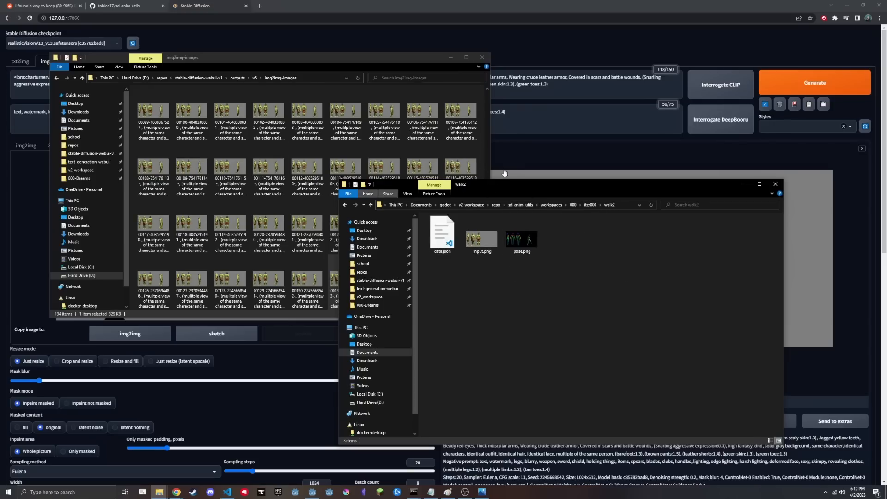
left_click_drag(409, 59, 0, 76)
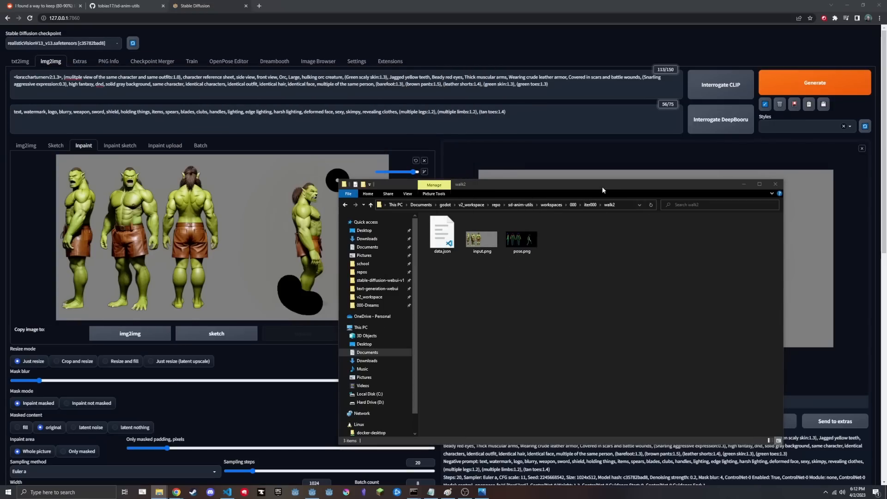
left_click_drag(603, 188, 0, 213)
scroll(272, 221, "down", 9)
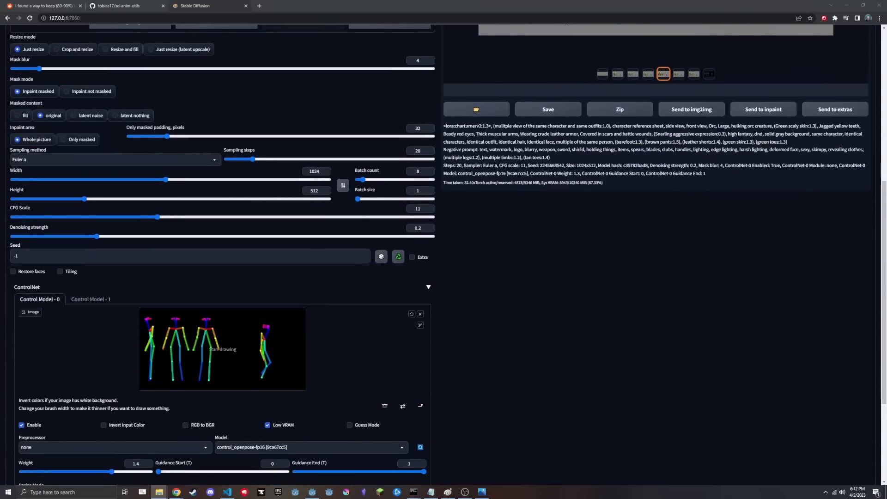
Undo the inpaint mask stroke over the right-hand orc's feet and check the ControlNet pose settings
scroll(588, 243, "up", 5)
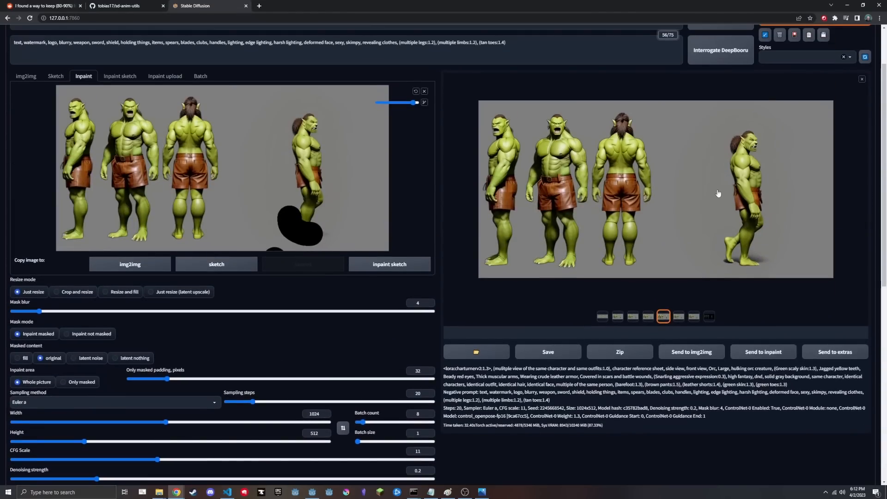
left_click(416, 91)
scroll(369, 176, "down", 7)
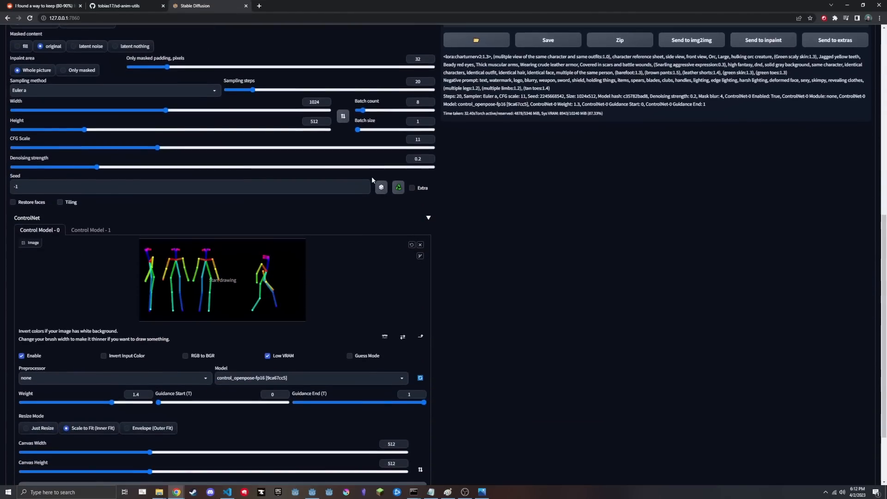
scroll(372, 176, "up", 4)
scroll(374, 180, "down", 3)
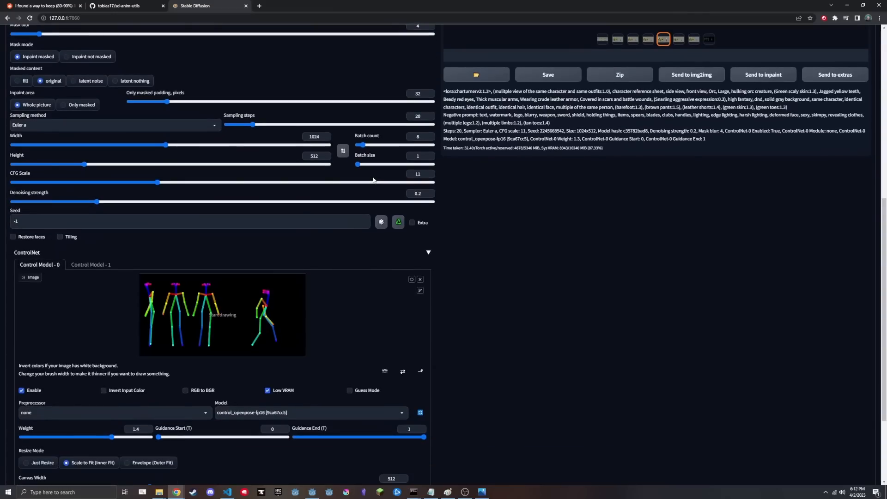
scroll(374, 180, "up", 4)
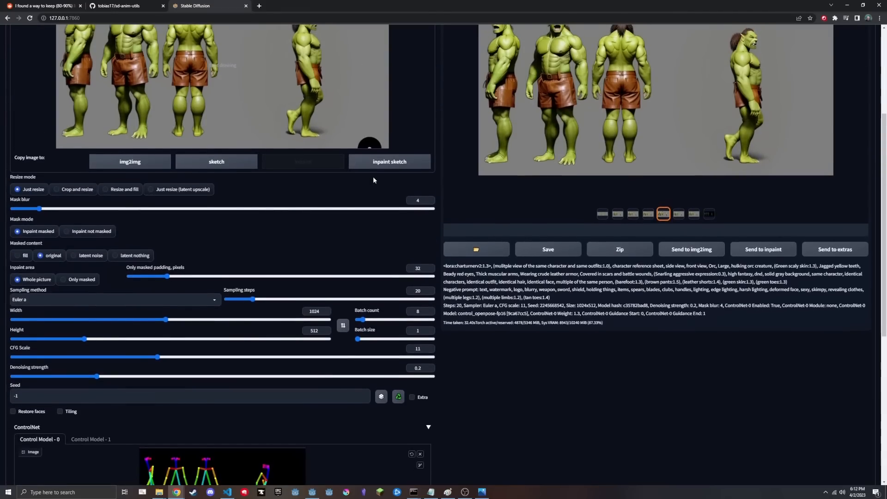
Open the selected generated orc result at full size, copy the image and close the enlarged view
scroll(373, 176, "up", 3)
left_click(654, 205)
right_click(654, 205)
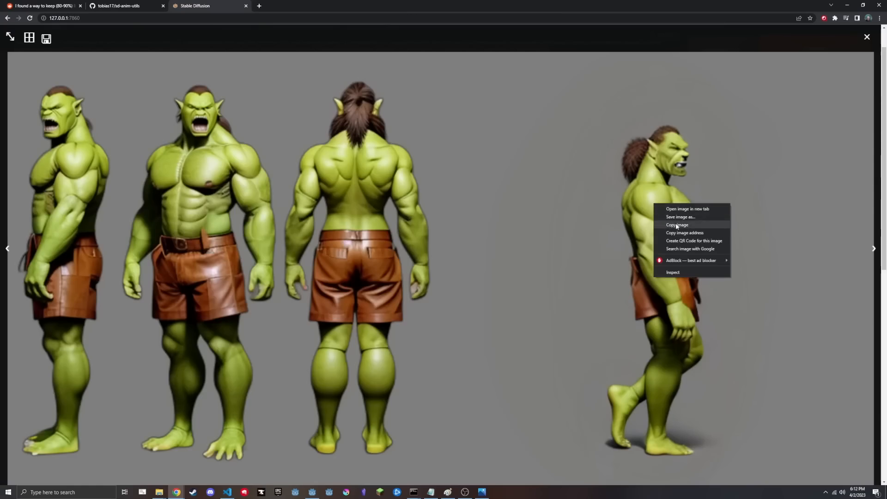
left_click(676, 224)
left_click(866, 37)
View the stick-figure walking pose in pose.png with Photos and move its window out of the way
scroll(594, 237, "down", 8)
scroll(594, 237, "up", 7)
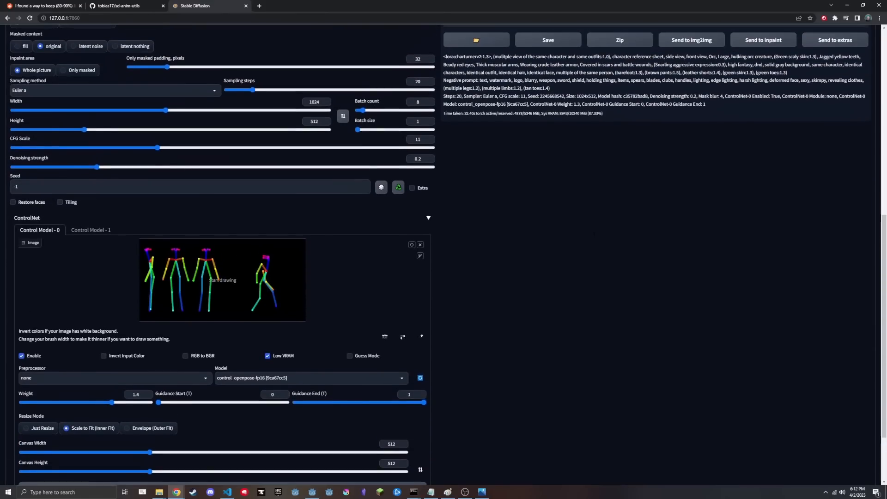
scroll(595, 236, "down", 4)
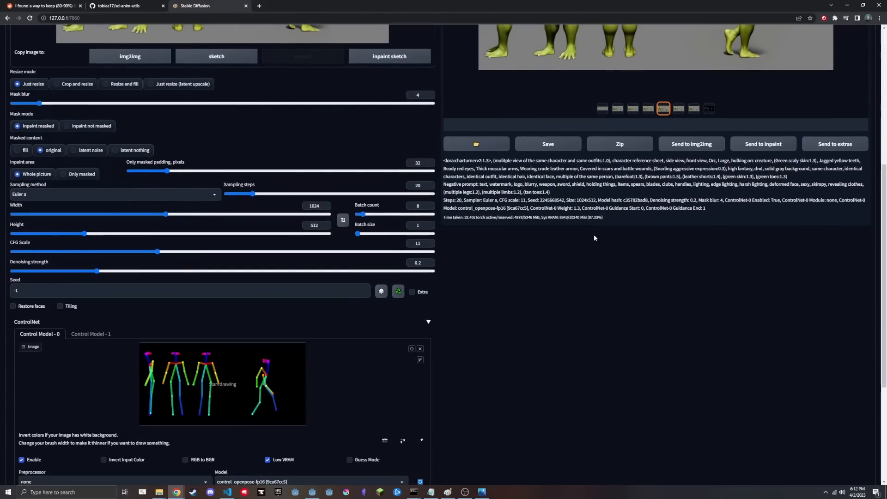
left_click(473, 492)
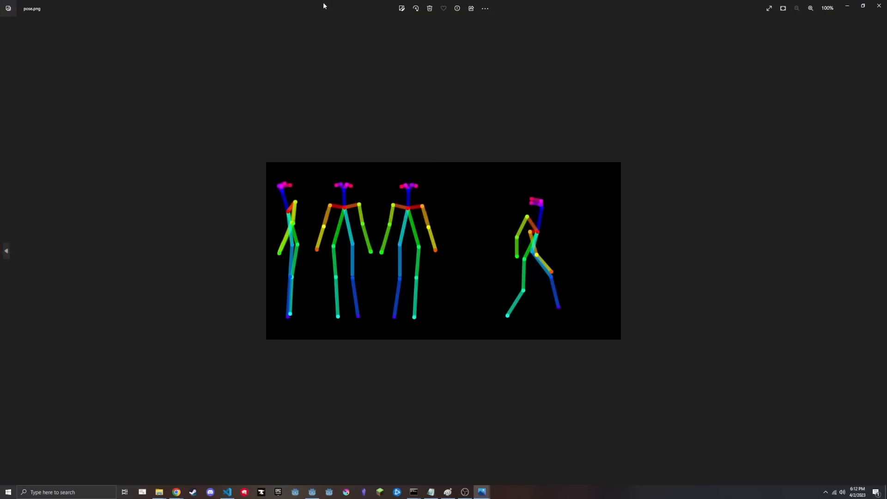
left_click_drag(324, 6, 1, 19)
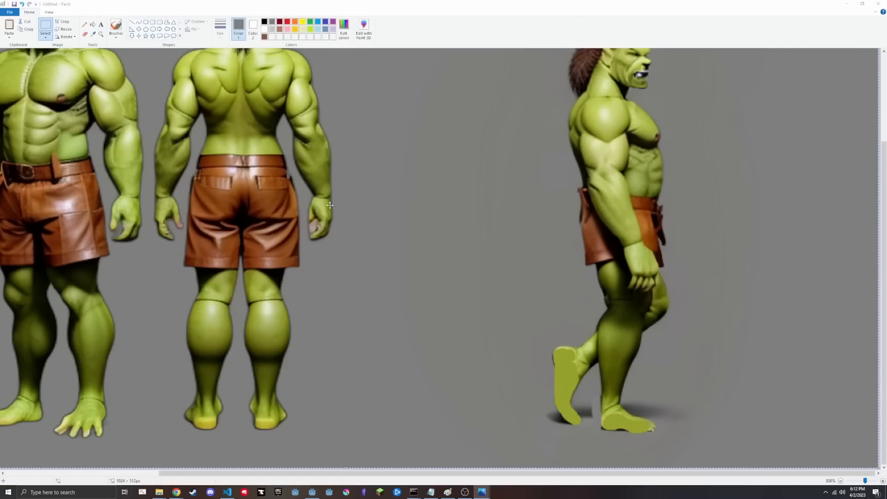
Paste the copied orc image over the Paint canvas and repaint the walking orc's rear leg green with its foot repositioned
scroll(374, 225, "down", 1, "ctrl")
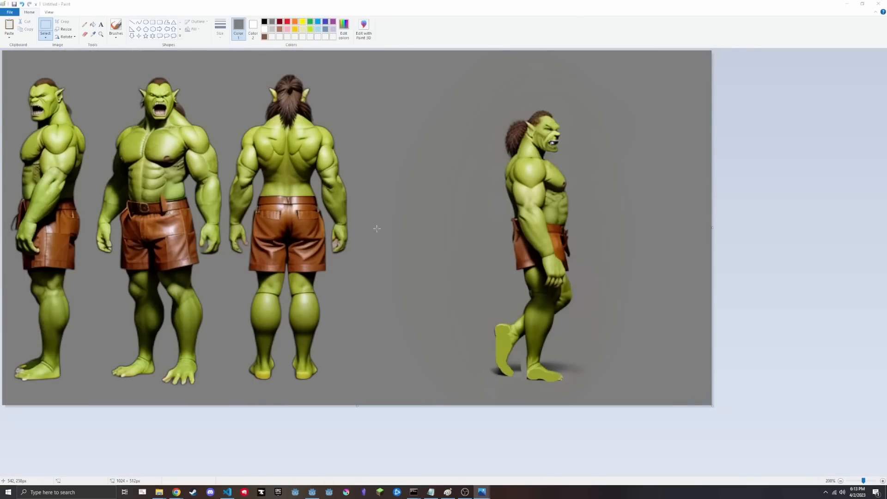
key("ctrl+v")
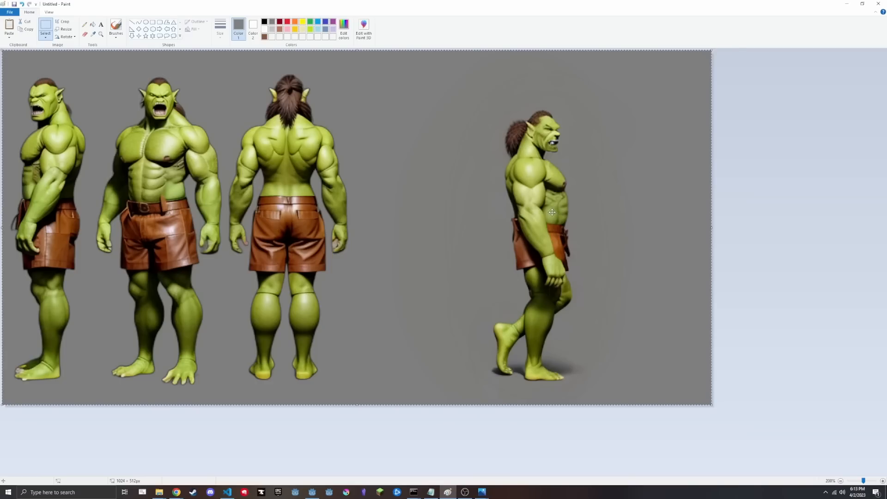
left_click(116, 27)
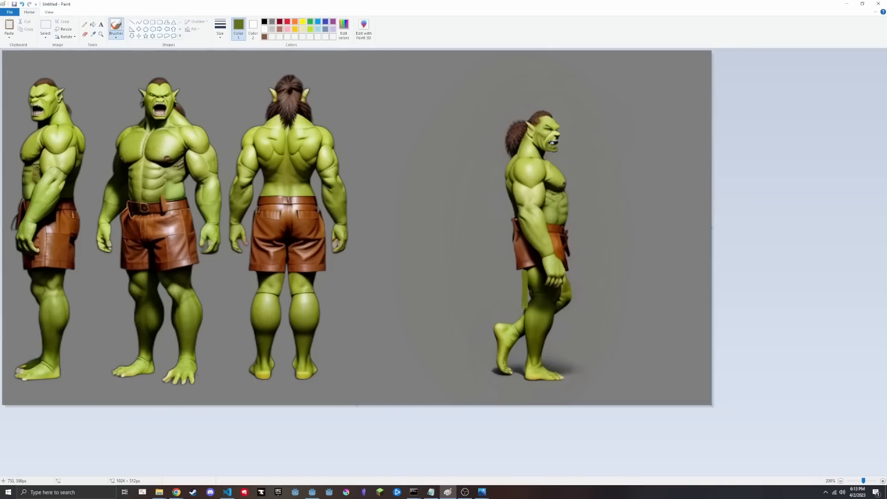
left_click_drag(530, 314, 507, 355)
left_click(45, 27)
mouse_move(545, 370)
left_mouse_down()
mouse_move(515, 369)
mouse_move(547, 326)
left_mouse_up()
Paint the walking orc's front leg stretched forward in dark green and place a copied foot at its end
left_click(116, 27)
left_click(93, 35)
left_click_drag(571, 284, 614, 354)
left_click_drag(565, 306, 554, 319)
left_click(45, 27)
left_click_drag(514, 370, 618, 361)
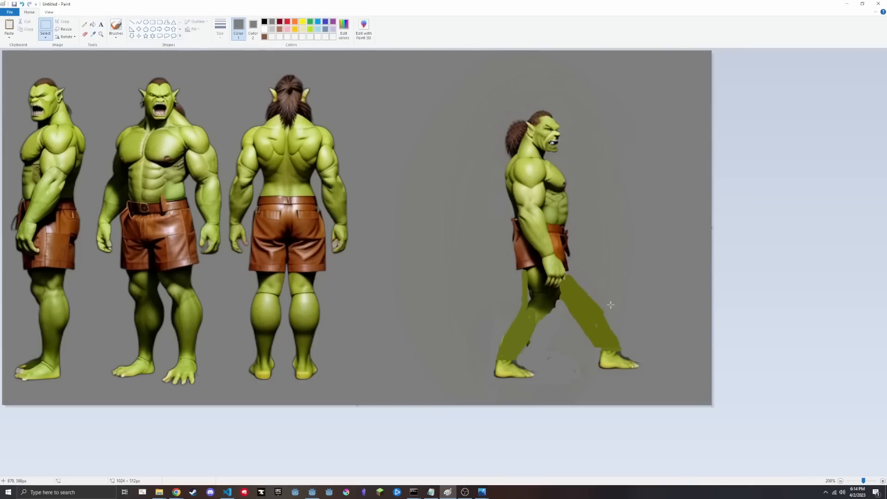
Rework the walking orc's arms, moving the near hand forward and painting the other arm light green behind the torso
left_click_drag(546, 249, 564, 250)
left_click(116, 27)
left_click_drag(511, 162, 499, 250)
left_click_drag(538, 215, 582, 272)
mouse_move(528, 239)
left_mouse_down()
mouse_move(547, 249)
mouse_move(555, 314)
left_mouse_up()
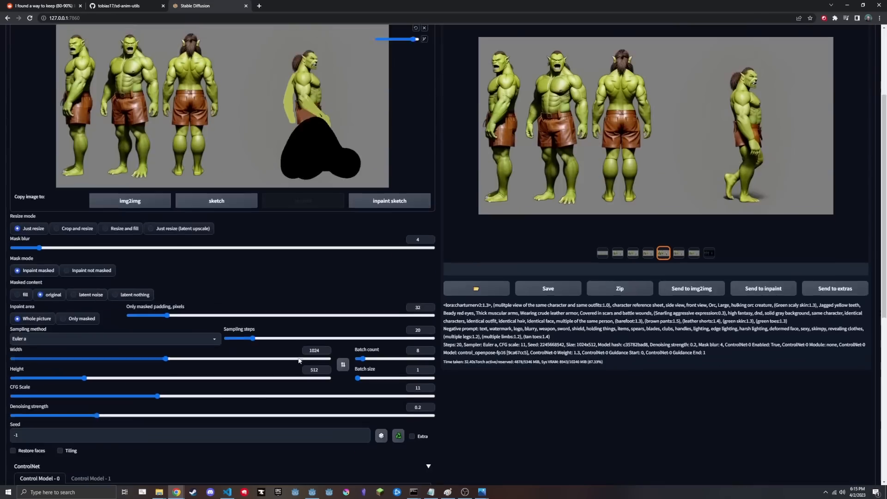
Send a chosen Stable Diffusion result to inpaint and generate a new batch with the orc's upper body masked
scroll(470, 136, "up", 5)
scroll(681, 231, "down", 3)
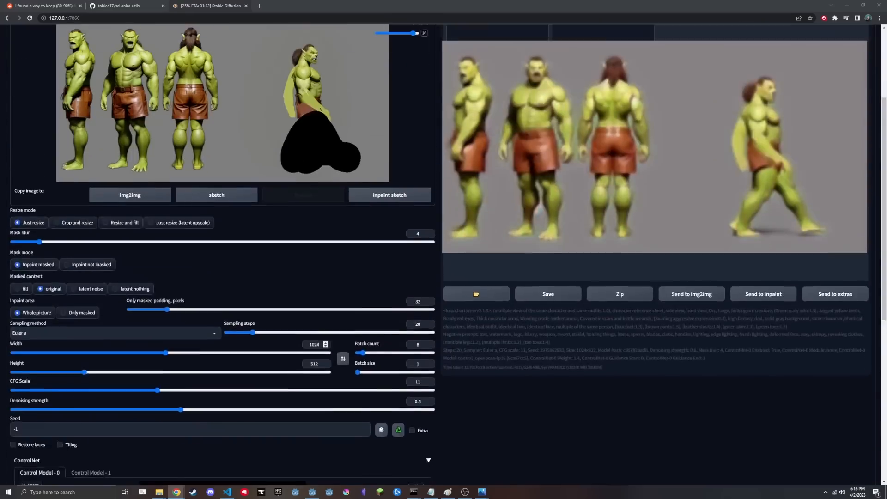
scroll(723, 214, "up", 3)
left_click(787, 83)
left_click(708, 208)
left_click(763, 433)
left_click_drag(306, 192, 326, 255)
left_click(815, 83)
scroll(681, 157, "down", 3)
scroll(575, 171, "up", 3)
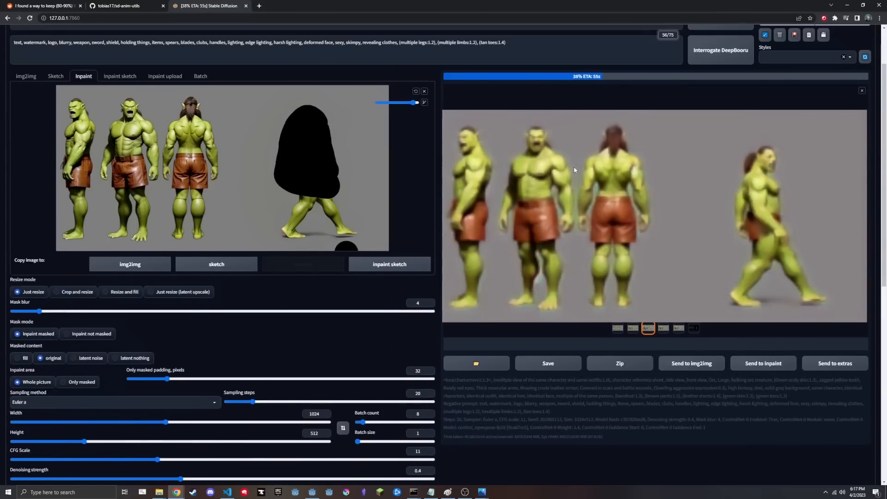
Interrupt the batch, send another result to inpaint and regenerate with the entire walking orc masked
left_click(787, 83)
left_click(814, 208)
left_click(763, 421)
left_click_drag(309, 201, 314, 287)
left_click(814, 83)
scroll(428, 256, "down", 3)
scroll(429, 256, "up", 2)
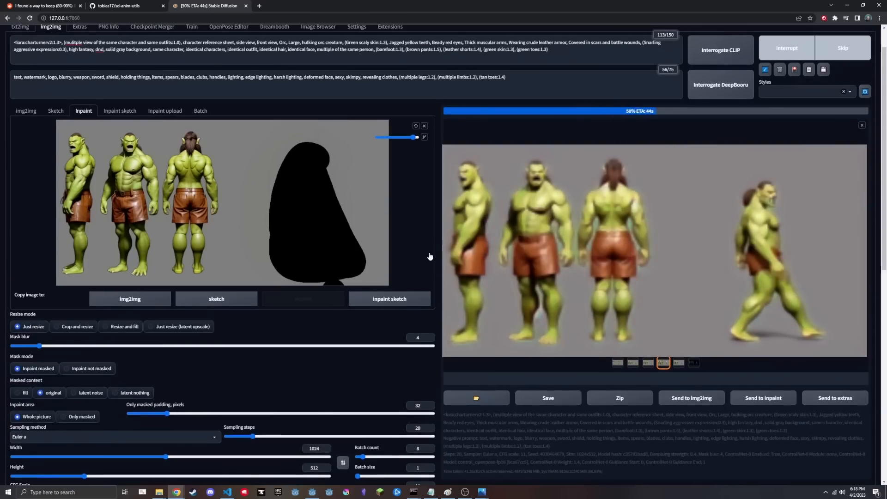
Send a better result to inpaint, mask the walking orc again and generate with denoising strength 0.2
left_click(634, 326)
left_click(634, 327)
left_click(763, 386)
left_click_drag(305, 95, 342, 199)
left_click_drag(181, 444, 96, 444)
scroll(462, 277, "up", 3)
left_click(815, 83)
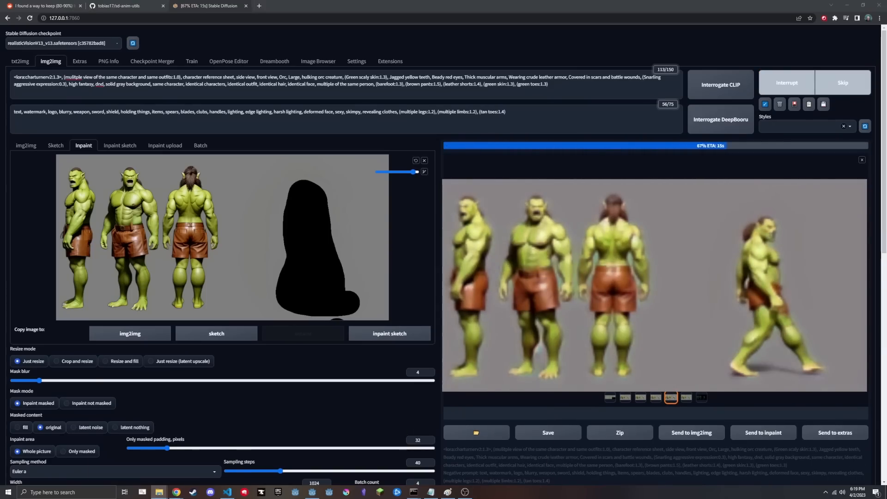
Open the finished stride result at full size and paste its copy into Paint
left_click(633, 386)
left_click(679, 385)
key("alt+Tab")
left_click_drag(402, 288, 580, 297)
key("alt+Tab")
left_click(656, 259)
key("alt+Tab")
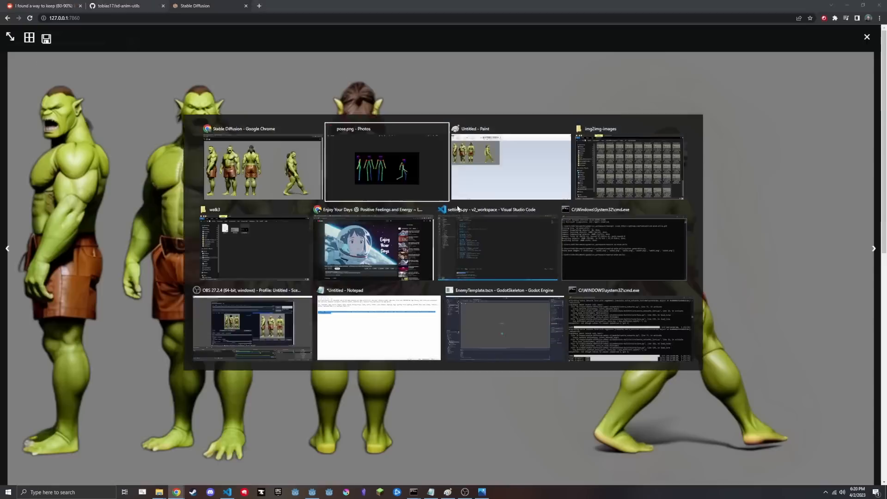
key("ctrl+v")
Move the walking orc's rear lower leg into the new pose and paint its thigh and foot green
left_click_drag(478, 396, 572, 297)
left_click_drag(527, 342, 506, 325)
left_click(116, 27)
left_click_drag(480, 346, 493, 352)
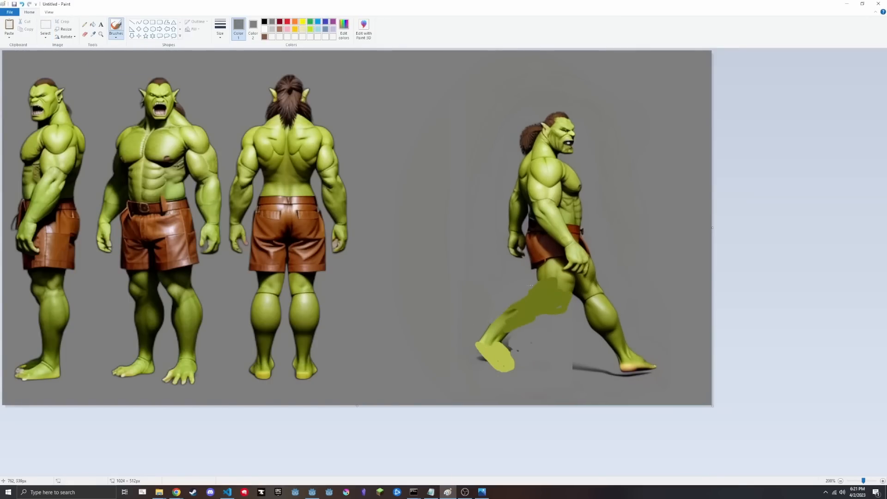
Repaint the front leg straight down in sampled green, move its foot beneath it and cover the old leg with gray
left_click(93, 34)
left_click_drag(591, 282, 589, 342)
left_click(45, 25)
left_click_drag(661, 381, 601, 350)
left_click_drag(633, 365, 601, 365)
left_click(116, 26)
left_click_drag(603, 296, 617, 342)
Paint the near arm reaching forward in light green, patch the shorts brown and select the rear arm area
left_click_drag(558, 174, 582, 225)
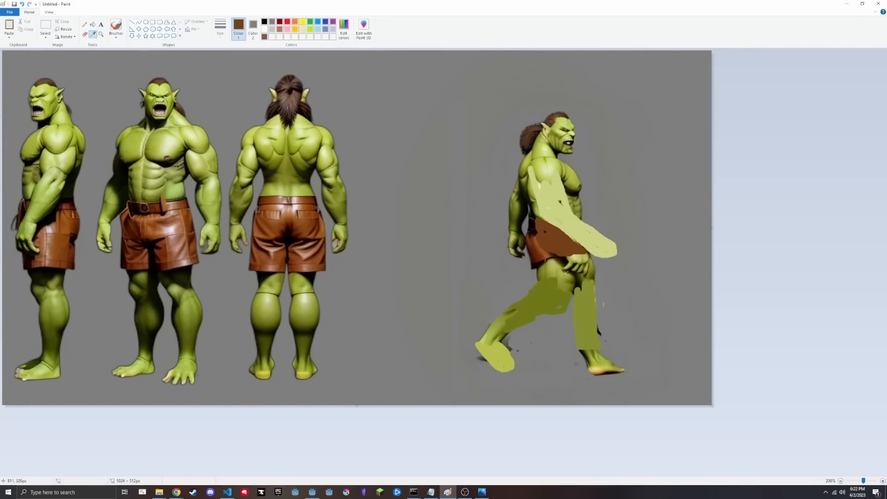
left_click(564, 277)
left_click(116, 26)
left_click_drag(580, 268, 580, 277)
left_click(45, 25)
left_click_drag(486, 193, 524, 260)
Switch to Stable Diffusion, mask the whole repainted walking orc and generate a batch
key("alt+Tab")
left_click_drag(318, 199, 320, 296)
left_click(815, 82)
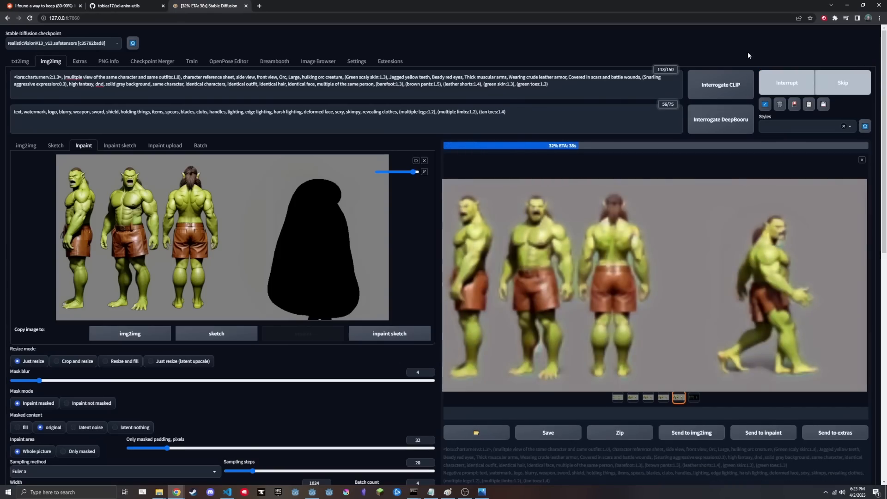
Lower the denoising strength to 0.4 and generate another batch of the masked walking orc
scroll(195, 370, "down", 5)
left_click_drag(222, 376, 179, 376)
scroll(663, 277, "up", 4)
left_click(663, 363)
left_click(801, 44)
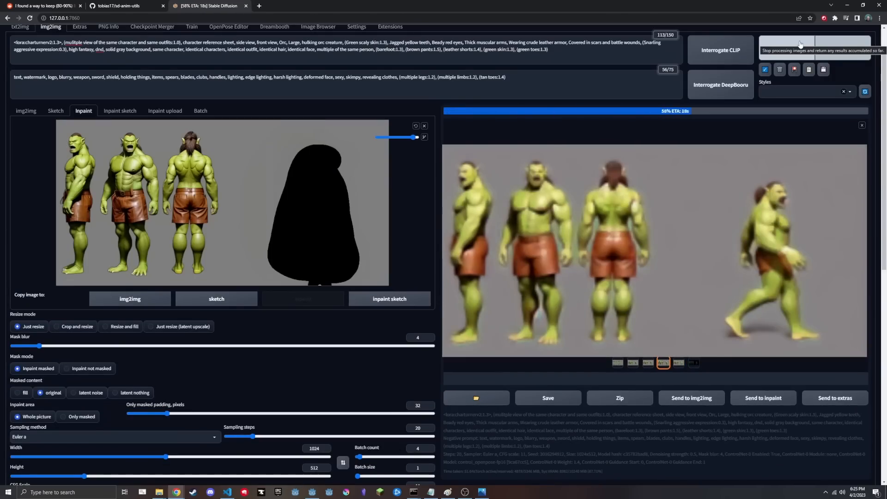
Send the chosen forward-reaching orc result to inpaint, mask its body and legs, and regenerate
left_click(649, 350)
left_click(764, 387)
left_click_drag(283, 254, 319, 231)
left_click(775, 54)
scroll(775, 54, "up", 1)
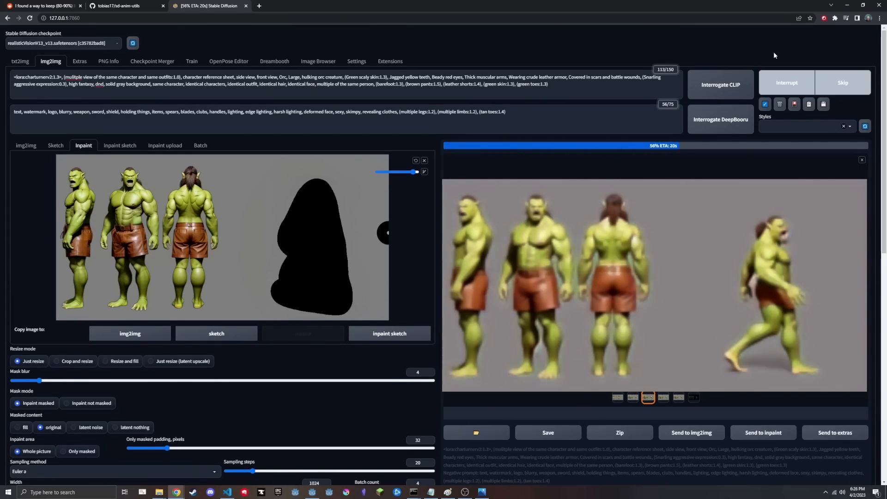
Compare the result with the pose reference, send a chosen image to inpaint and regenerate only its masked feet
left_click(647, 278)
key("alt+Tab")
key("alt+Tab")
left_click(621, 332)
left_click(764, 398)
left_click_drag(284, 262, 288, 262)
left_click_drag(338, 268, 341, 268)
left_click(815, 48)
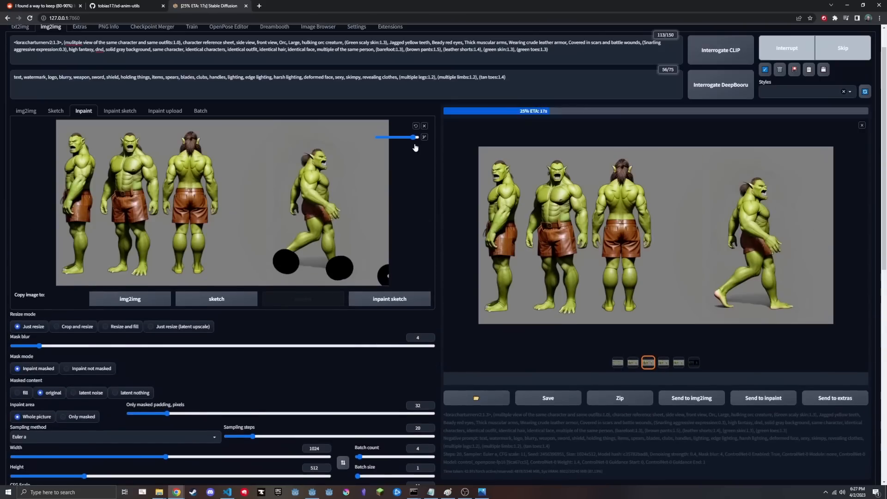
Select a finished result with corrected feet and switch to Paint to edit the image there
left_click(679, 351)
scroll(428, 251, "down", 7)
scroll(428, 252, "up", 7)
left_click(447, 492)
scroll(700, 421, "up", 1)
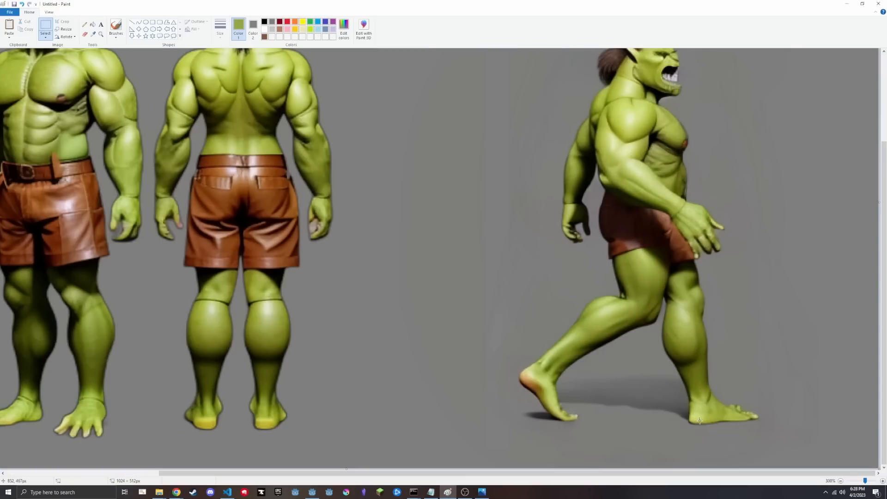
Paint a bent, raised front thigh in green and move the lower legs and feet under the walking orc's body
left_click(116, 28)
left_click_drag(672, 250, 710, 331)
left_click(46, 28)
left_click_drag(505, 313, 662, 433)
left_click_drag(577, 358, 665, 358)
left_click_drag(693, 393, 755, 418)
Touch up the shorts and torso, and paint the near arm hanging down in light green
left_click_drag(677, 277, 693, 325)
mouse_move(629, 254)
left_mouse_down()
mouse_move(670, 296)
mouse_move(647, 287)
left_mouse_up()
scroll(647, 287, "up", 3)
left_click_drag(587, 278, 592, 370)
left_click_drag(638, 324, 707, 291)
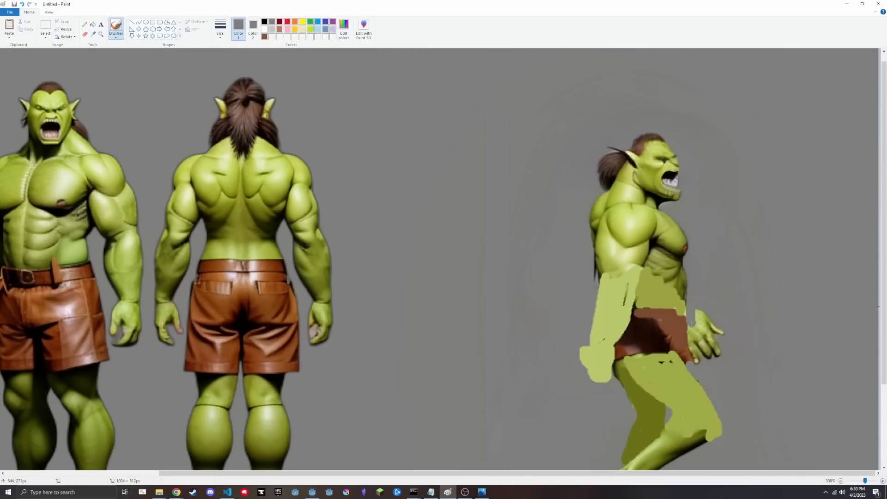
Switch to Stable Diffusion, generate a batch with the bent-knee orc masked and open one of the results
left_click(177, 492)
scroll(428, 251, "up", 7)
left_click(785, 83)
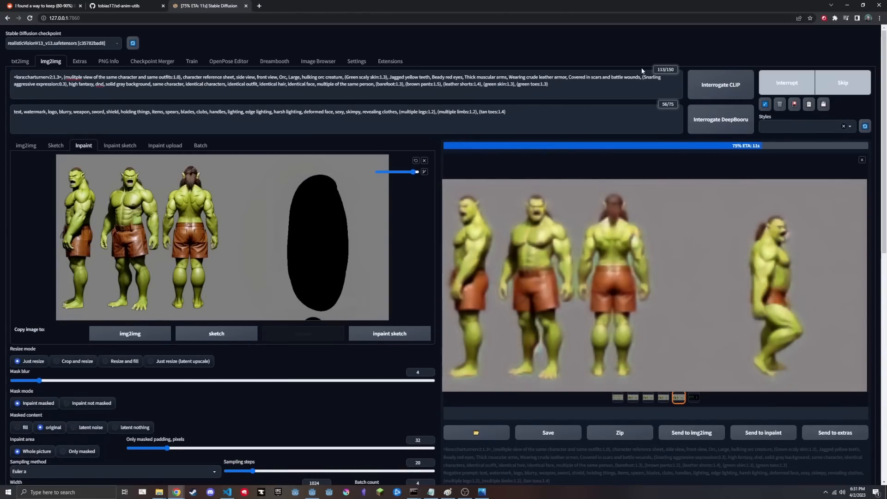
left_click(673, 311)
left_click(672, 311)
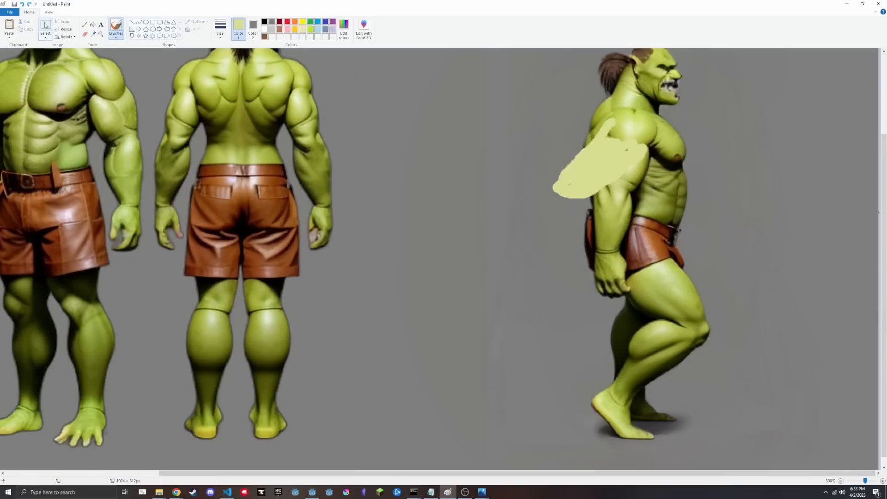
Move the near hand behind the walking orc in Paint and rework the arm, torso and legs into a stride
left_click(45, 25)
left_click_drag(593, 196, 631, 297)
left_click_drag(612, 245, 574, 244)
mouse_move(652, 163)
left_mouse_down()
mouse_move(609, 214)
mouse_move(617, 271)
left_mouse_up()
mouse_move(681, 272)
left_mouse_down()
mouse_move(731, 375)
mouse_move(776, 434)
left_mouse_up()
mouse_move(617, 326)
left_mouse_down()
mouse_move(602, 418)
mouse_move(619, 332)
mouse_move(637, 433)
left_mouse_up()
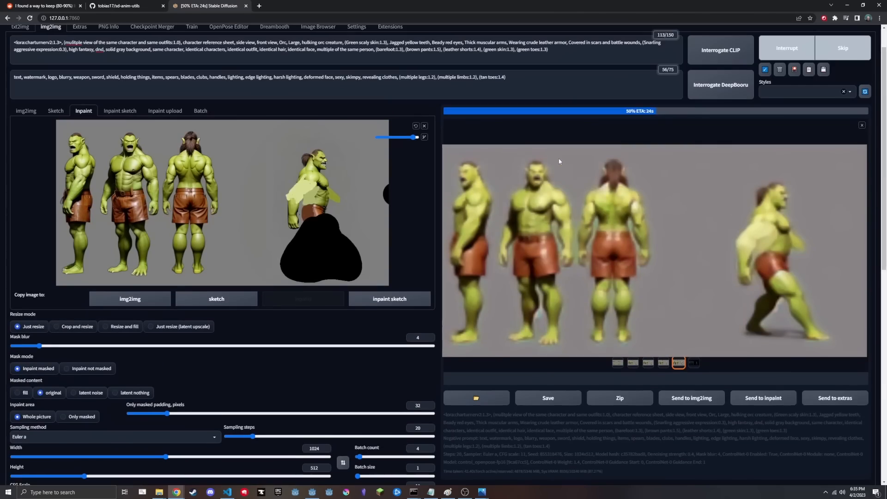
Review the Stable Diffusion stride results and open a finished one at full size to copy the image
scroll(395, 211, "down", 5)
scroll(401, 250, "up", 4)
left_click(725, 281)
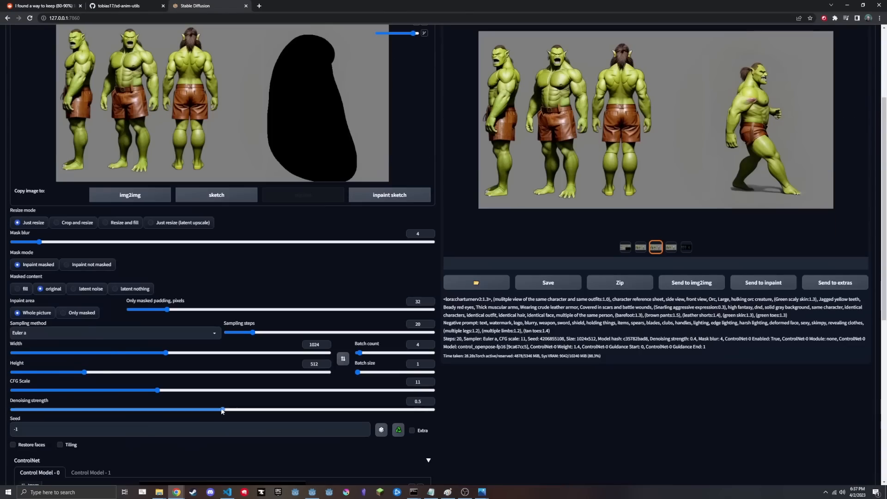
scroll(691, 46, "up", 3)
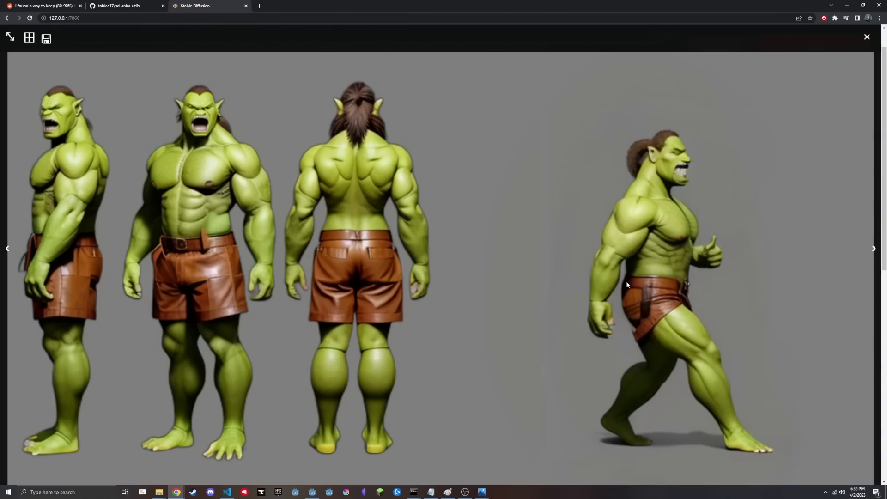
right_click(702, 199)
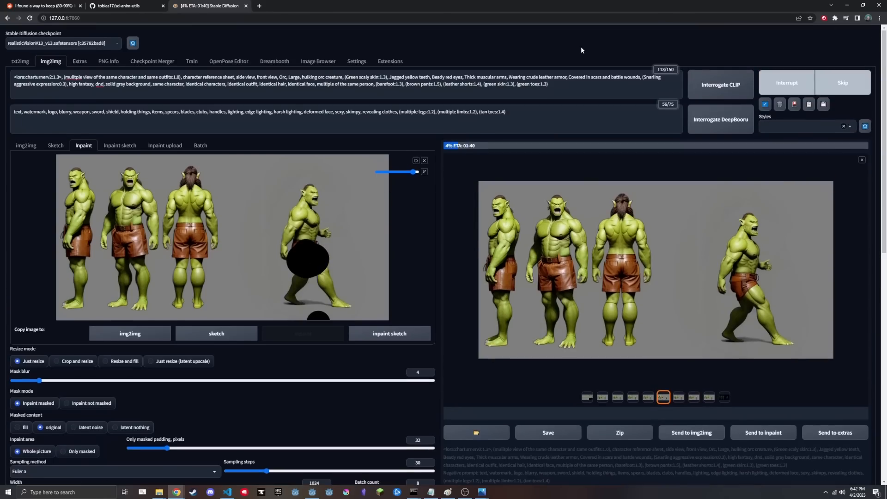
Switch to Paint, rework the orc's front leg and foot into a shorter stride, and view the refined Stable Diffusion result at full size
scroll(433, 234, "down", 1)
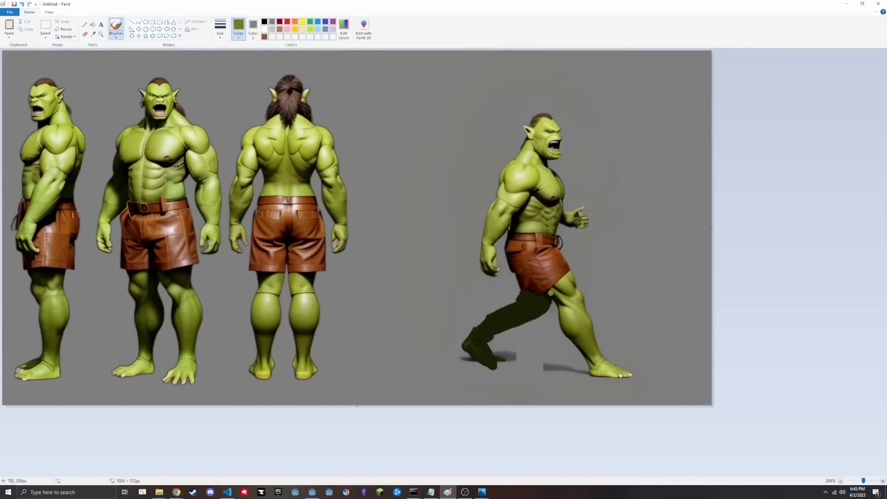
left_click_drag(551, 293, 601, 365)
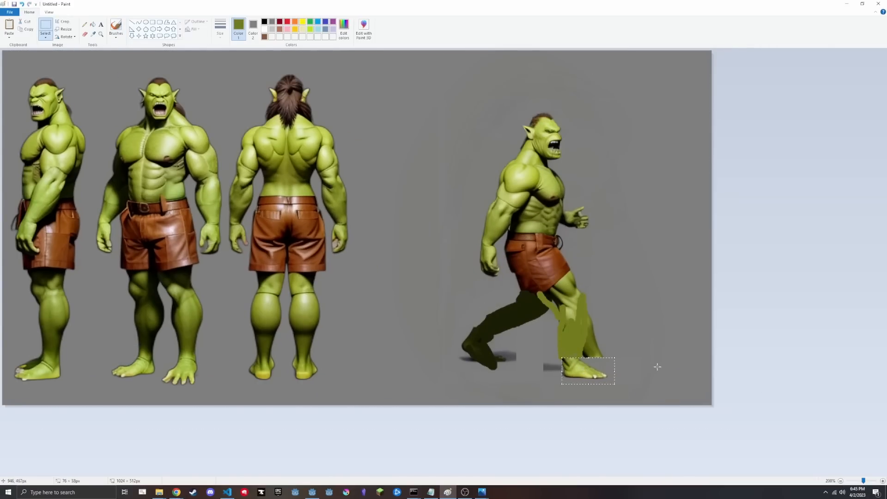
left_click_drag(585, 314, 593, 354)
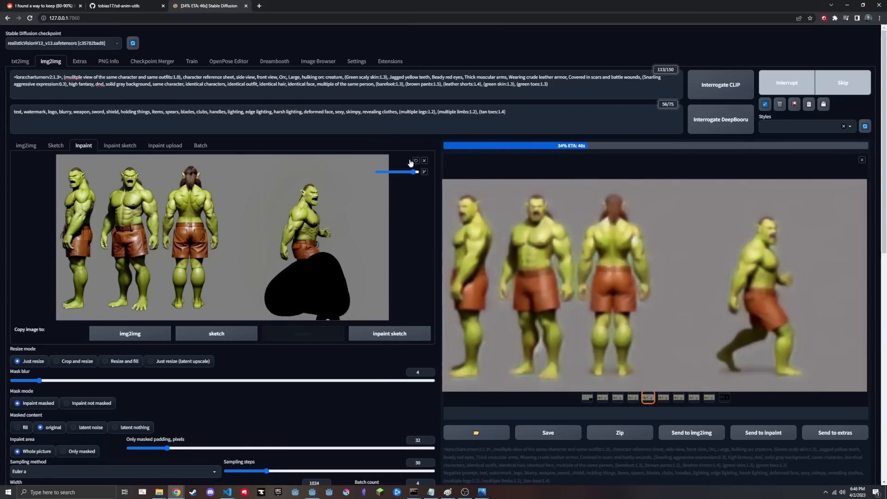
left_click(649, 305)
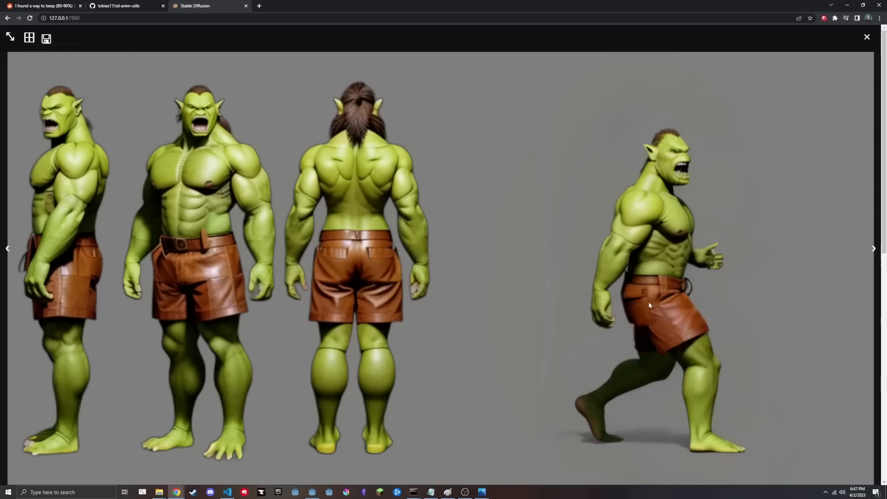
left_click(648, 301)
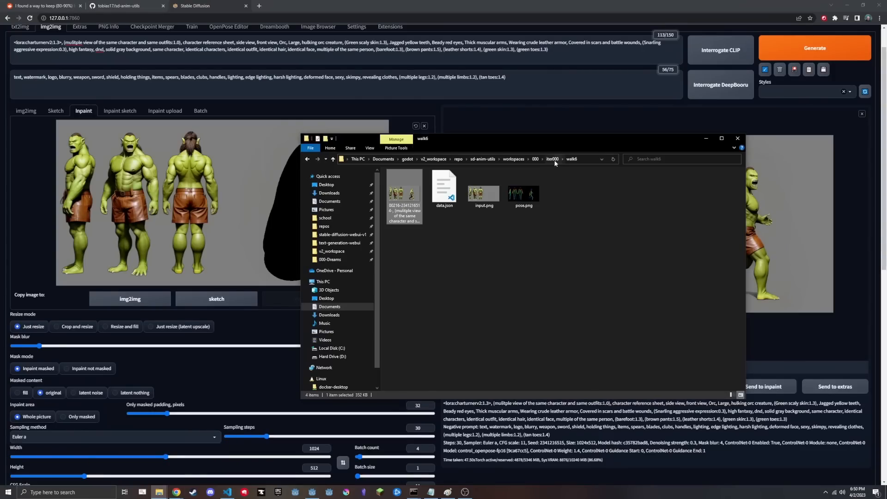
Switch to the iter000 folder and examine the files in its stand and walk1 subfolders, opening the generated walk1 image
left_click(554, 160)
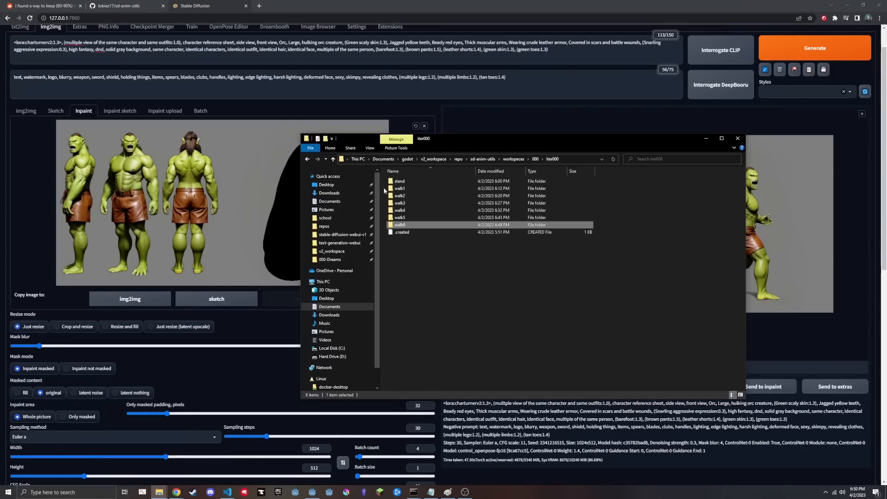
double_click(415, 185)
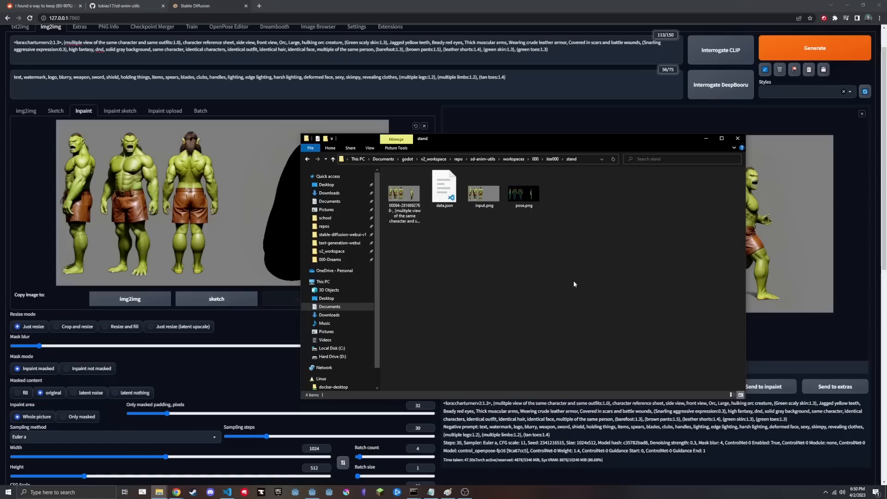
left_click_drag(575, 283, 408, 191)
left_click(554, 259)
key("alt+Left")
left_click(412, 198)
double_click(412, 198)
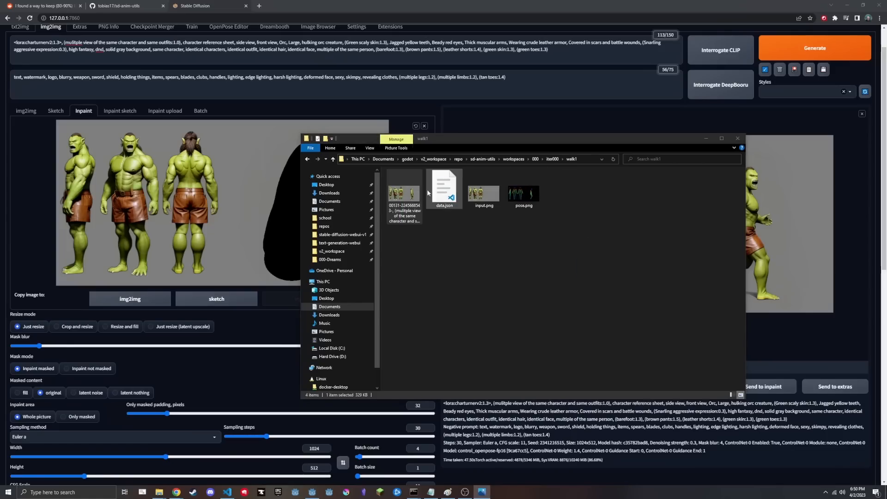
key("Escape")
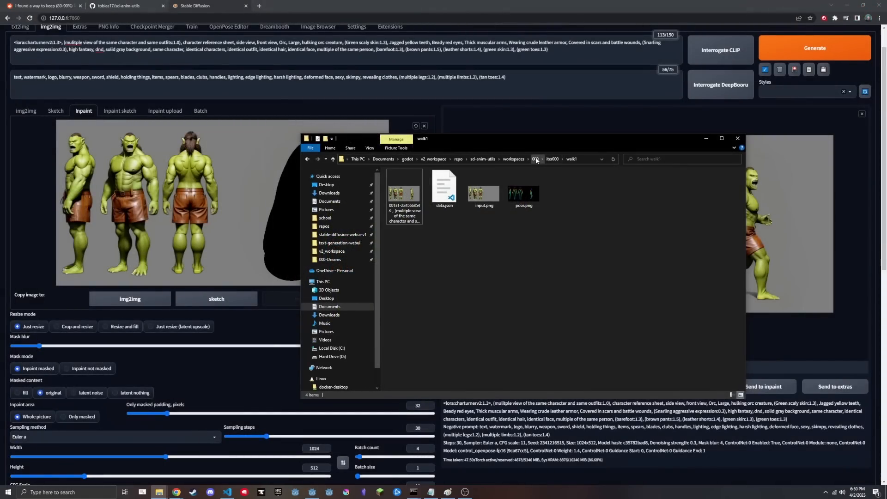
left_click(549, 160)
left_click(451, 274)
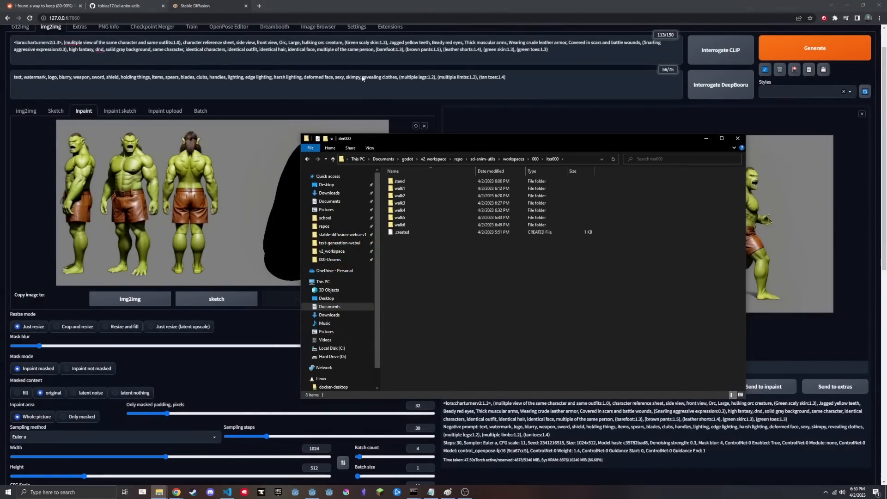
Switch to the sd-anim-utils GitHub page and review the README section on initializing a workspace
left_click(706, 138)
left_click(133, 5)
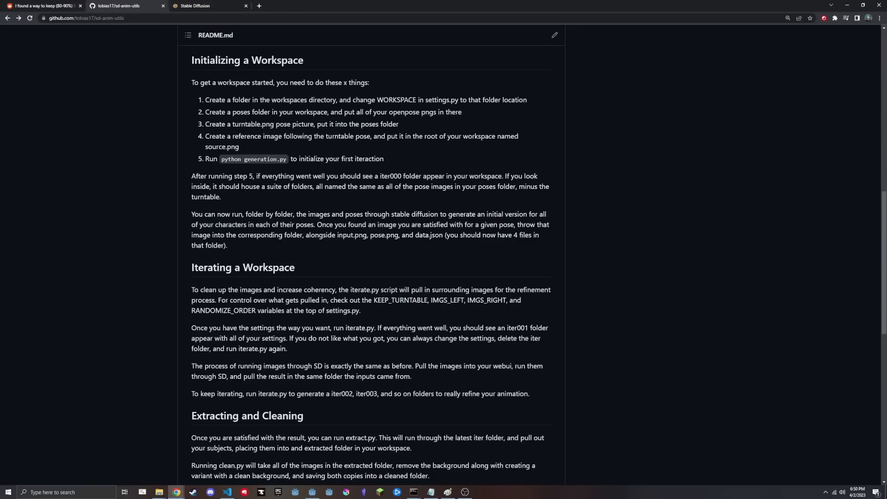
left_click_drag(192, 212, 193, 60)
left_click(256, 248)
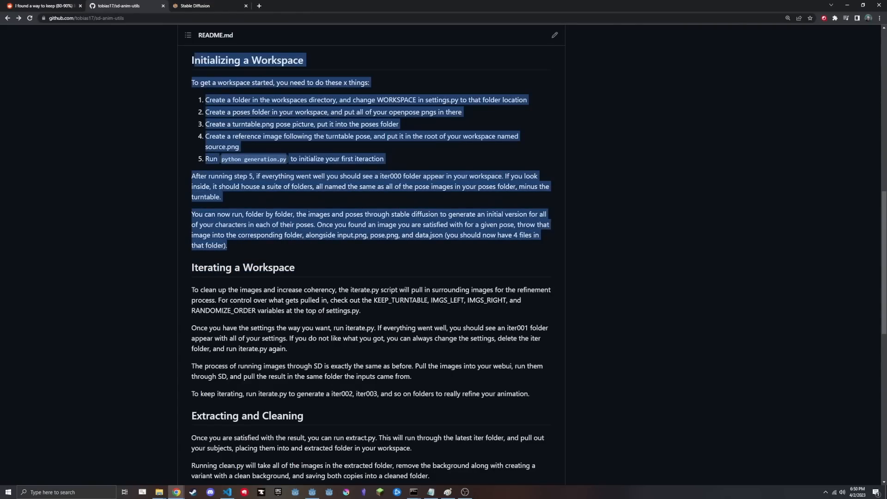
left_click(269, 250)
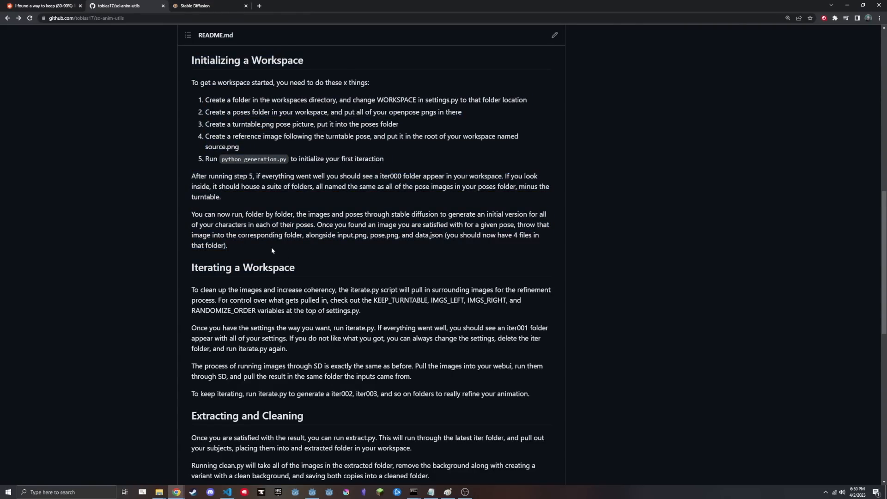
Read the README section on iterating a workspace, covering iterate.py and the variables that control which surrounding images get pulled in
scroll(271, 247, "down", 3)
scroll(207, 171, "up", 1)
left_click_drag(192, 164, 348, 154)
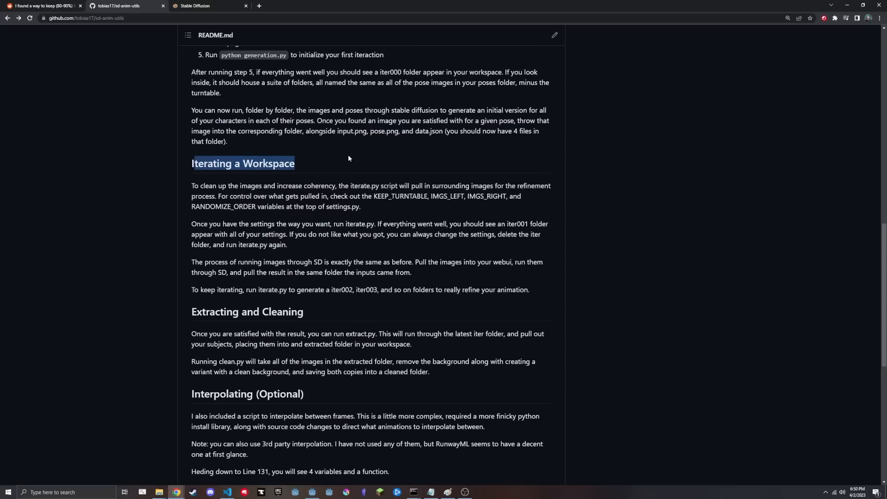
left_click(314, 163)
left_click_drag(200, 186, 382, 186)
left_click(273, 186)
left_click(382, 186)
left_click(382, 186)
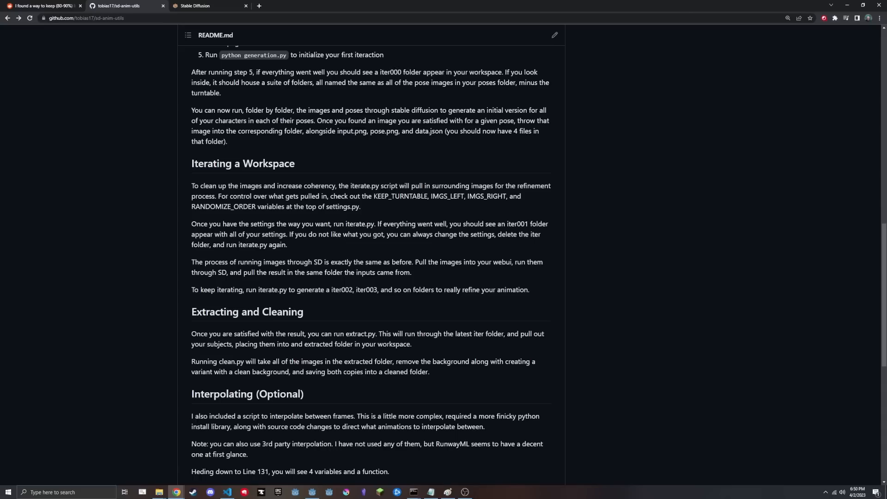
left_click_drag(374, 196, 284, 207)
left_click(284, 206)
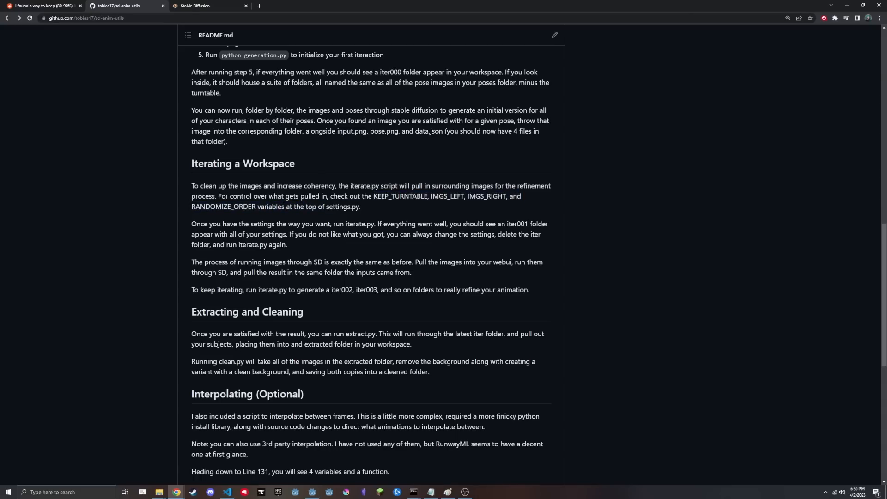
left_click(388, 206)
Switch to Visual Studio Code and examine the KEEP_TURNTABLE, IMGS_LEFT, IMGS_RIGHT and RANDOMIZE_ORDER constants in settings.py
left_click(228, 491)
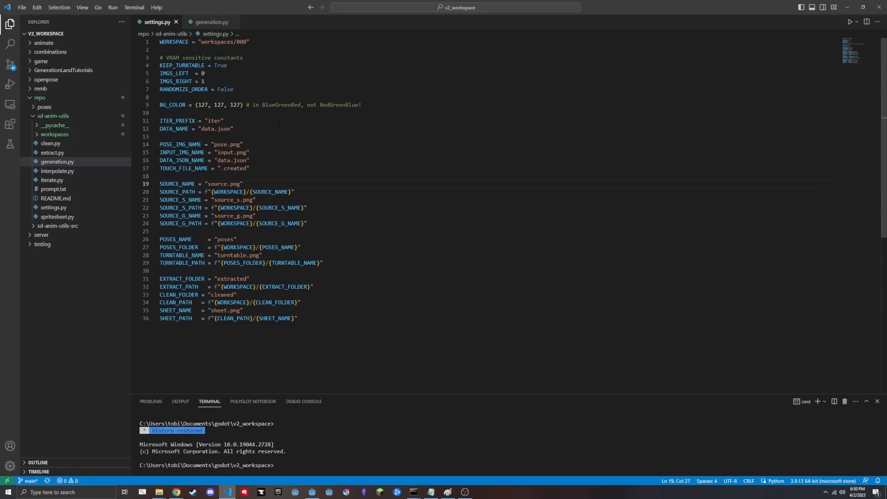
left_click_drag(261, 93, 160, 65)
left_click(185, 69)
double_click(182, 65)
key("Down")
key("Down")
key("Down")
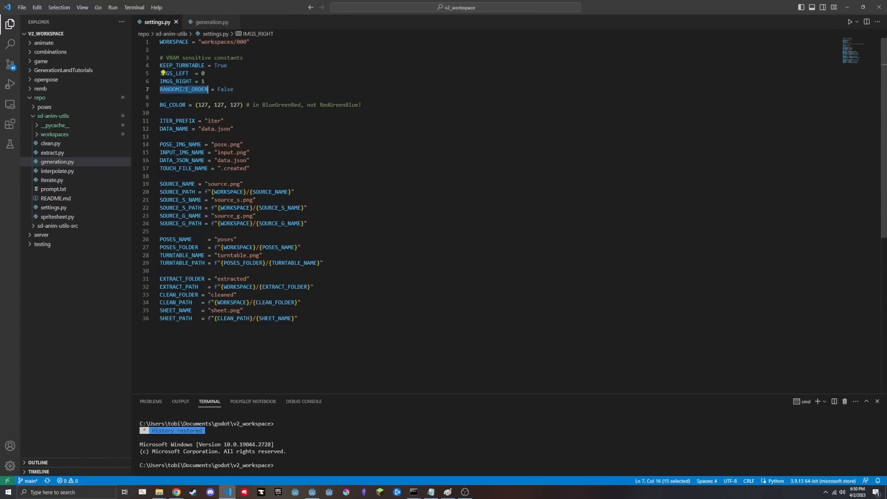
key("End")
double_click(183, 65)
left_click(236, 65)
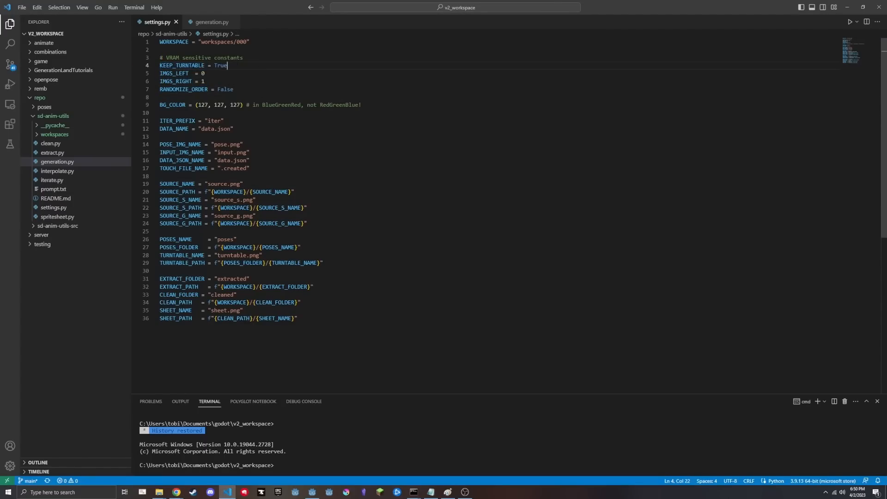
double_click(183, 65)
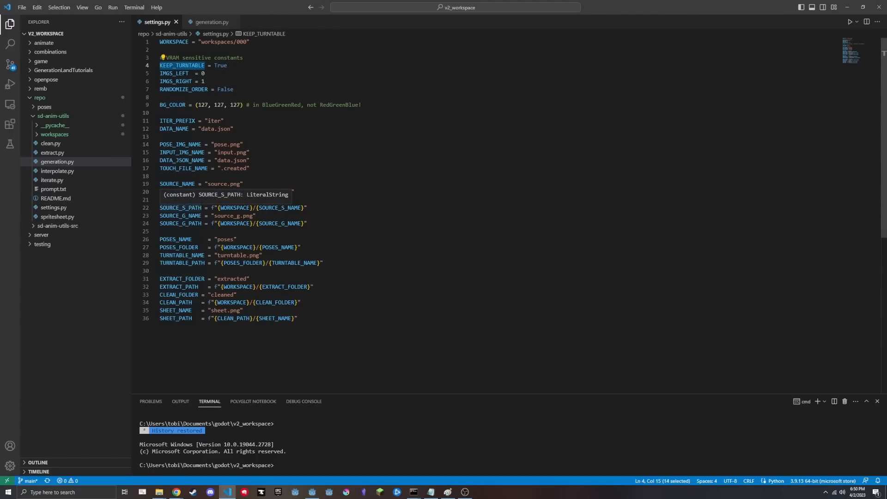
double_click(174, 74)
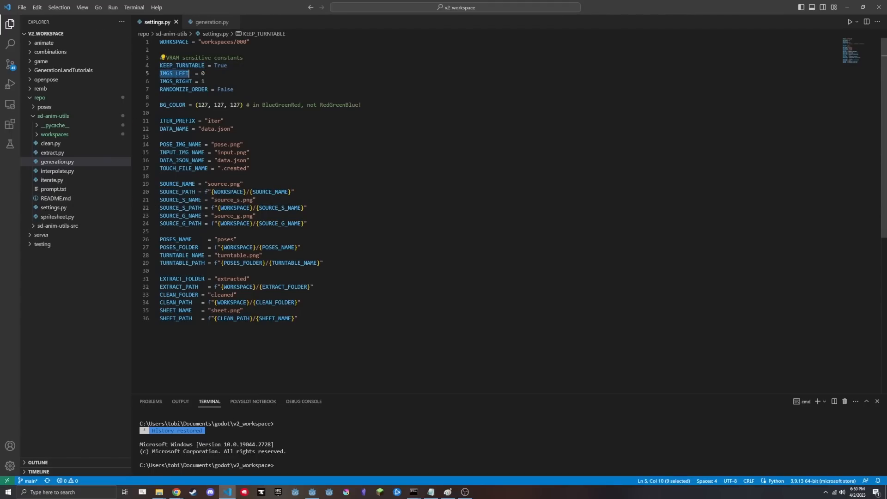
double_click(178, 82)
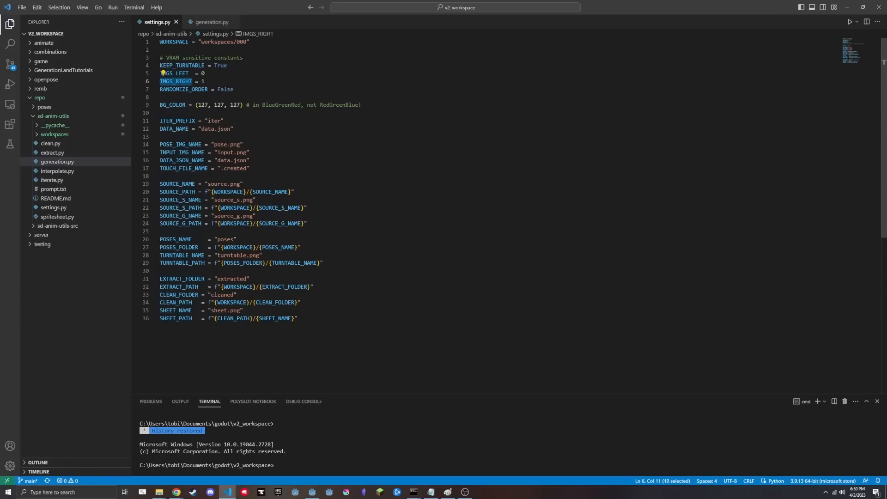
double_click(183, 89)
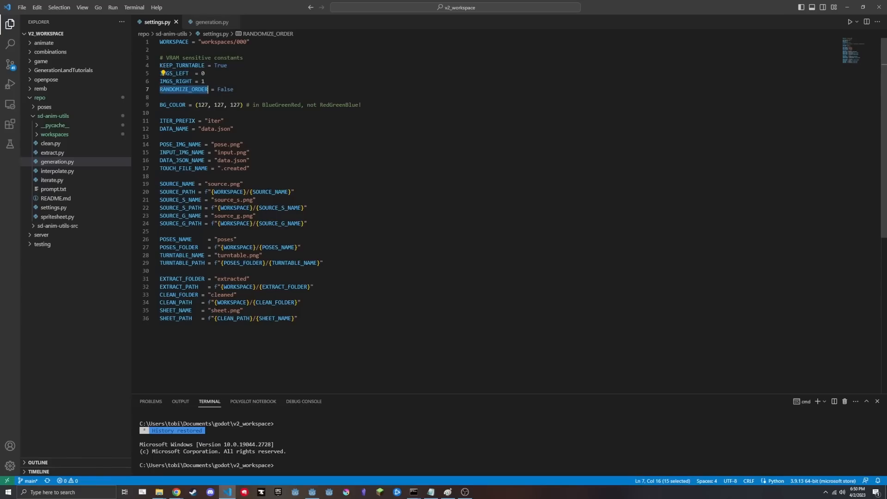
left_click(249, 67)
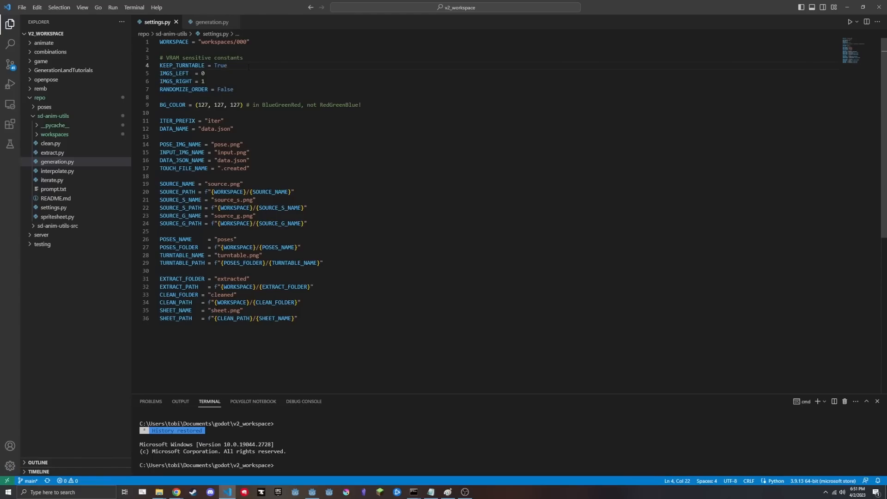
Set KEEP_TURNTABLE to False and IMGS_LEFT to 1 in settings.py, and check the IMGS_RIGHT and RANDOMIZE_ORDER constants
double_click(222, 66)
type("False")
double_click(188, 66)
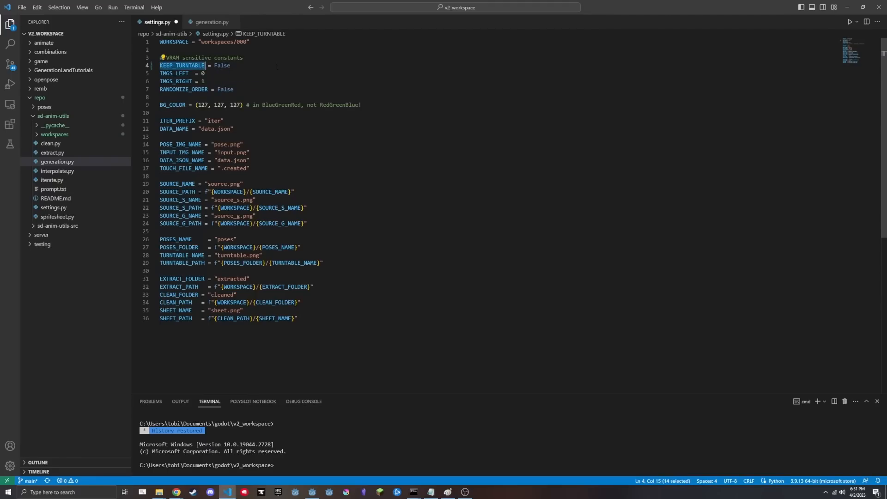
key("Down")
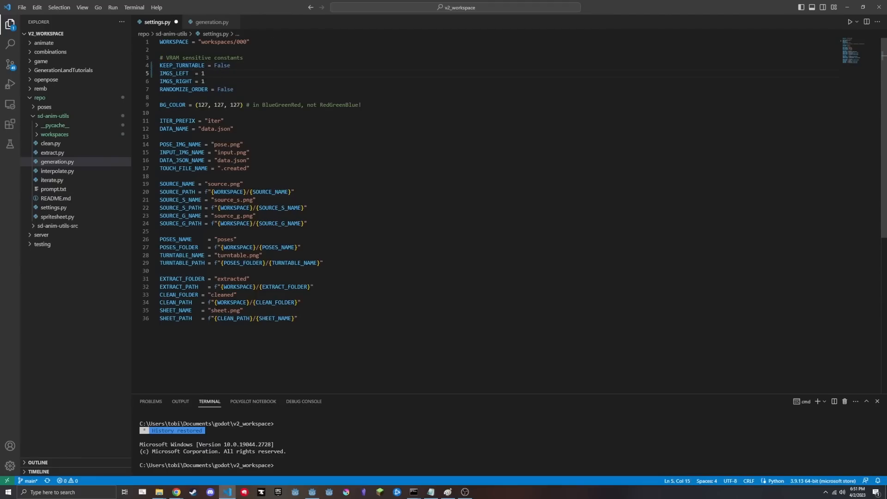
double_click(177, 73)
double_click(178, 82)
double_click(203, 81)
left_click(217, 81)
double_click(177, 90)
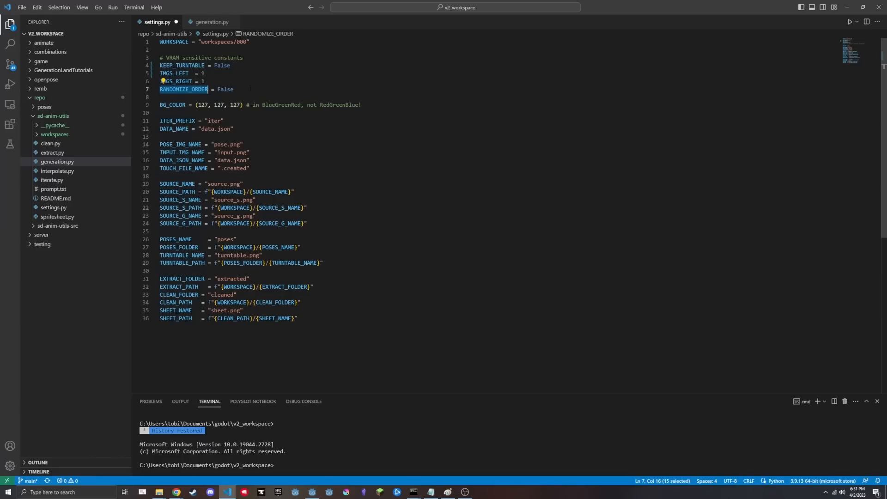
Bring up the iter000 folder window and the Command Prompt, run "python iterate.py", and check the keys order in its output
left_click(159, 492)
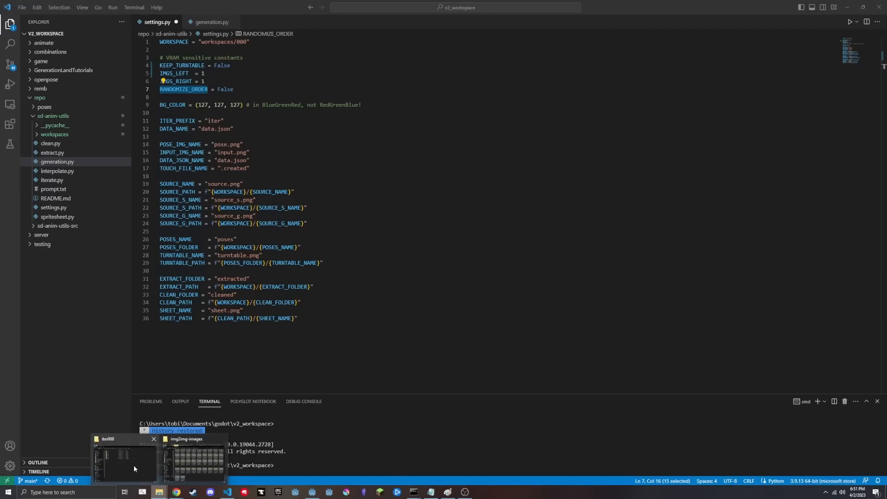
left_click(135, 470)
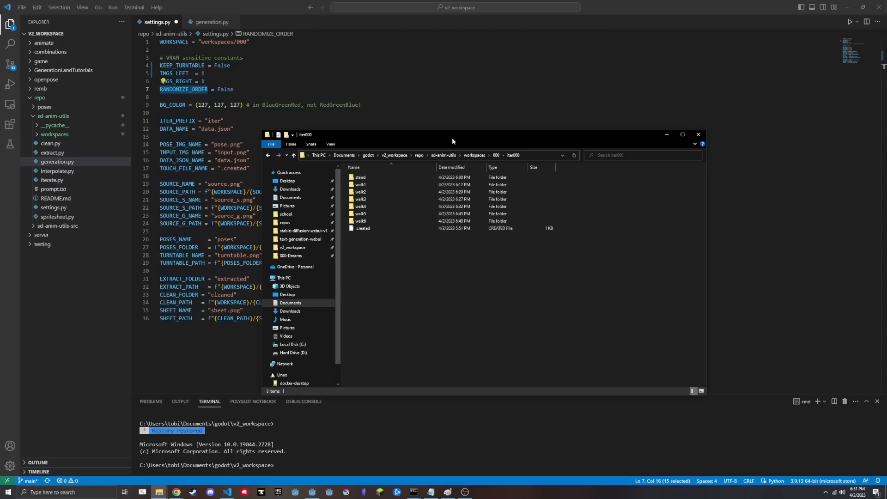
left_click_drag(452, 141, 472, 101)
mouse_move(414, 492)
left_click(376, 462)
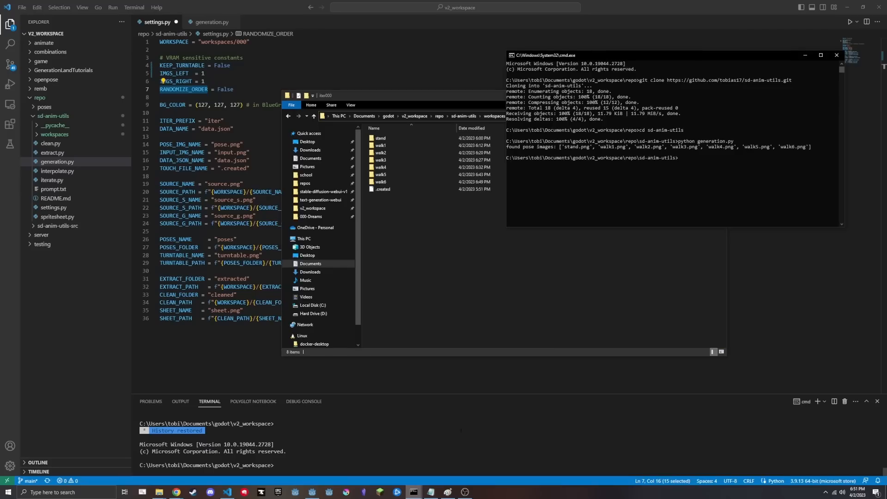
left_click(569, 204)
type("python iterate.py")
key("Return")
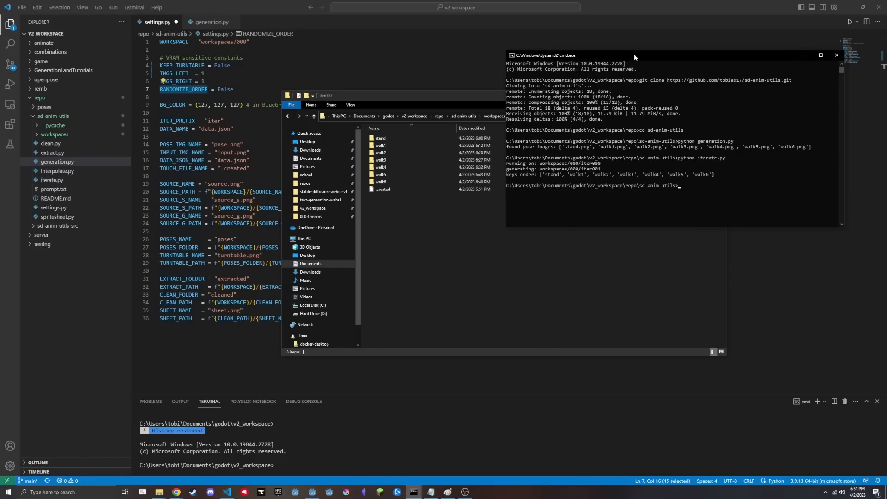
left_click_drag(634, 55, 643, 50)
left_click_drag(516, 169, 724, 170)
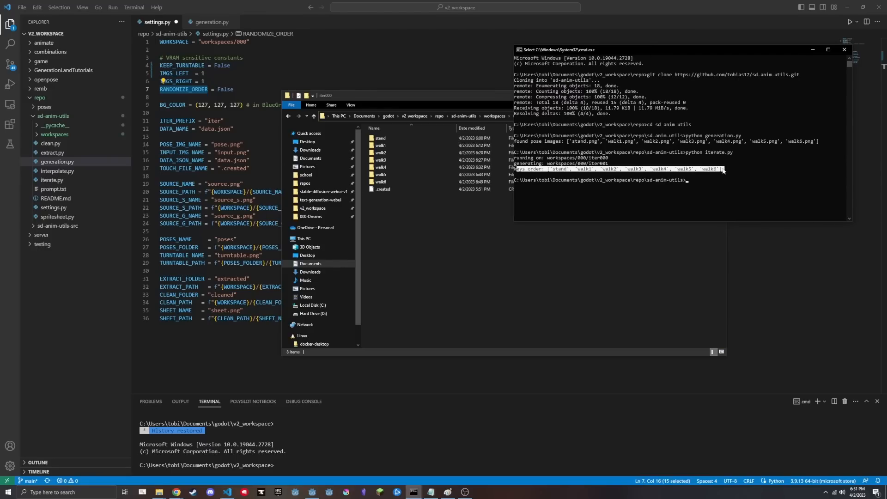
left_click(669, 191)
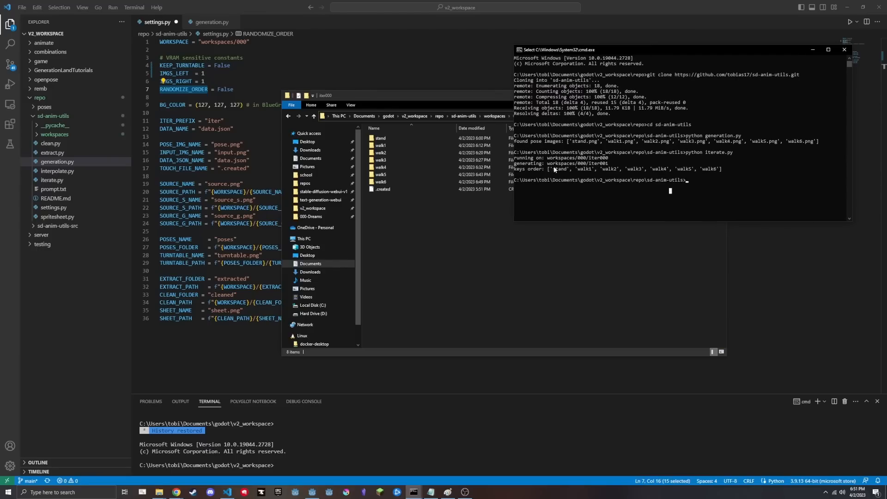
Switch to the File Explorer window, go up to the 000 workspace folder and open the stand folder inside iter001
left_click(534, 241)
left_click(517, 116)
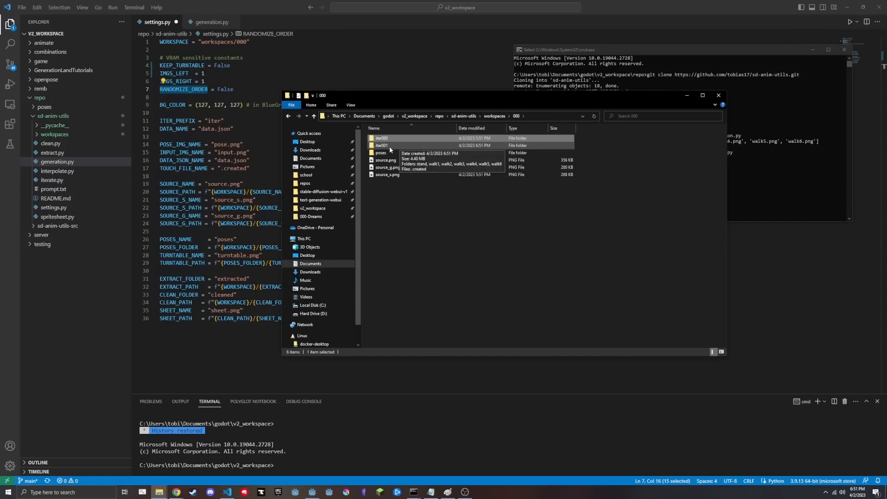
double_click(390, 146)
double_click(391, 135)
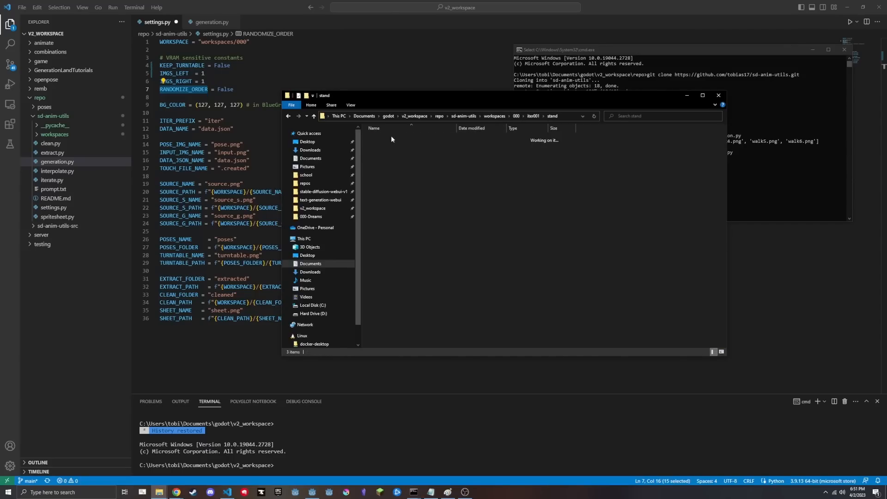
Open input.png in iter001's stand folder and examine the turntable and pose frames it combines
double_click(437, 161)
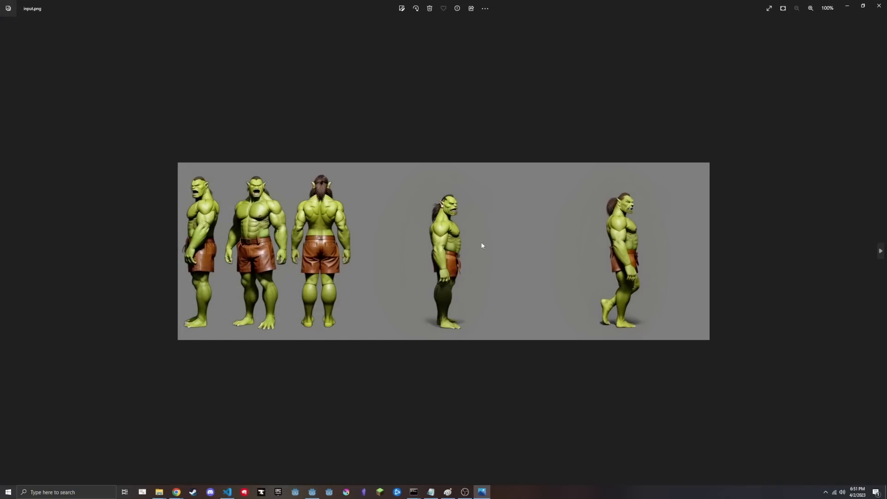
scroll(481, 246, "up", 1)
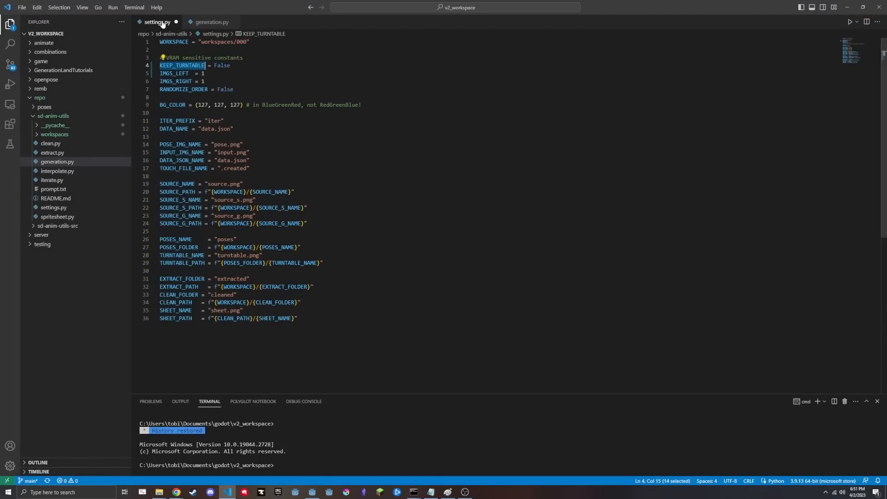
Switch to the Command Prompt and run "python iterate.py" again in the sd-anim-utils folder
key("alt+Tab")
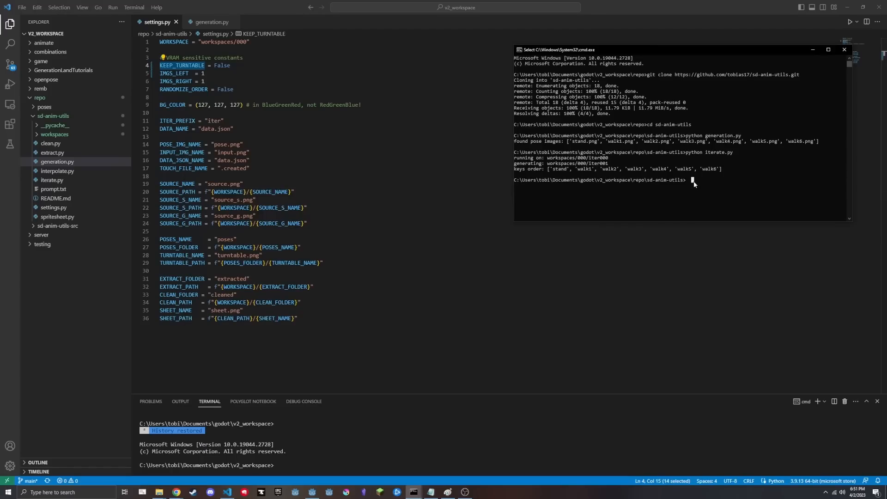
key("Up")
key("Return")
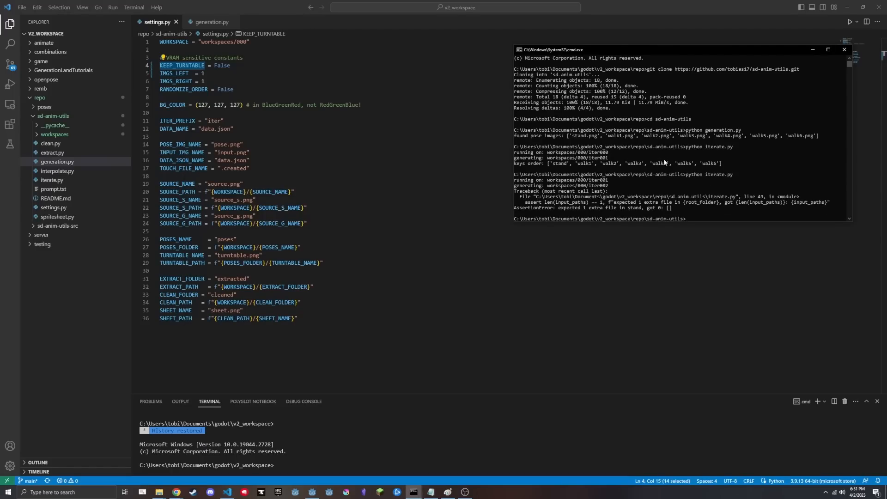
Switch to File Explorer, go up to the 000 workspace folder and delete the iter002 and iter001 folders
left_click(159, 492)
left_click(139, 463)
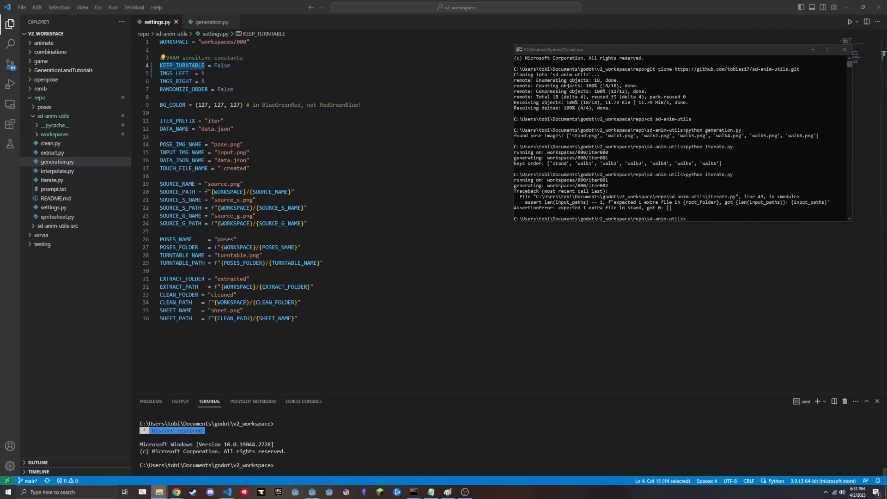
left_click(158, 492)
left_click(136, 466)
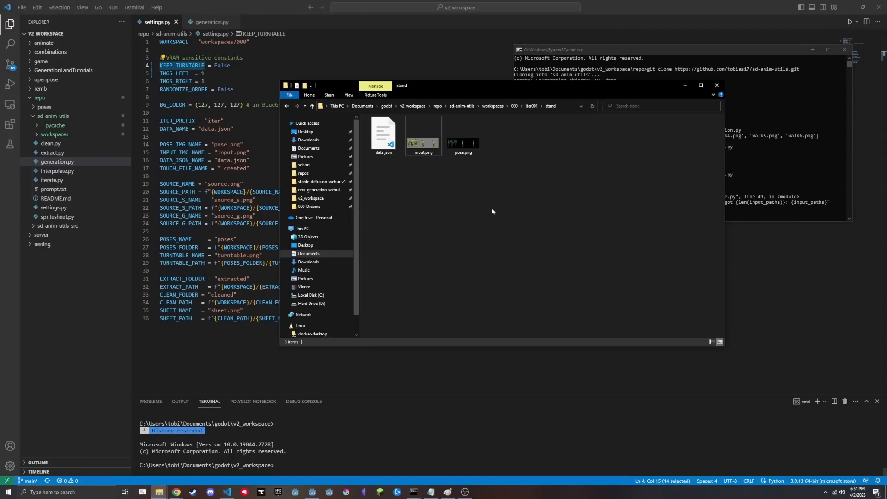
left_click(516, 106)
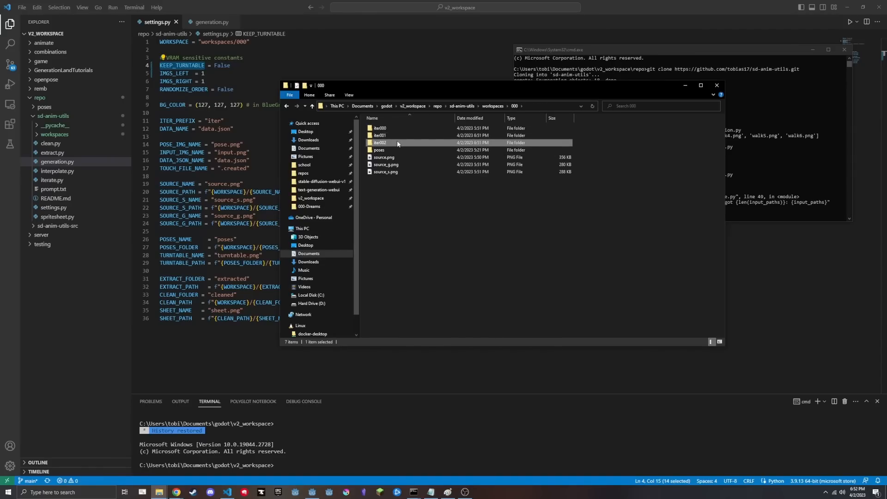
key("Delete")
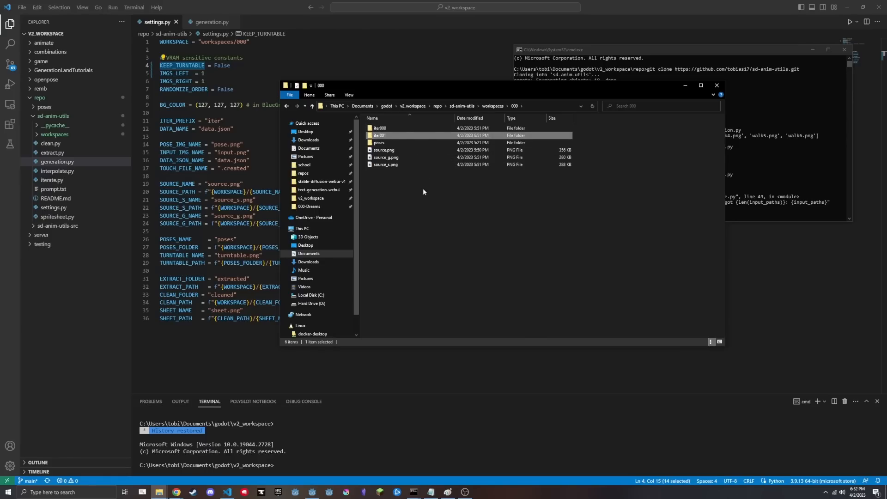
key("Delete")
left_click_drag(421, 212, 401, 107)
left_click(686, 199)
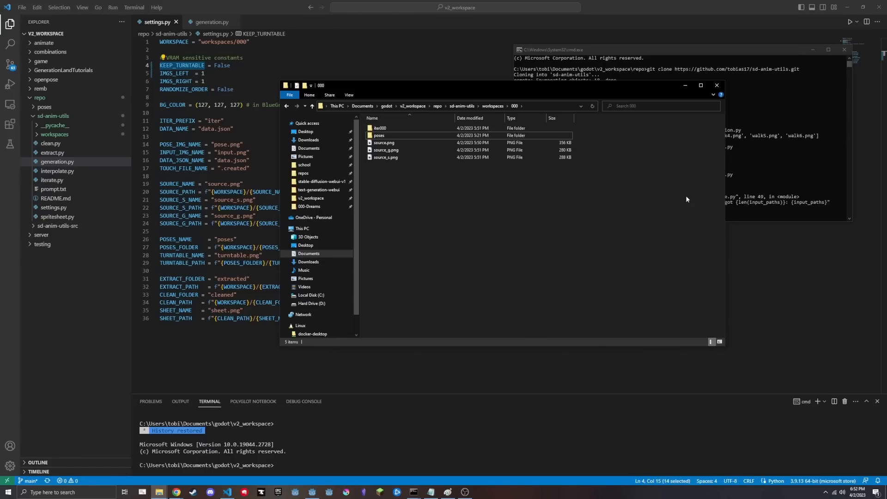
left_click(785, 181)
key("Up")
key("Up")
key("Up")
key("Return")
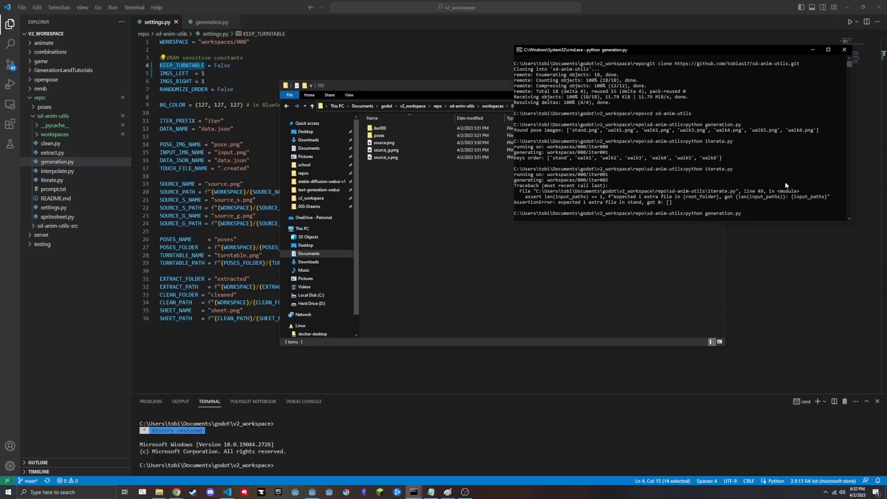
key("ctrl+c")
key("Return")
Run "python iterate.py" in the Command Prompt to regenerate the iter001 folder
key("Up")
key("Up")
key("Up")
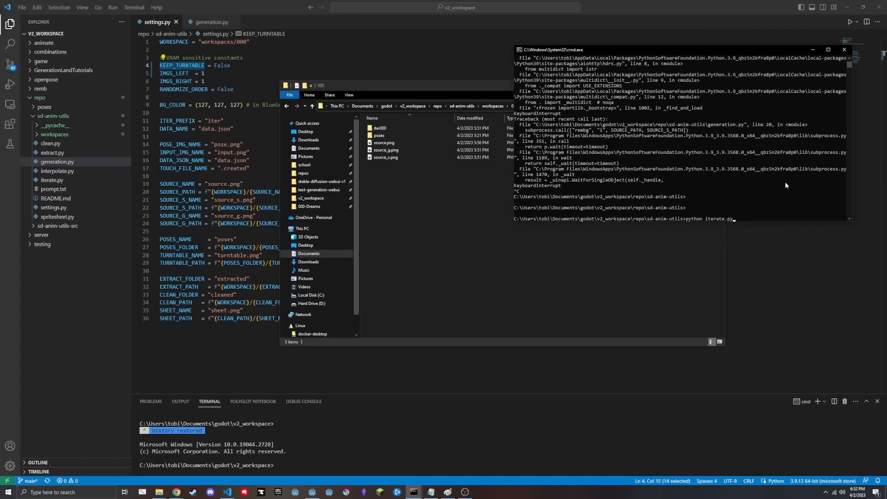
key("Return")
Open iter001's walk1 folder in File Explorer and examine the three orc frames in input.png
left_click(618, 229)
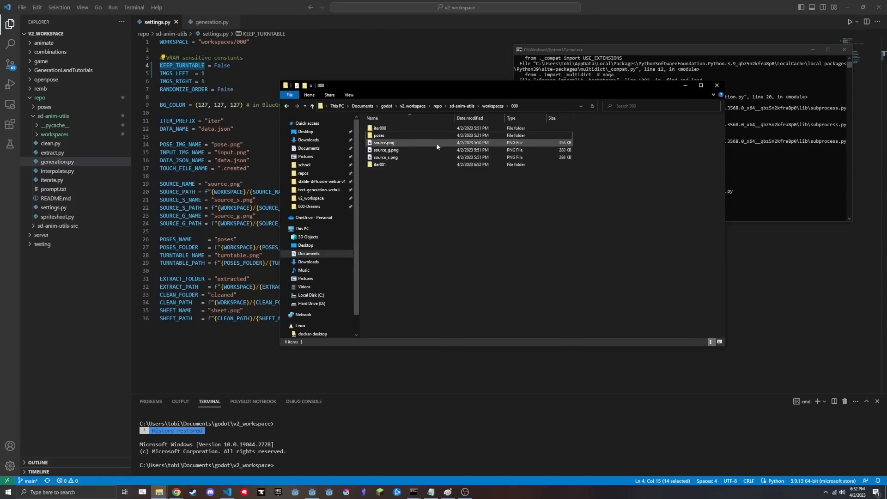
double_click(391, 135)
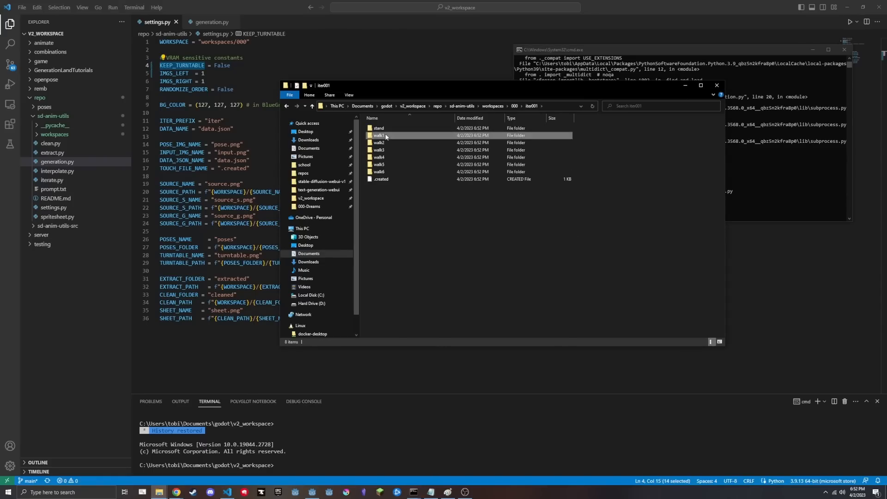
double_click(386, 136)
double_click(432, 147)
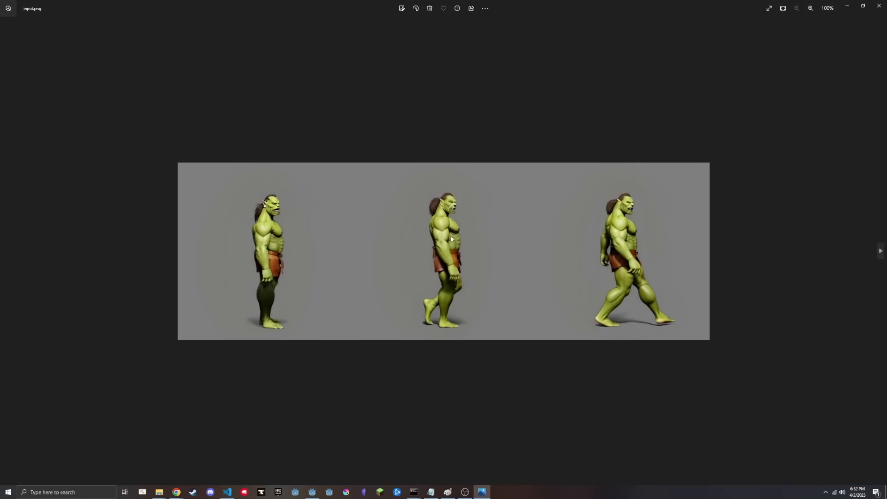
left_click(878, 5)
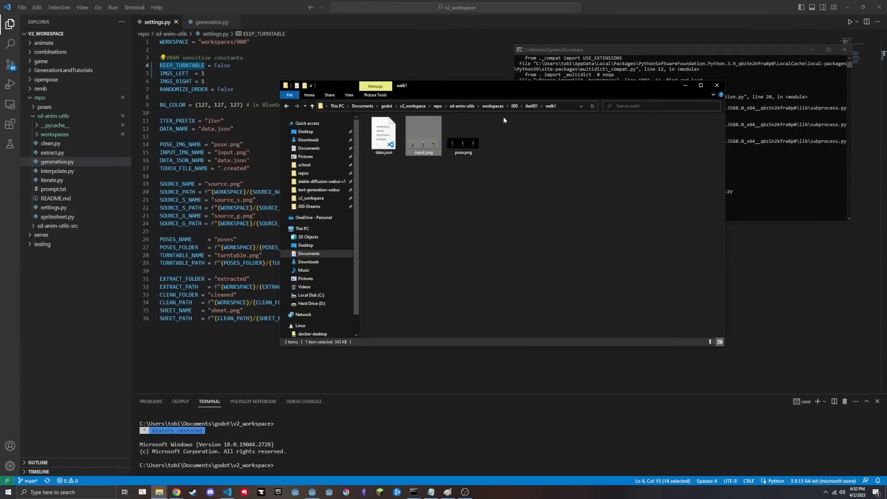
double_click(426, 135)
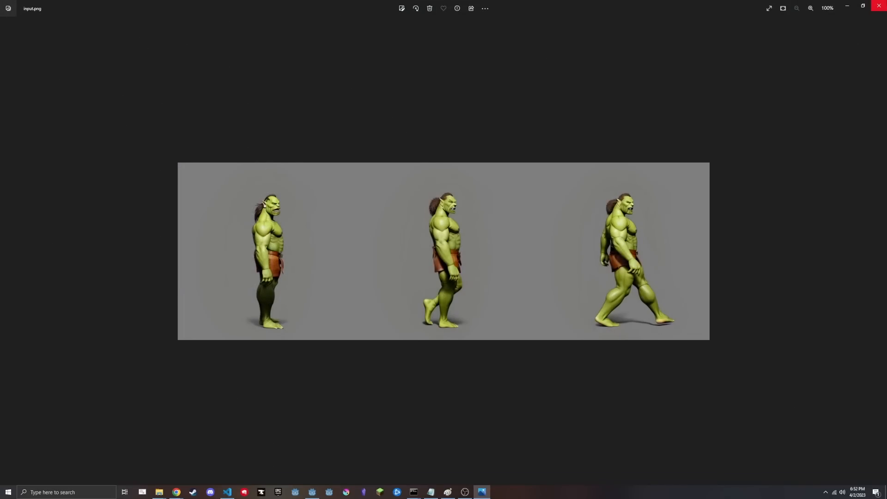
left_click(879, 6)
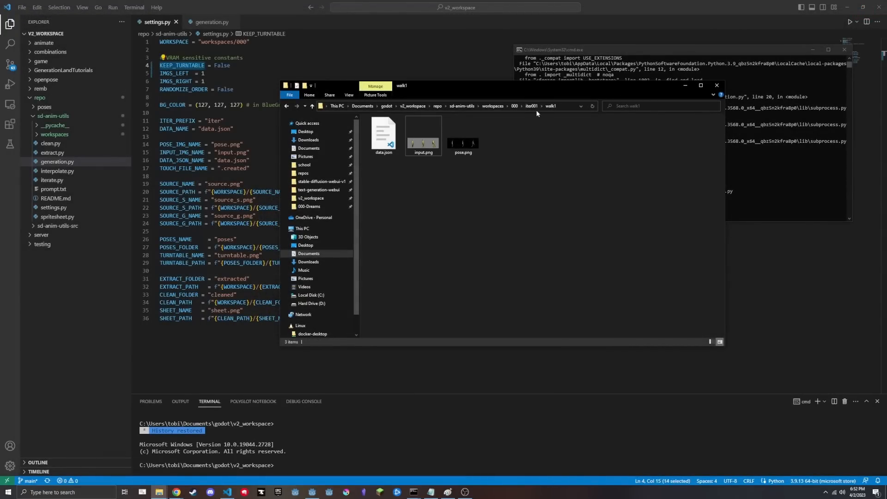
Switch to Stable Diffusion in Chrome and replace the Inpaint image with input.png from the walk1 folder
key("alt+Tab")
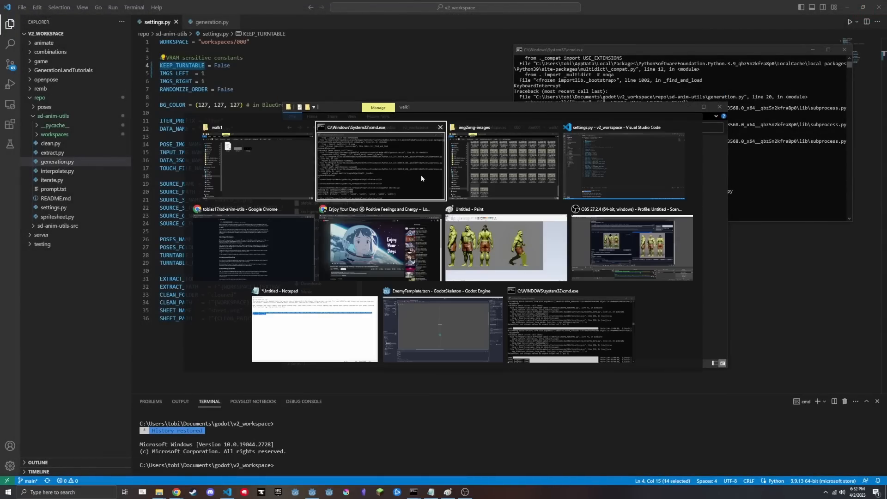
left_click(265, 228)
left_click(248, 3)
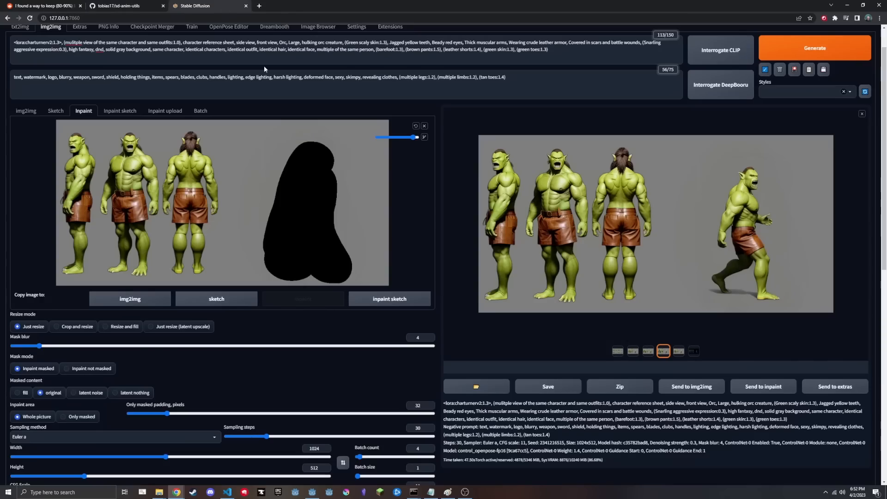
left_click(415, 127)
key("alt+Tab")
left_click_drag(426, 162, 254, 166)
Load pose.png from the walk1 folder as the image of ControlNet's Control Model - 0
scroll(255, 165, "down", 8)
key("alt+Tab")
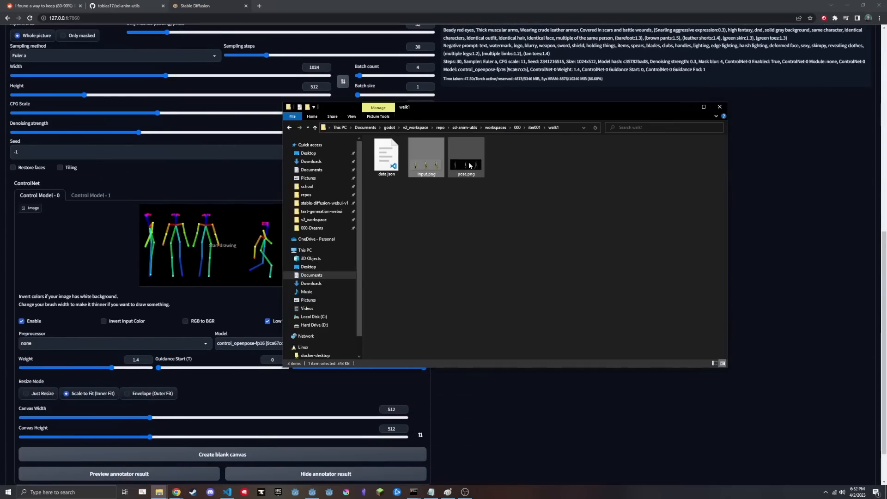
left_click_drag(469, 165, 210, 213)
Set the output width to 1536 in the inpaint settings
scroll(210, 213, "up", 6)
scroll(179, 315, "down", 2)
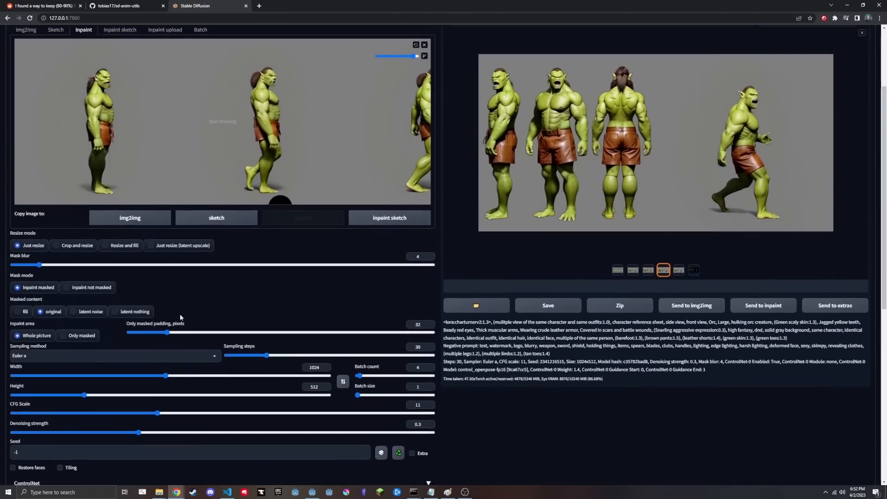
left_click_drag(179, 318, 247, 319)
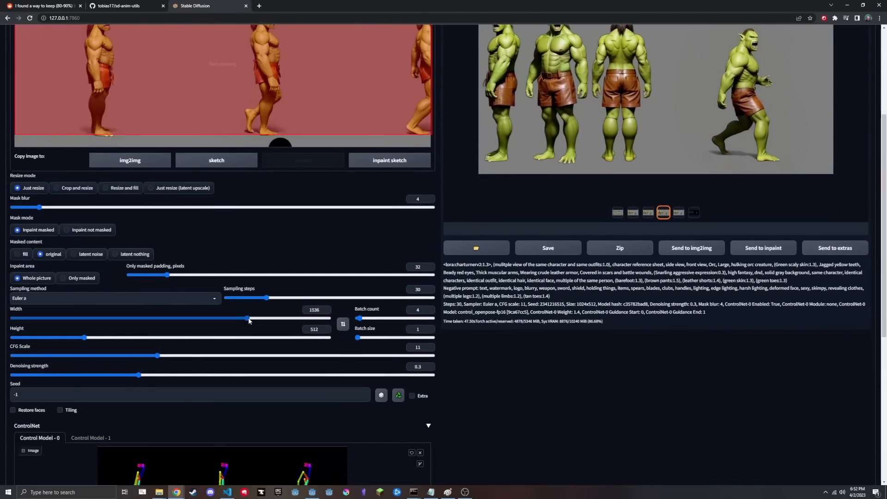
Paint an inpaint mask over the whole middle orc from head to feet and generate the images
scroll(247, 319, "up", 2)
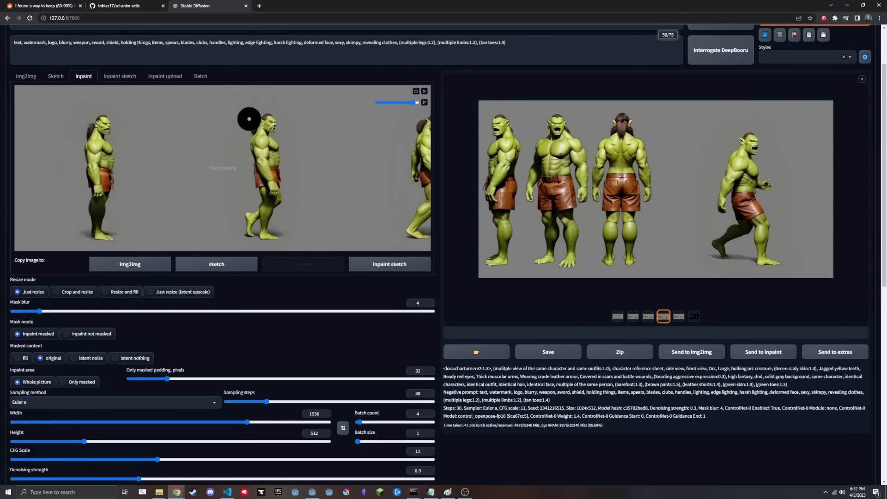
mouse_move(282, 128)
left_mouse_down()
mouse_move(262, 116)
mouse_move(242, 155)
mouse_move(238, 225)
mouse_move(267, 238)
mouse_move(283, 213)
mouse_move(281, 136)
mouse_move(258, 141)
mouse_move(257, 218)
mouse_move(272, 146)
mouse_move(264, 183)
left_mouse_up()
scroll(272, 158, "down", 3)
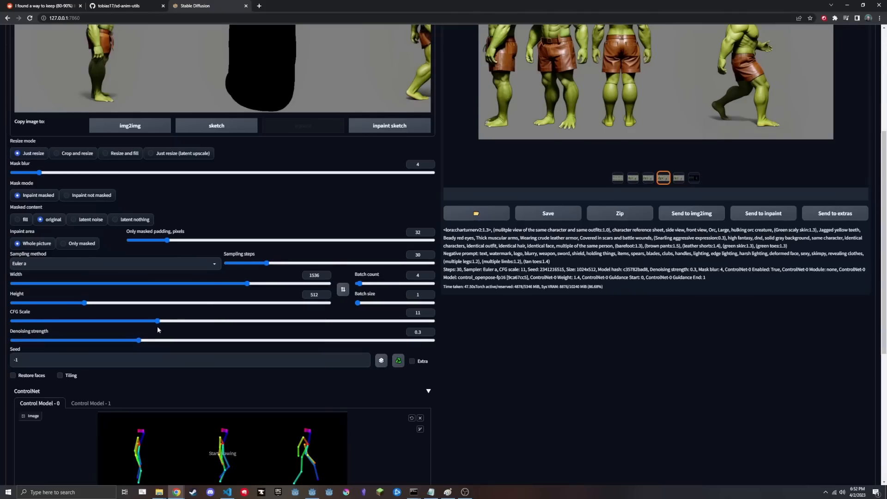
scroll(370, 282, "up", 5)
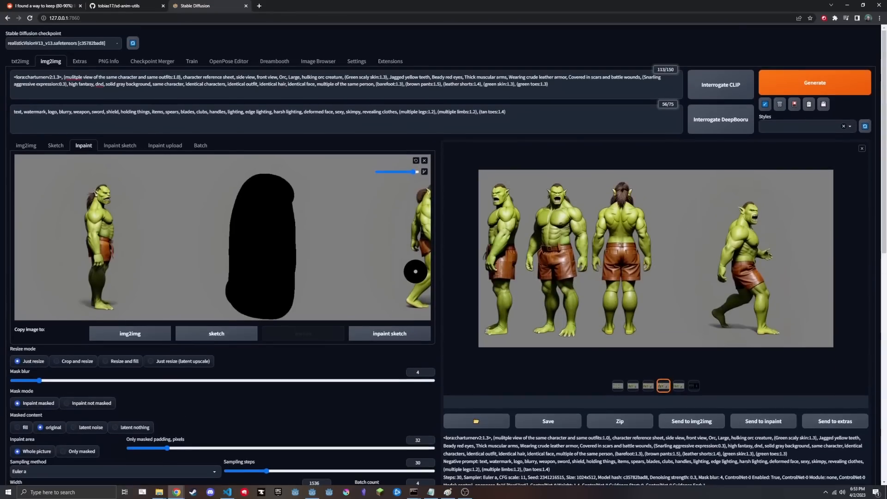
left_click(785, 82)
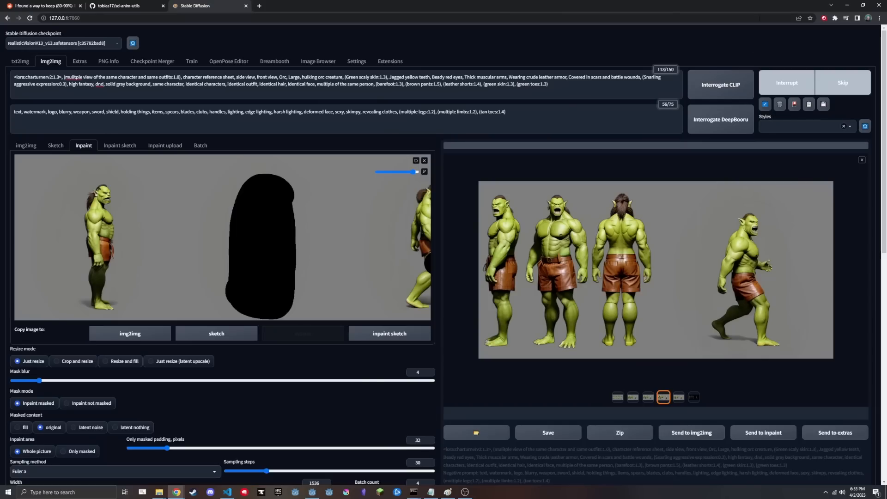
scroll(458, 242, "down", 6)
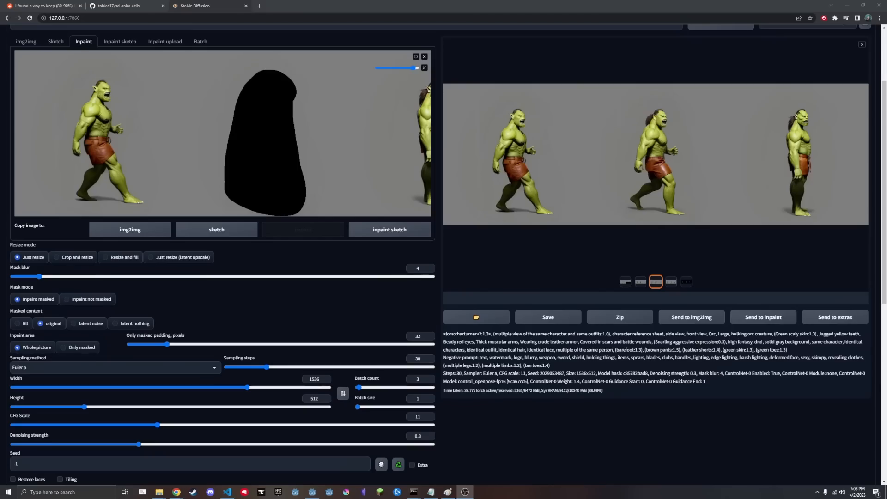
scroll(276, 385, "up", 2)
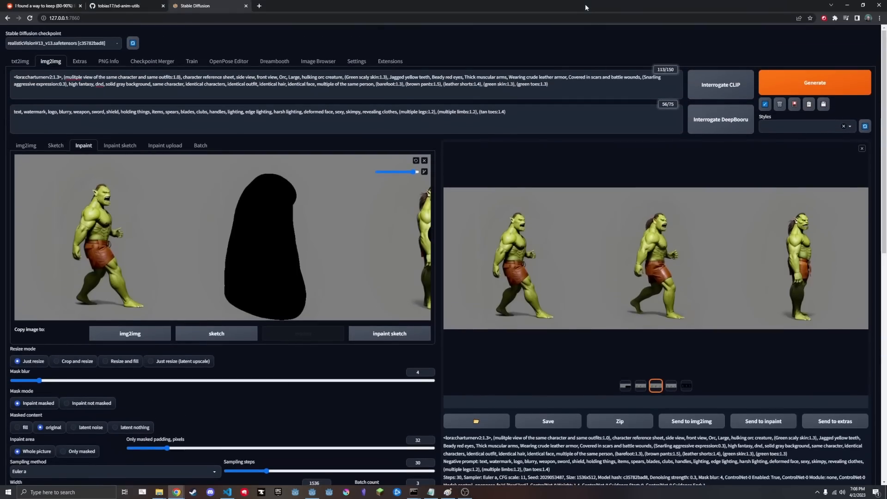
scroll(317, 221, "down", 4)
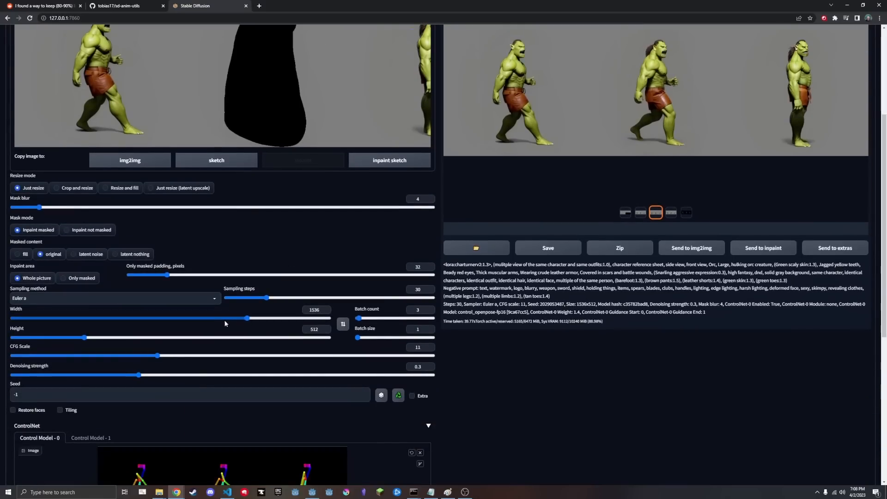
scroll(324, 324, "up", 2)
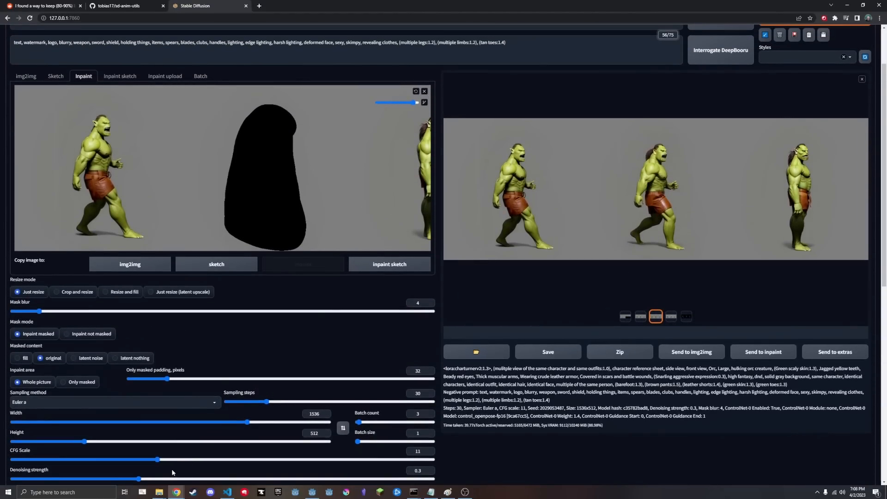
Open the walk1 folder in iter001 and load its input.png as the Inpaint image
mouse_move(167, 487)
left_click(111, 464)
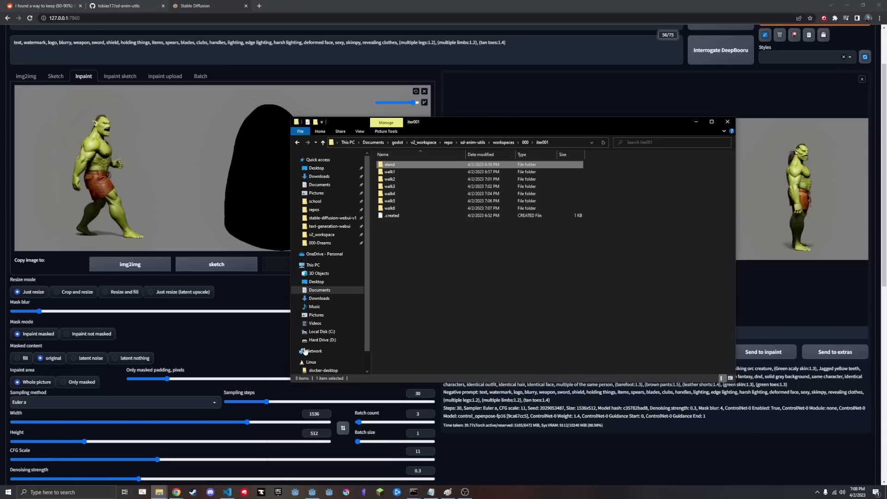
double_click(411, 171)
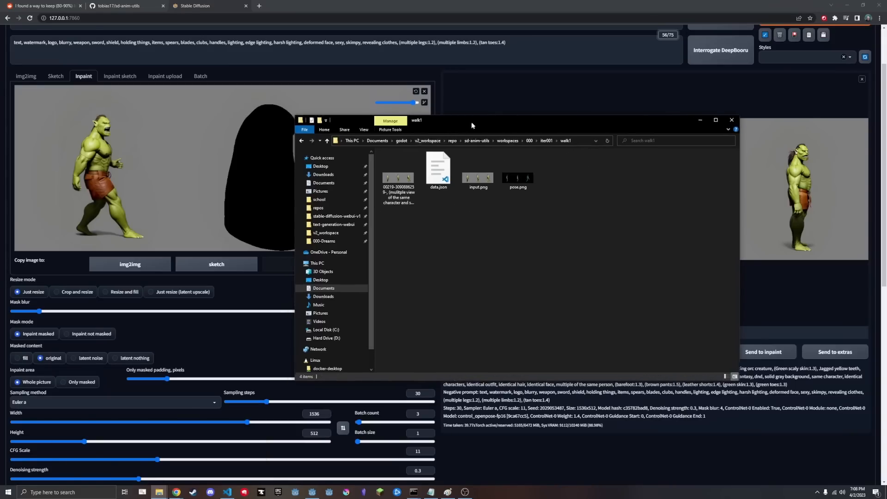
left_click_drag(462, 121, 562, 100)
left_click_drag(577, 159, 222, 143)
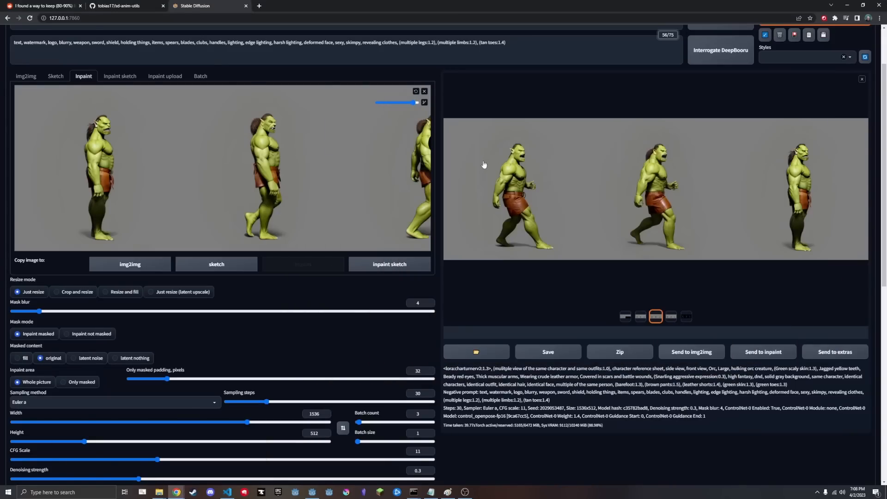
Load pose.png from the iter001 walk1 folder as the image of ControlNet's Control Model - 0
scroll(185, 370, "down", 5)
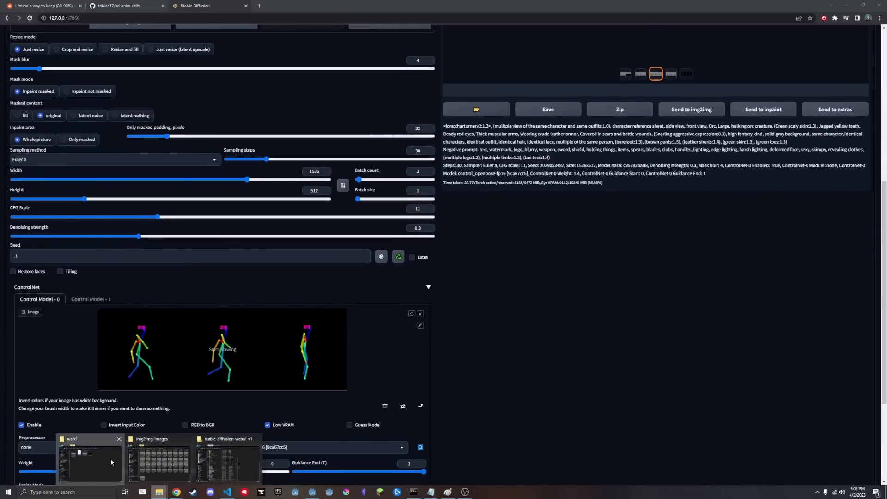
left_click(167, 489)
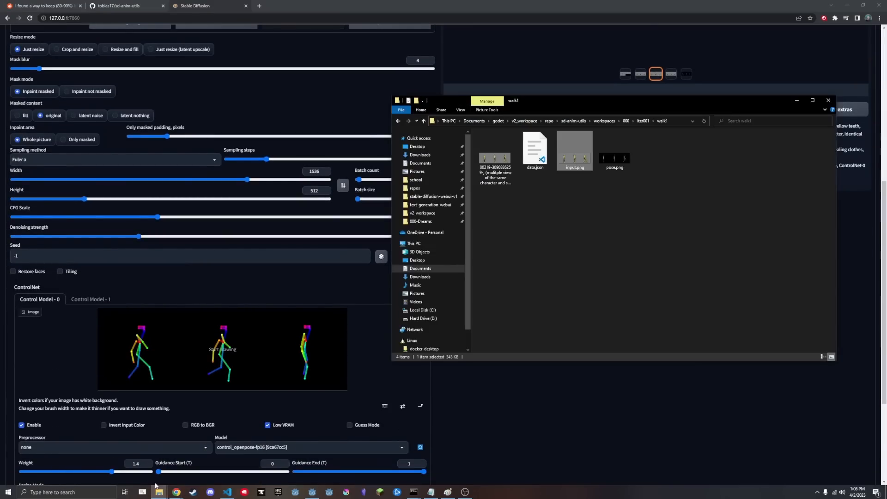
left_click(621, 161)
left_click_drag(621, 161, 327, 339)
scroll(271, 190, "up", 6)
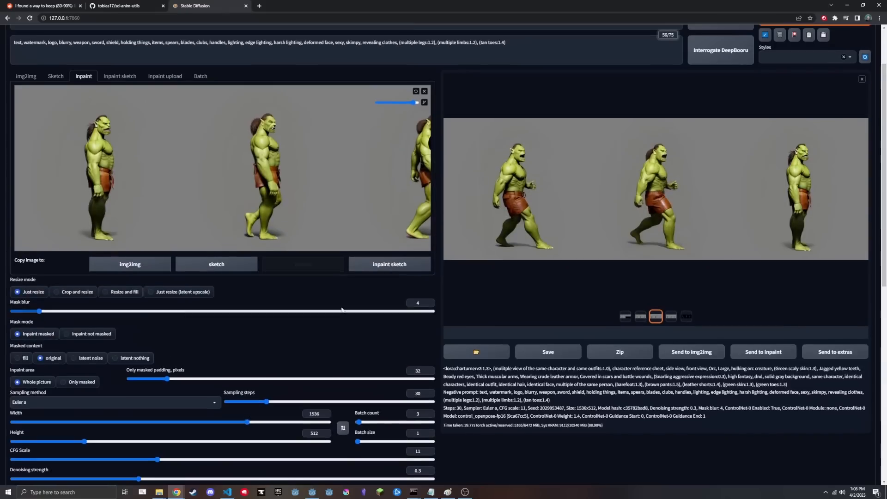
scroll(281, 242, "down", 4)
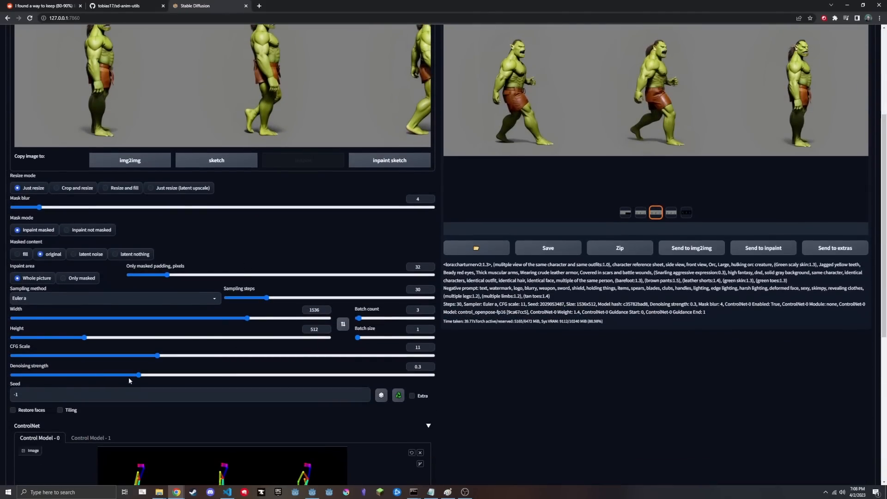
scroll(370, 291, "up", 3)
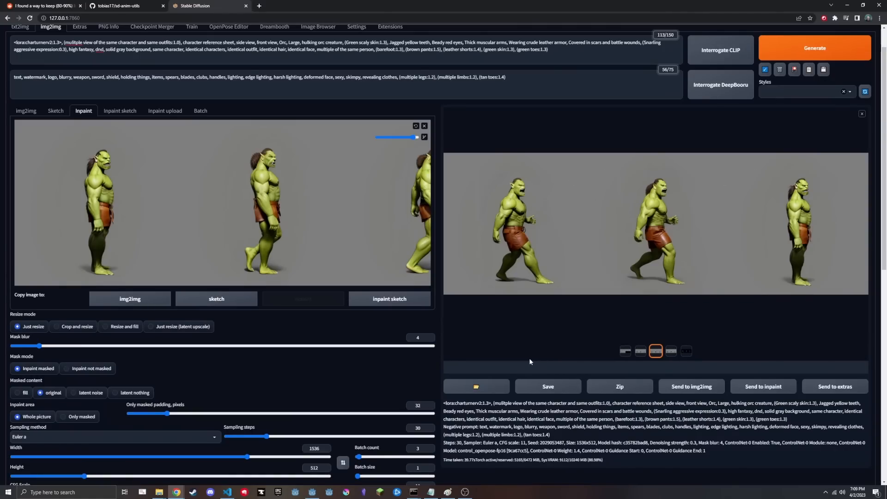
Set KEEP_TURNTABLE to True and IMGS_LEFT to 0 in settings.py and save the file
left_click(232, 488)
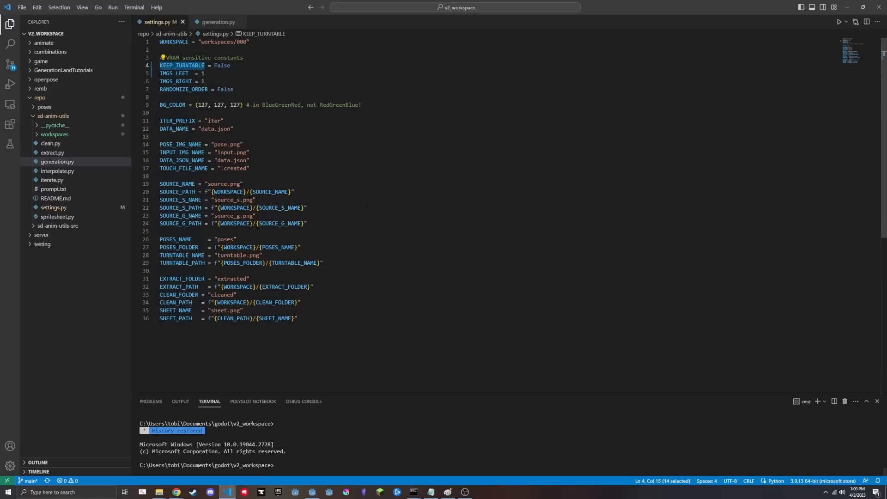
left_click(310, 97)
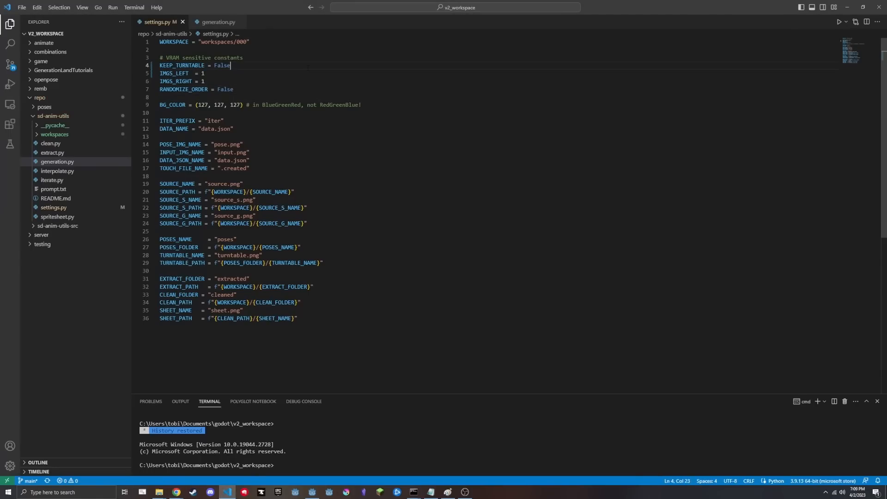
key("BackSpace")
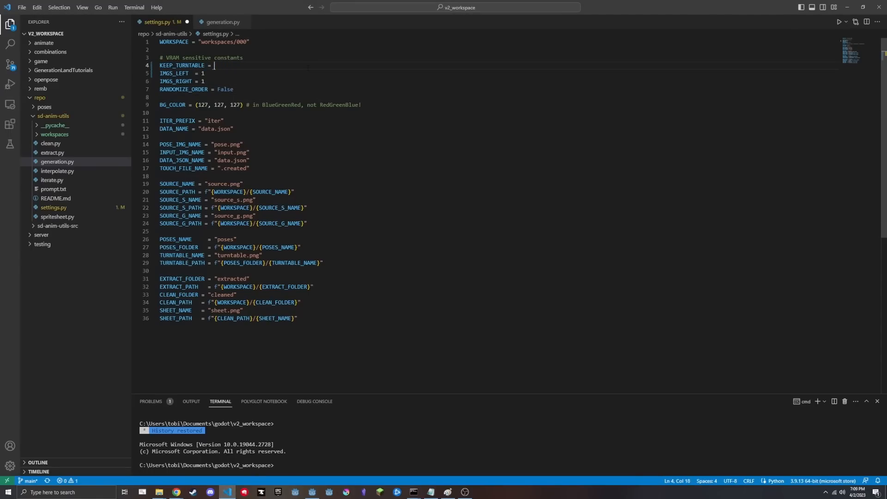
type("True")
left_click(223, 74)
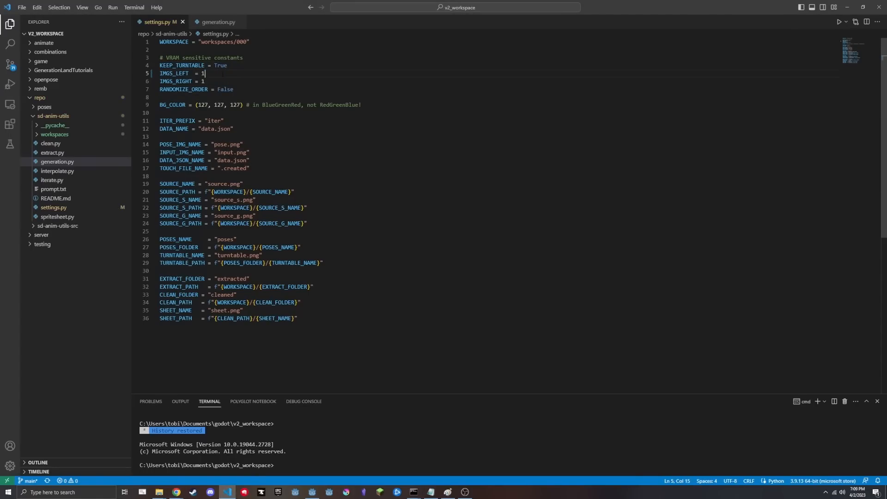
type("0")
key("ctrl+s")
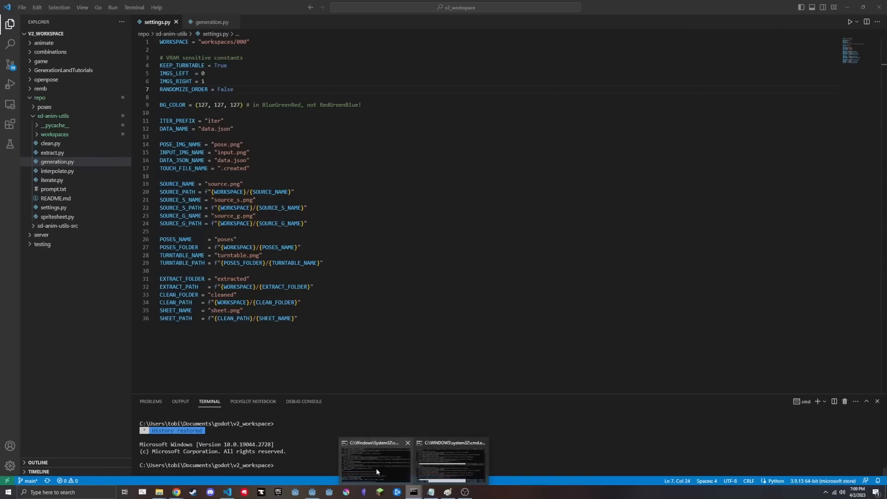
Run python iterate.py again in the sd-anim-utils command prompt
left_click(376, 468)
key("Up")
key("Return")
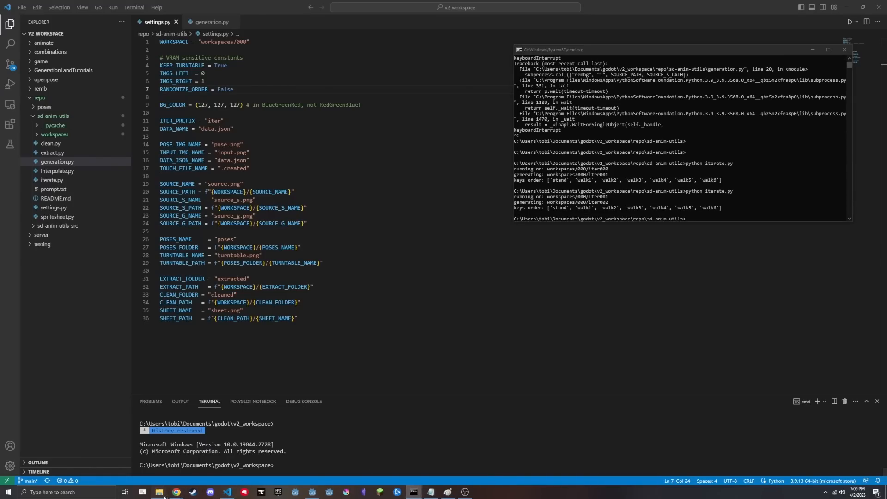
Open the stand folder of iter002 in workspace 000 and examine its input.png at full size
mouse_move(159, 491)
left_click(122, 461)
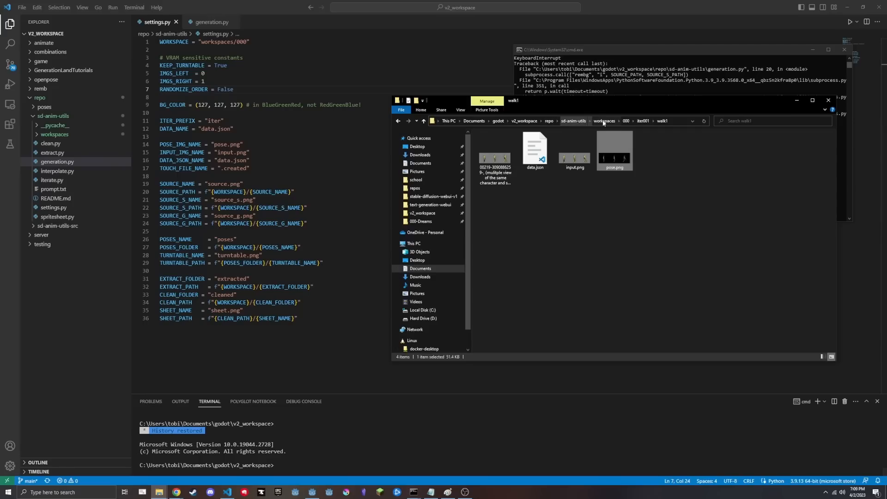
left_click(626, 121)
double_click(503, 158)
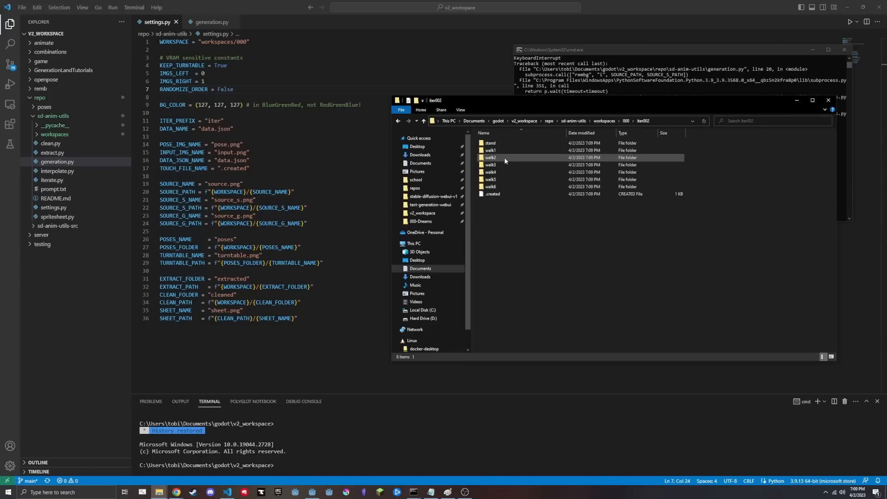
double_click(505, 144)
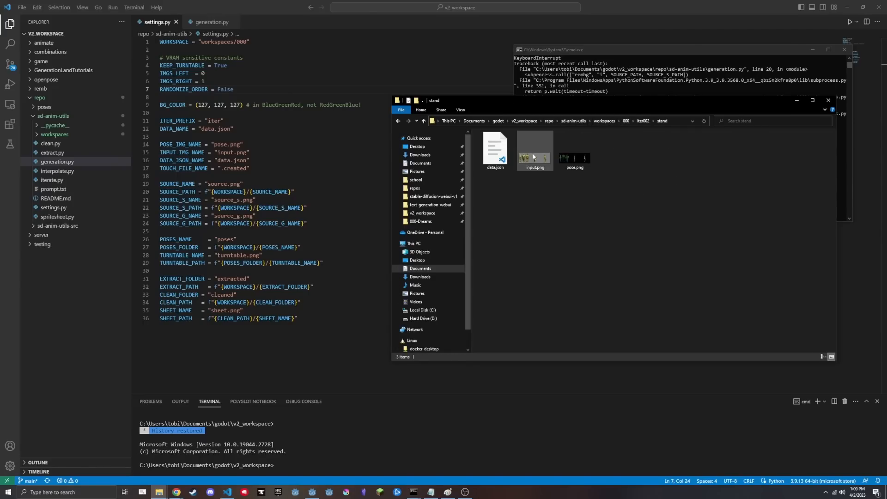
double_click(534, 157)
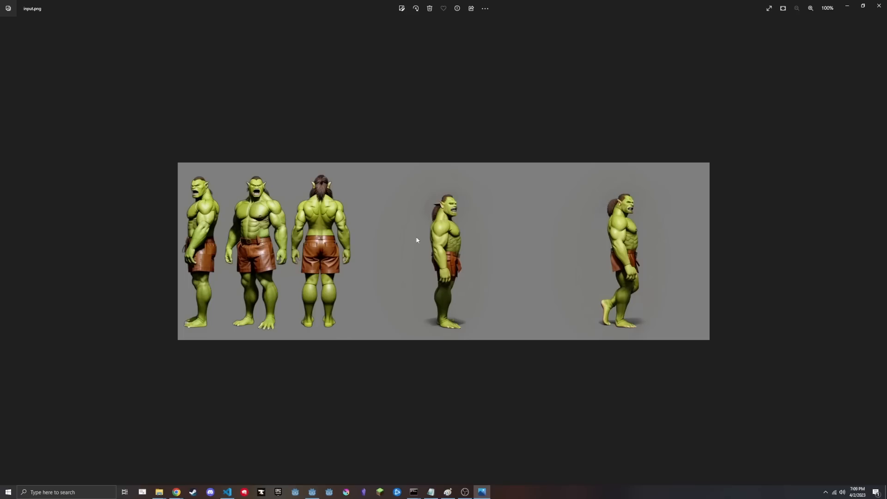
left_click(879, 6)
Switch to Stable Diffusion and load input.png from the iter002 stand folder as the Inpaint image
mouse_move(176, 492)
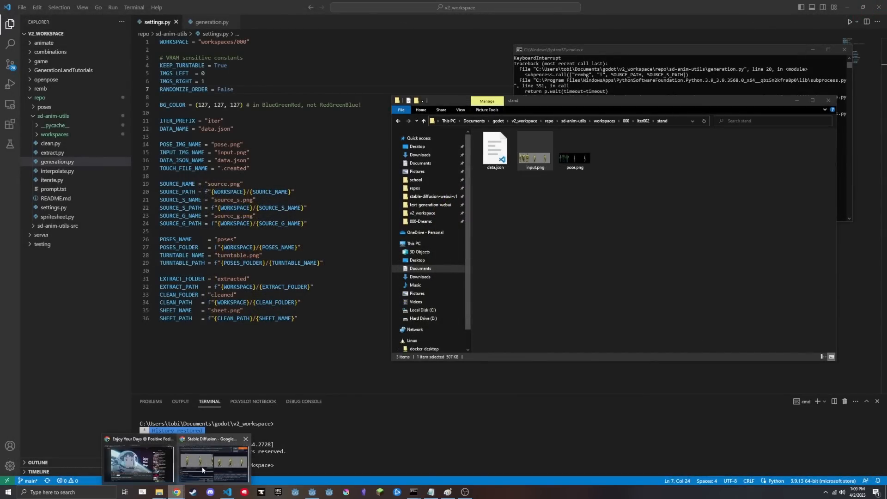
left_click(201, 467)
scroll(348, 221, "up", 1)
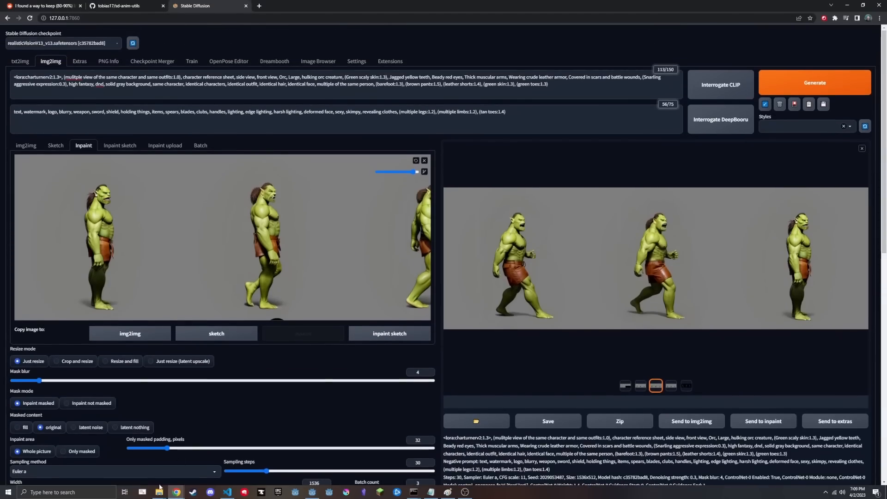
left_click(160, 490)
left_click(105, 463)
left_click_drag(578, 99, 0, 175)
left_click_drag(0, 231, 267, 240)
Load pose.png from the stand folder as the image of ControlNet's Control Model - 0
scroll(265, 202, "down", 2)
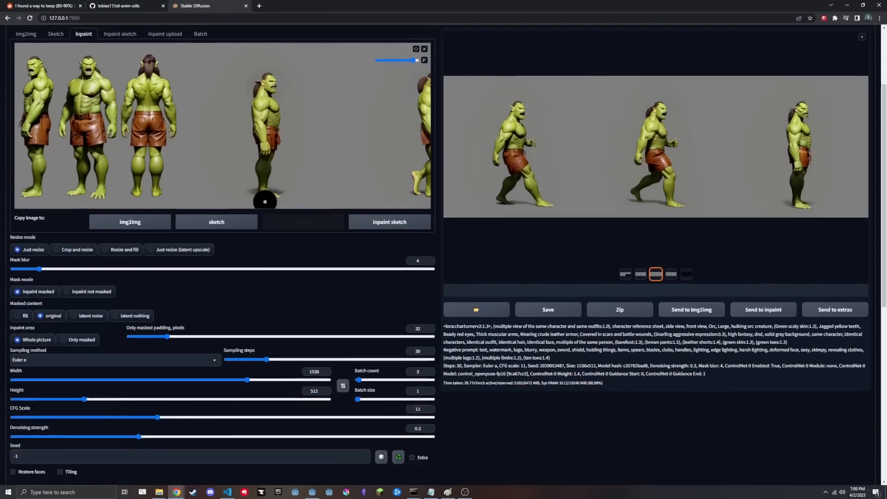
scroll(265, 201, "down", 2)
scroll(185, 249, "down", 3)
left_click_drag(0, 259, 263, 332)
scroll(263, 335, "up", 4)
scroll(263, 334, "down", 4)
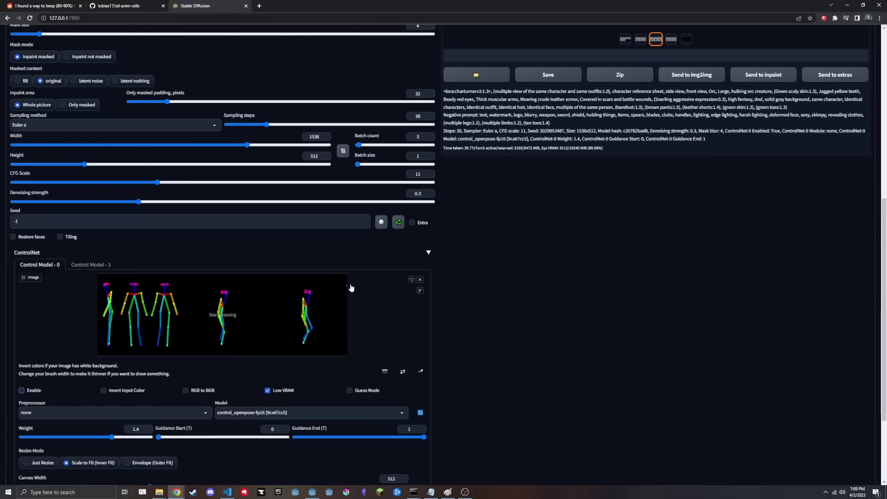
Remove the pose image from Control Model - 0, turn off its Low VRAM option and set its model to None
left_click(420, 279)
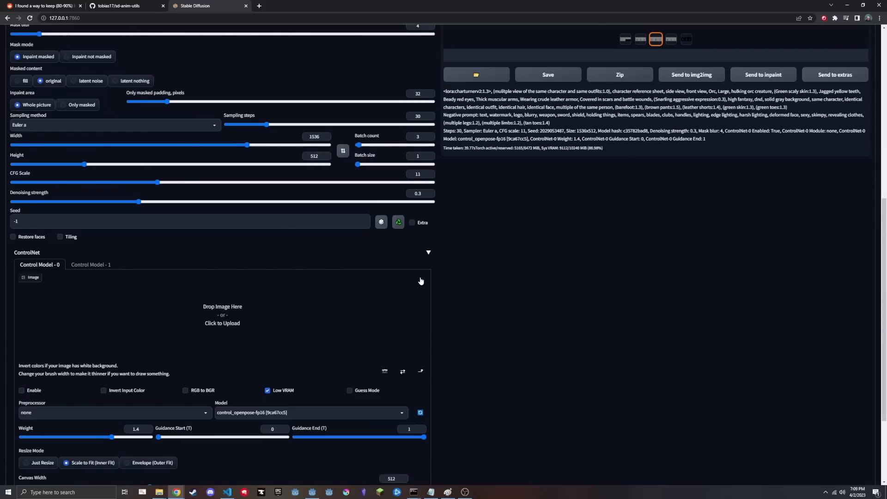
left_click(267, 391)
scroll(276, 384, "up", 2)
scroll(286, 393, "down", 2)
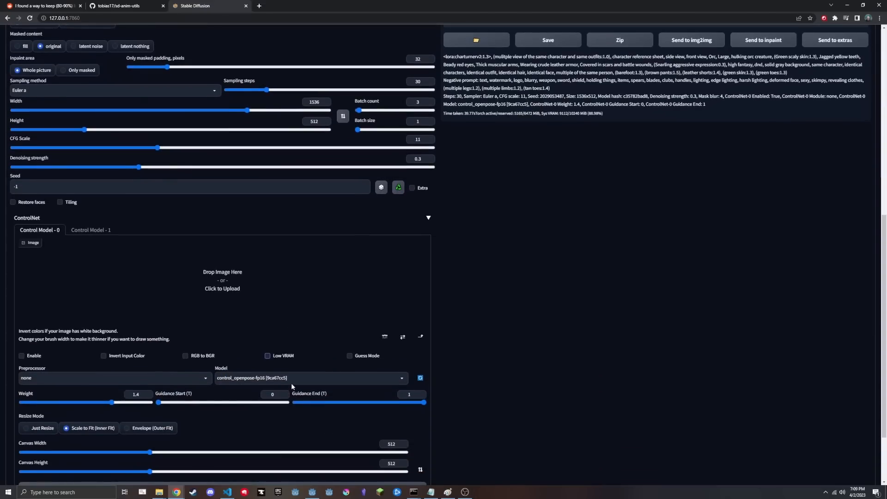
left_click(291, 380)
left_click(270, 342)
Set the denoising strength to 0.2, sampling steps to 40, batch count to 1 and CFG scale to 9
scroll(262, 354, "up", 4)
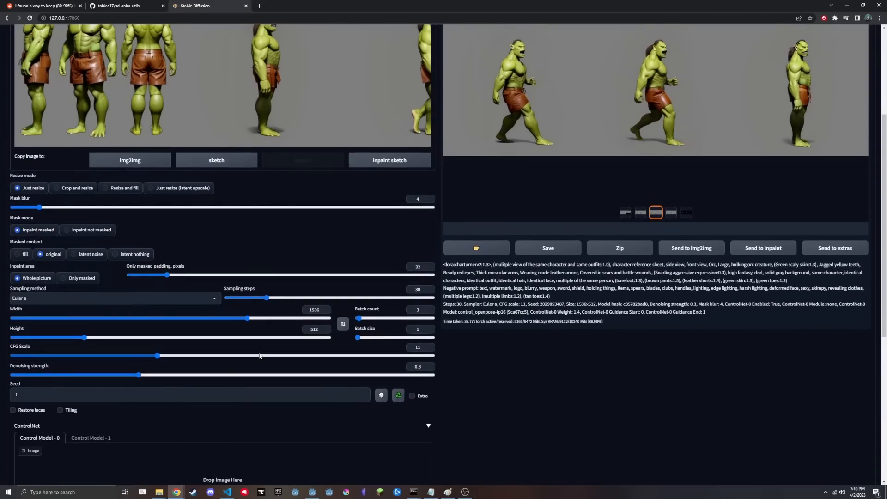
scroll(259, 352, "up", 3)
scroll(221, 357, "down", 3)
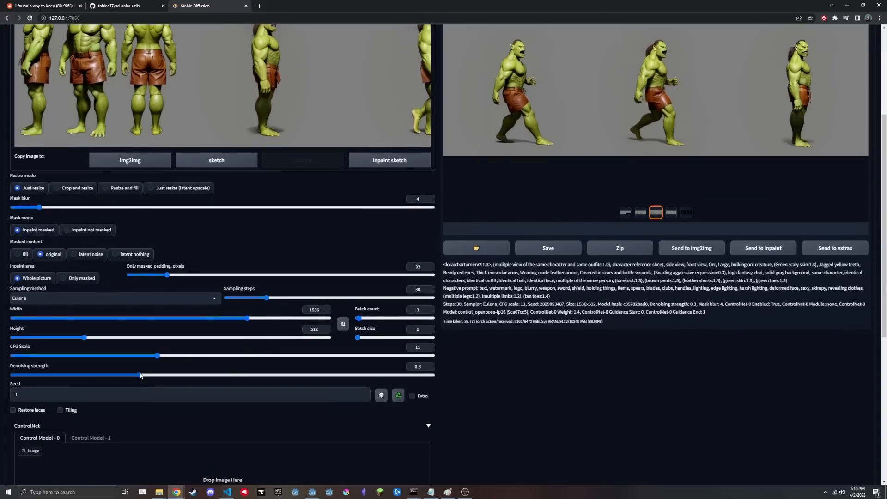
left_click(105, 375)
scroll(180, 360, "up", 3)
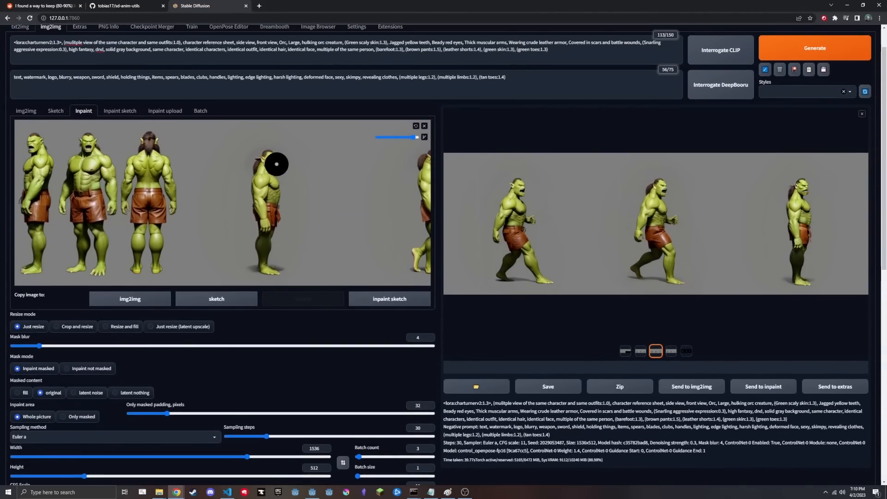
scroll(289, 190, "down", 3)
left_click(276, 289)
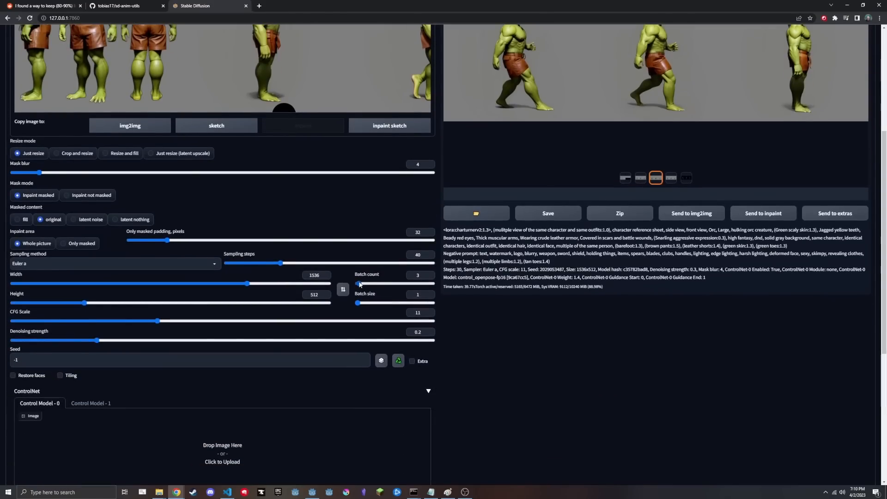
left_click_drag(360, 284, 343, 287)
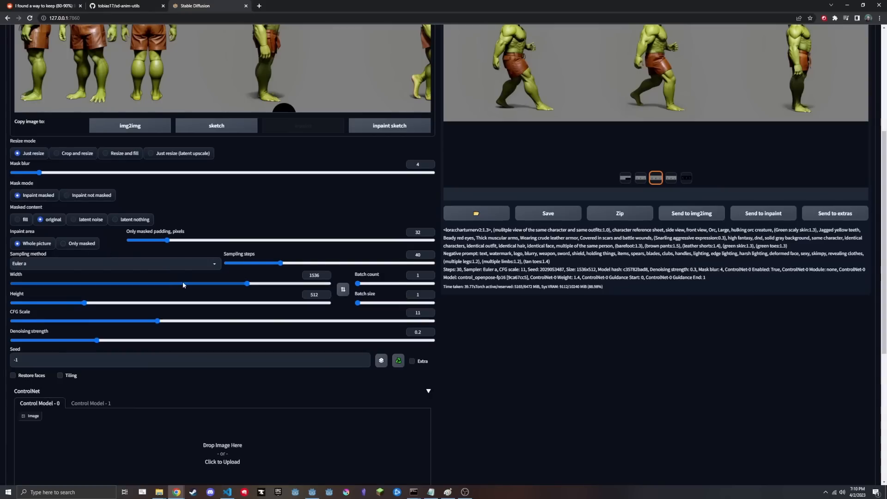
left_click_drag(155, 321, 150, 321)
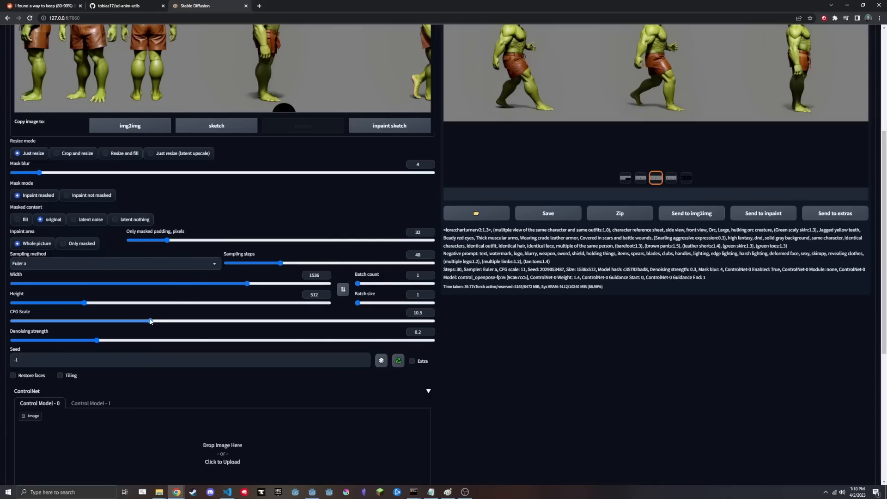
Paint an inpaint mask over the whole middle standing orc, generate the image and inspect the result at full size
scroll(134, 319, "up", 4)
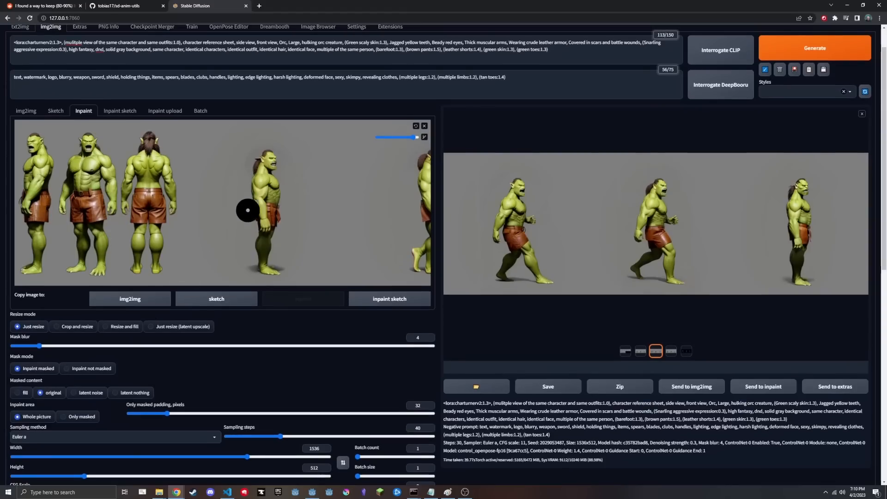
mouse_move(281, 168)
left_mouse_down()
mouse_move(253, 192)
mouse_move(250, 246)
mouse_move(266, 272)
mouse_move(281, 244)
mouse_move(279, 174)
mouse_move(258, 231)
left_mouse_up()
left_click(797, 51)
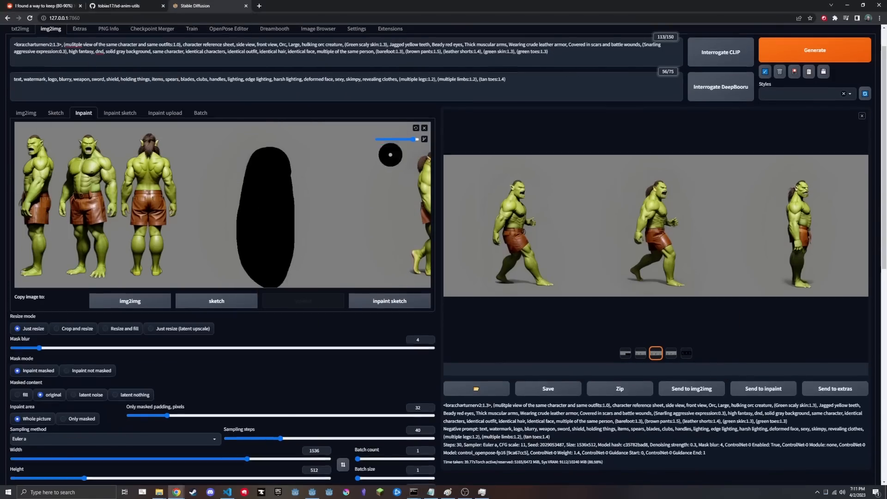
scroll(455, 47, "up", 1)
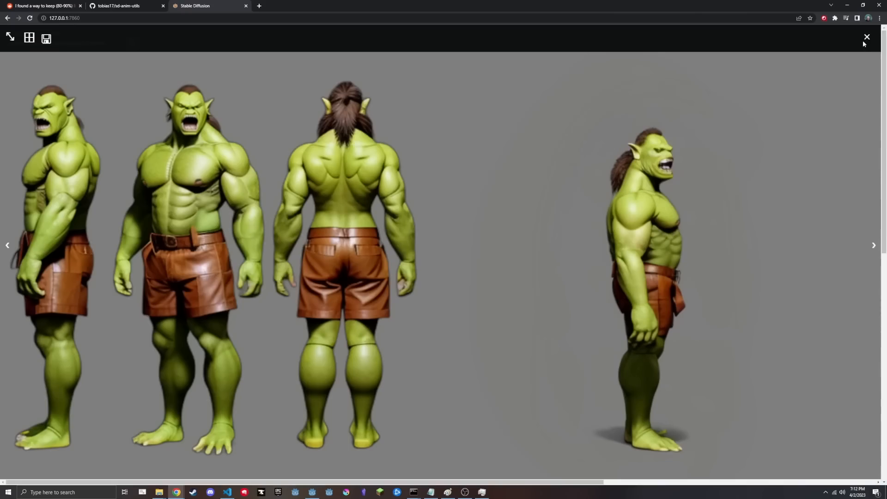
left_click(706, 201)
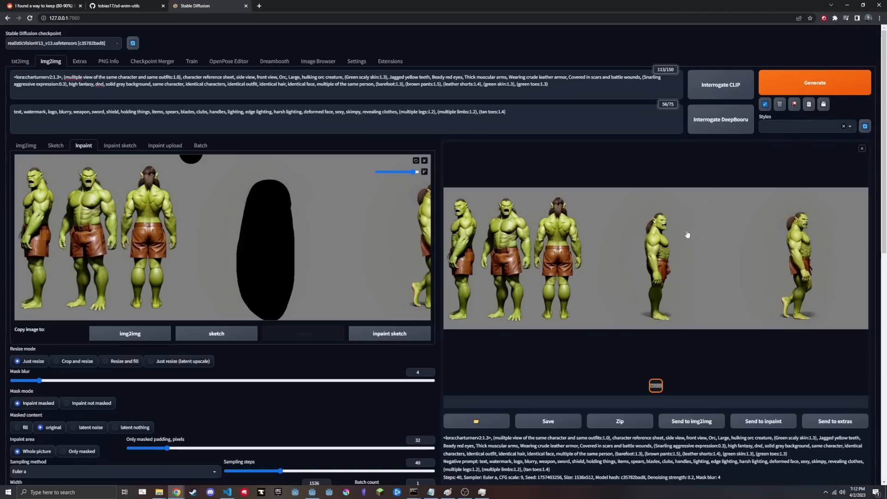
Load the generated result as the Inpaint image and paint a mask over only the middle standing orc's head
scroll(268, 340, "down", 9)
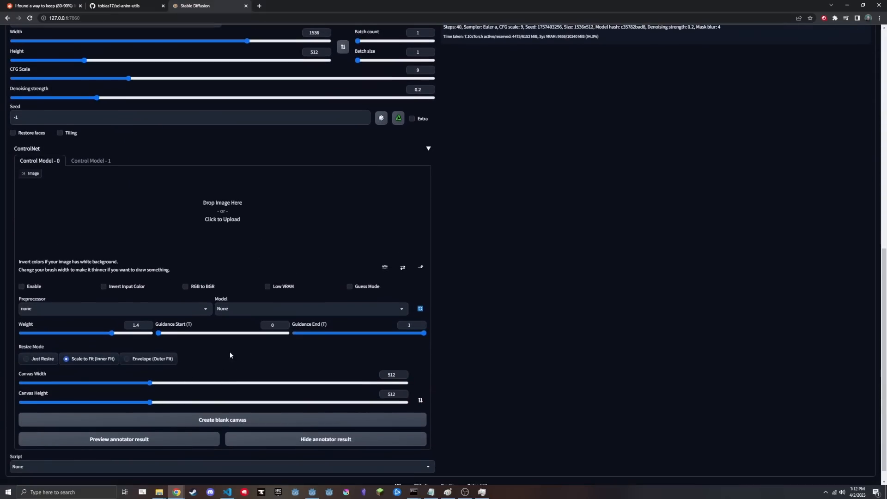
scroll(240, 349, "up", 4)
scroll(253, 348, "up", 6)
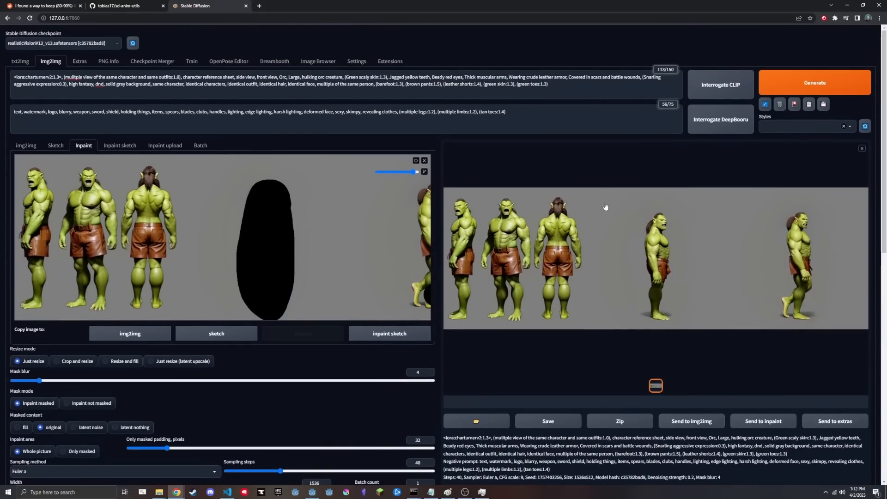
left_click_drag(638, 227, 403, 161)
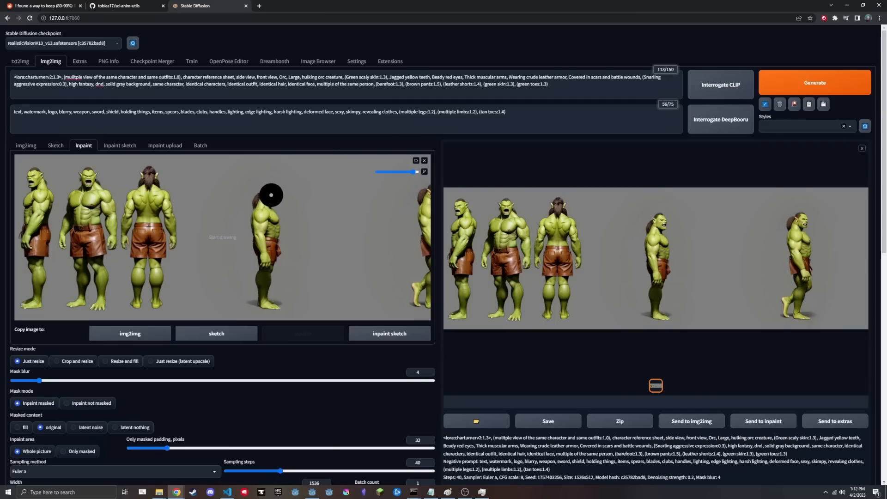
mouse_move(271, 195)
left_mouse_down()
mouse_move(260, 194)
mouse_move(269, 202)
left_mouse_up()
scroll(271, 199, "down", 2)
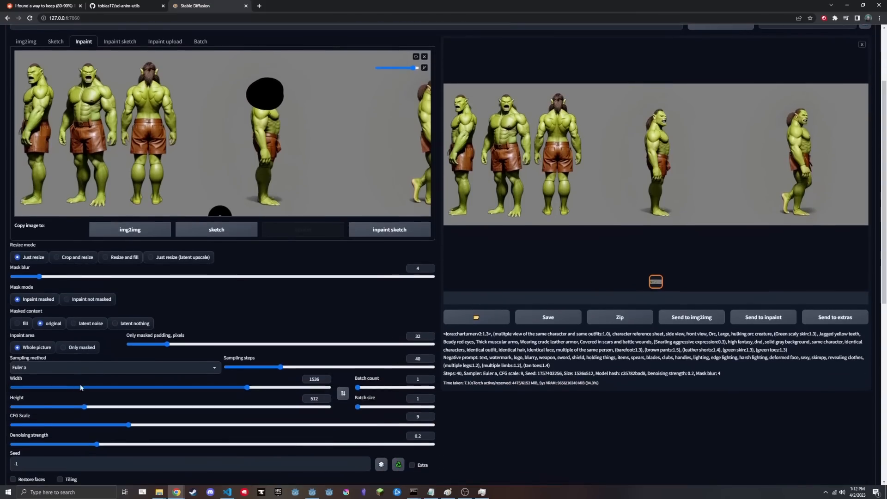
Set the inpaint area to Only masked, generate the middle orc's head and inspect the result at full size
left_click(83, 347)
scroll(83, 347, "up", 2)
left_click(795, 88)
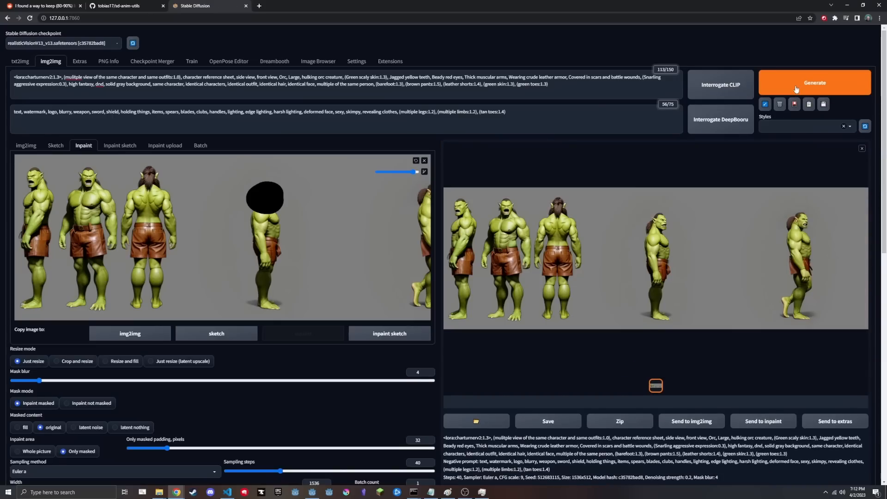
left_click(700, 257)
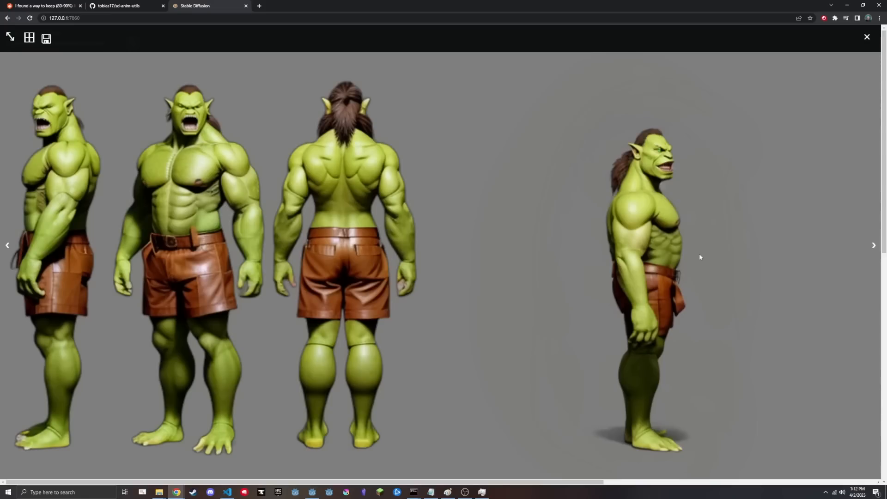
left_click(866, 38)
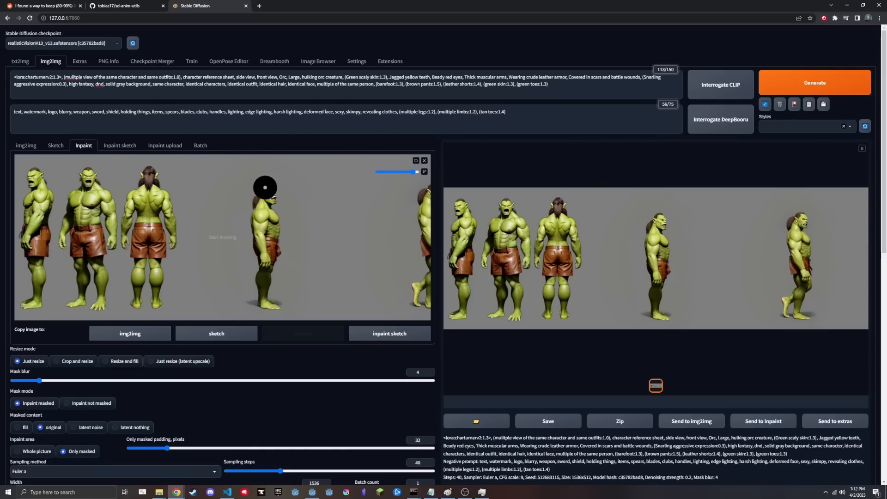
Mask the middle orc's head again, regenerate it with denoising strength 0.1 and inspect the result at full size
mouse_move(265, 188)
left_mouse_down()
mouse_move(259, 197)
mouse_move(274, 203)
left_mouse_up()
scroll(249, 324, "down", 2)
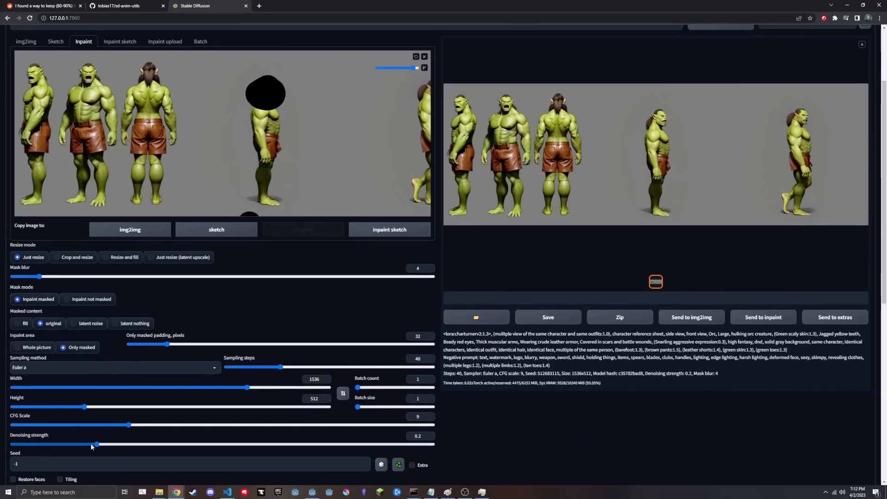
left_click_drag(96, 444, 71, 444)
scroll(56, 445, "up", 3)
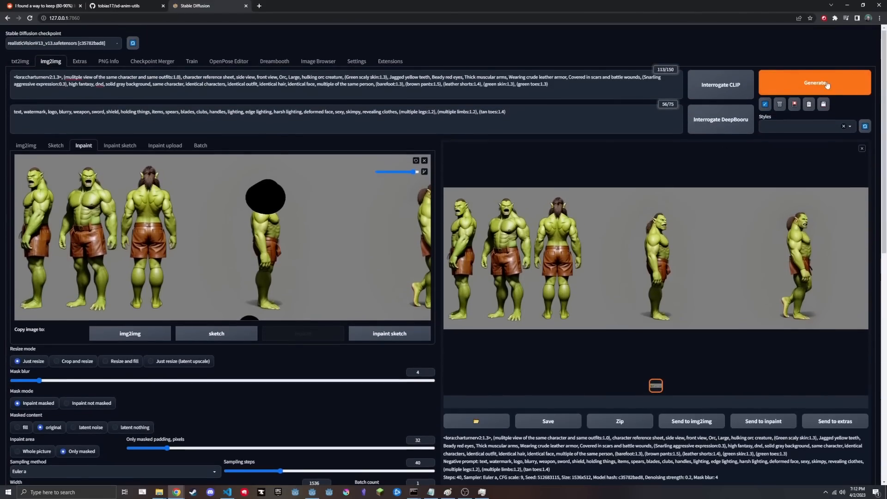
left_click(781, 82)
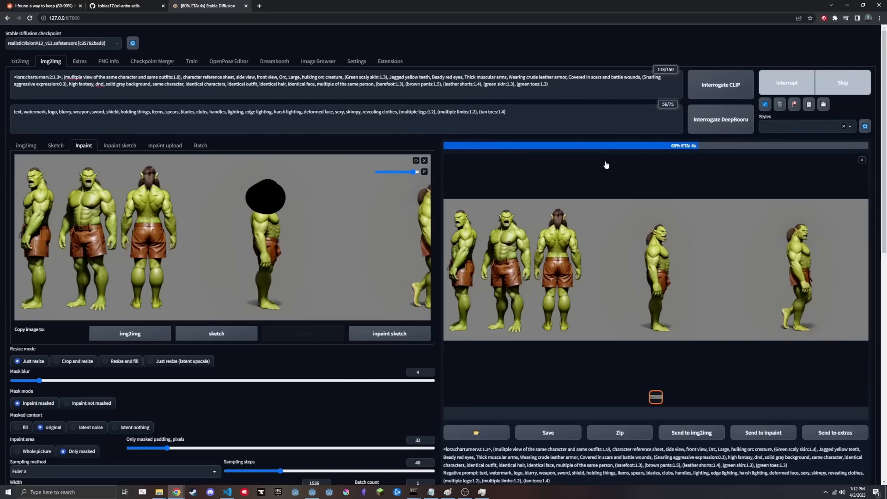
left_click(665, 257)
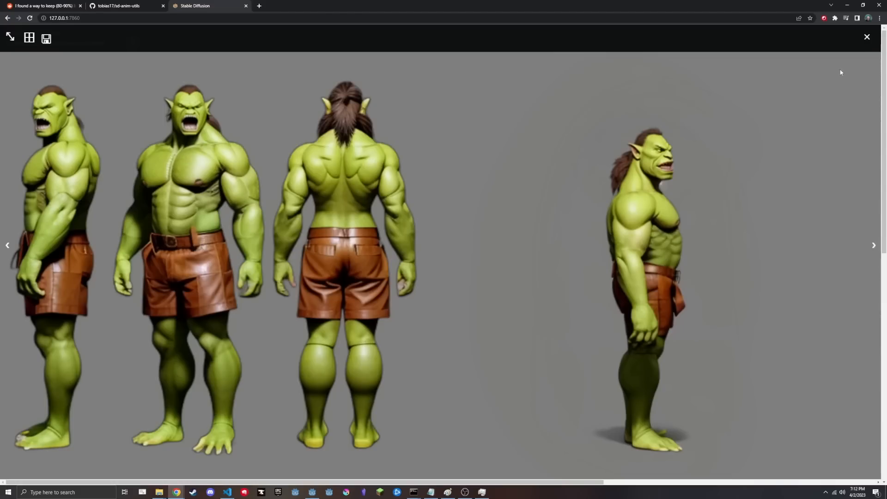
left_click(867, 37)
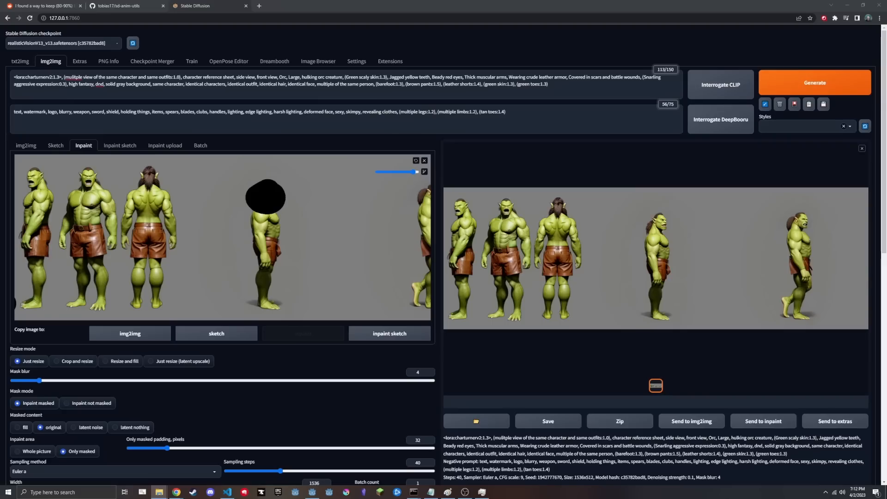
Load the next walking-pose input as the Inpaint image and paint a mask over the whole middle orc
left_click(416, 161)
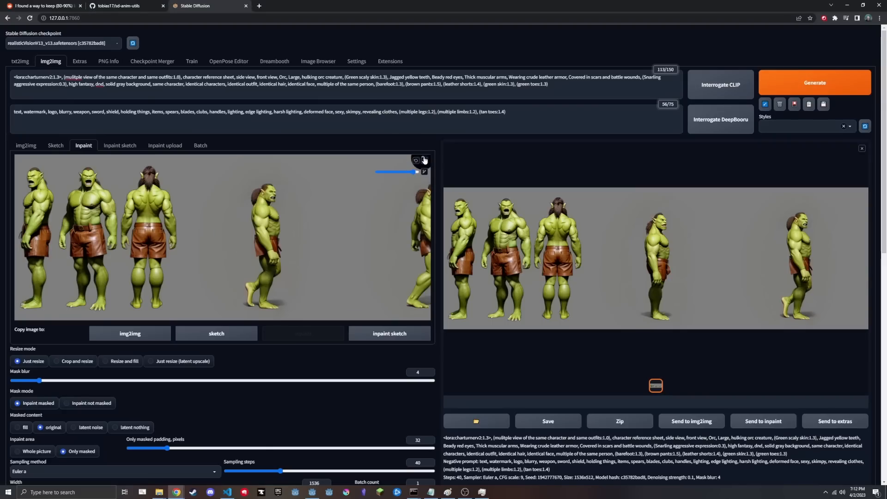
mouse_move(270, 188)
left_mouse_down()
mouse_move(243, 278)
mouse_move(258, 312)
mouse_move(276, 194)
mouse_move(260, 227)
mouse_move(273, 239)
left_mouse_up()
scroll(222, 324, "down", 4)
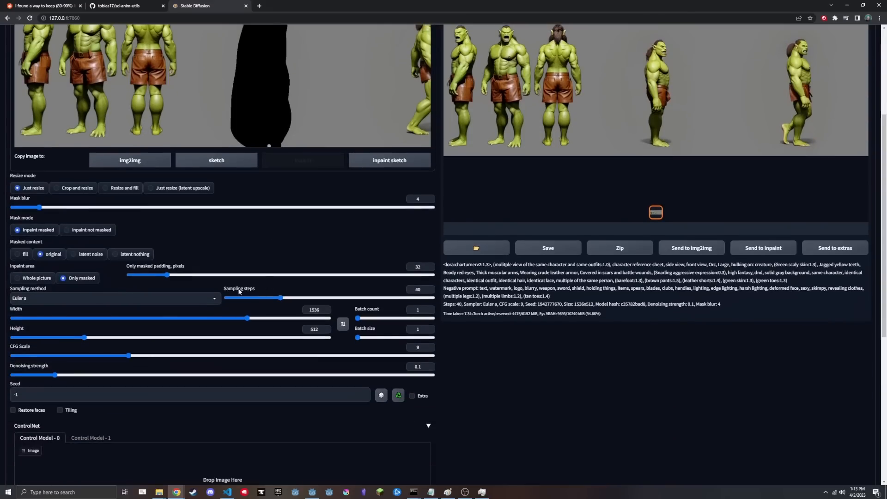
Generate the walking orc with denoising strength 0.2 and the inpaint area set to Whole picture
mouse_move(53, 375)
left_mouse_down()
mouse_move(41, 377)
mouse_move(105, 375)
left_mouse_up()
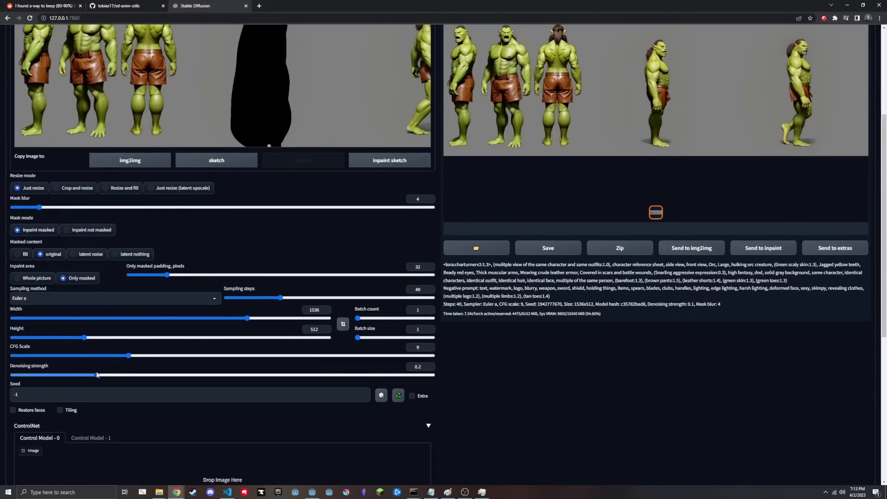
scroll(60, 290, "up", 4)
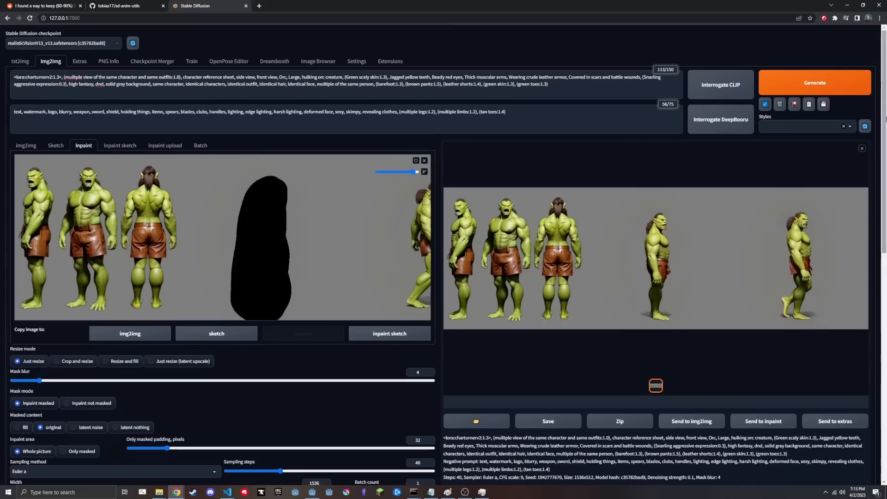
left_click(815, 83)
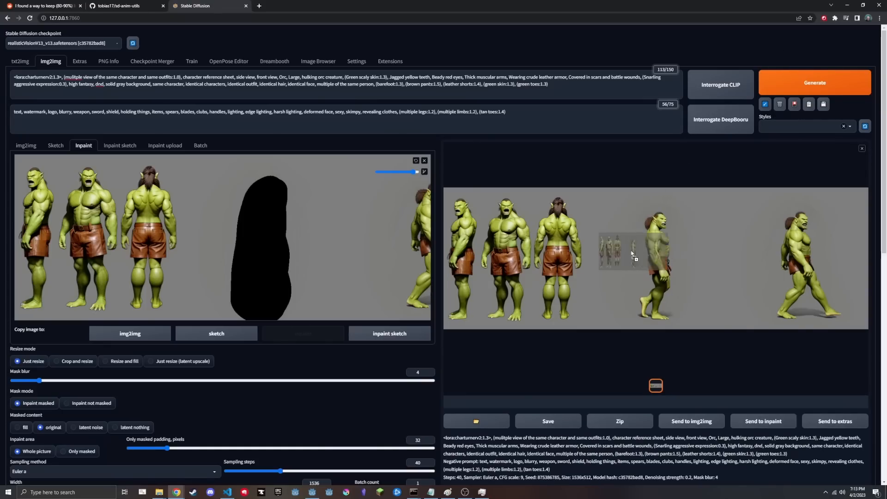
left_click(424, 160)
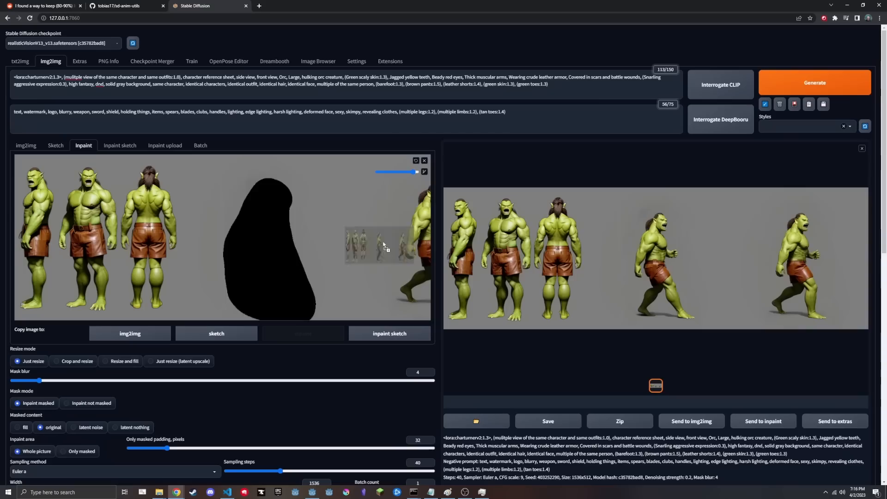
Review the stand and walk folders in iter002, and go up to the 000 workspace folder
left_click(679, 202)
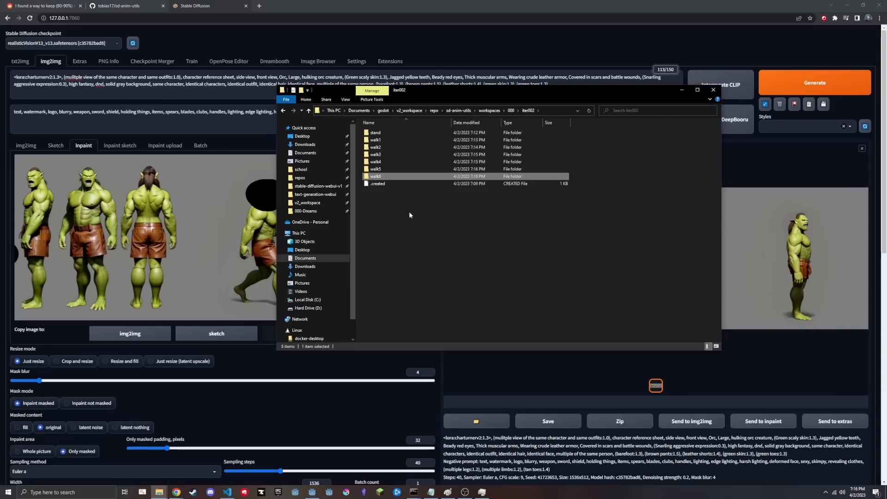
key("ctrl+a")
left_click(412, 220)
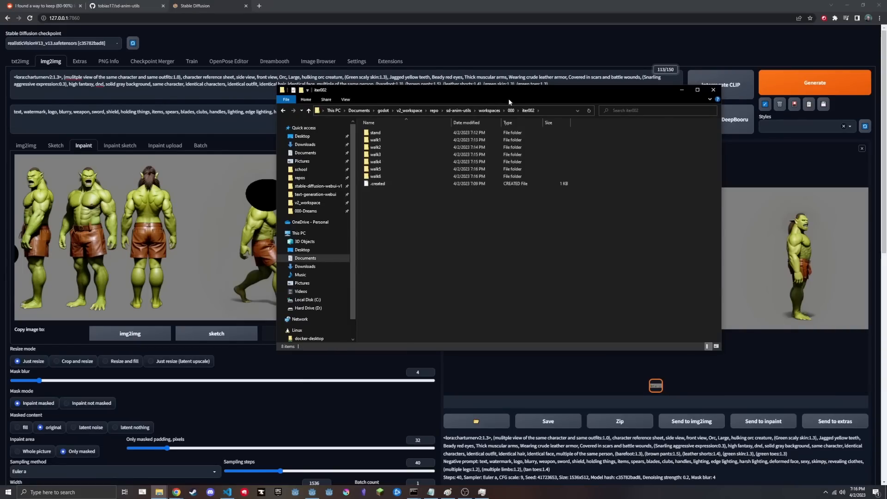
left_click(511, 110)
key("ctrl+a")
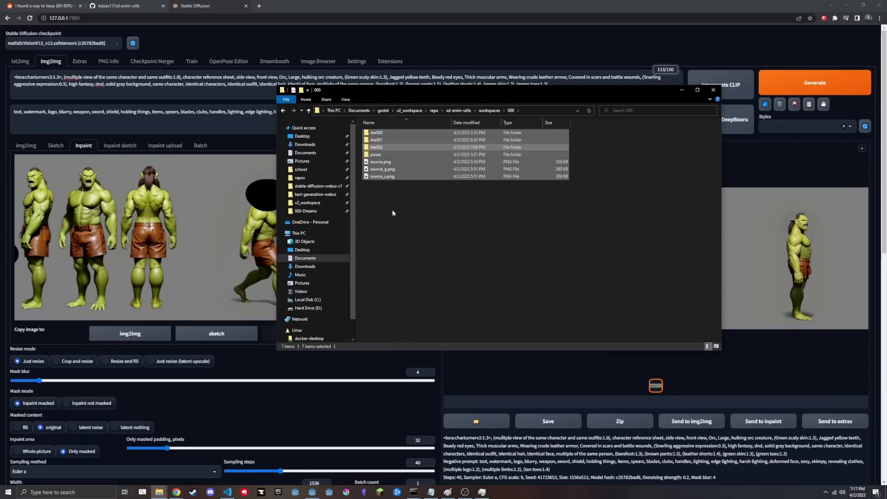
left_click(392, 209)
Switch to the sd-anim-utils GitHub page and read the README's instructions on iterating, extracting and cleaning
left_click(139, 5)
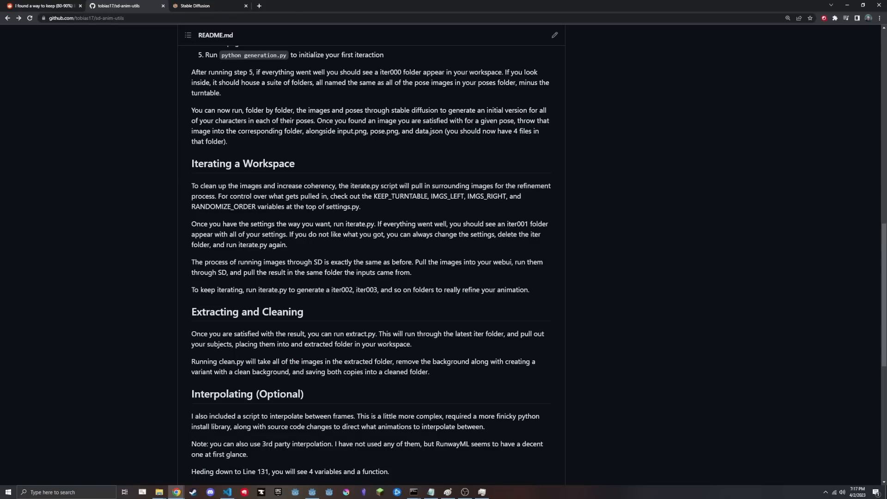
left_click_drag(204, 266, 426, 278)
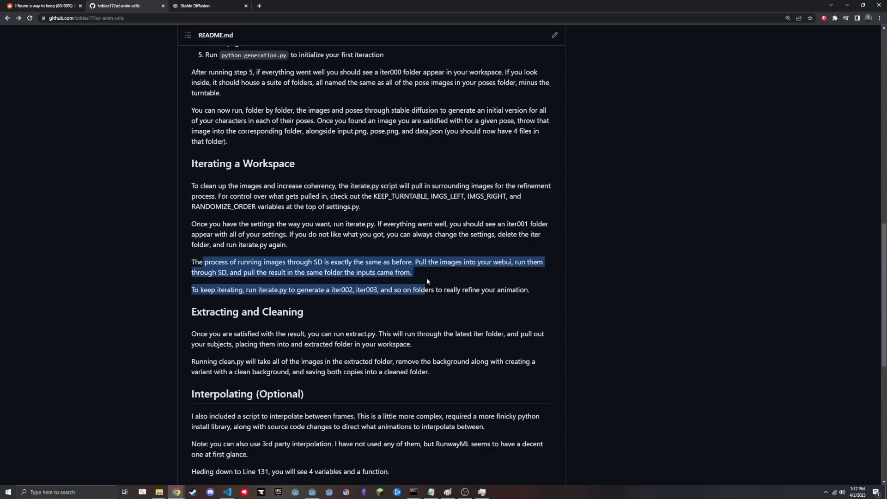
left_click(380, 285)
scroll(246, 300, "down", 1)
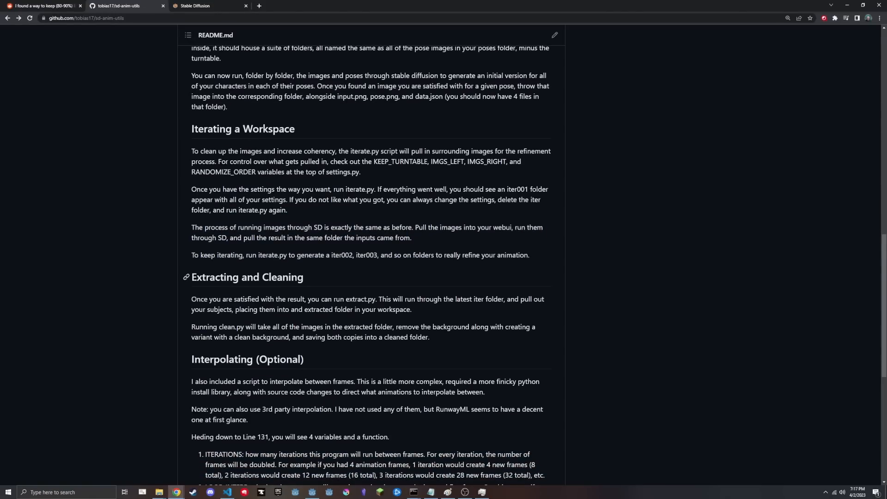
left_click_drag(191, 278, 326, 277)
left_click(331, 276)
Run python extract.py from the sd-anim-utils folder in the command prompt
mouse_move(414, 491)
left_click(408, 447)
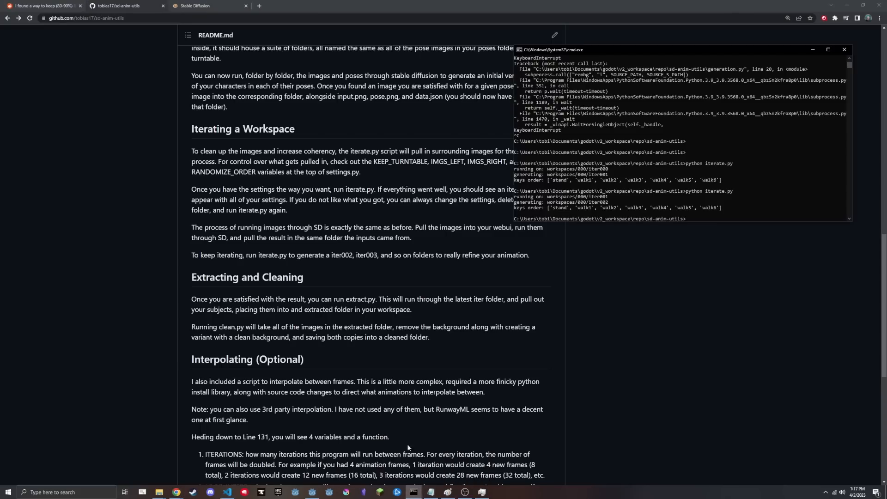
left_click_drag(676, 50, 681, 49)
left_click(694, 136)
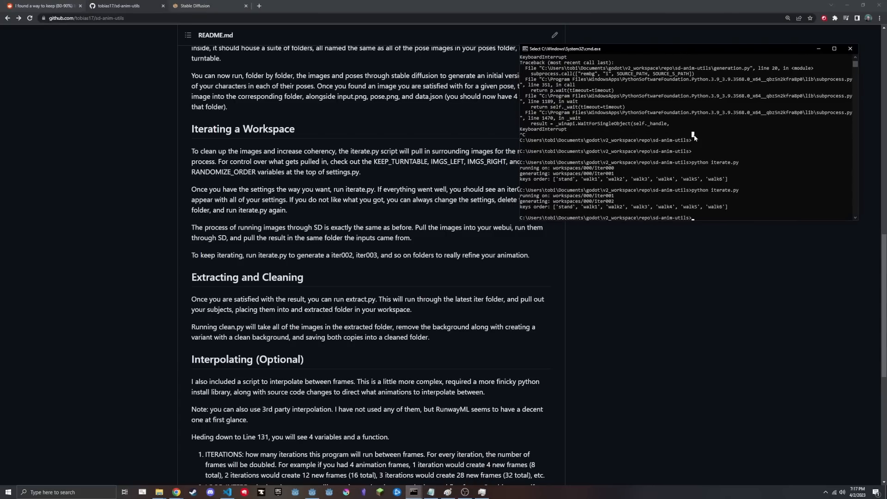
key("Escape")
type("python extract.yp")
key("BackSpace")
key("BackSpace")
type("py")
key("Return")
Open the extracted folder in the 000 workspace and view stand.png in the image viewer
left_click(159, 492)
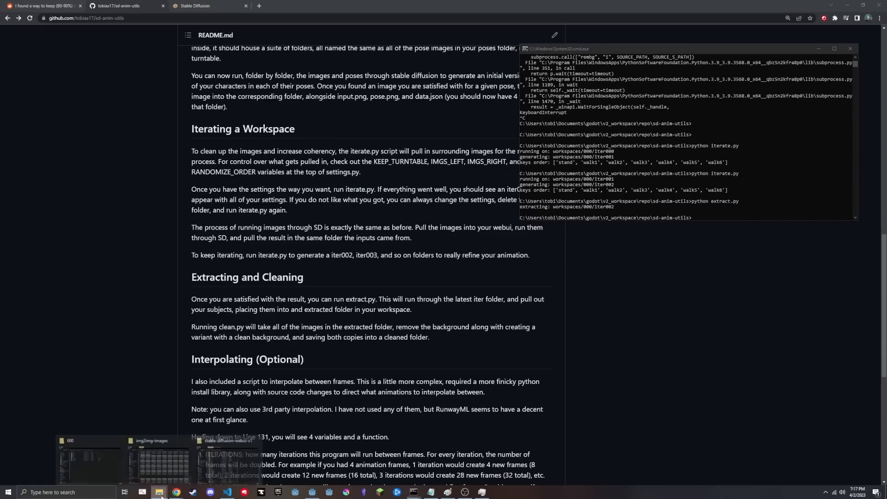
left_click(90, 462)
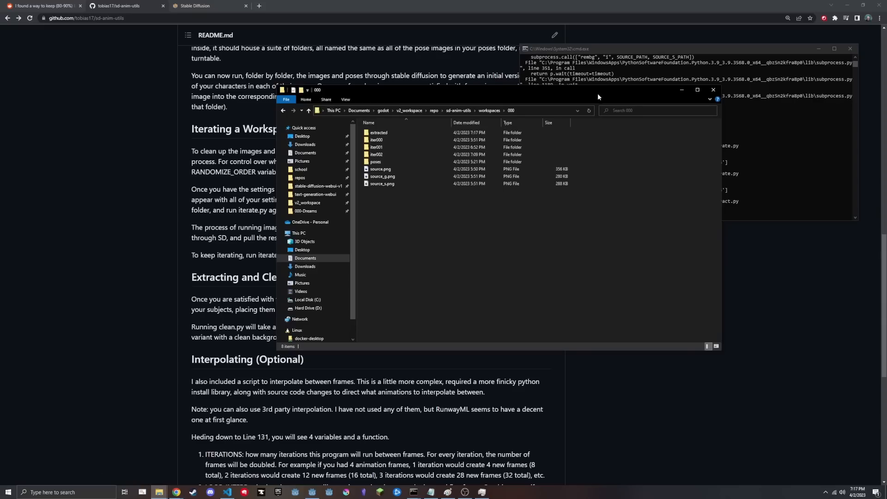
left_click_drag(600, 92, 747, 140)
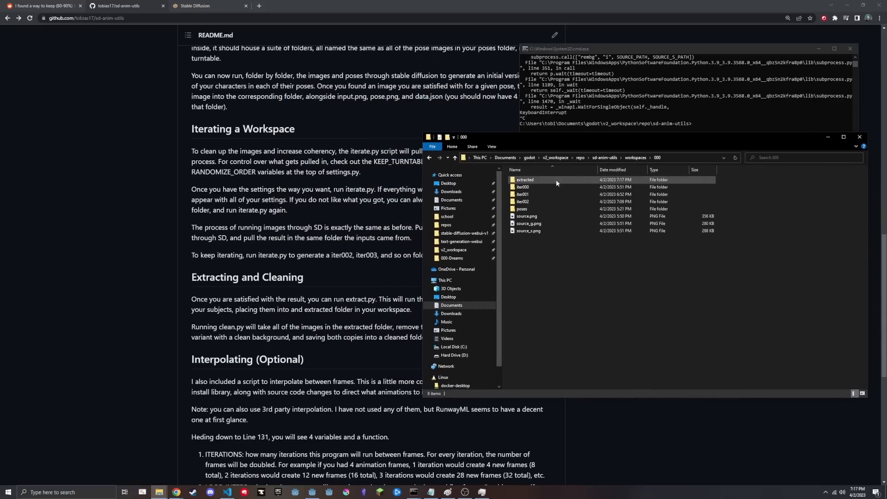
double_click(555, 180)
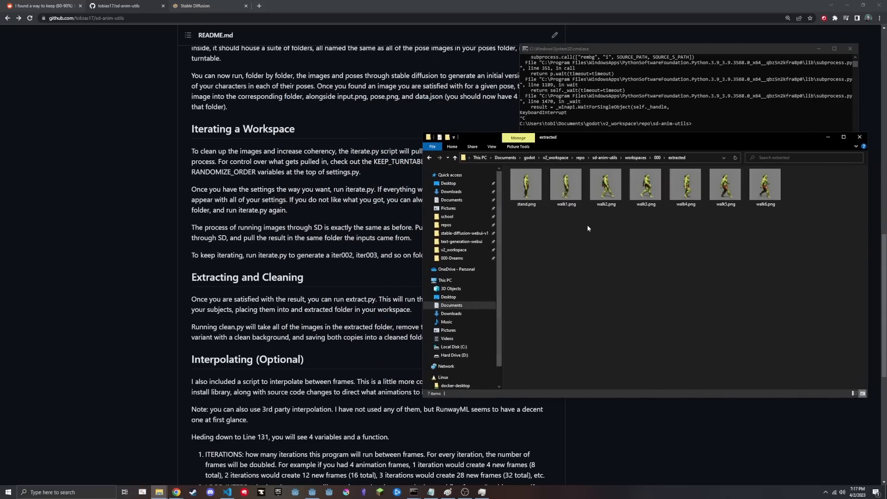
left_click(533, 197)
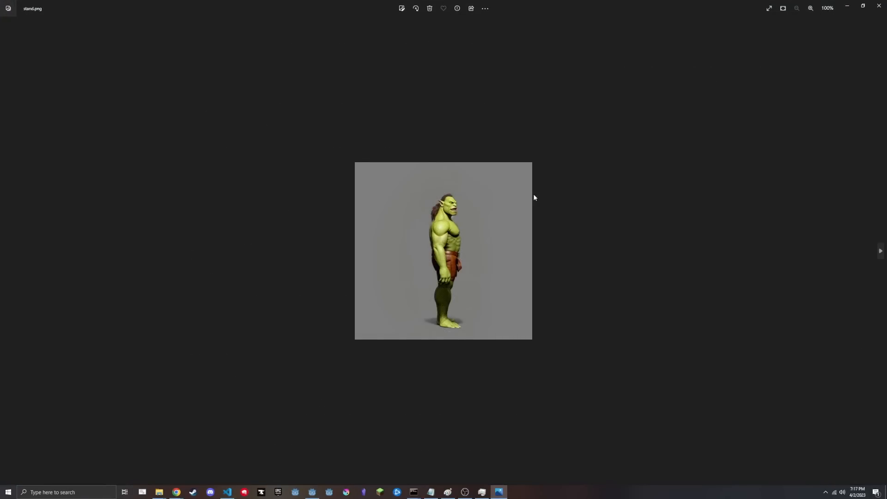
Flip back and forth through the extracted frames from stand.png to walk6.png, checking the walk motion and the orc's consistency
key("Right")
key("Right")
key("Right")
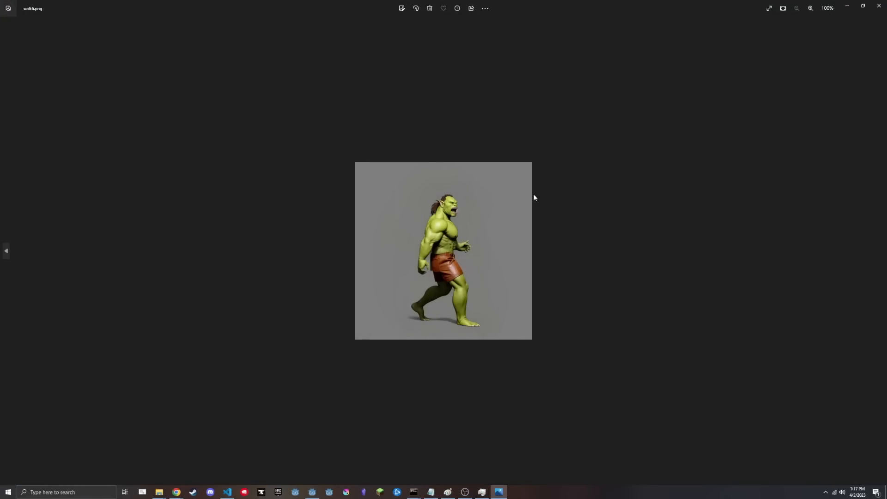
key("Left")
key("Left")
key("Left")
key("Left")
key("Left")
key("Left")
key("Right")
key("Right")
key("Right")
key("Right")
key("Right")
key("Right")
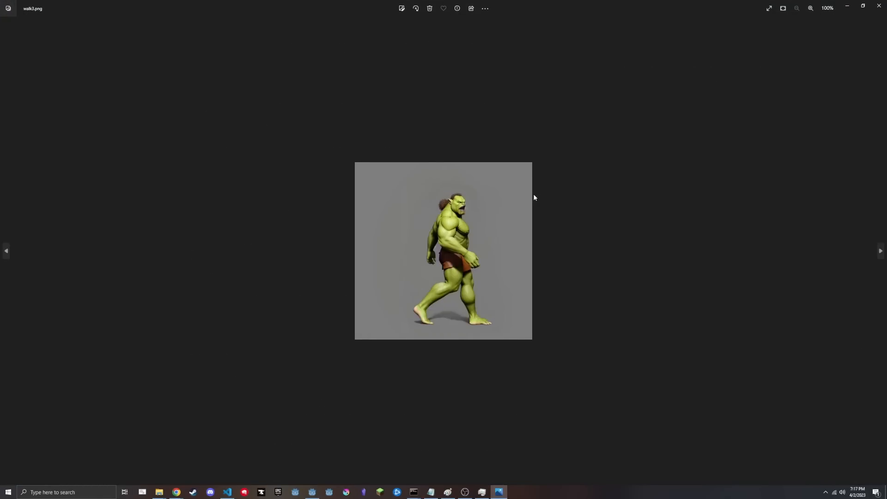
key("Left")
key("Left")
key("Right")
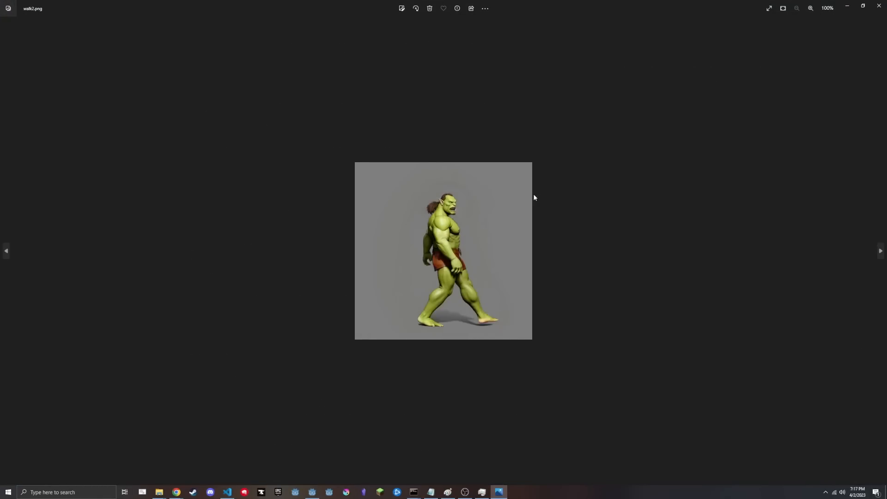
key("Left")
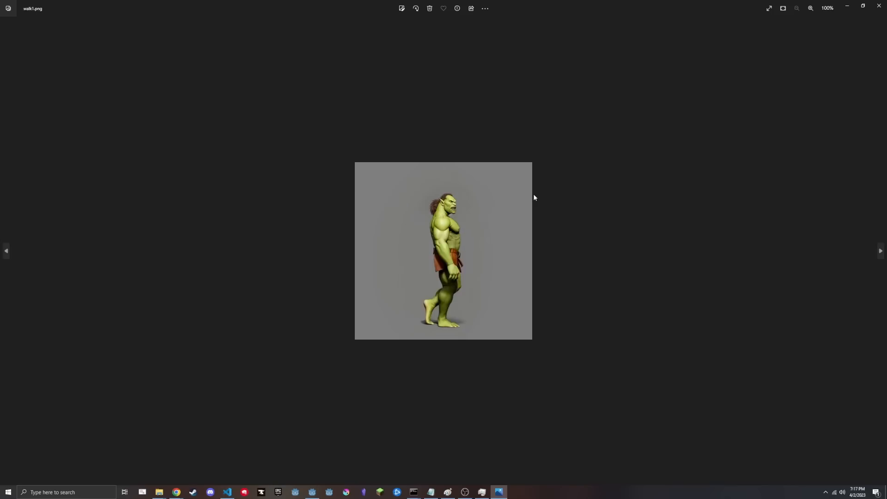
key("Right")
key("Right")
key("Right")
key("Right")
key("Right")
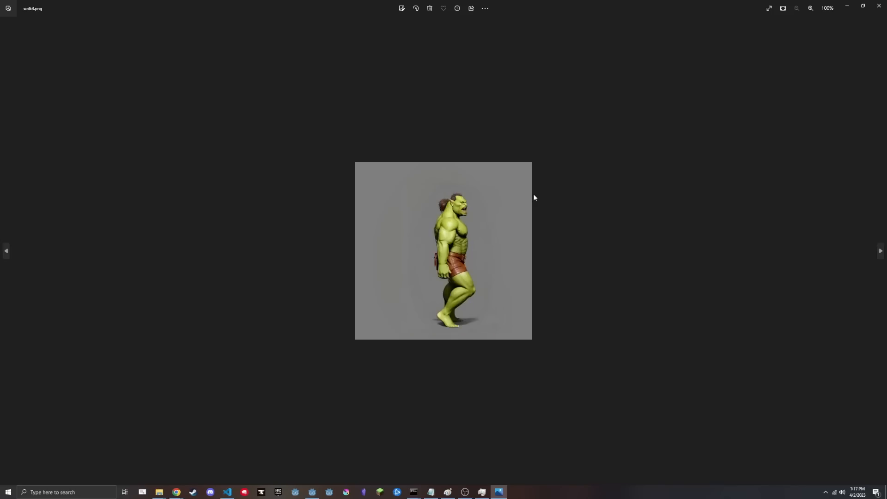
key("Left")
key("Left")
key("Left")
key("Left")
key("Right")
key("Right")
key("Right")
key("Right")
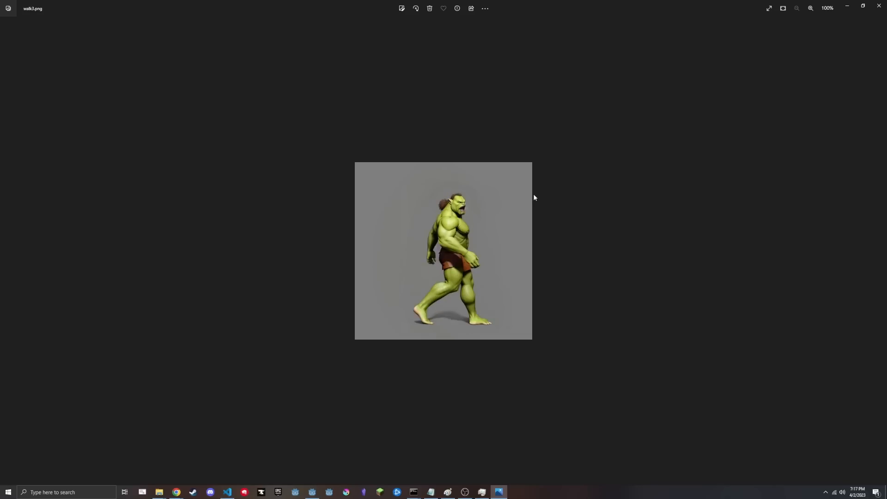
key("Left")
key("Left")
key("Left")
key("Left")
key("Right")
key("Right")
key("Right")
key("Right")
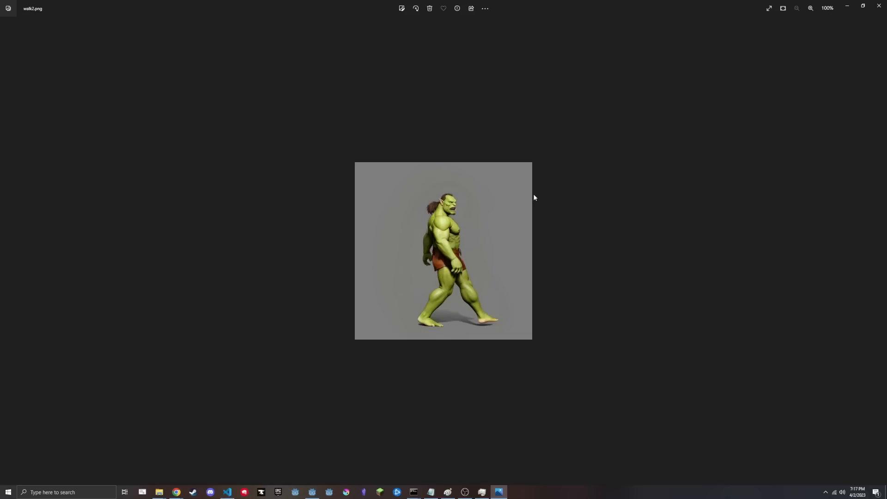
key("Left")
key("Left")
key("Right")
key("Right")
key("Right")
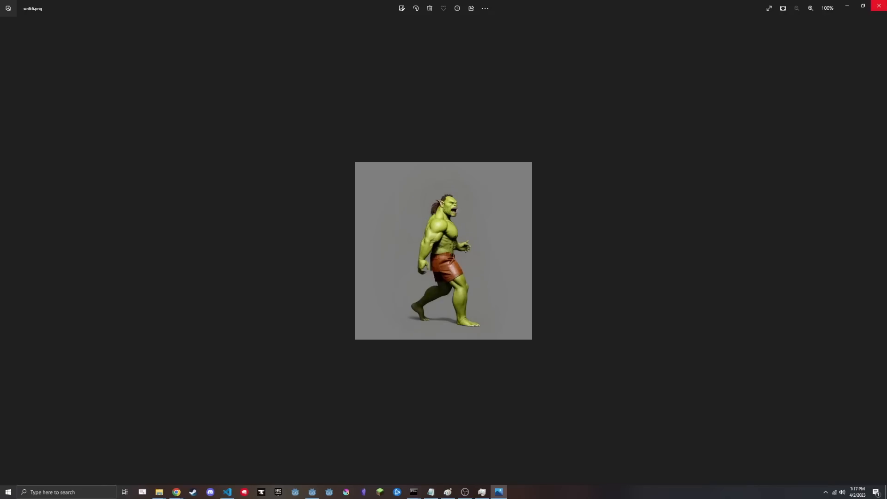
Close the image viewer and run python clean.py from the sd-anim-utils folder in the command prompt
left_click(879, 5)
left_click_drag(803, 236, 519, 178)
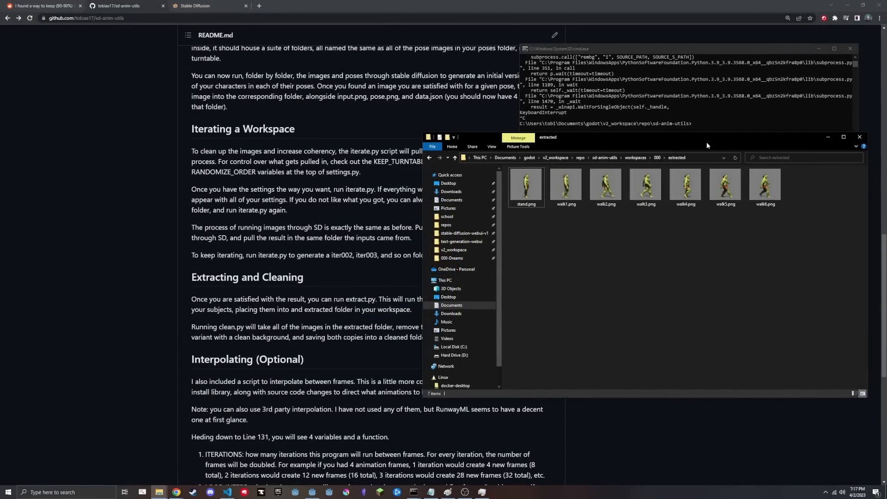
left_click_drag(704, 137, 703, 199)
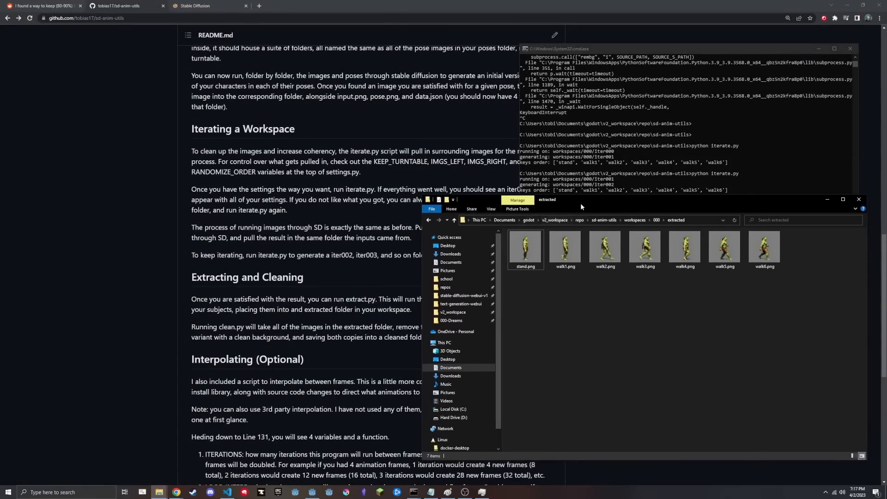
left_click_drag(580, 203, 562, 191)
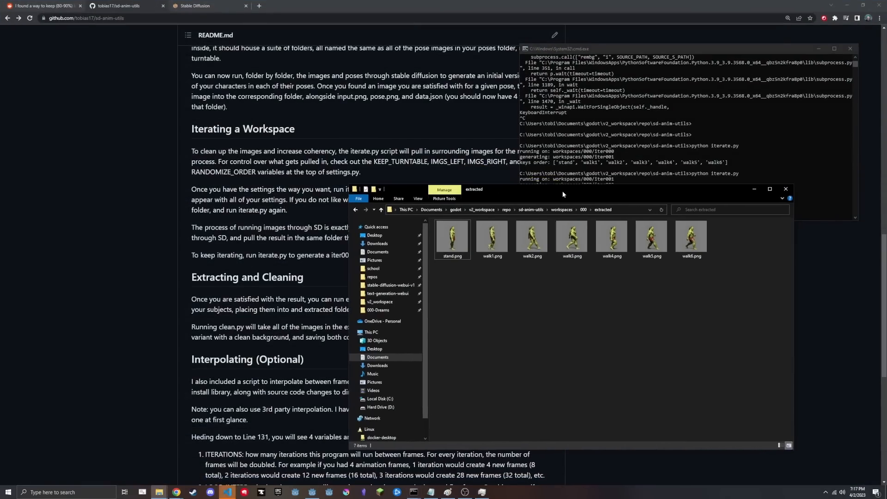
left_click(658, 48)
left_click(649, 134)
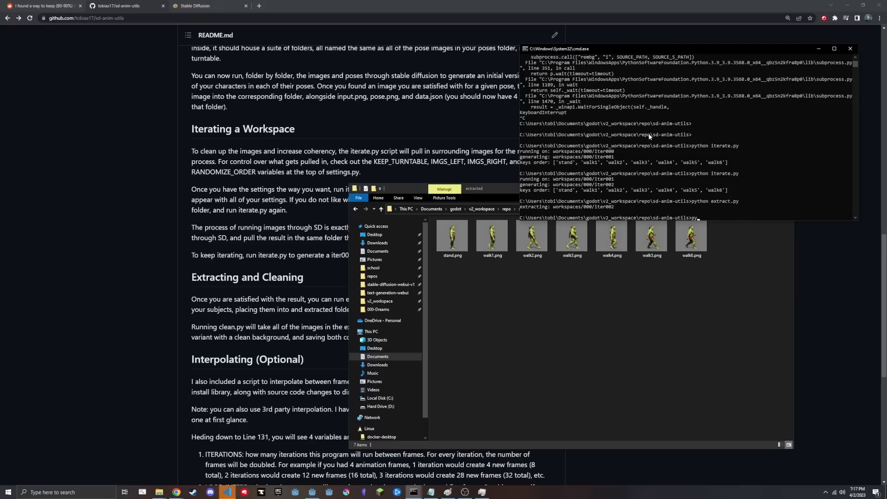
key("Escape")
type("python clean.py")
key("Return")
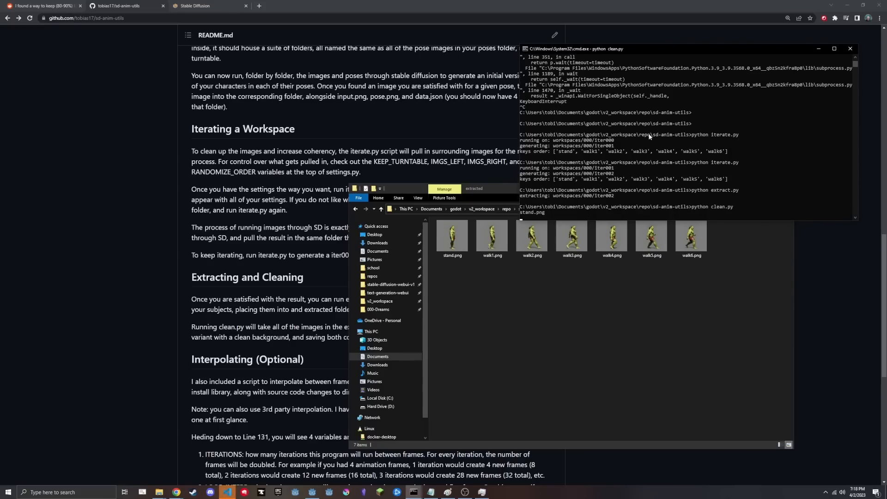
Open the cleaned folder in the 000 workspace and view stand_s.png in the image viewer
left_click(651, 329)
left_click(583, 209)
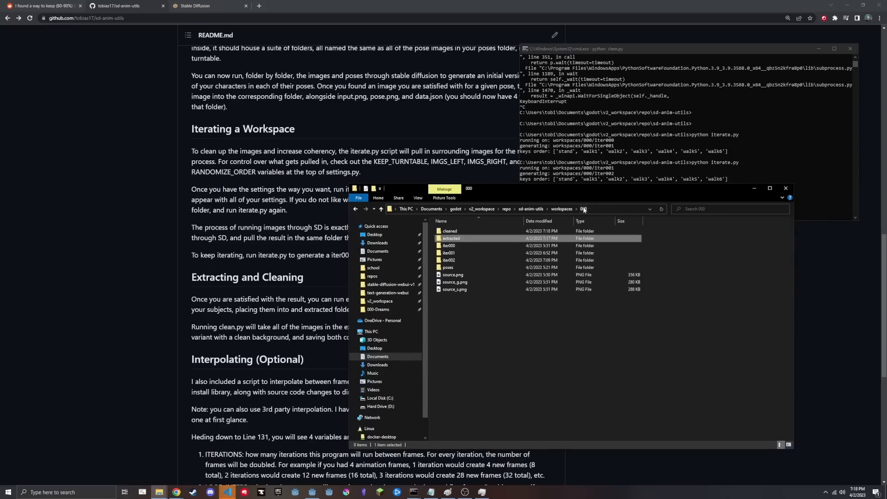
left_click_drag(581, 190, 586, 180)
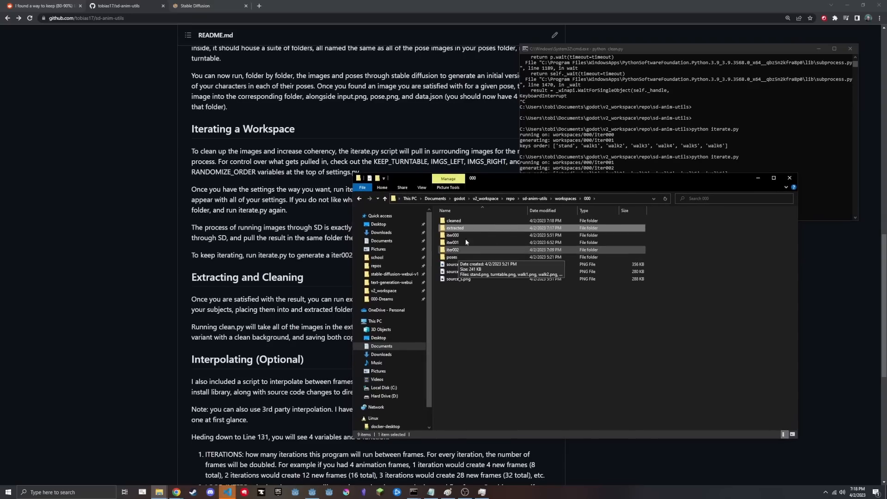
double_click(470, 225)
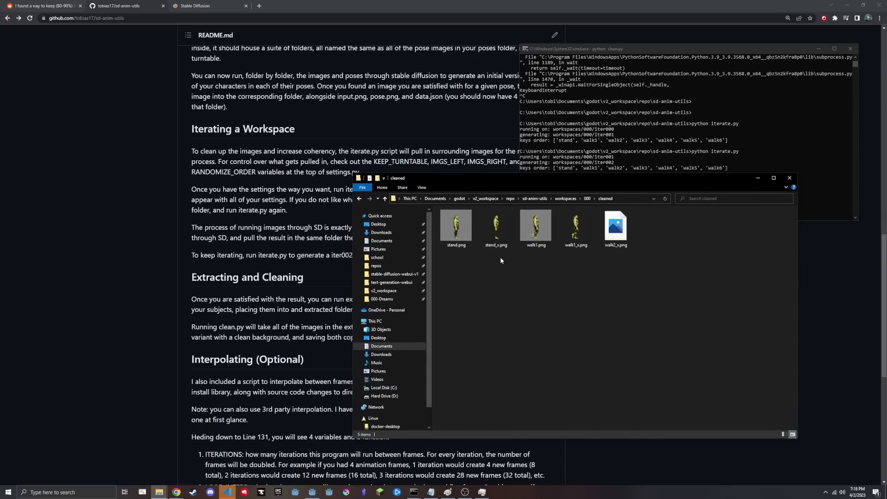
double_click(505, 229)
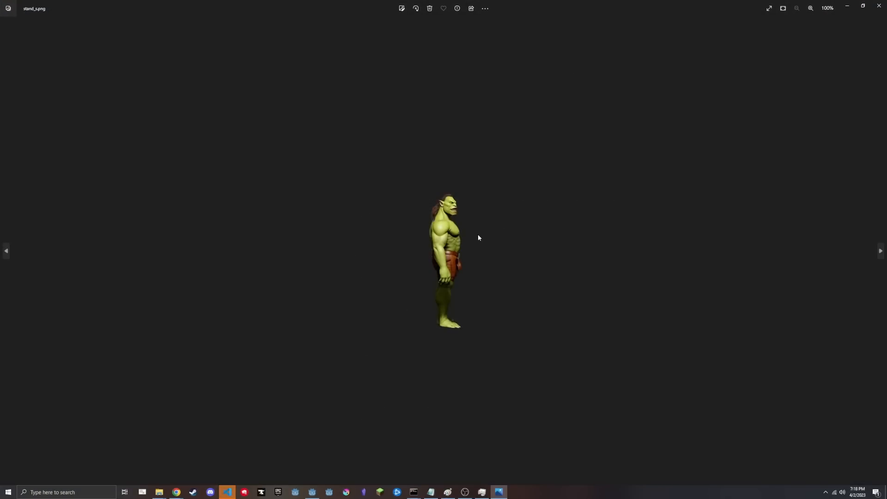
Flip through the cleaned stand and walk1 images, comparing the grey-background and background-free variants, and close the viewer
key("Left")
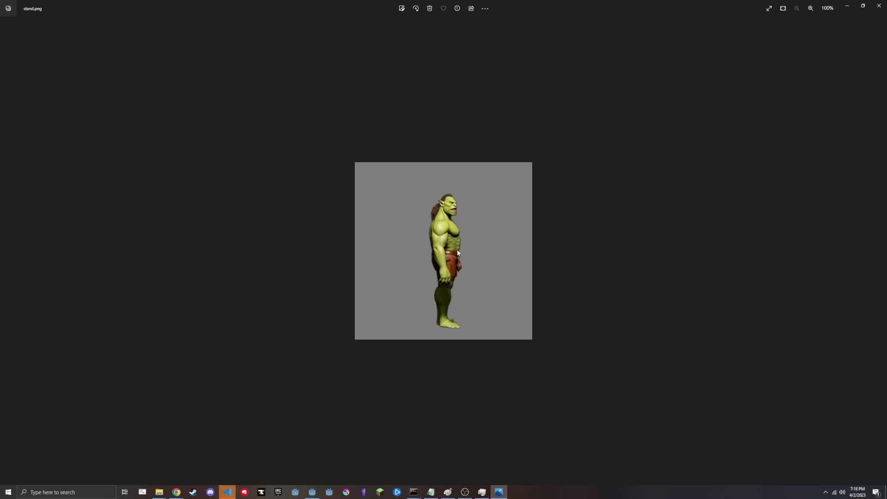
key("Right")
key("Right")
key("Right")
key("Right")
key("Right")
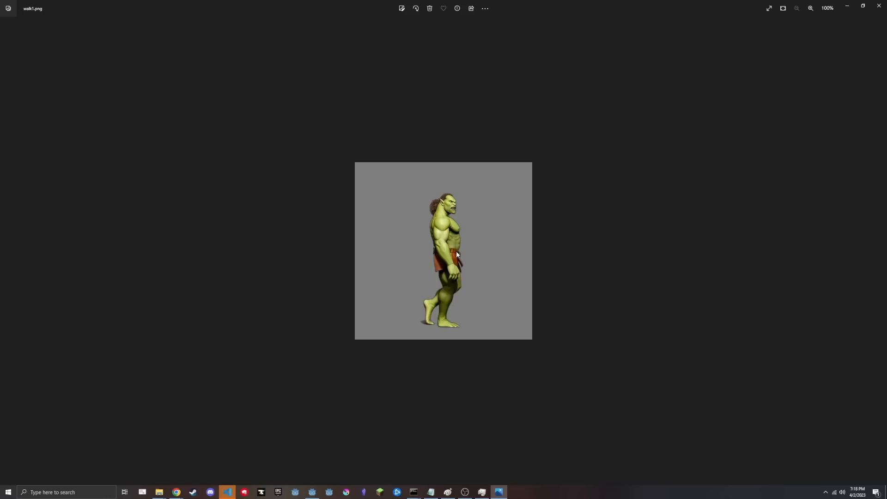
key("Escape")
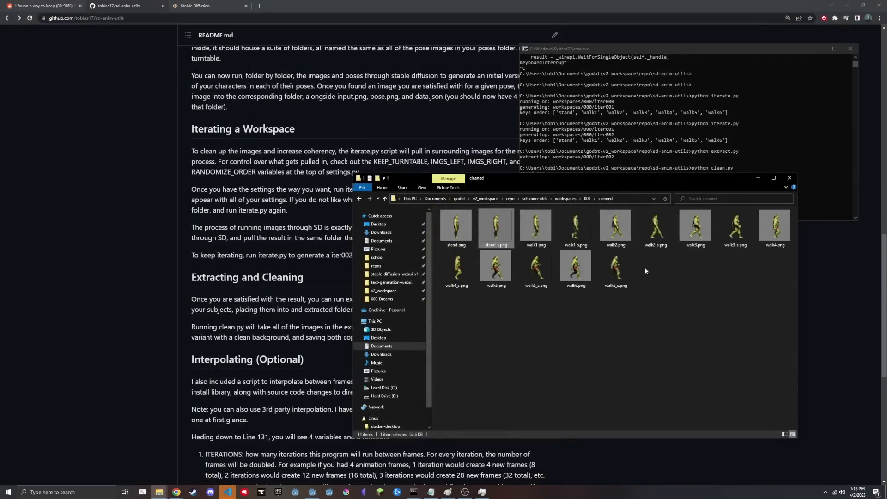
Check the clean.py output and the cleaned folder, and read the README's Interpolating (Optional) section on the sd-anim-utils page
left_click_drag(666, 49, 666, 31)
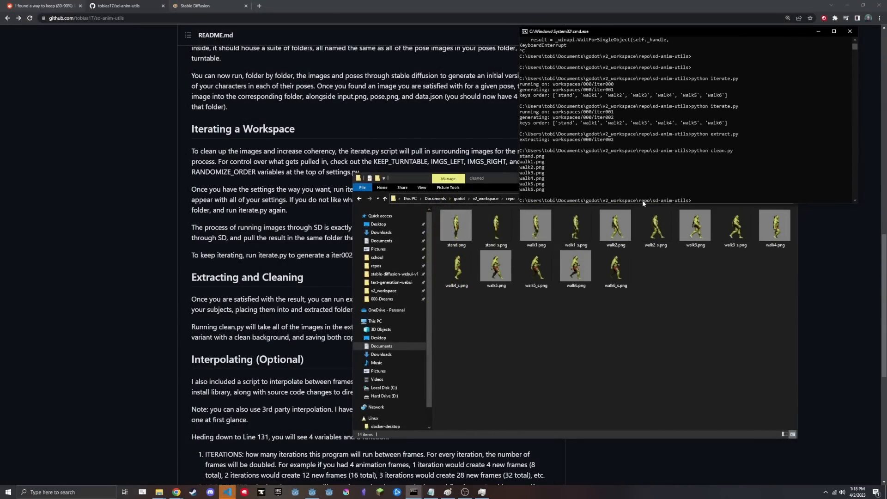
left_click(736, 299)
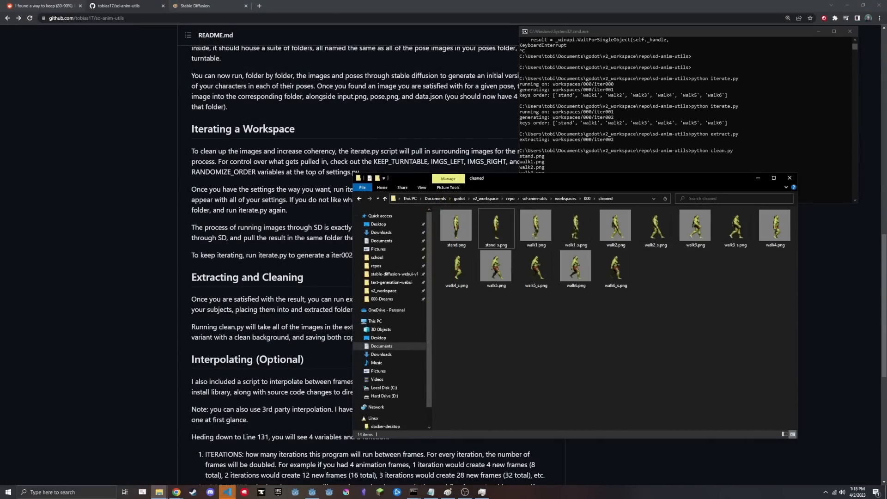
left_click_drag(538, 180, 581, 157)
scroll(295, 231, "down", 1)
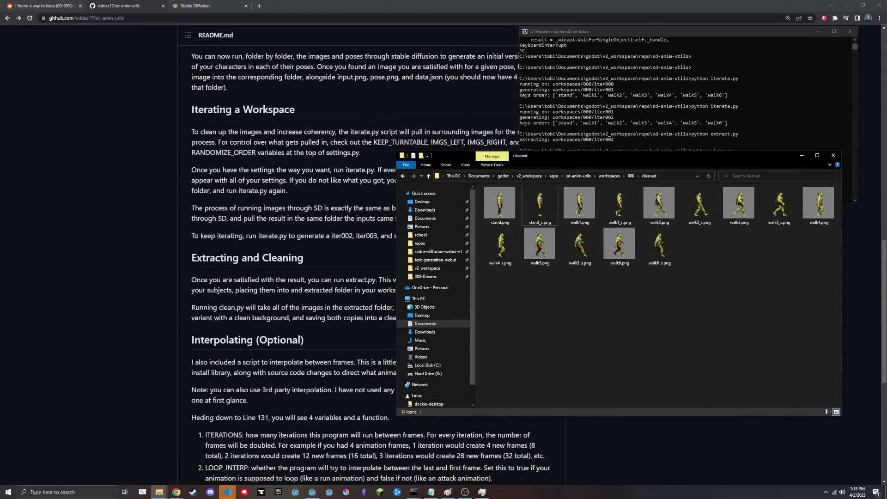
scroll(296, 164, "down", 4)
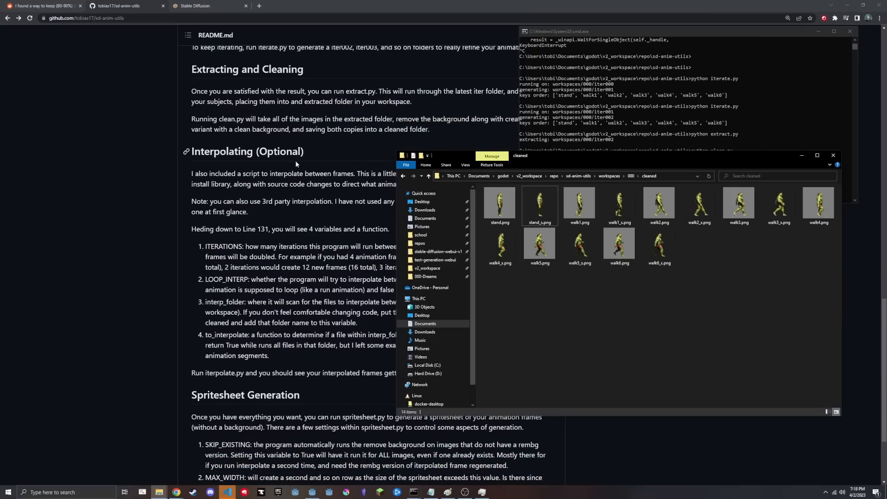
key("alt+Tab")
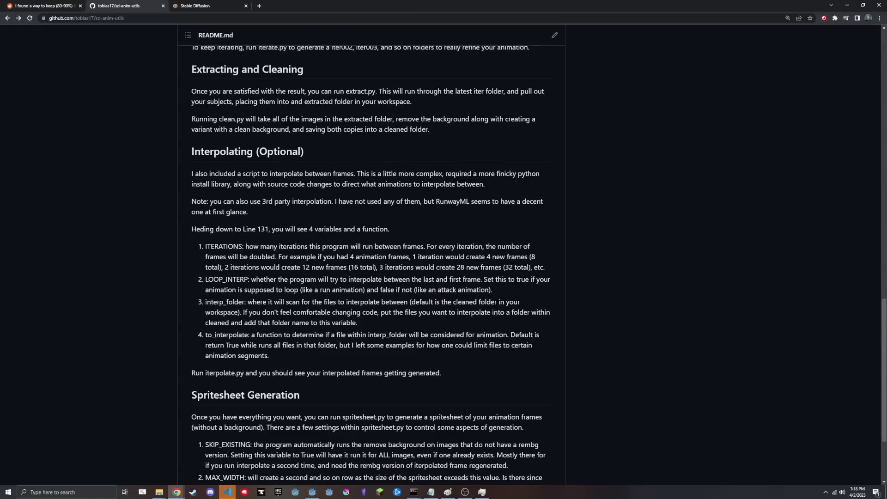
left_click_drag(436, 202, 469, 202)
left_click(491, 202)
left_click(495, 186)
left_click(228, 492)
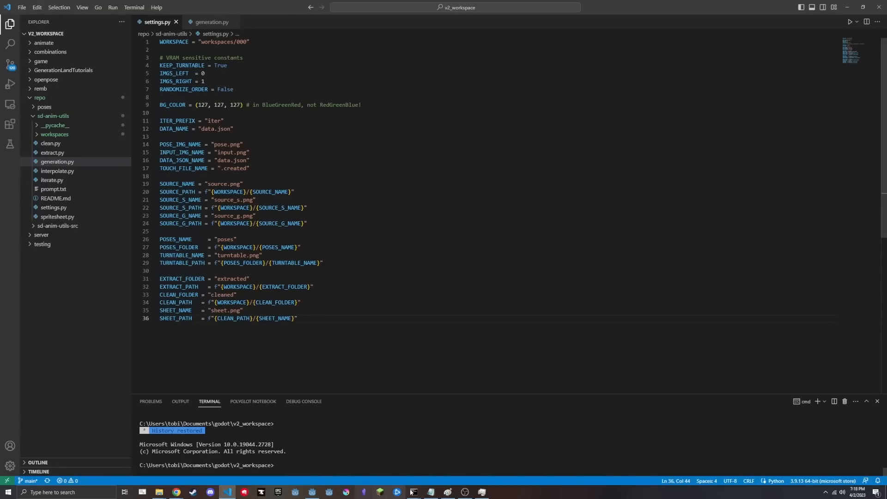
left_click(177, 492)
left_click(215, 455)
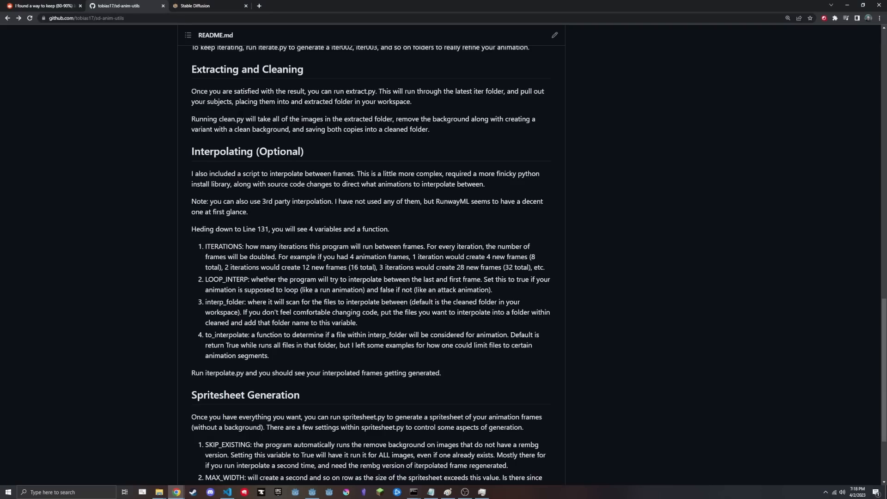
scroll(446, 223, "down", 2)
scroll(446, 222, "up", 1)
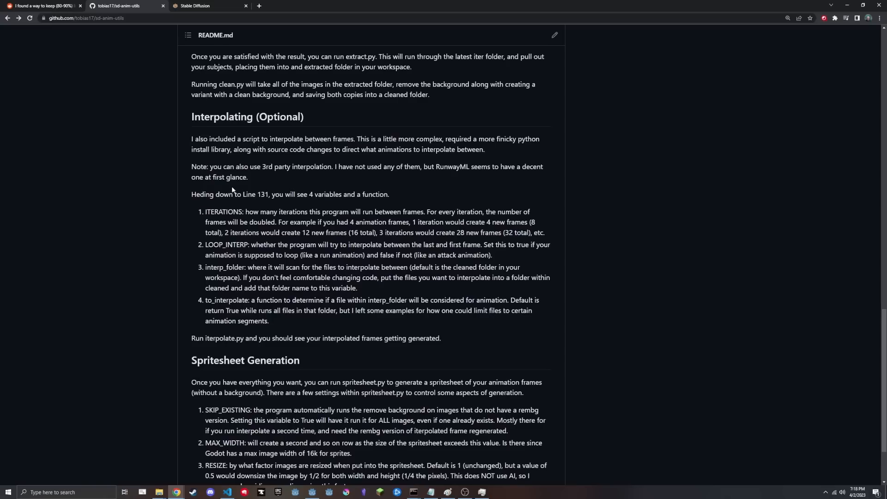
left_click_drag(248, 177, 196, 167)
left_click(267, 180)
Launch Anaconda Prompt and activate the interp environment
left_click(64, 492)
type("ana")
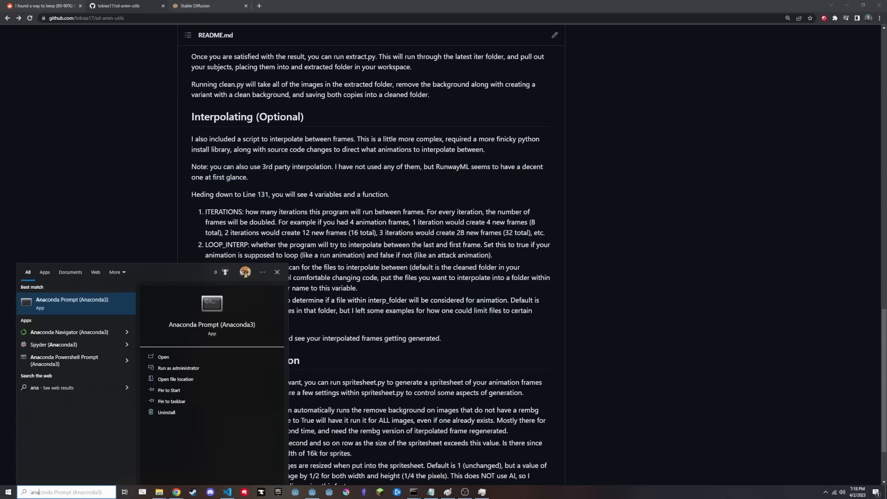
key("Return")
left_click_drag(236, 28, 751, 49)
left_click(712, 81)
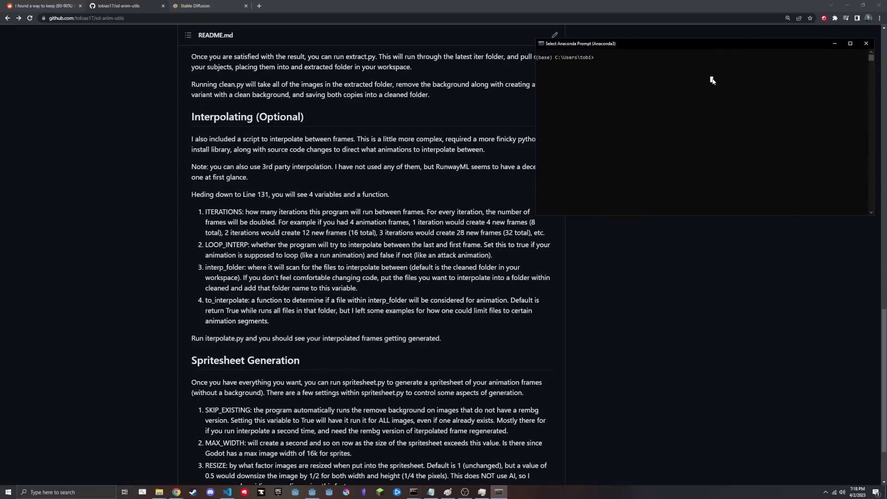
type("activate interp")
key("Return")
left_click_drag(648, 39, 651, 34)
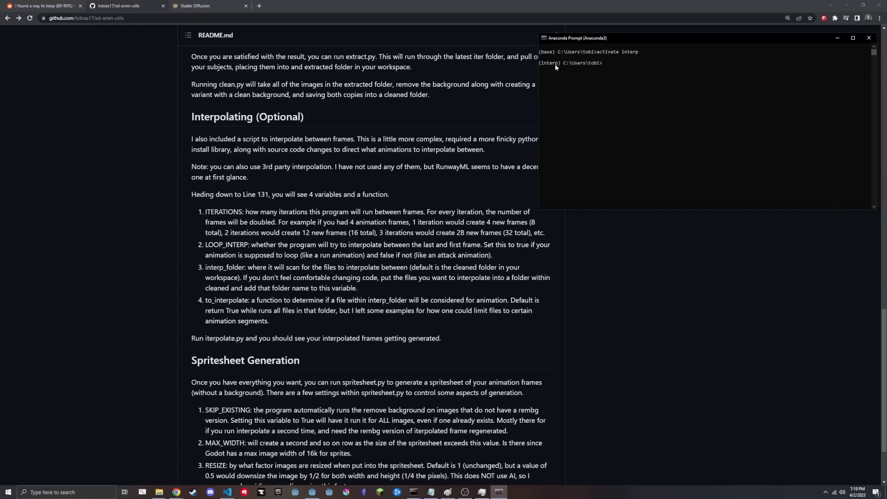
Review the README's tensorflow install requirements for local frame interpolation and return to the Interpolating section
scroll(412, 214, "up", 15)
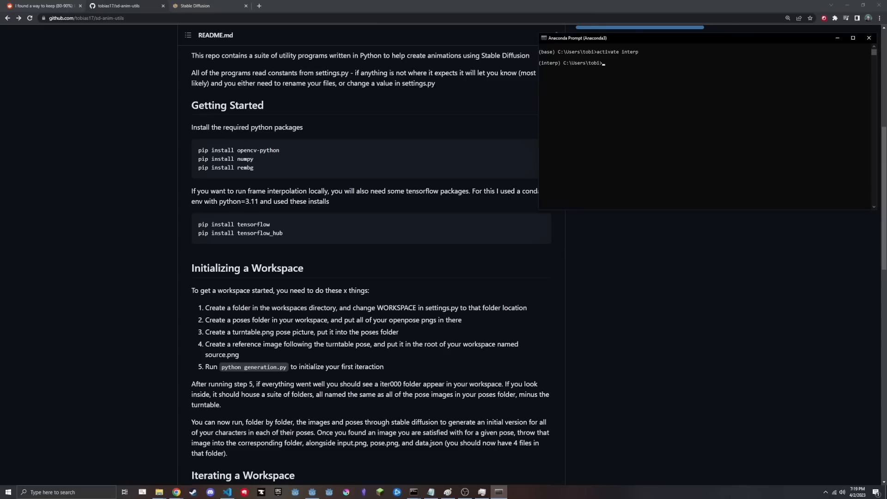
left_click_drag(642, 29, 635, 47)
scroll(365, 258, "down", 9)
scroll(366, 258, "down", 5)
scroll(365, 259, "up", 2)
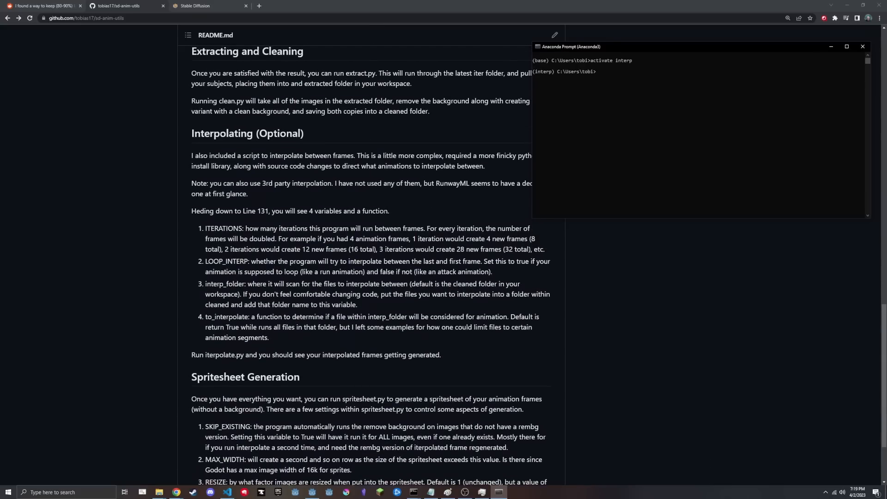
scroll(343, 151, "up", 13)
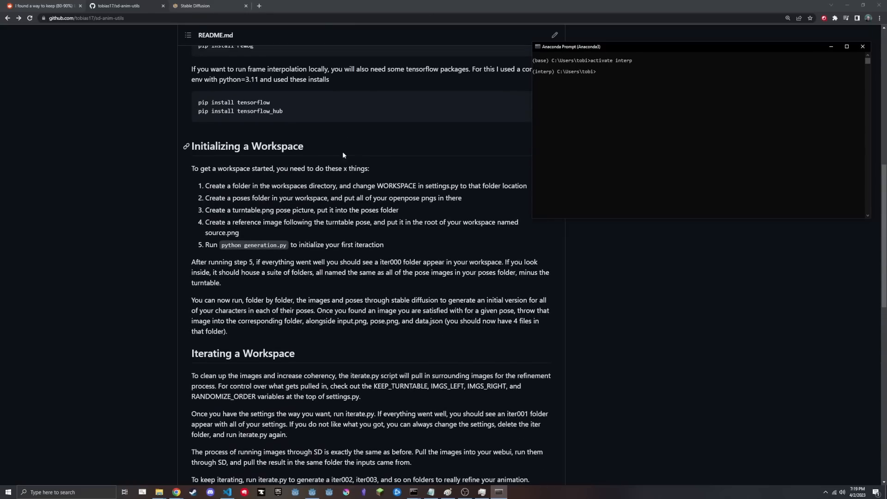
scroll(330, 190, "down", 14)
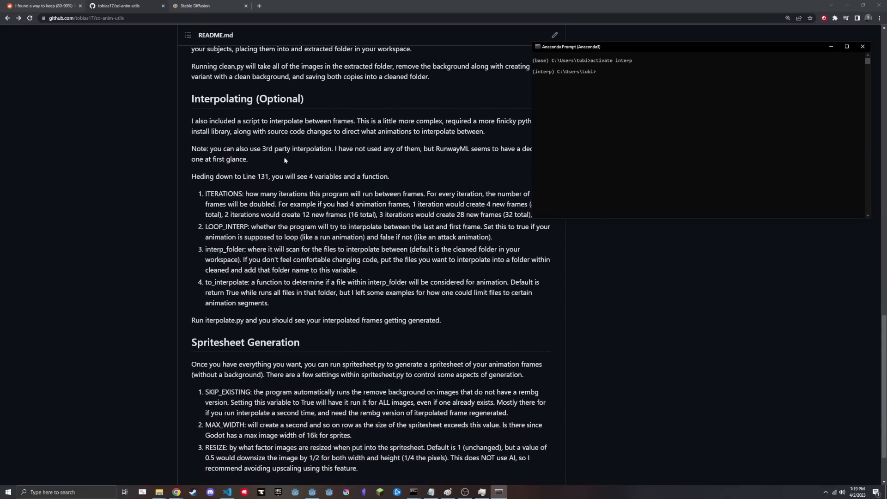
Switch to VS Code and open interpolate.py at the interpolation variables starting on line 131
left_click(227, 492)
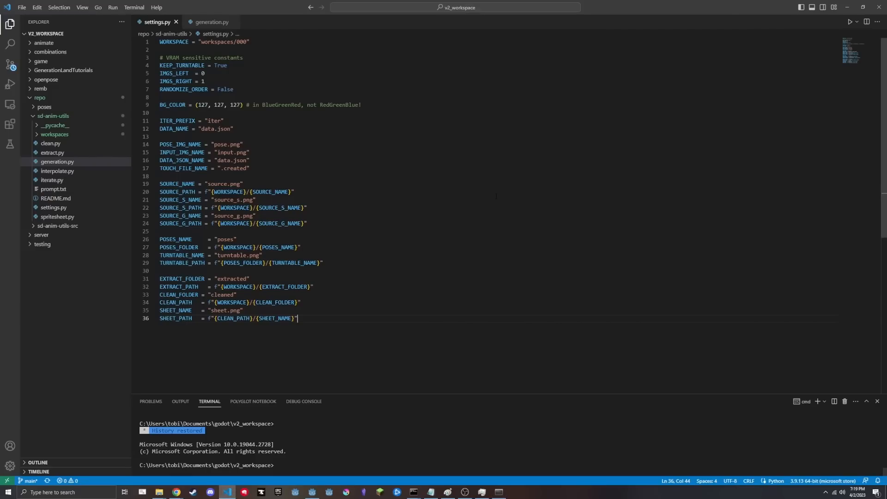
left_click(69, 172)
scroll(300, 157, "down", 15)
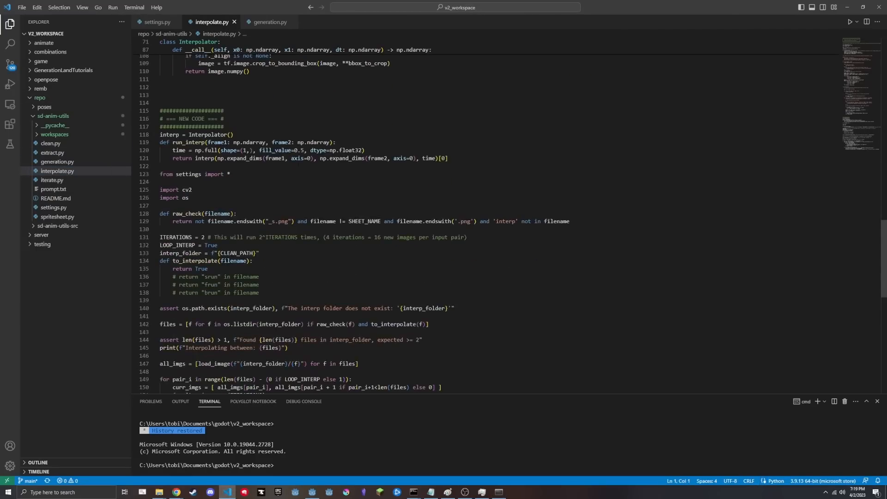
scroll(299, 208, "down", 3)
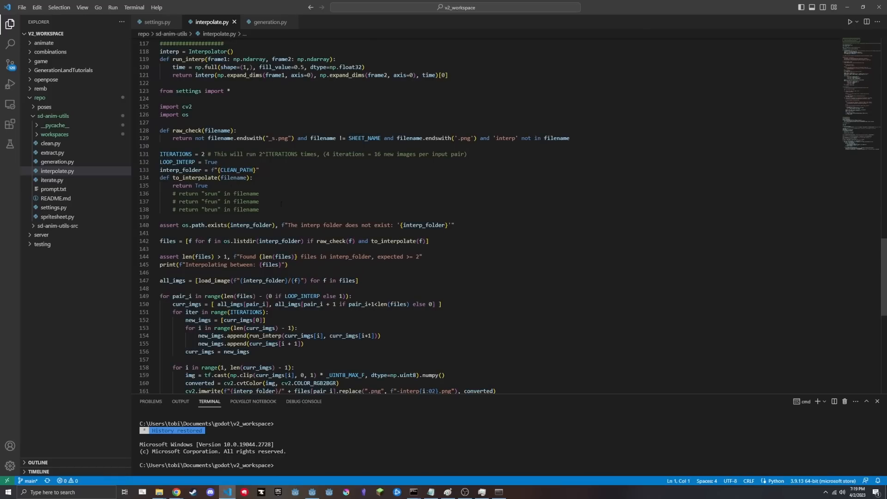
Examine the interpolation variables and the to_interpolate function in interpolate.py, focusing on the ITERATIONS value
left_click_drag(260, 209, 161, 154)
left_click(280, 178)
double_click(176, 154)
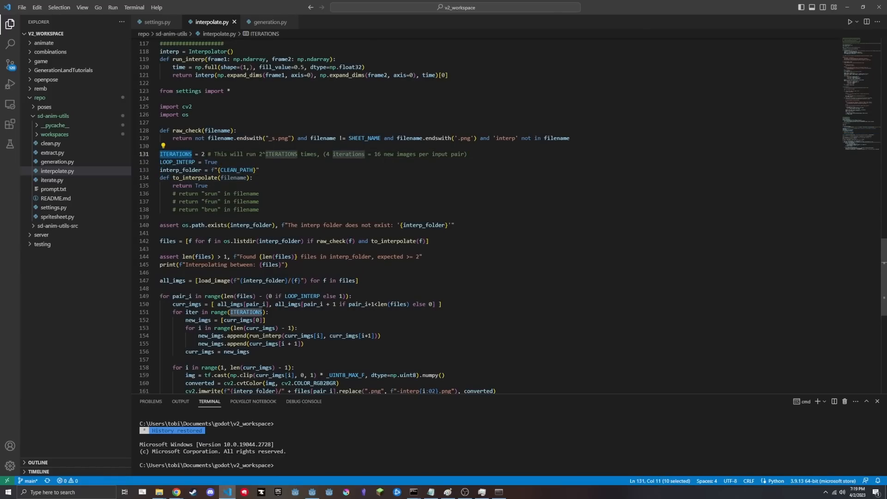
left_click(208, 154)
left_click_drag(208, 154, 201, 154)
left_click(208, 155)
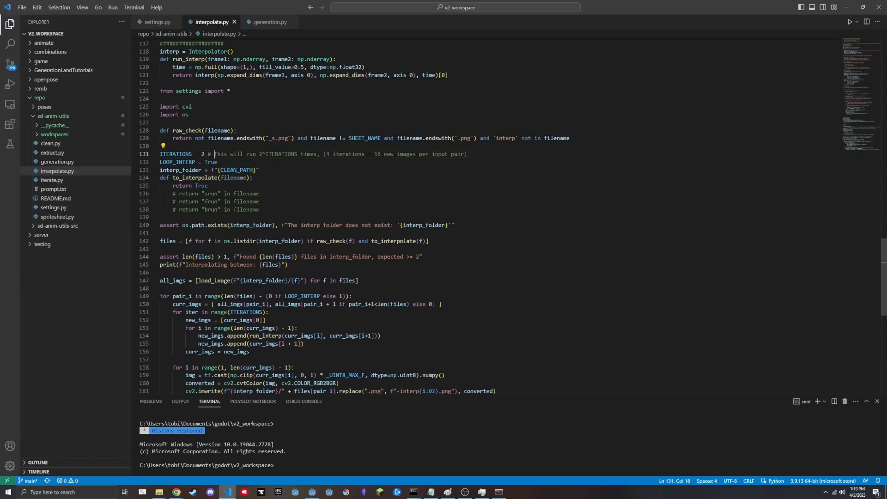
double_click(203, 155)
left_click(208, 155)
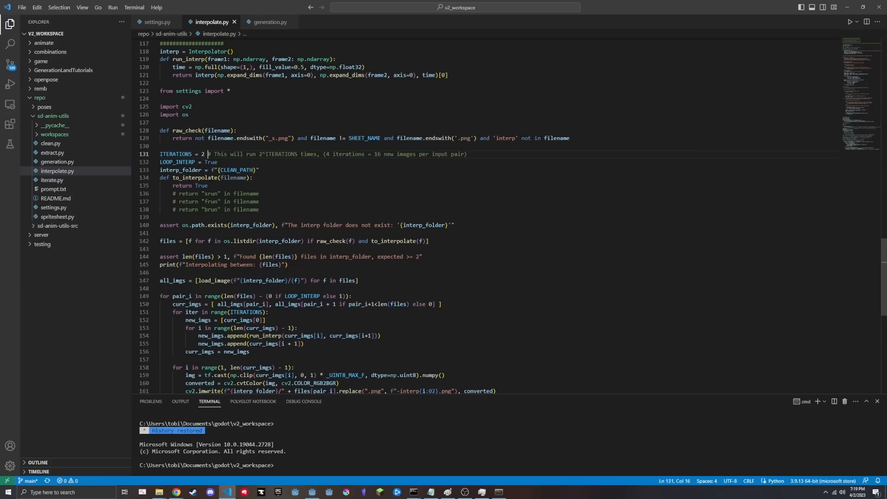
Launch Paint and enlarge the blank canvas to about 1975 × 1061 px
key("super")
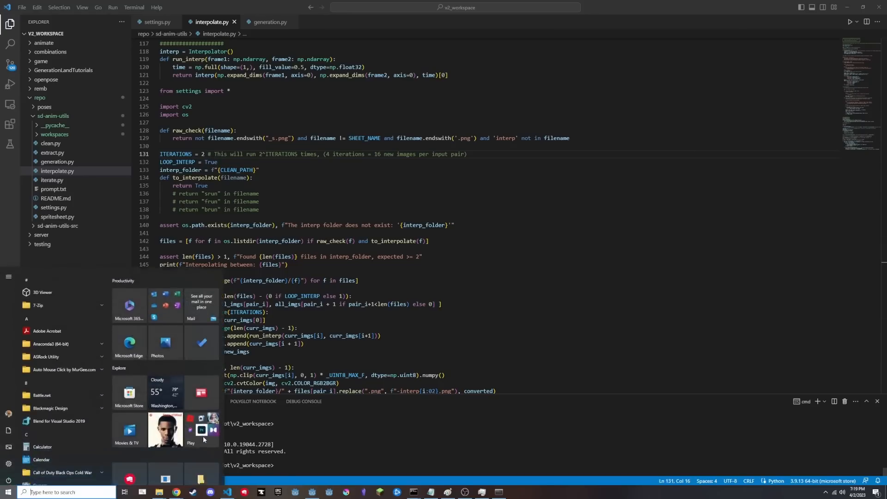
left_click(203, 436)
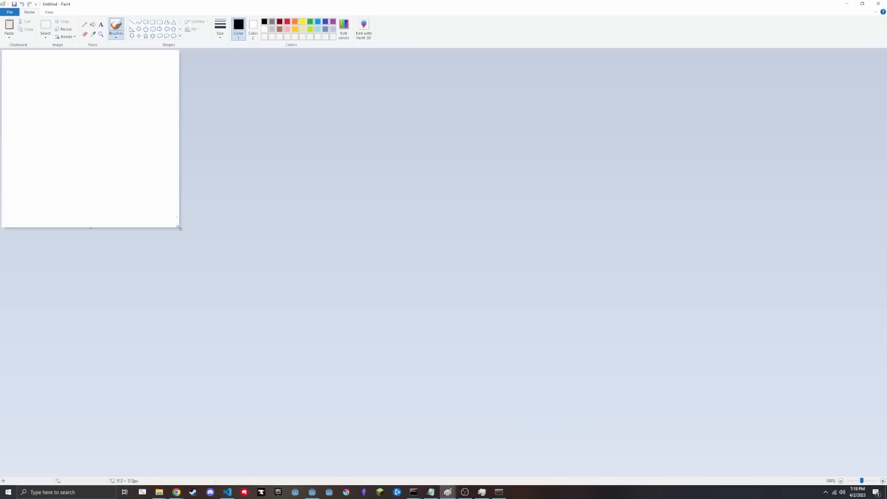
left_click_drag(180, 228, 687, 418)
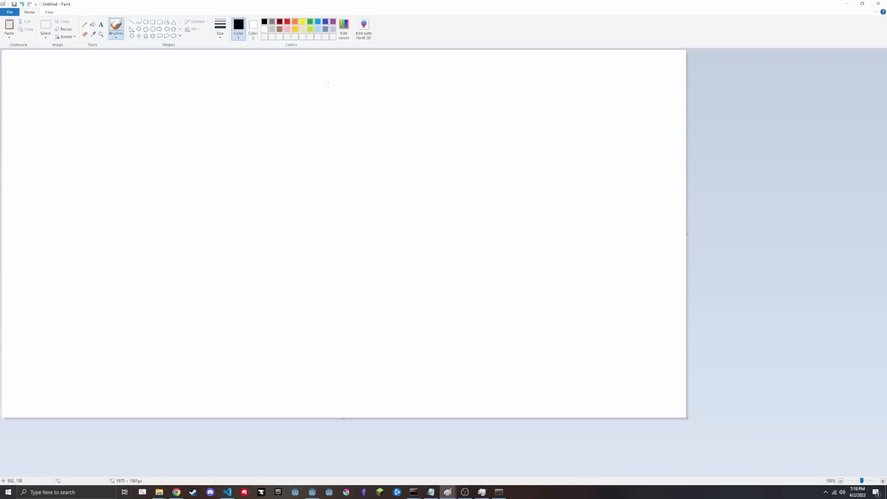
Draw three black rectangles in a spaced row across the upper part of the canvas to represent frames
left_click(153, 21)
left_click_drag(97, 86, 166, 138)
left_click_drag(264, 87, 345, 140)
mouse_move(448, 84)
left_mouse_down()
mouse_move(542, 144)
mouse_move(531, 141)
left_mouse_up()
left_click(401, 146)
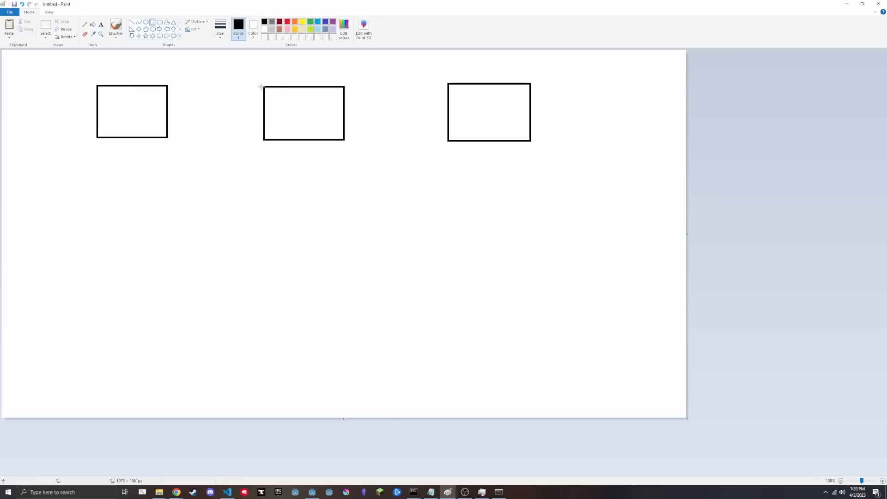
Write the numbers 1, 2 and 3 inside the three frame rectangles with the brush
left_click(120, 26)
left_click_drag(132, 95, 135, 114)
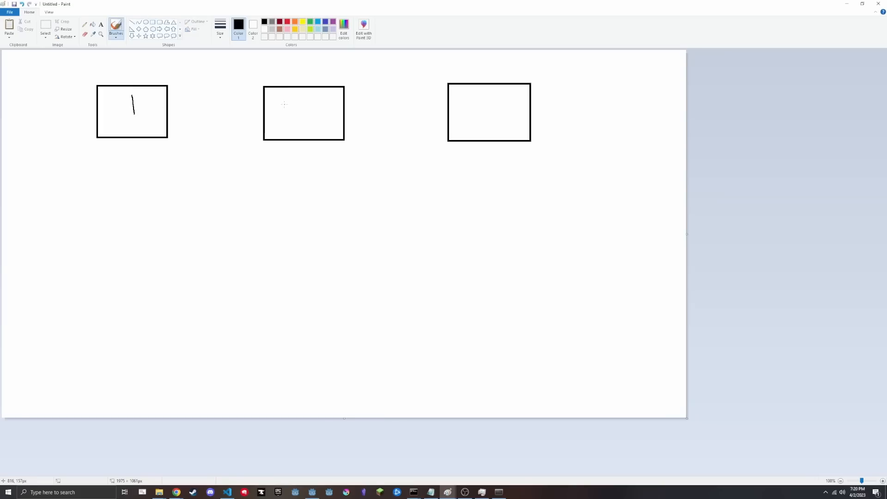
left_click_drag(283, 100, 327, 117)
mouse_move(461, 100)
left_mouse_down()
mouse_move(488, 103)
mouse_move(485, 116)
left_mouse_up()
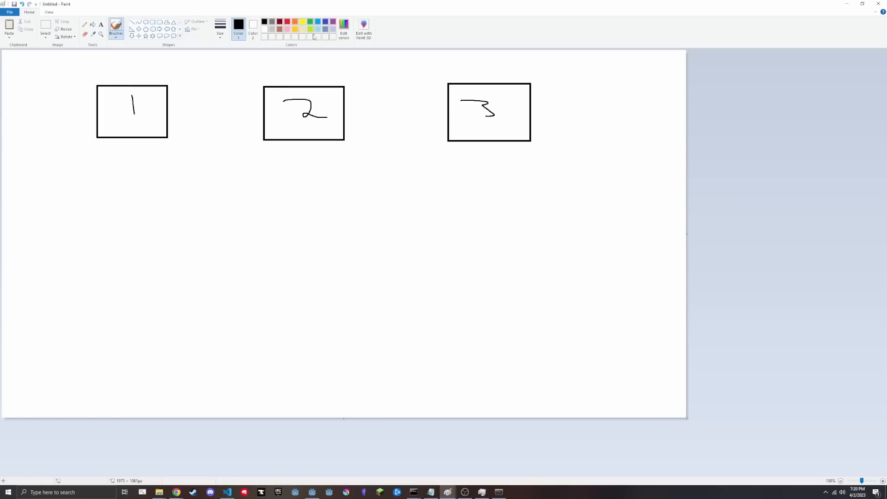
Draw one red vertical stroke midway between each pair of frames and a blue stroke on either side of it
left_click(287, 21)
left_click_drag(211, 84, 212, 136)
left_click_drag(400, 87, 400, 134)
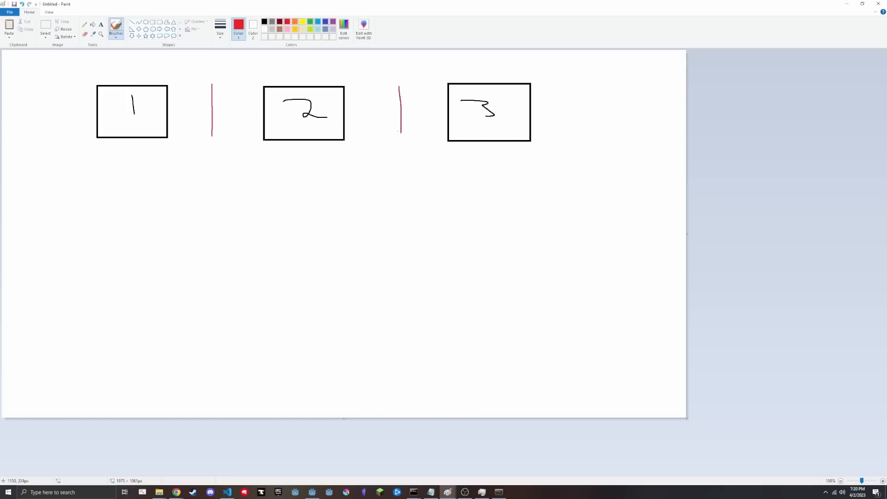
left_click(326, 23)
left_click_drag(187, 86, 187, 133)
left_click_drag(242, 87, 242, 129)
left_click_drag(374, 88, 375, 127)
left_click_drag(423, 84, 423, 125)
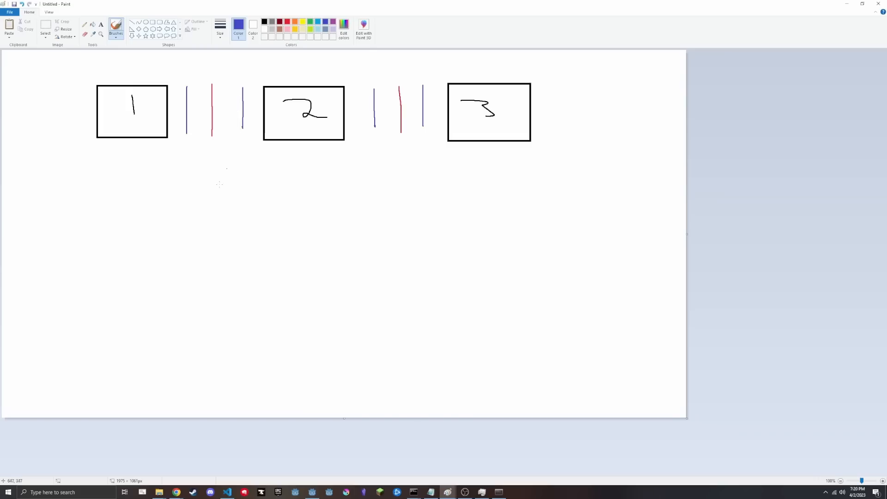
Handwrite 2 = 4x, 3 = 8x and 4 = 16x in blue below the frames, and close Paint without saving
mouse_move(105, 214)
left_mouse_down()
mouse_move(133, 203)
mouse_move(139, 221)
left_mouse_up()
left_click_drag(152, 209, 164, 210)
left_click_drag(186, 191, 203, 214)
mouse_move(210, 209)
left_mouse_down()
mouse_move(235, 218)
mouse_move(218, 218)
left_mouse_up()
mouse_move(116, 245)
left_mouse_down()
mouse_move(134, 246)
mouse_move(123, 275)
left_mouse_up()
mouse_move(152, 256)
left_mouse_down()
mouse_move(167, 252)
mouse_move(167, 261)
left_mouse_up()
mouse_move(212, 240)
left_mouse_down()
mouse_move(193, 252)
mouse_move(232, 273)
left_mouse_up()
left_click_drag(213, 274, 232, 259)
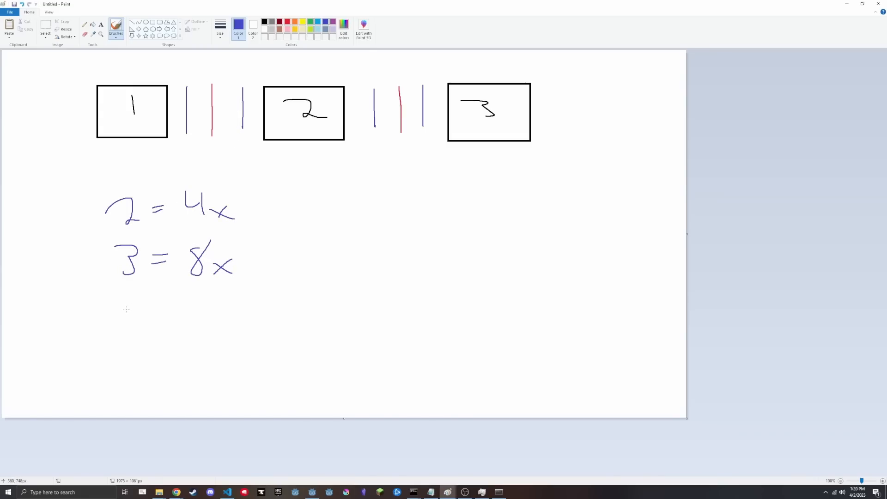
mouse_move(116, 298)
left_mouse_down()
mouse_move(138, 296)
mouse_move(136, 322)
mouse_move(172, 299)
left_mouse_up()
left_click_drag(152, 312, 196, 318)
mouse_move(217, 297)
left_mouse_down()
mouse_move(209, 322)
mouse_move(206, 314)
left_mouse_up()
mouse_move(217, 308)
left_mouse_down()
mouse_move(247, 320)
mouse_move(237, 312)
left_mouse_up()
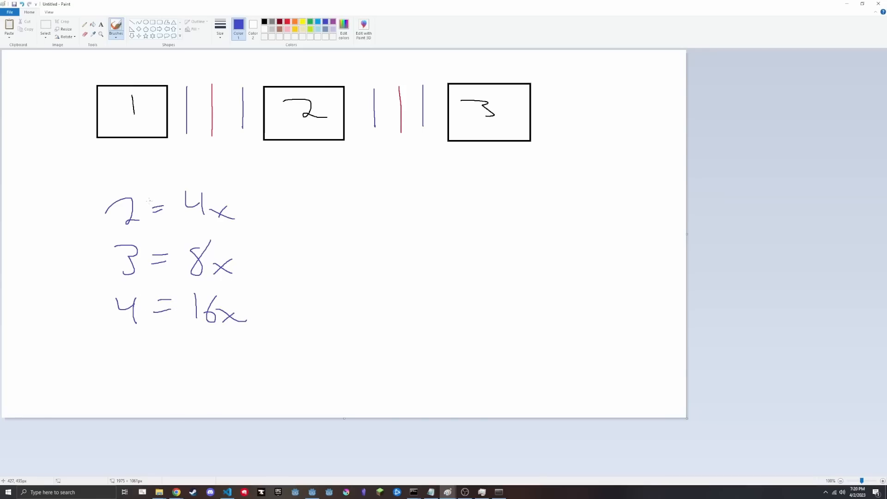
left_click(879, 4)
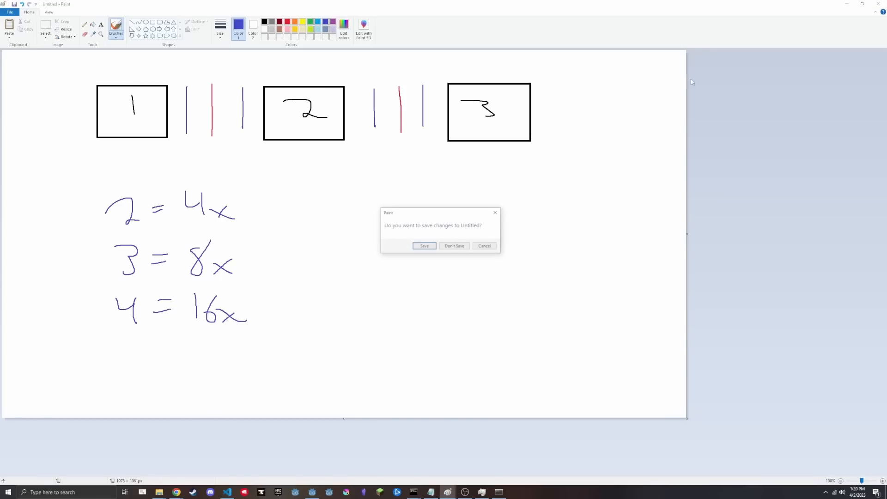
left_click(456, 247)
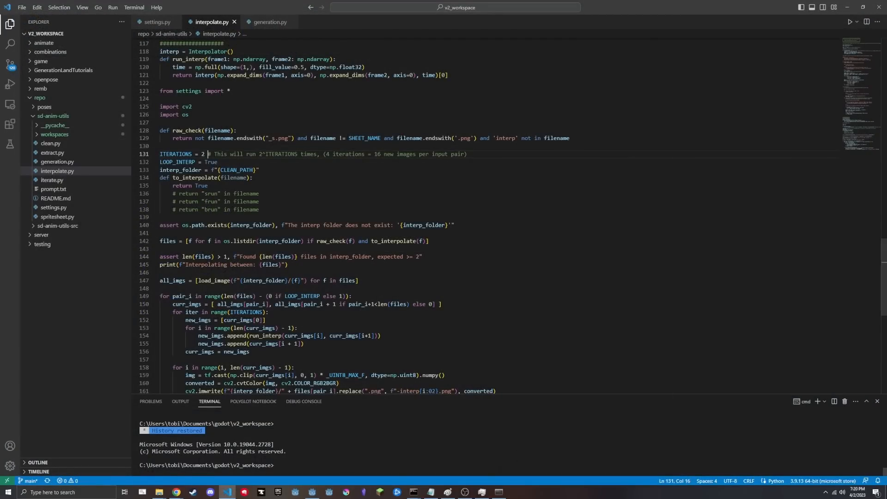
Examine the LOOP_INTERP setting on line 132 of interpolate.py and where it is used in the code
mouse_move(467, 494)
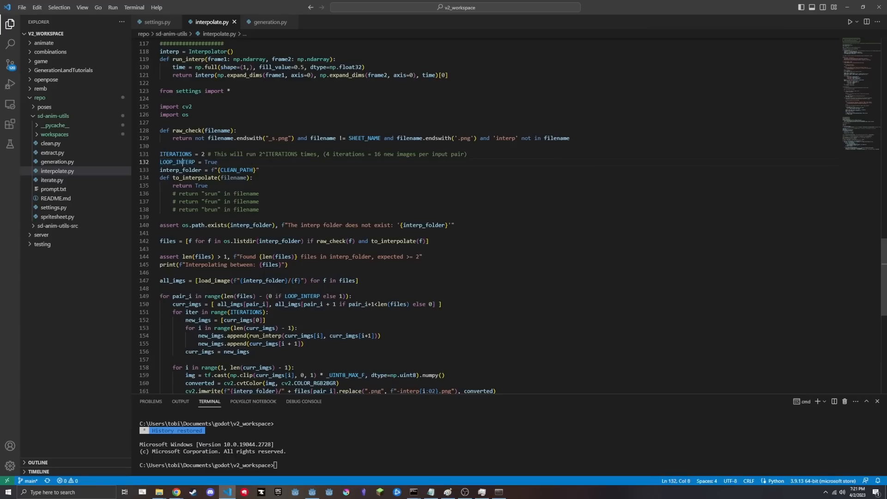
double_click(187, 162)
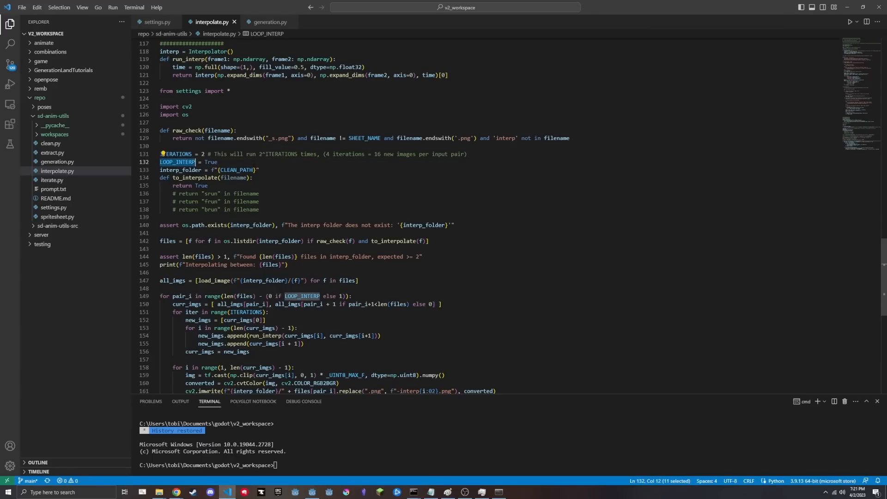
left_click(247, 162)
double_click(187, 162)
left_click(247, 162)
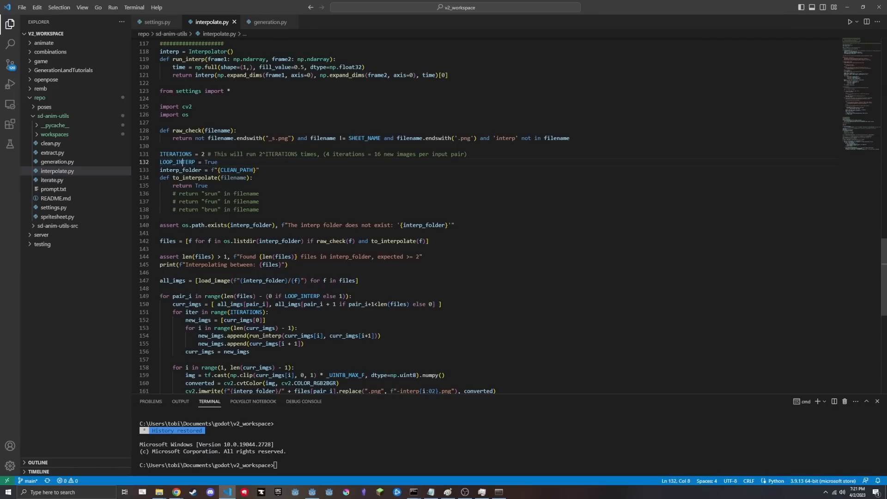
double_click(187, 163)
left_click(273, 162)
double_click(185, 163)
left_click(252, 163)
Examine the interp_folder variable on line 133 and the cleaned image folder that it points to
double_click(195, 177)
left_click(268, 171)
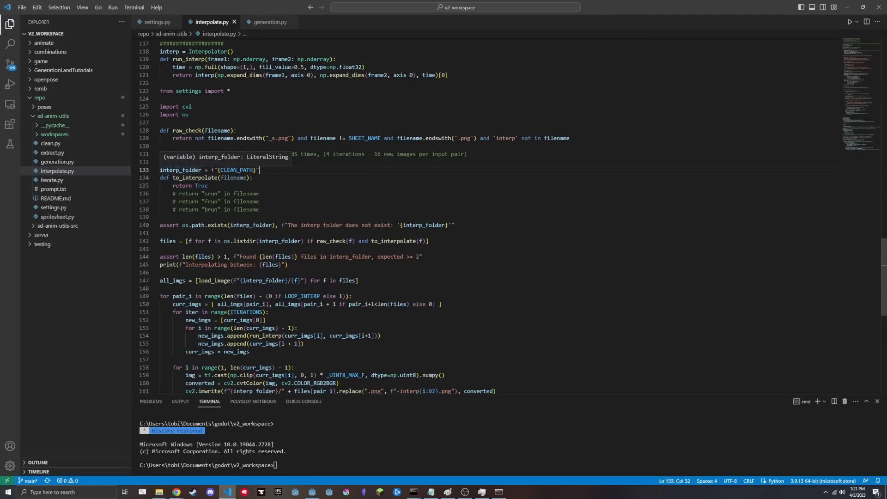
double_click(180, 170)
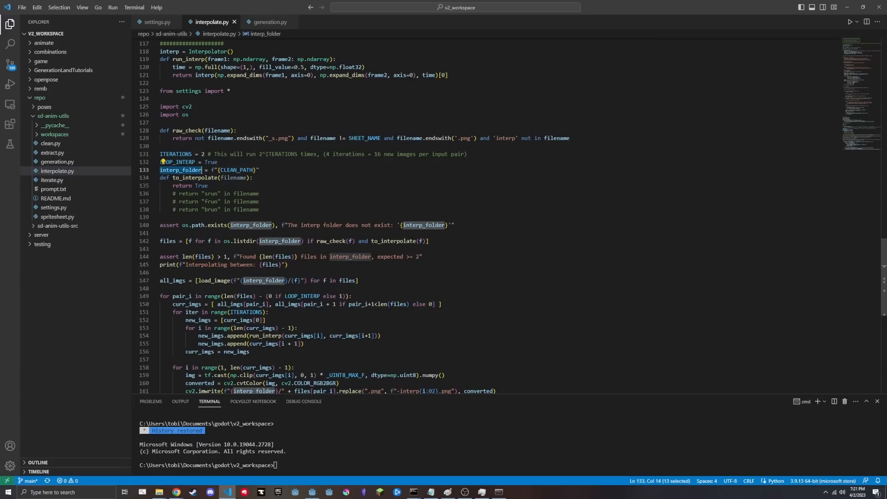
left_click(159, 492)
left_click(139, 439)
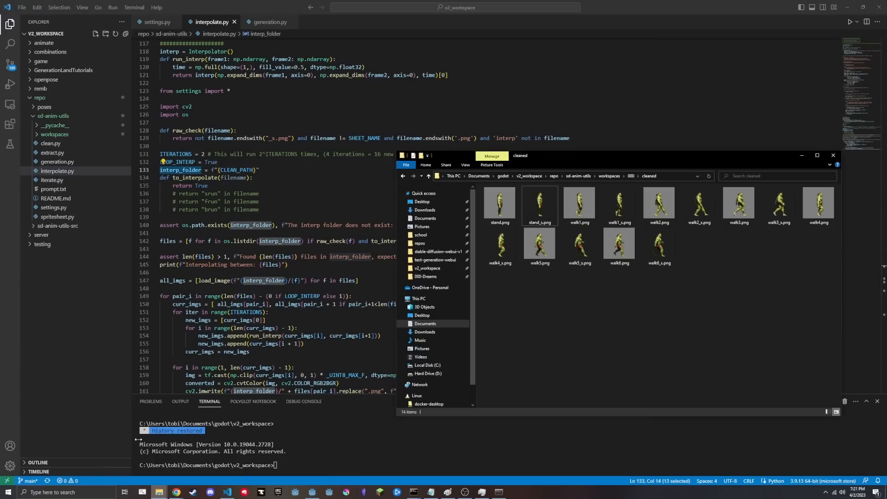
left_click(259, 178)
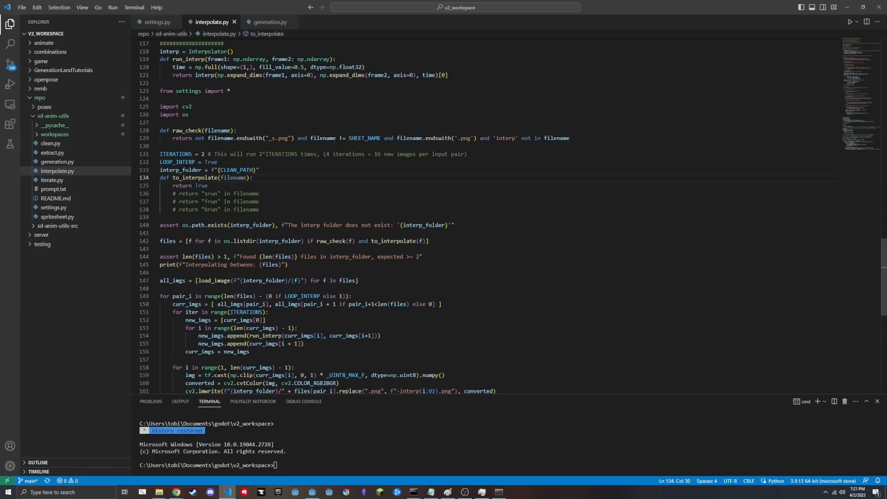
In to_interpolate, comment out return True, uncomment the "srun" filename filter on line 136, and save the file
left_click(198, 178)
key("Down")
key("ctrl+/")
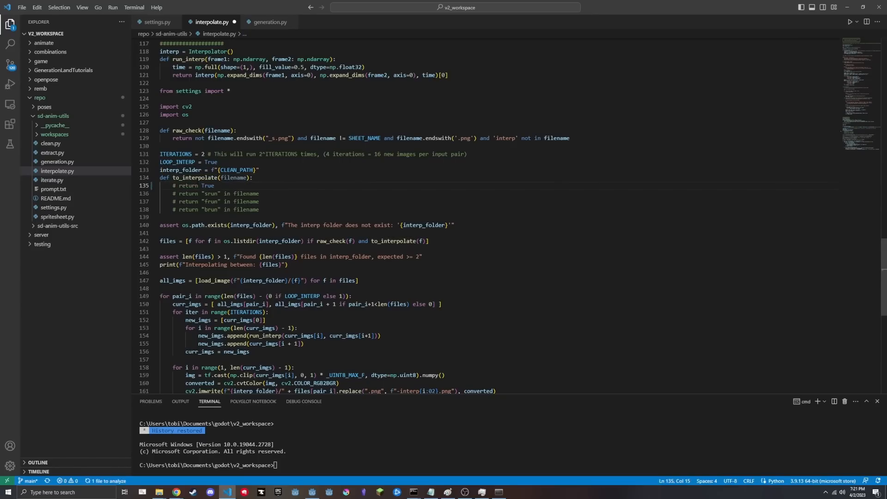
key("Down")
key("ctrl+/")
key("ctrl+s")
View stand.png in the cleaned folder and set the line 136 filename filter in interpolate.py to "walk"
key("alt+Tab")
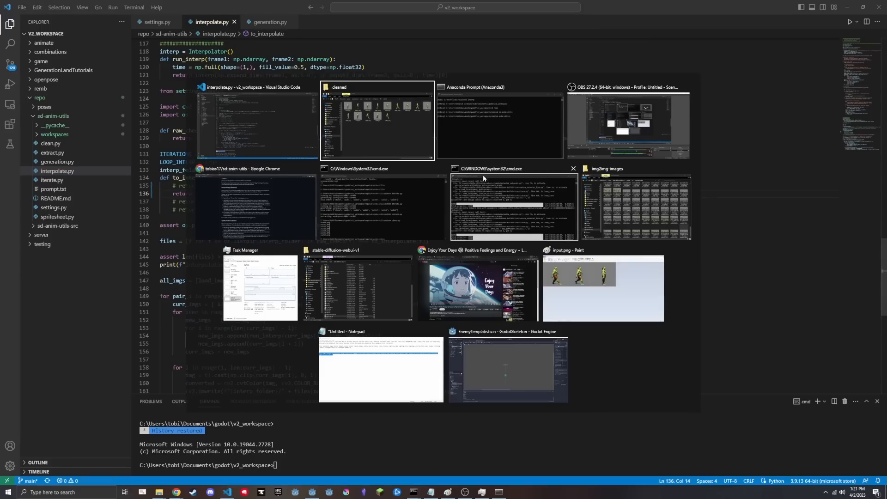
left_click_drag(577, 83, 431, 124)
double_click(352, 181)
left_click(877, 7)
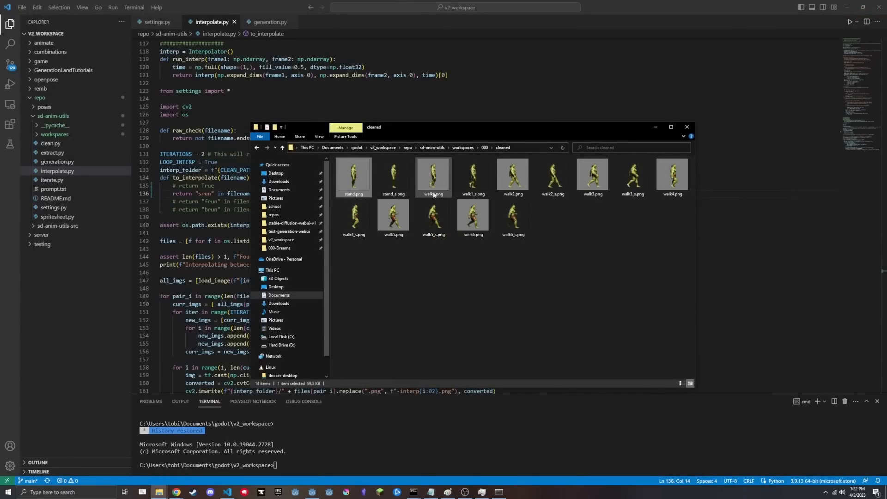
double_click(205, 193)
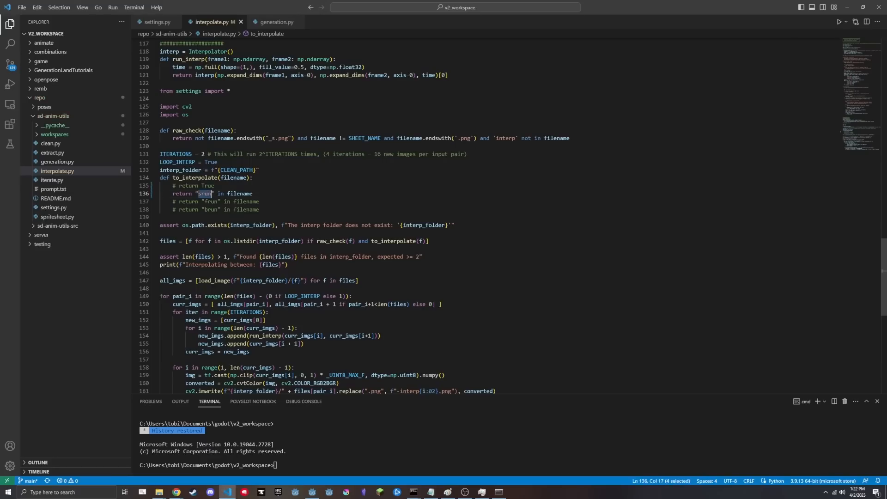
type("walk")
Look over the cleaned folder's files and append /walk to the interp_folder path on line 133 of interpolate.py
key("alt+Tab")
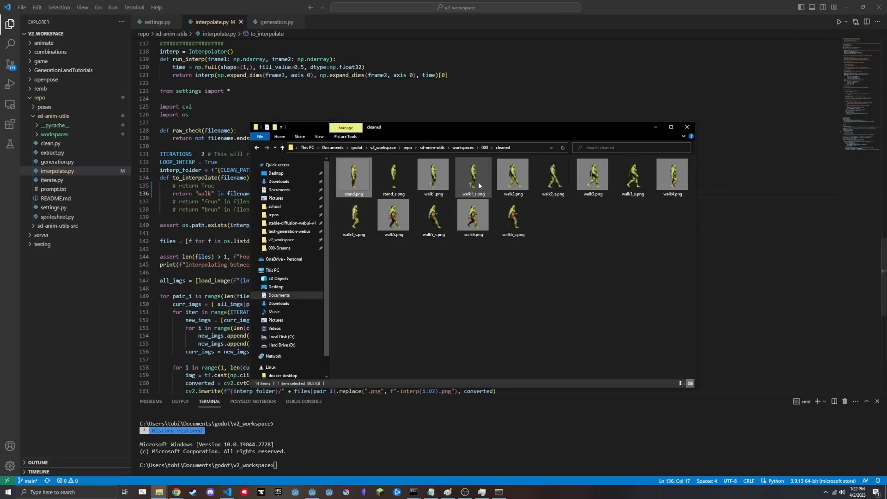
left_click_drag(462, 129, 559, 83)
left_click(193, 170)
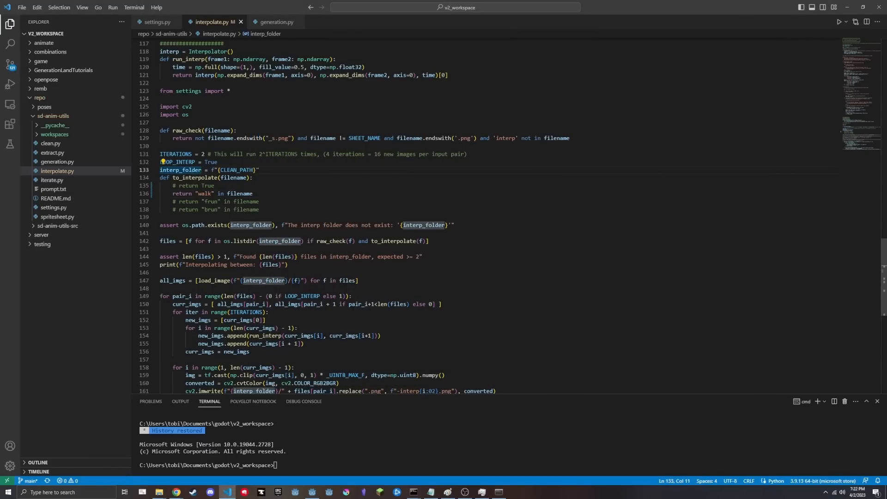
left_click(257, 171)
type("/walk")
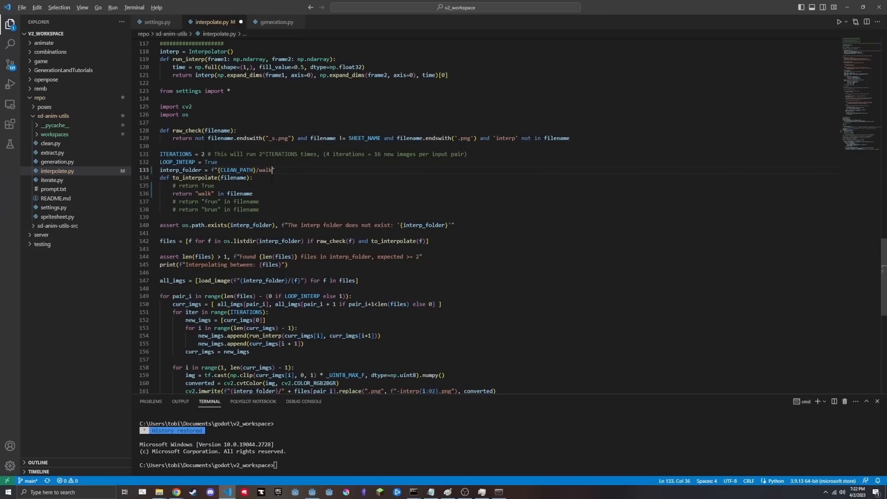
Try adding a new subfolder named walk to the cleaned folder
key("alt+Tab")
right_click(591, 239)
mouse_move(555, 324)
left_click(601, 325)
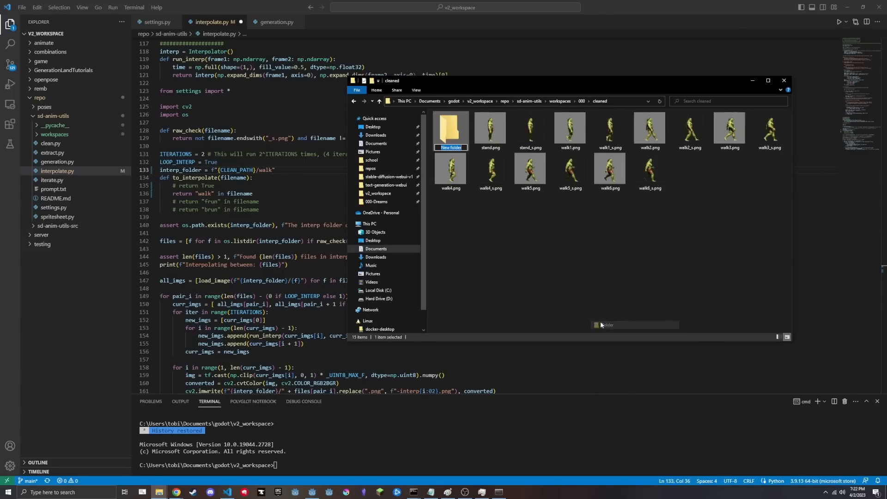
type("walk")
left_click(600, 325)
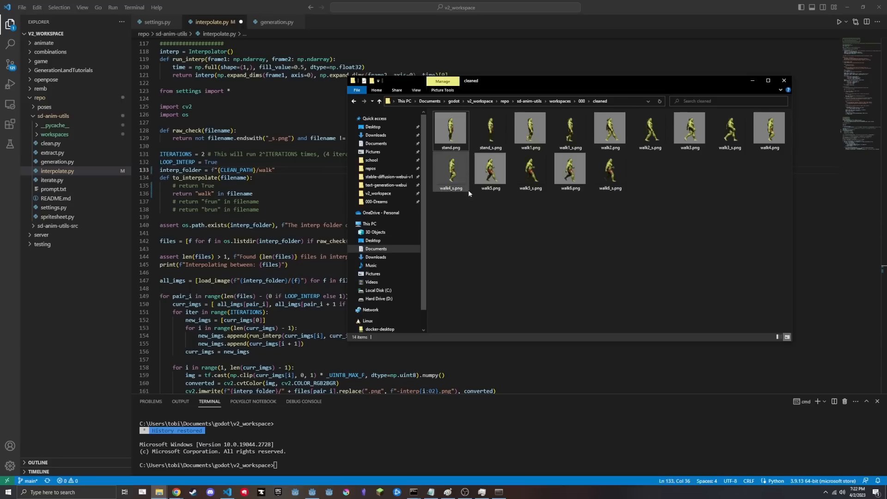
Remove /walk from the interp_folder path so it is only {CLEAN_PATH}, and save interpolate.py
left_click(220, 170)
left_click(273, 170)
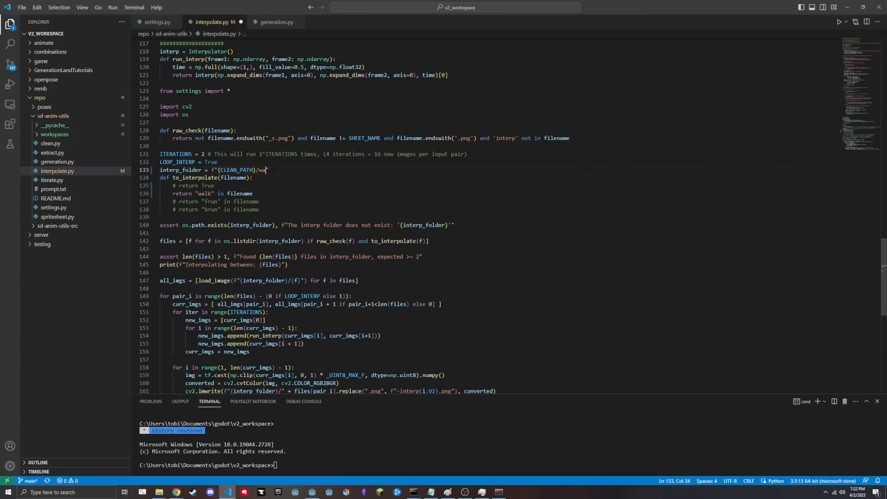
key("BackSpace")
key("BackSpace")
key("BackSpace")
key("ctrl+s")
key("Down")
key("Down")
Bring up the cleaned folder and run python interpolate.py from sd-anim-utils in the Anaconda Prompt
key("alt+Tab")
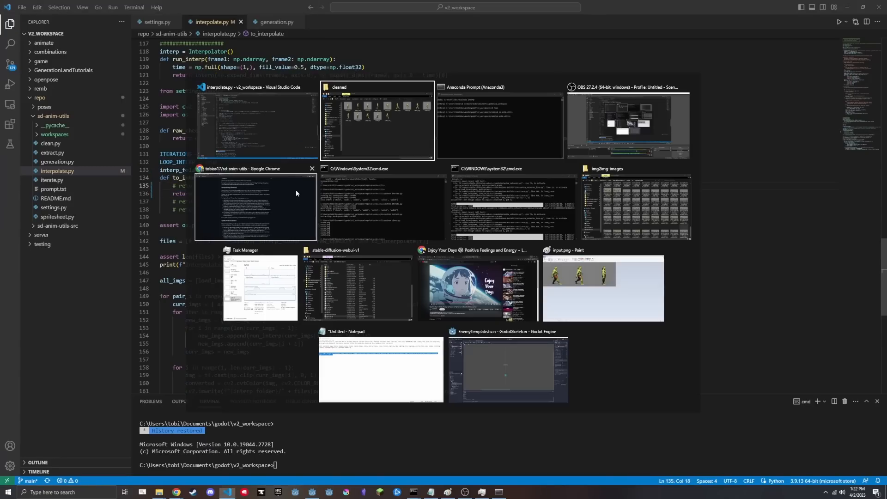
left_click_drag(695, 215, 484, 148)
left_click(720, 215)
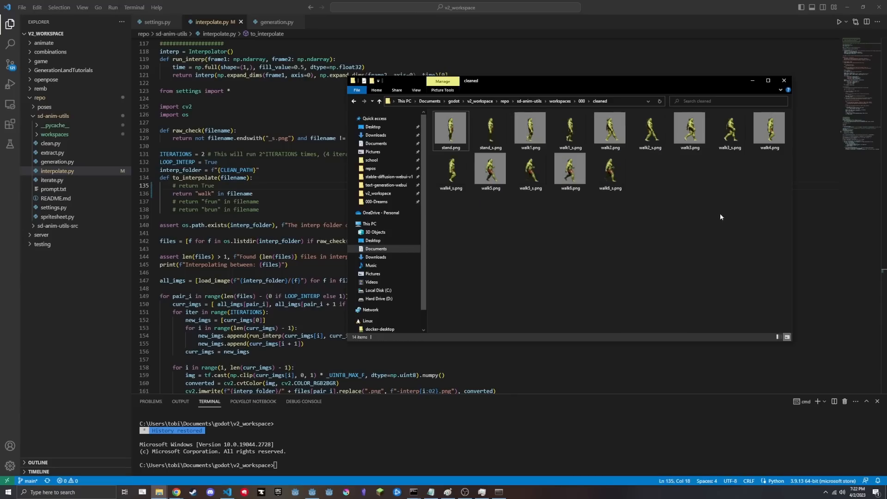
left_click(503, 492)
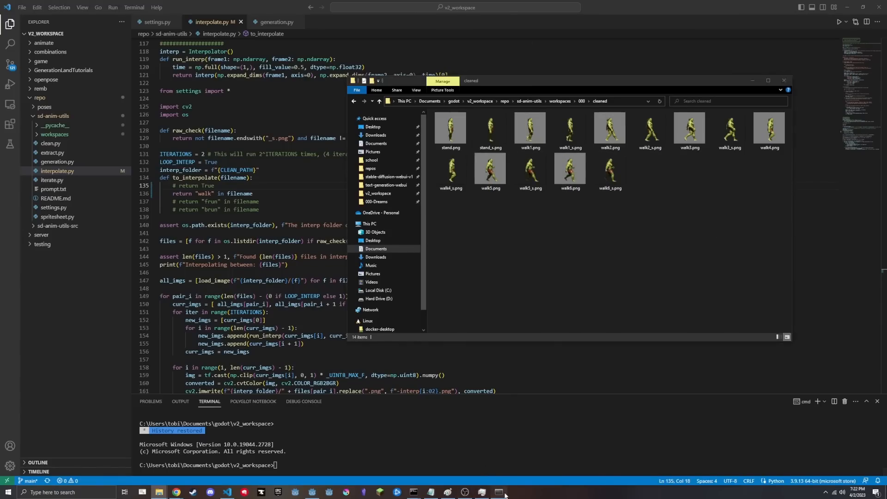
left_click(725, 151)
type("pyth")
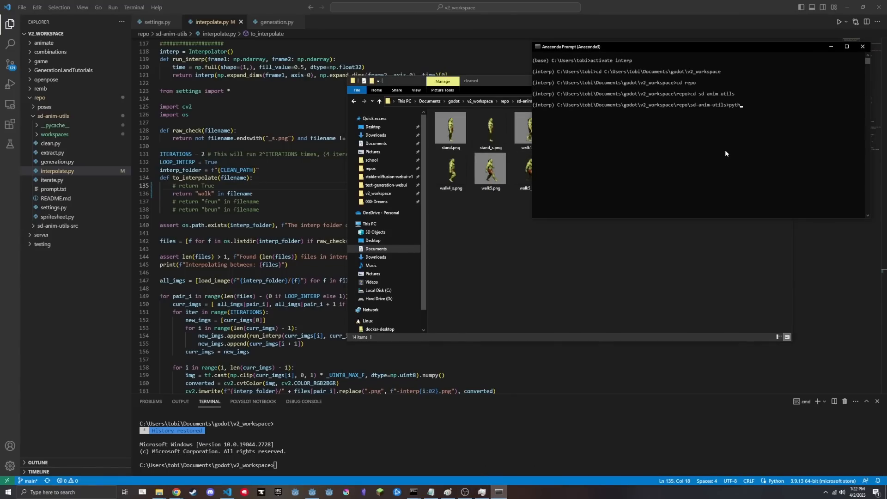
type("on interpolate.py")
key("Return")
Arrange the cleaned folder window beside the prompt and check it for the generated walk interpolation frames
left_click_drag(514, 80, 442, 126)
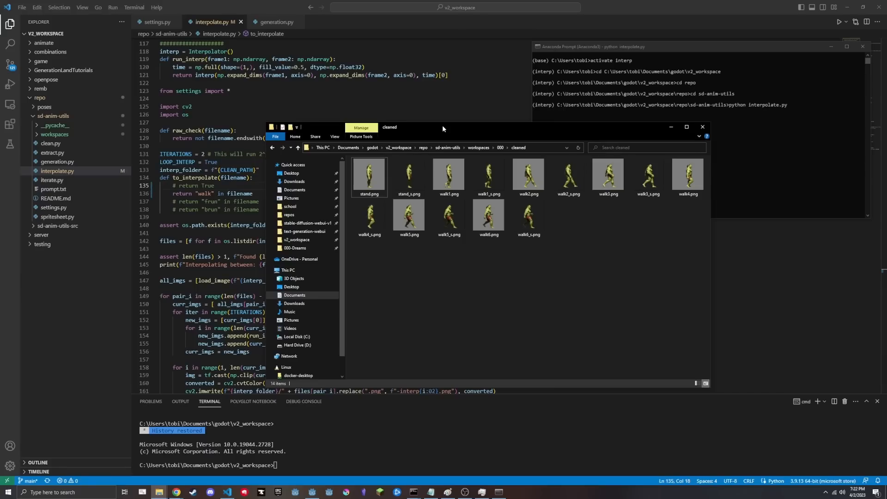
left_click_drag(692, 358, 345, 148)
left_click(688, 348)
left_click_drag(688, 348, 350, 154)
left_click(611, 325)
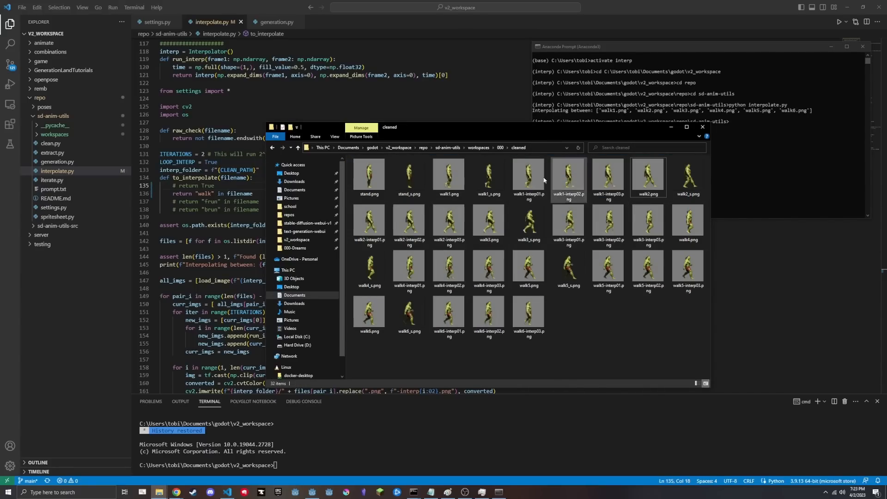
Page through the original and interpolated walk frames in the cleaned folder to check the motion between poses, and close the image viewer
double_click(583, 184)
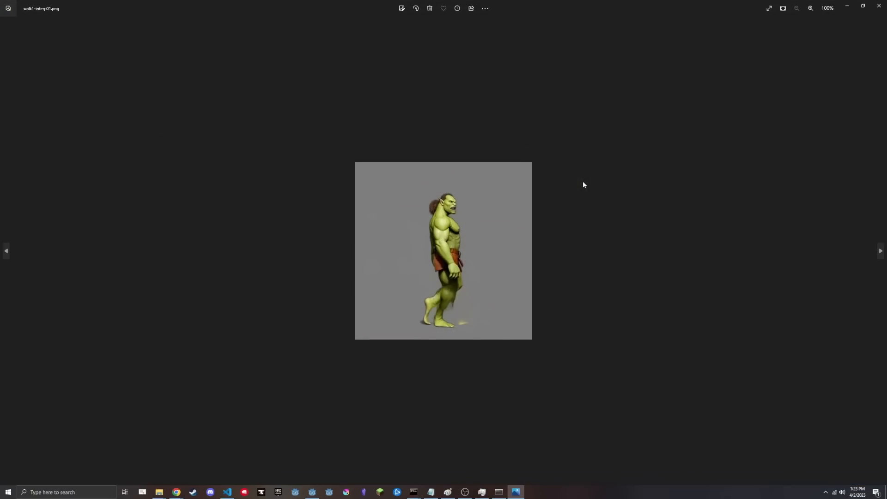
key("Right")
key("Right")
key("Right")
key("Right")
key("Right")
key("Right")
key("Right")
key("Right")
key("Right")
key("Right")
key("Right")
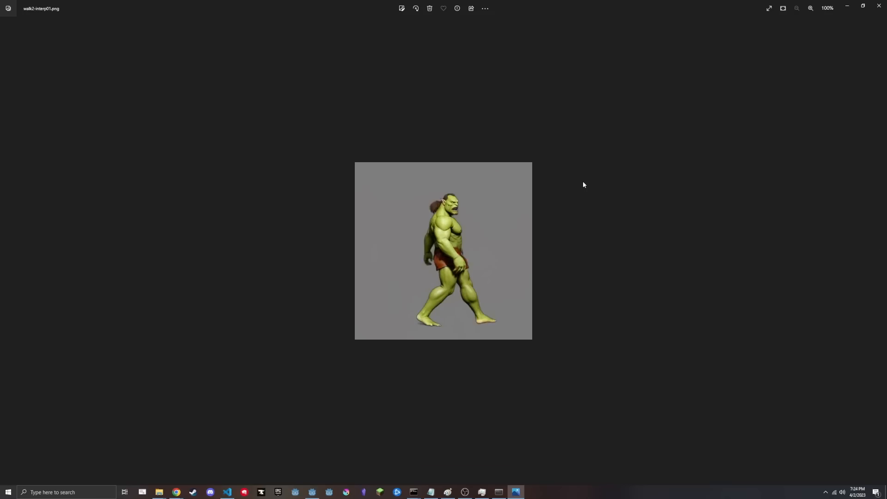
key("Right")
key("Right")
key("Right")
key("Right")
key("Right")
key("Right")
key("Right")
key("Right")
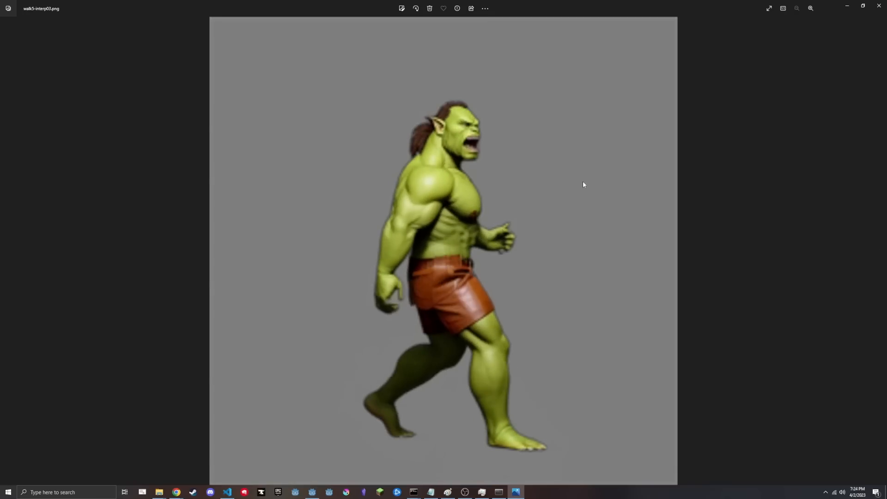
key("Right")
key("Right")
key("Right")
key("Right")
key("Right")
left_click(880, 5)
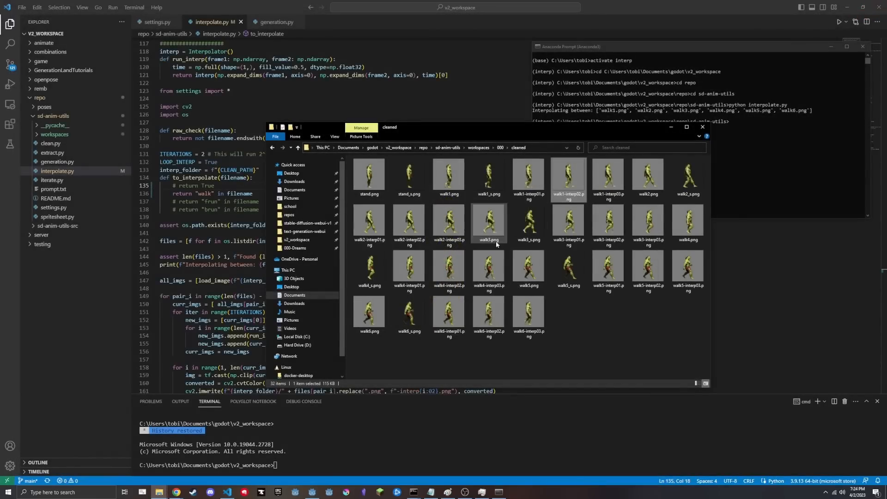
left_click(607, 350)
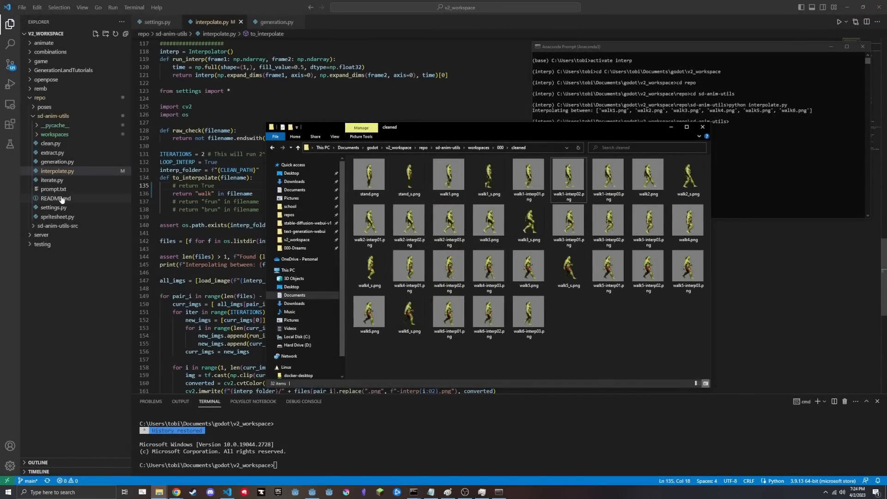
Open spritesheet.py from sd-anim-utils and review its configuration constants, focusing on SKIP_EXISTING
left_click(68, 216)
left_click_drag(192, 176, 161, 153)
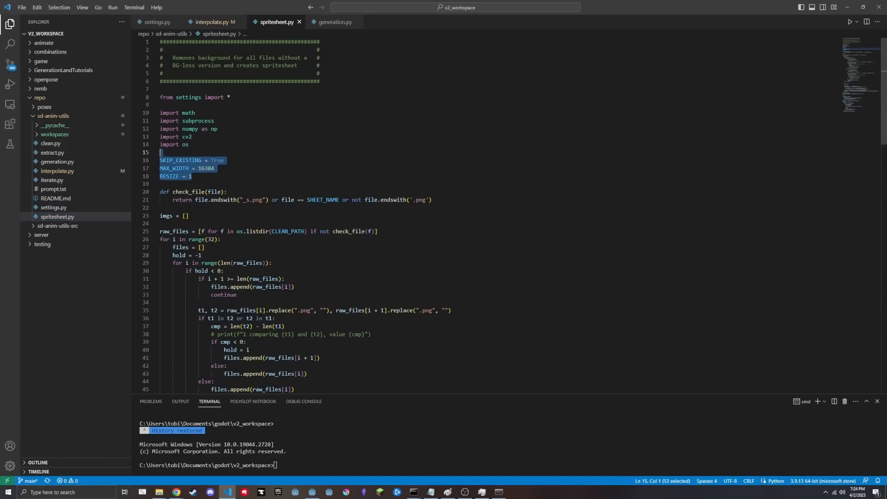
left_click(255, 184)
double_click(185, 161)
left_click(246, 161)
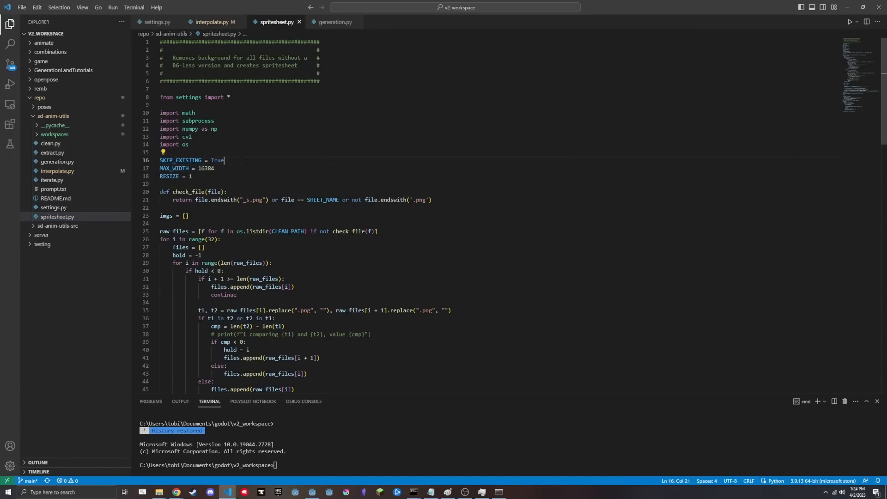
key("ctrl+shift+Left")
Compare walk3.png with its background-free walk3_s.png in the cleaned folder to see which files SKIP_EXISTING concerns
key("alt+Tab")
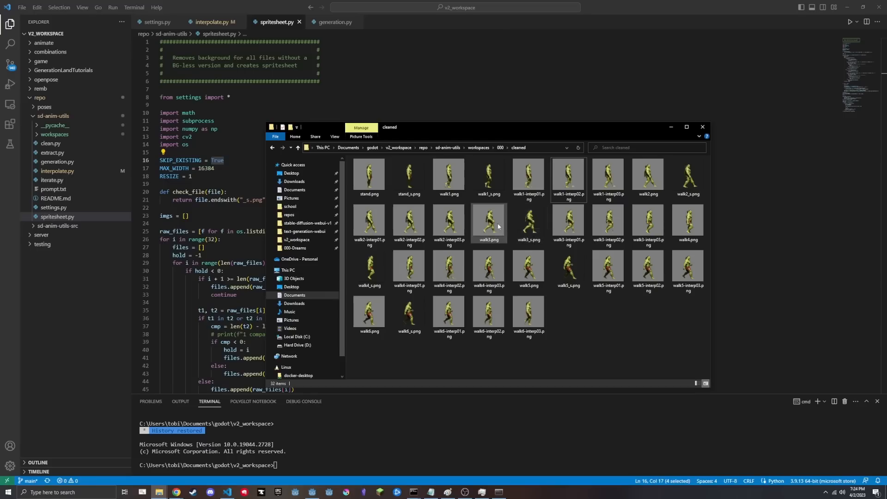
left_click_drag(525, 247, 493, 229)
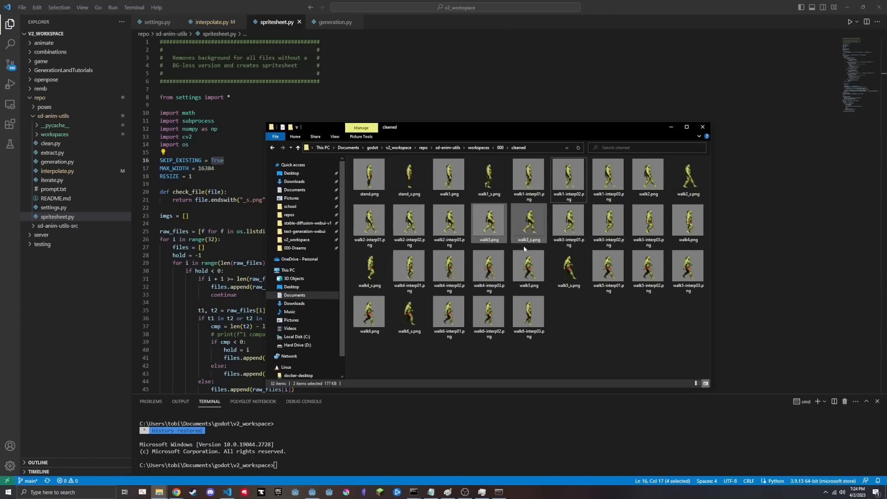
left_click(524, 246)
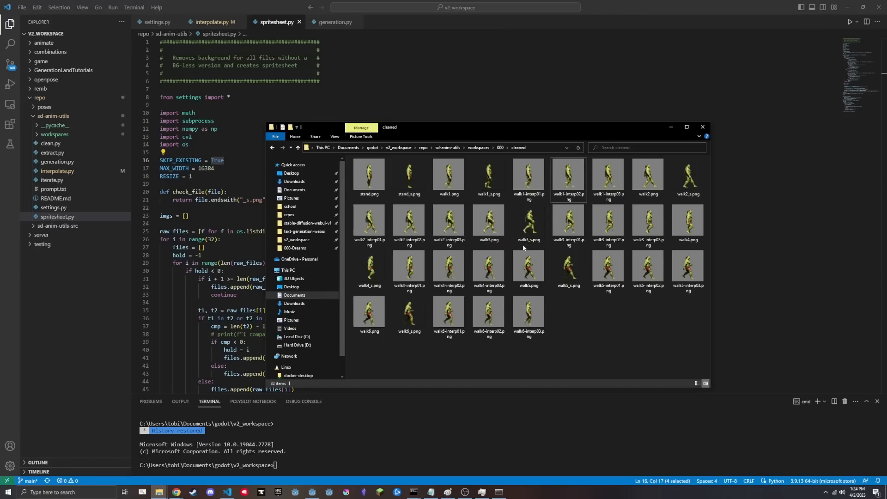
key("alt+Tab")
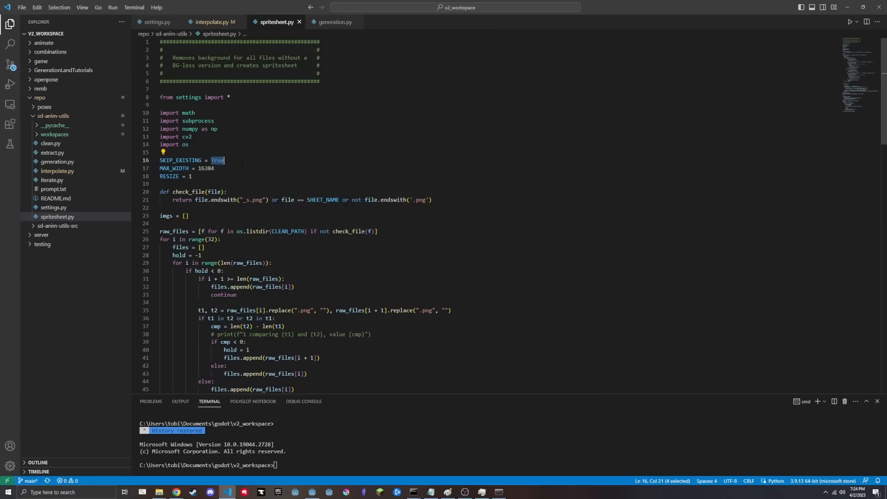
left_click(234, 161)
key("alt+Tab")
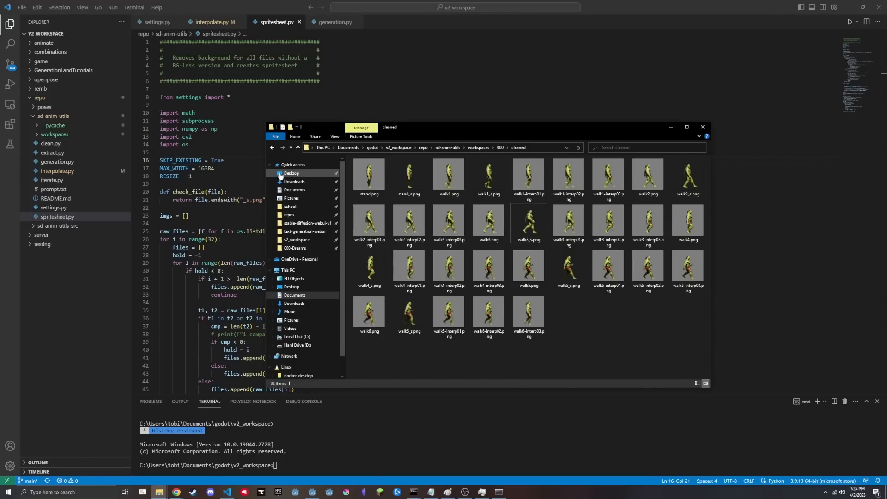
key("alt+Tab")
Examine the MAX_WIDTH and RESIZE constants in spritesheet.py
double_click(175, 168)
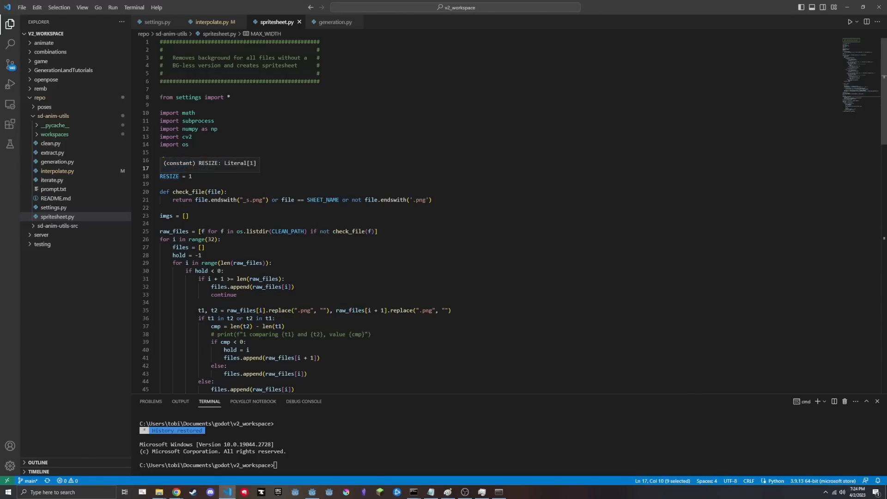
double_click(169, 177)
left_click(216, 168)
double_click(170, 177)
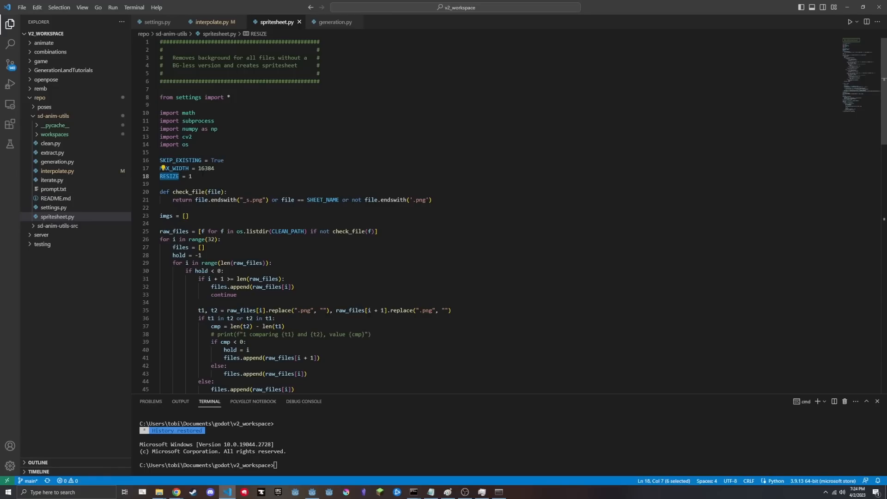
left_click(223, 174)
double_click(175, 169)
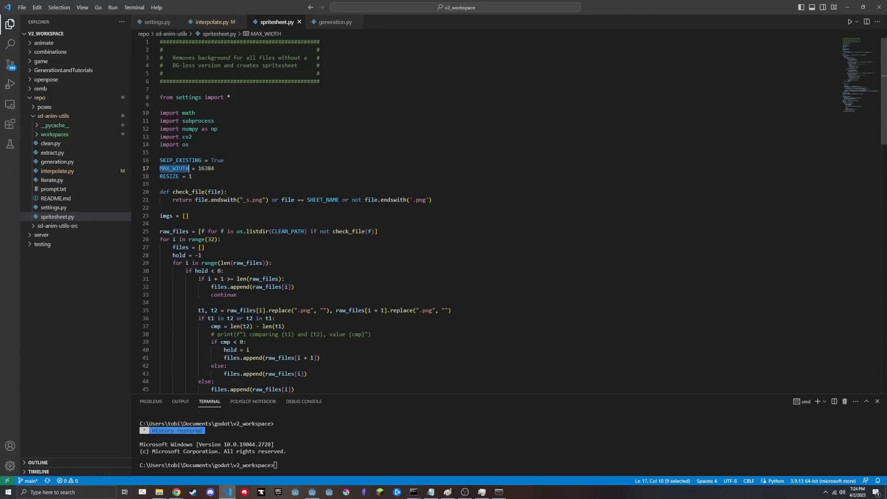
left_click(236, 167)
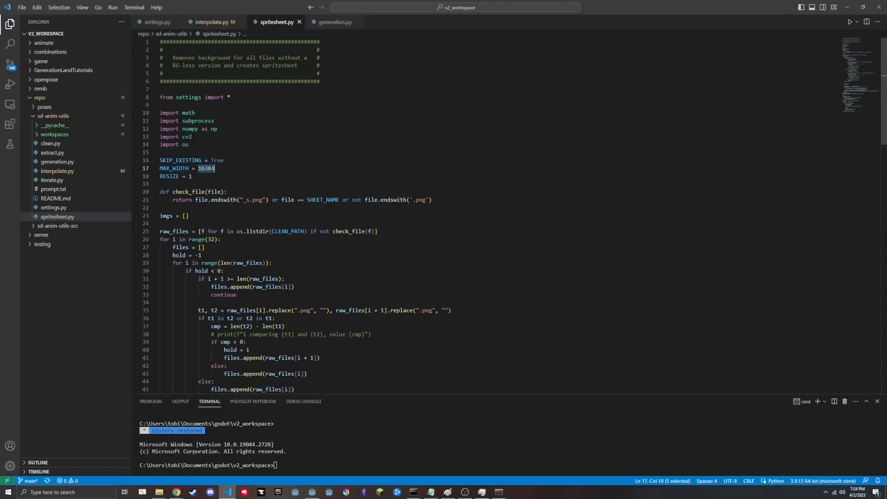
left_click(140, 163, "shift")
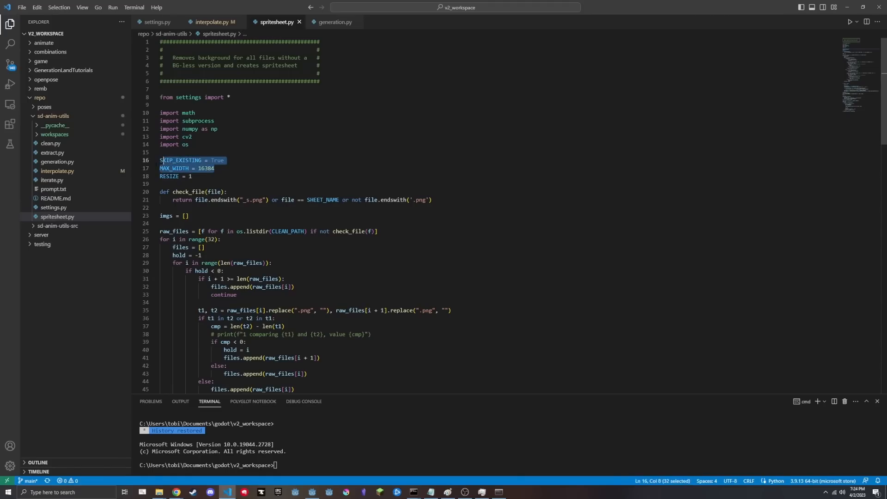
left_click(134, 169, "shift")
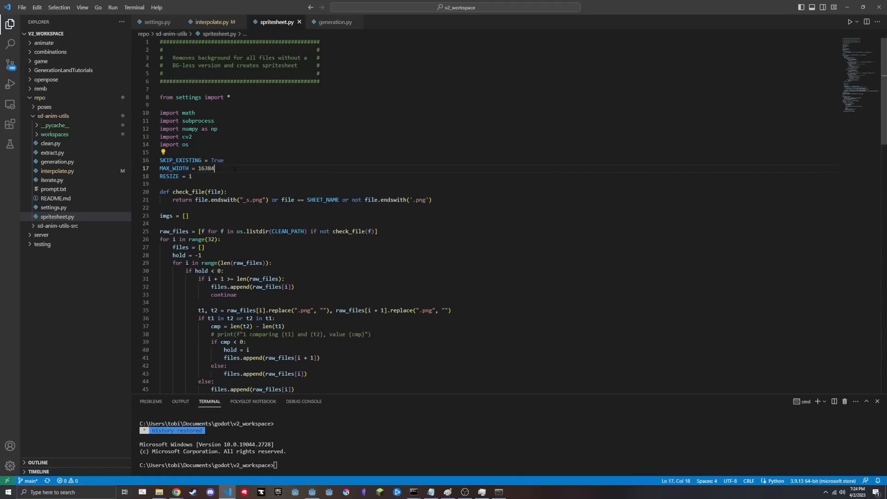
left_click(238, 168)
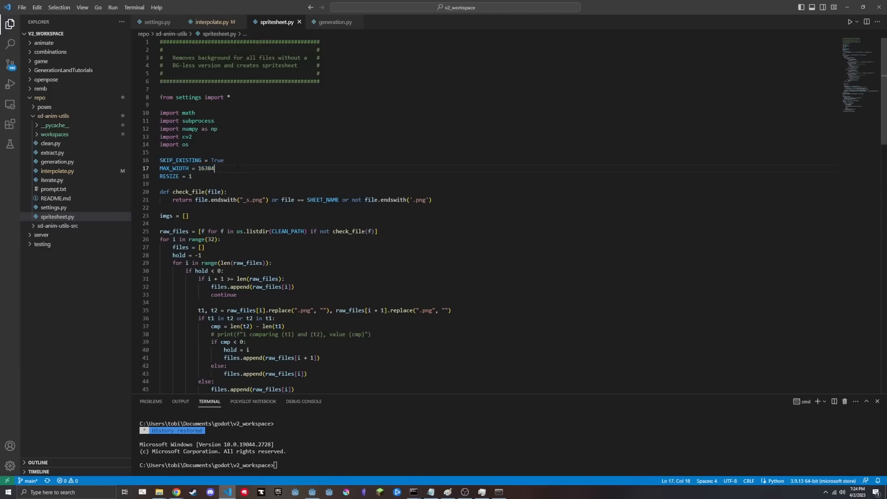
Set RESIZE to 0.5 in spritesheet.py and save the file
left_click_drag(220, 177, 160, 153)
left_click(221, 178)
key("ctrl+s")
Run python spritesheet.py from the sd-anim-utils folder in the command prompt already used for clean.py
key("alt+Tab")
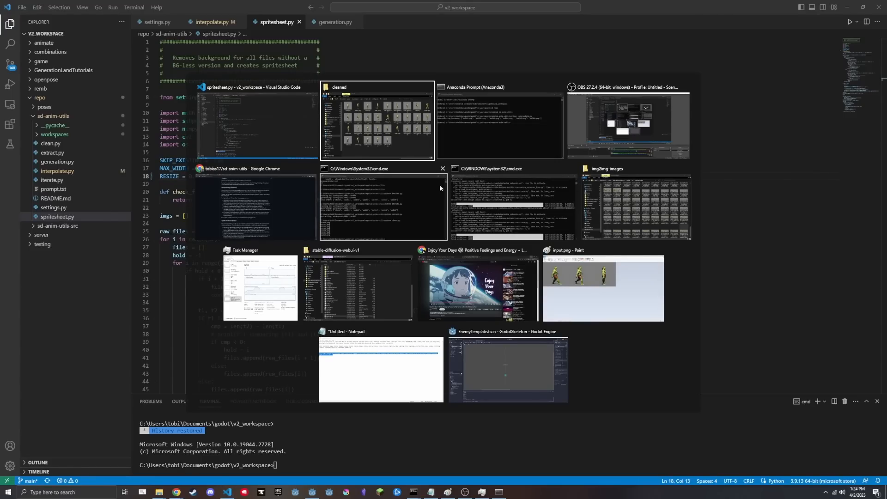
left_click(412, 203)
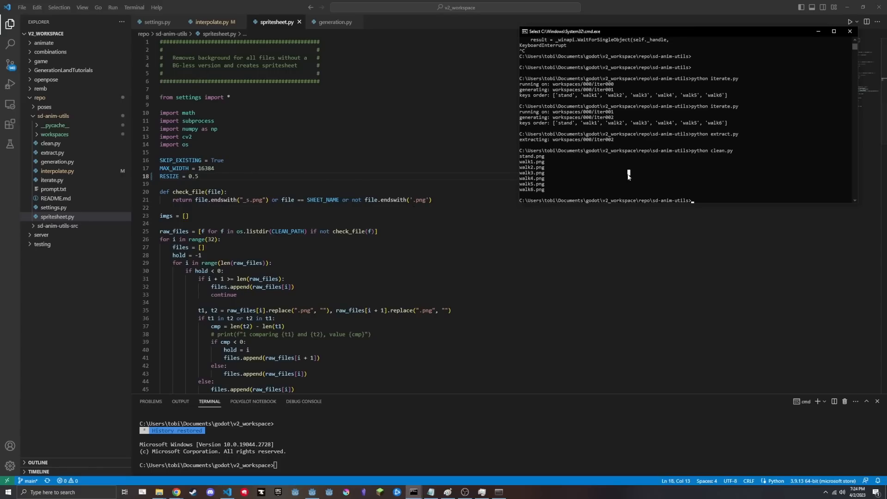
type("python spritesheet.py")
key("Return")
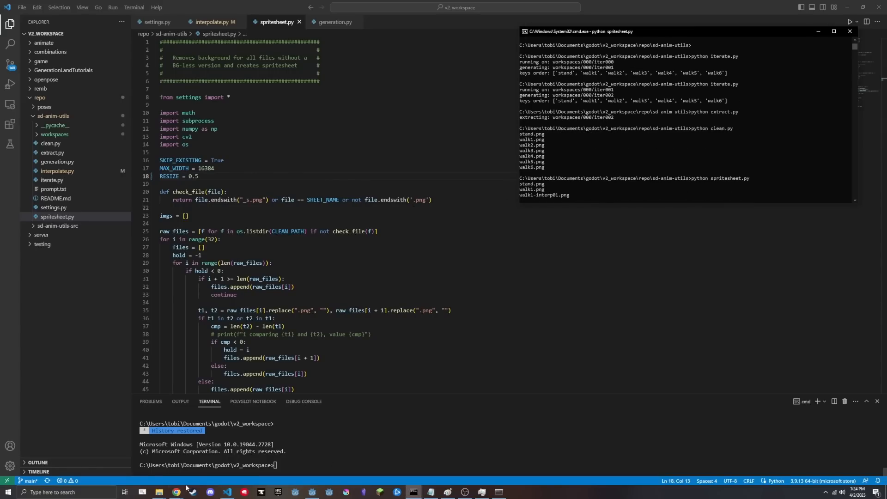
Bring up the cleaned folder, enlarge and reposition its window, and watch for the background-free frames and sheet.png
mouse_move(159, 492)
left_click(90, 458)
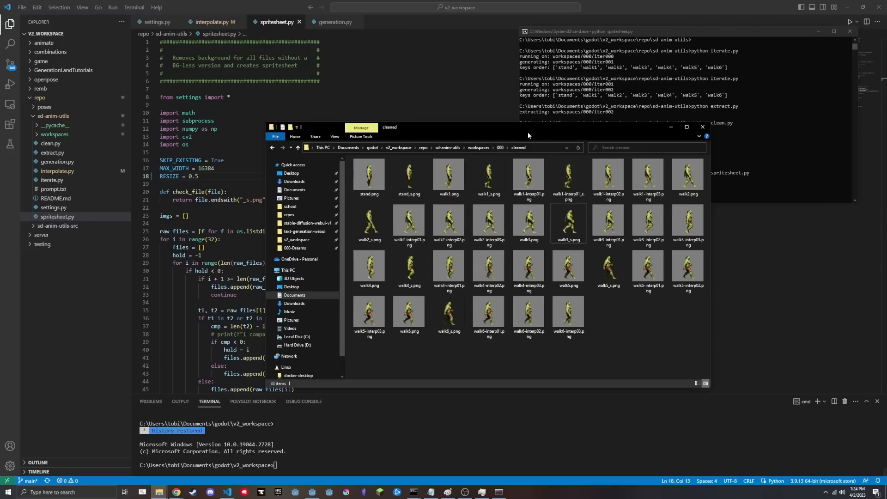
left_click_drag(477, 124, 442, 108)
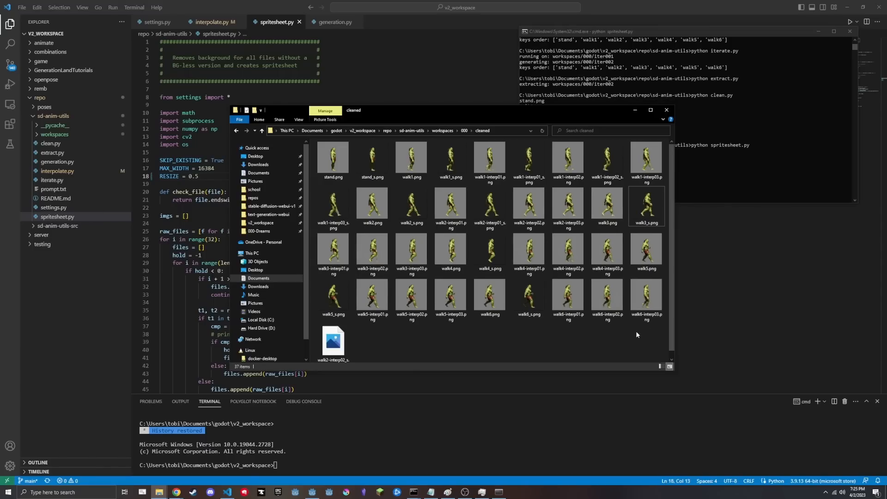
left_click_drag(508, 116, 498, 99)
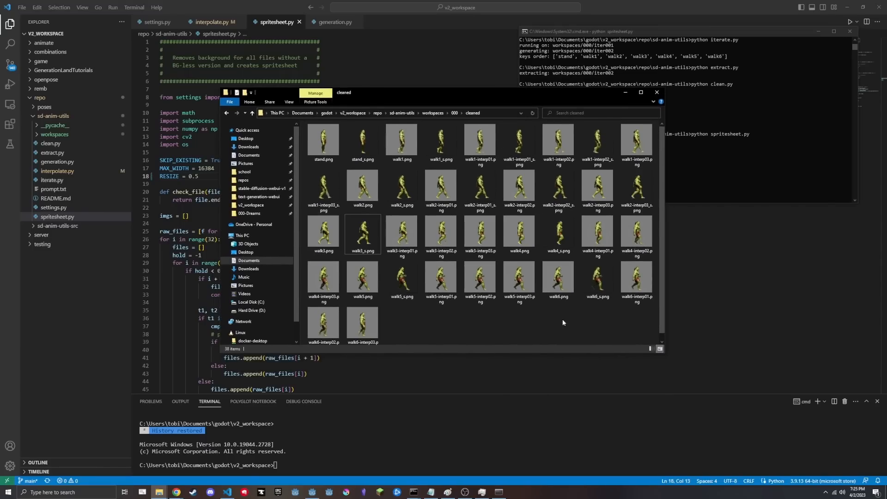
left_click_drag(666, 354, 784, 439)
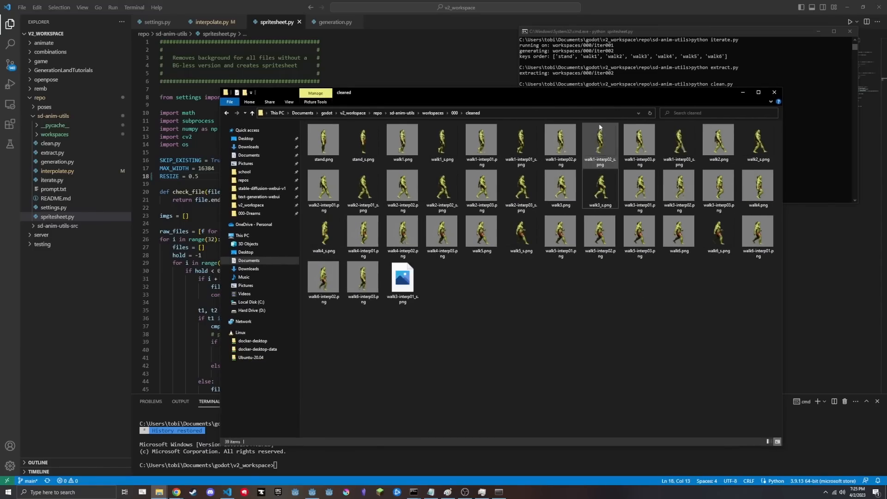
left_click_drag(567, 93, 499, 71)
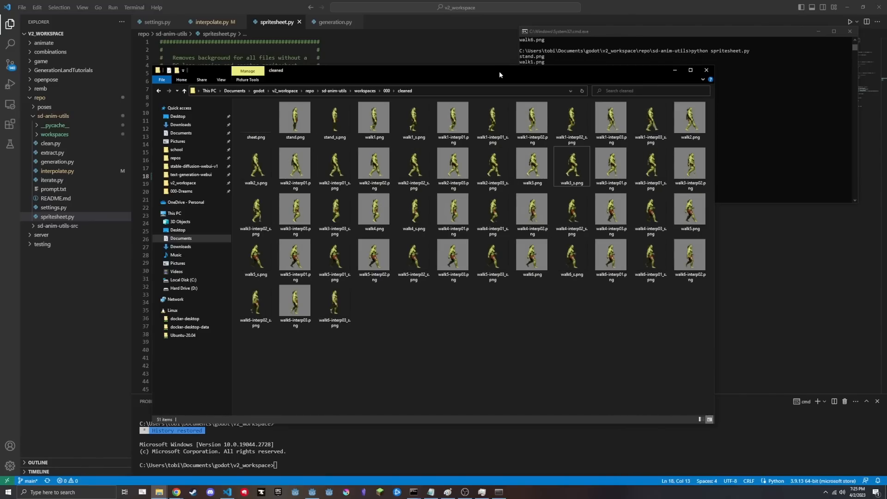
View sheet.png enlarged, inspect the orc walk frames from one end of the sheet to the other, and close the image
double_click(260, 136)
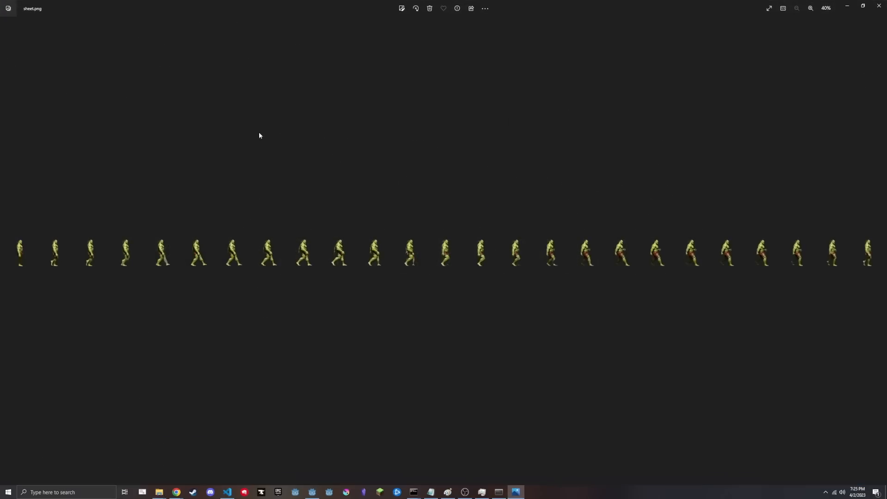
scroll(167, 254, "up", 7)
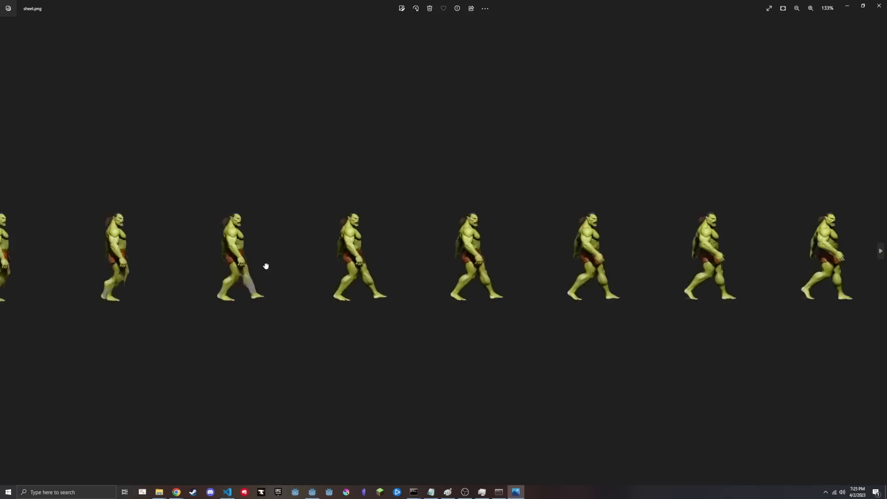
left_click_drag(627, 257, 301, 259)
left_click_drag(721, 234, 430, 249)
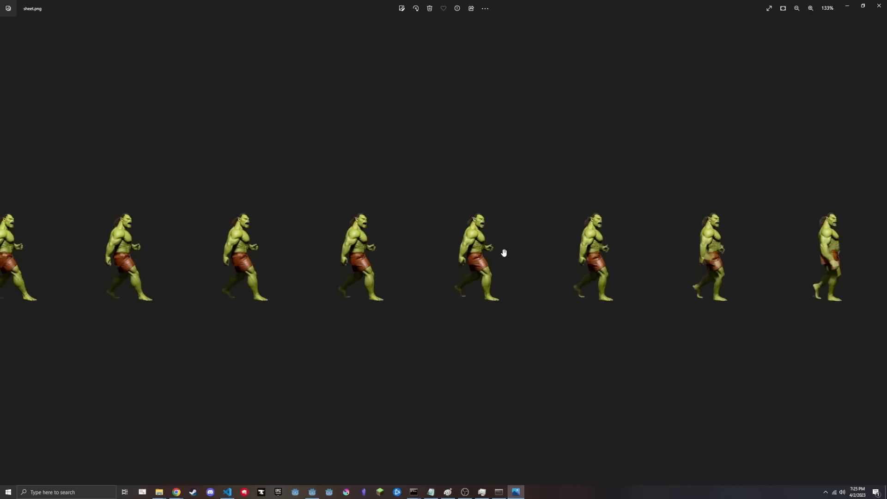
left_click_drag(286, 261, 505, 246)
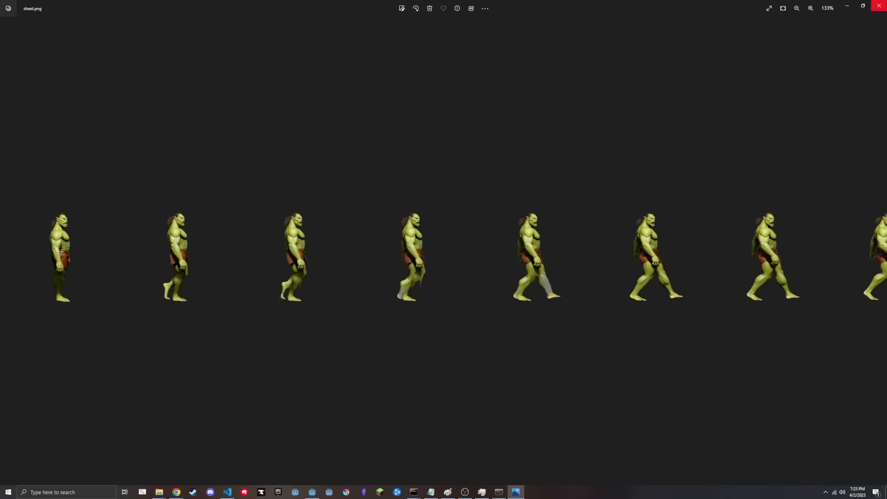
left_click(879, 5)
left_click(500, 314)
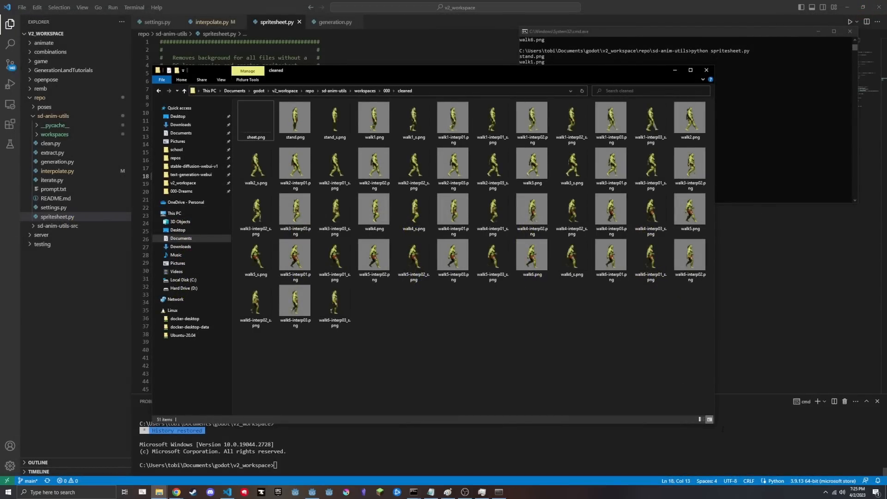
Shrink the cleaned folder window and switch to the GodotSkeleton project in Godot Engine
left_click_drag(715, 425, 635, 362)
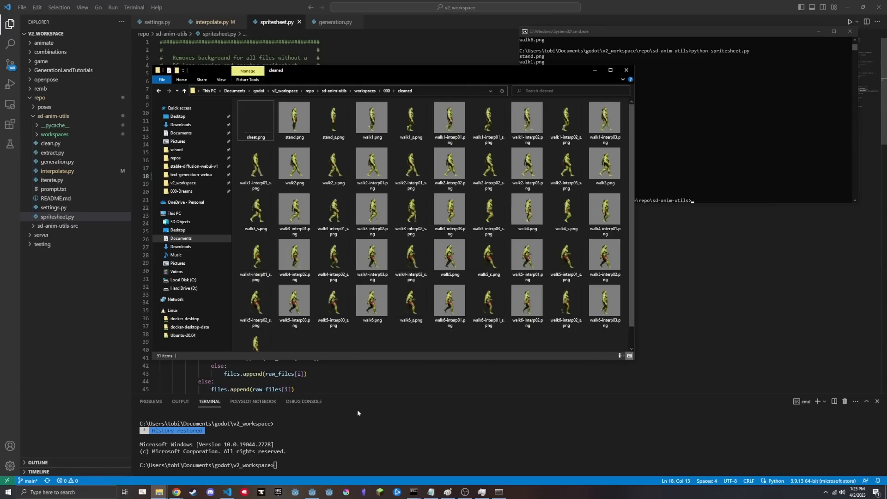
left_click(314, 493)
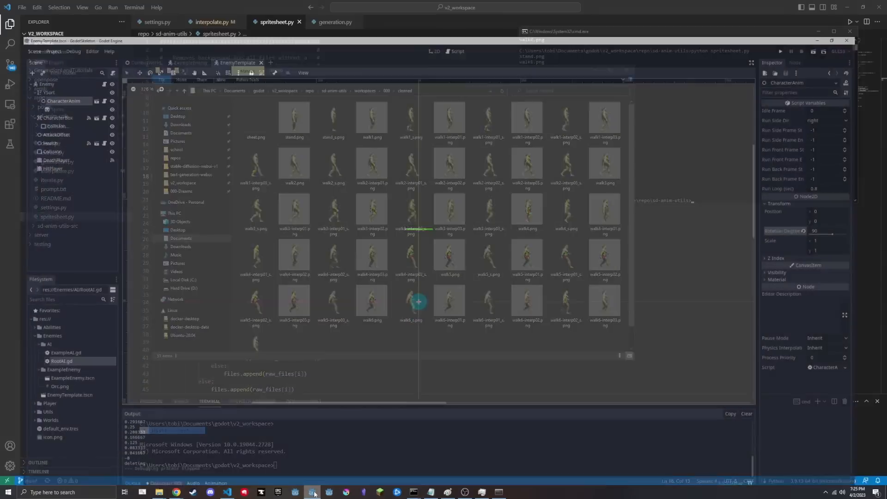
scroll(463, 251, "down", 2)
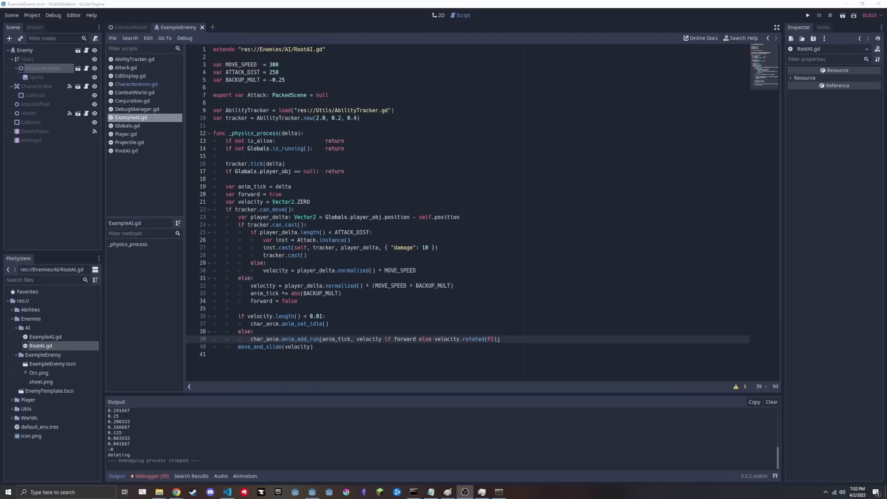
Run the GodotSkeleton project and test the orc's walk animation in the game by moving the player around it and using the abilities
left_click(808, 16)
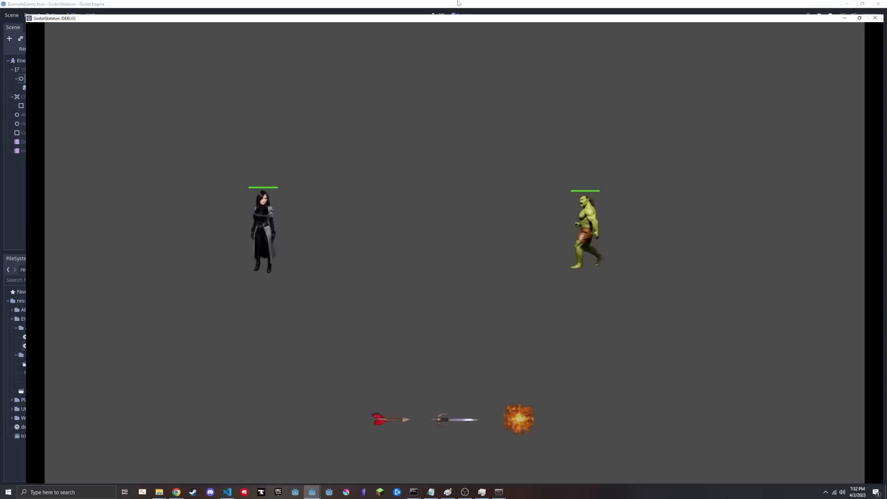
mouse_move(172, 321)
left_mouse_down()
mouse_move(352, 362)
mouse_move(498, 337)
mouse_move(593, 293)
left_mouse_up()
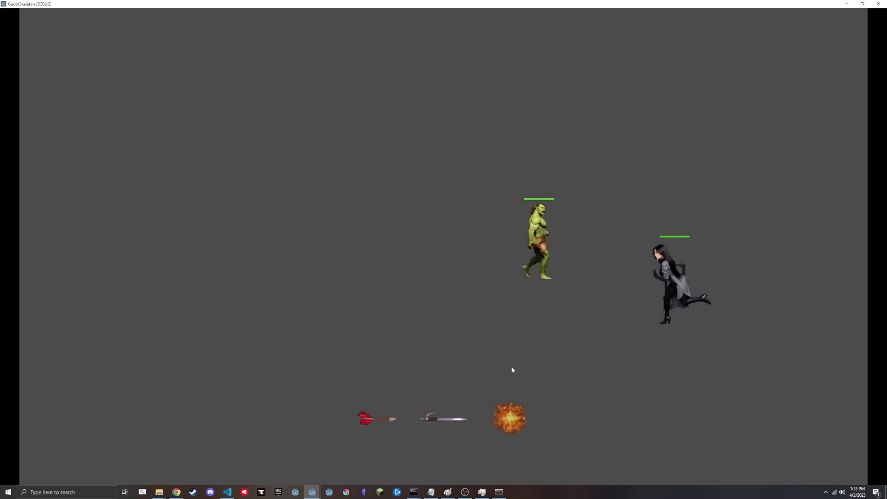
key("q")
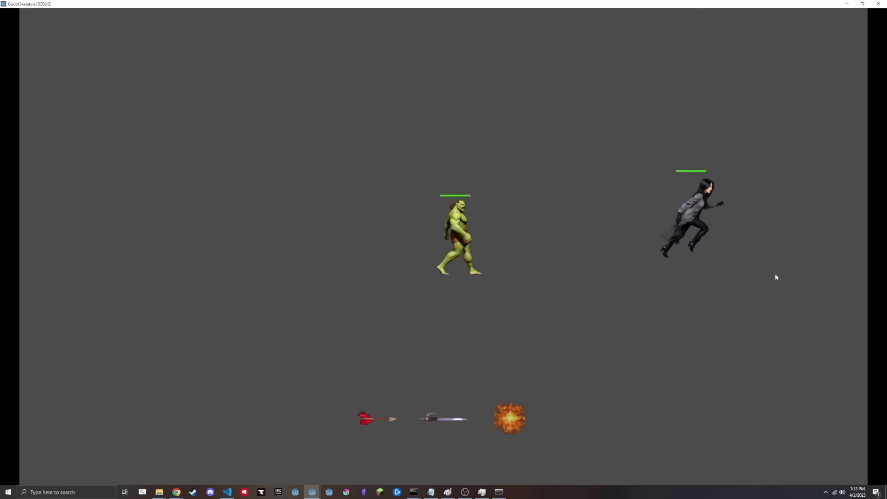
key("e")
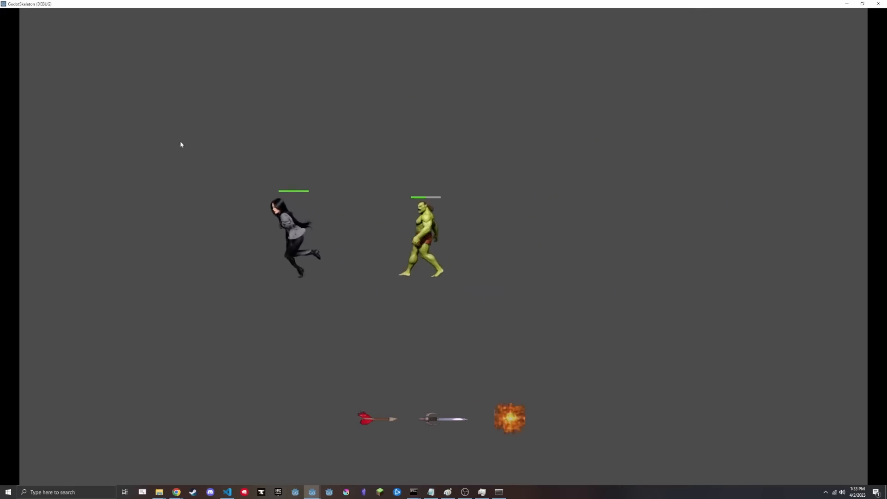
key("w")
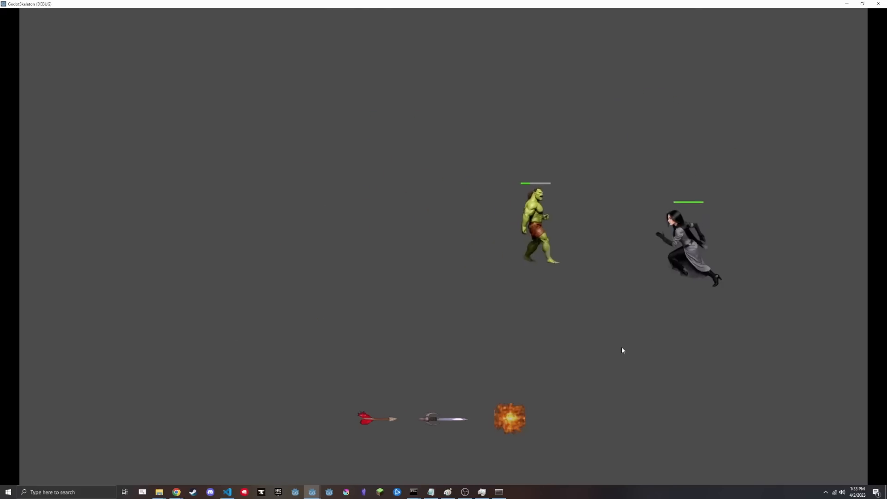
key("q")
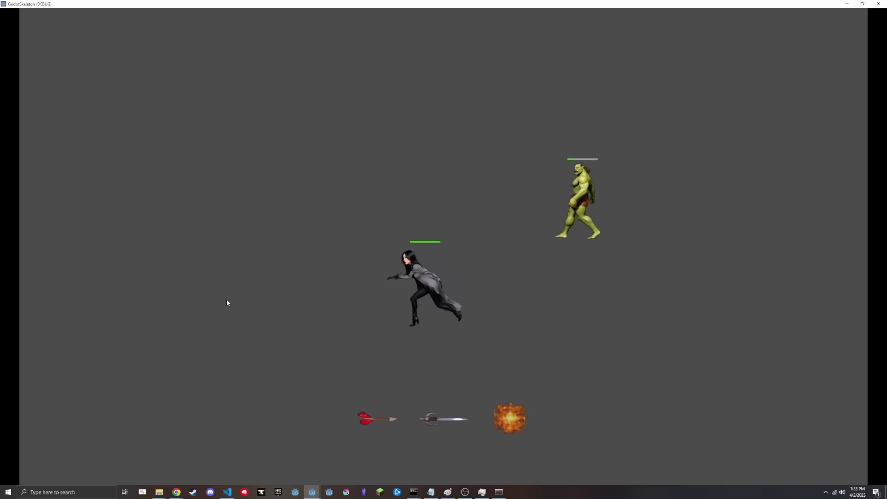